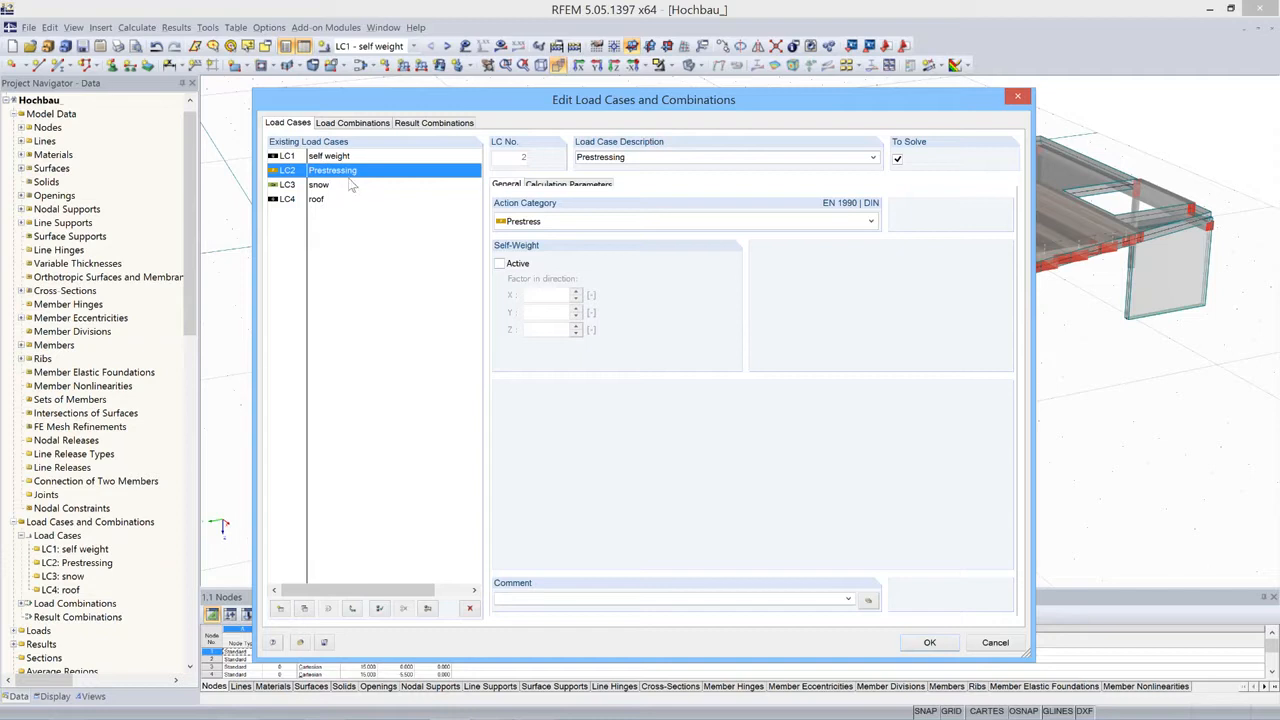
Review the definitions of the snow and roof load cases and close the load case dialog without changes.
click(329, 187)
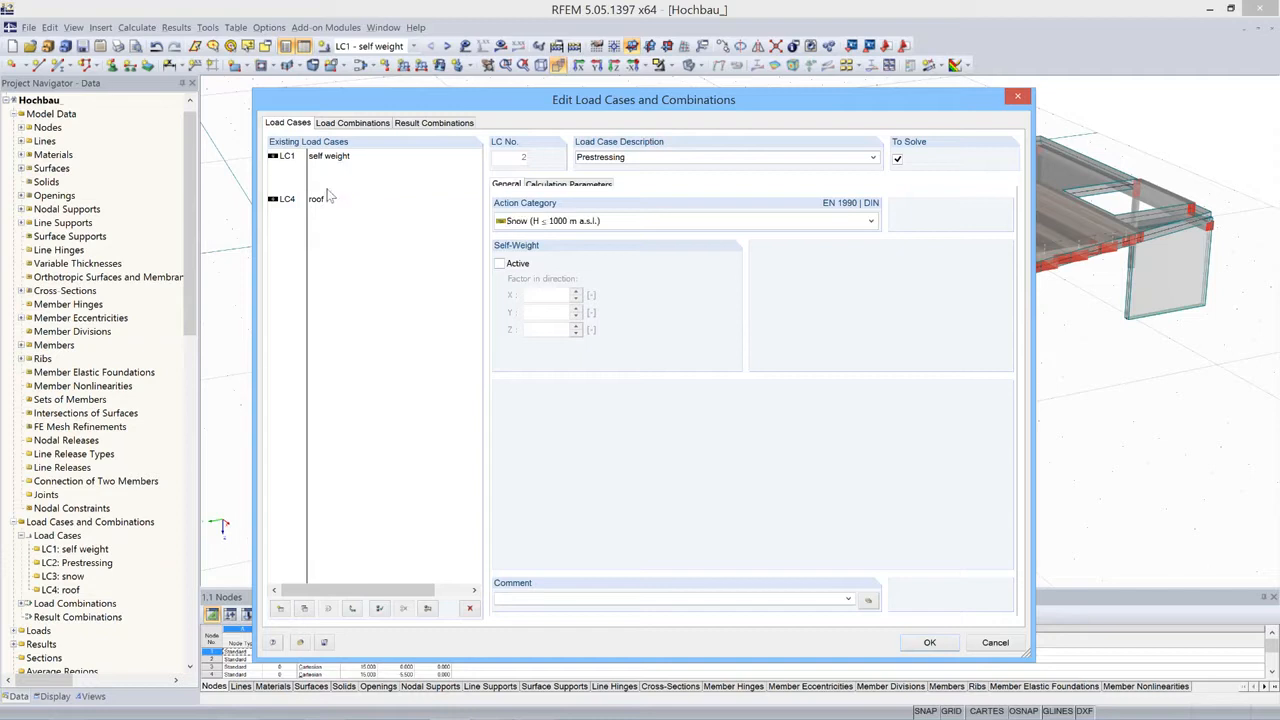
click(331, 200)
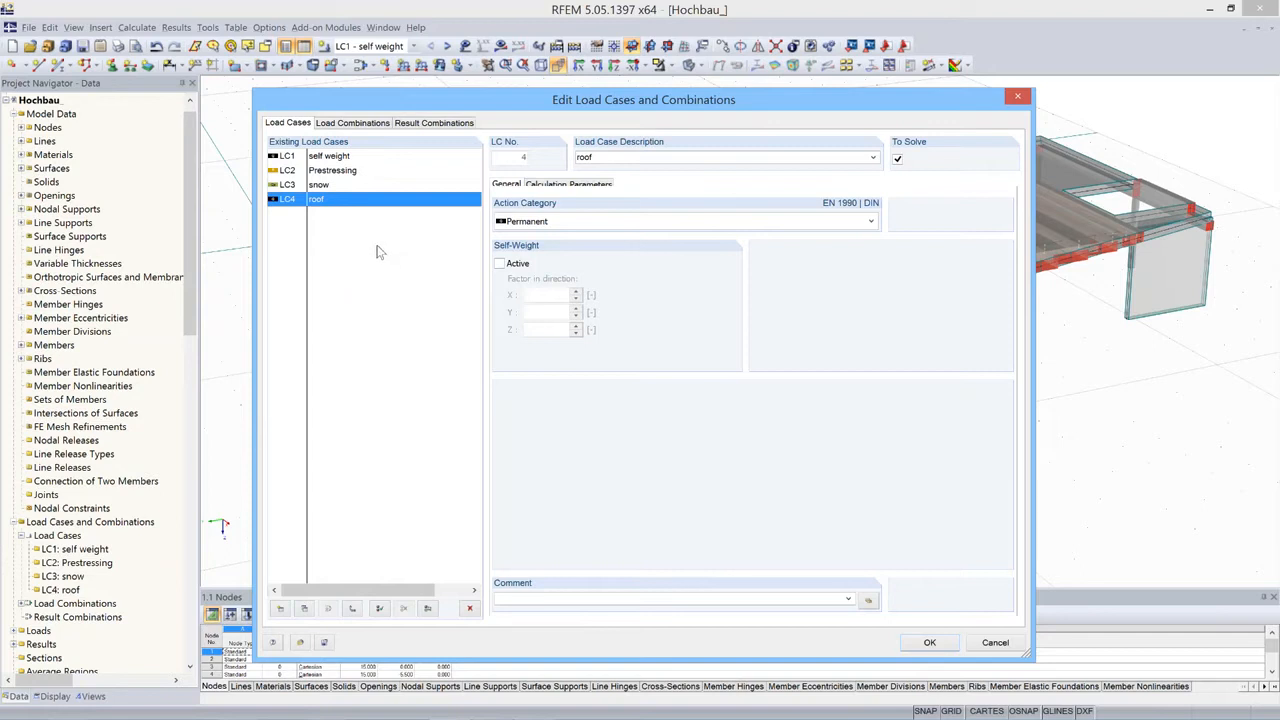
click(1001, 646)
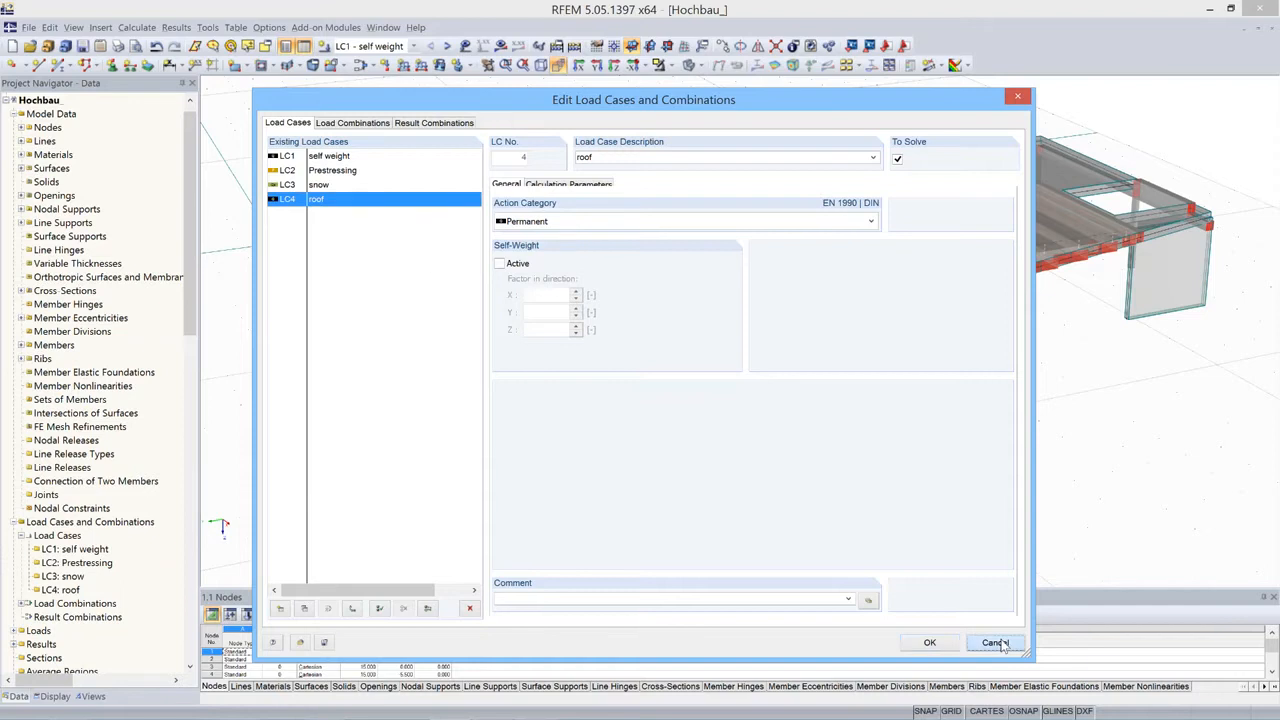
click(997, 644)
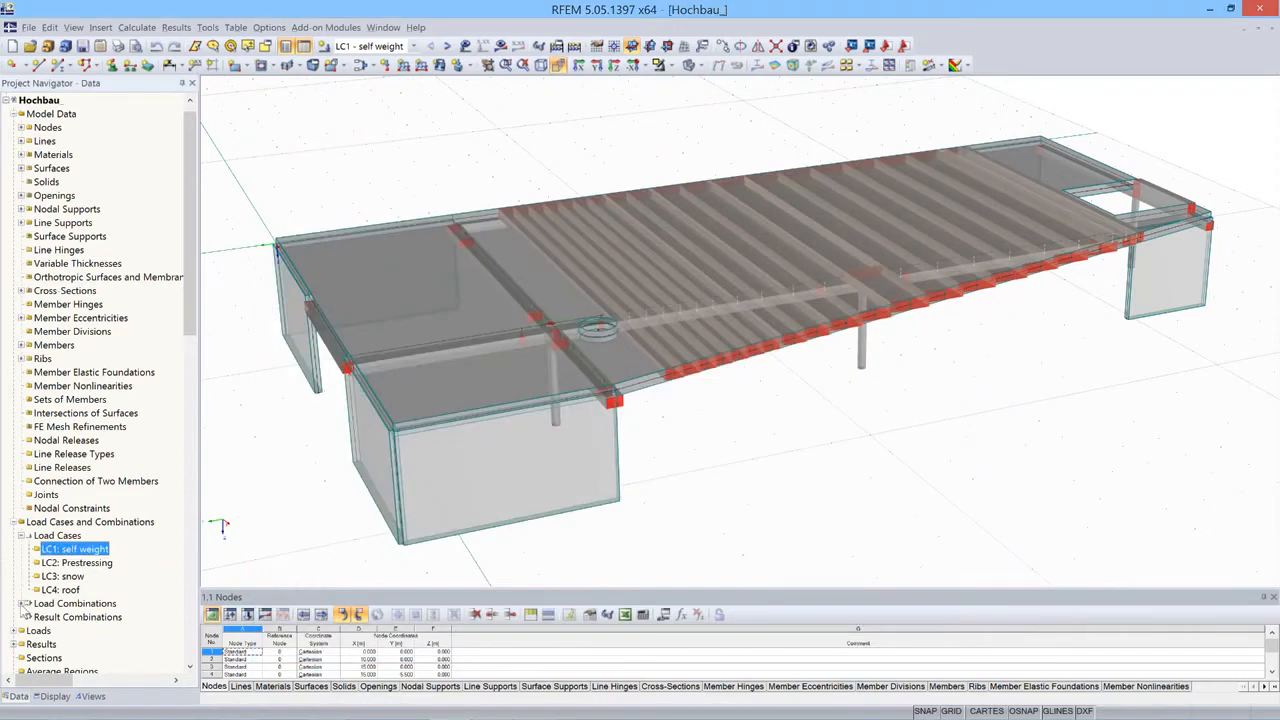
Open the load combinations from CO1 and review the SLS combinations CO2, CO3 and CO4.
click(22, 604)
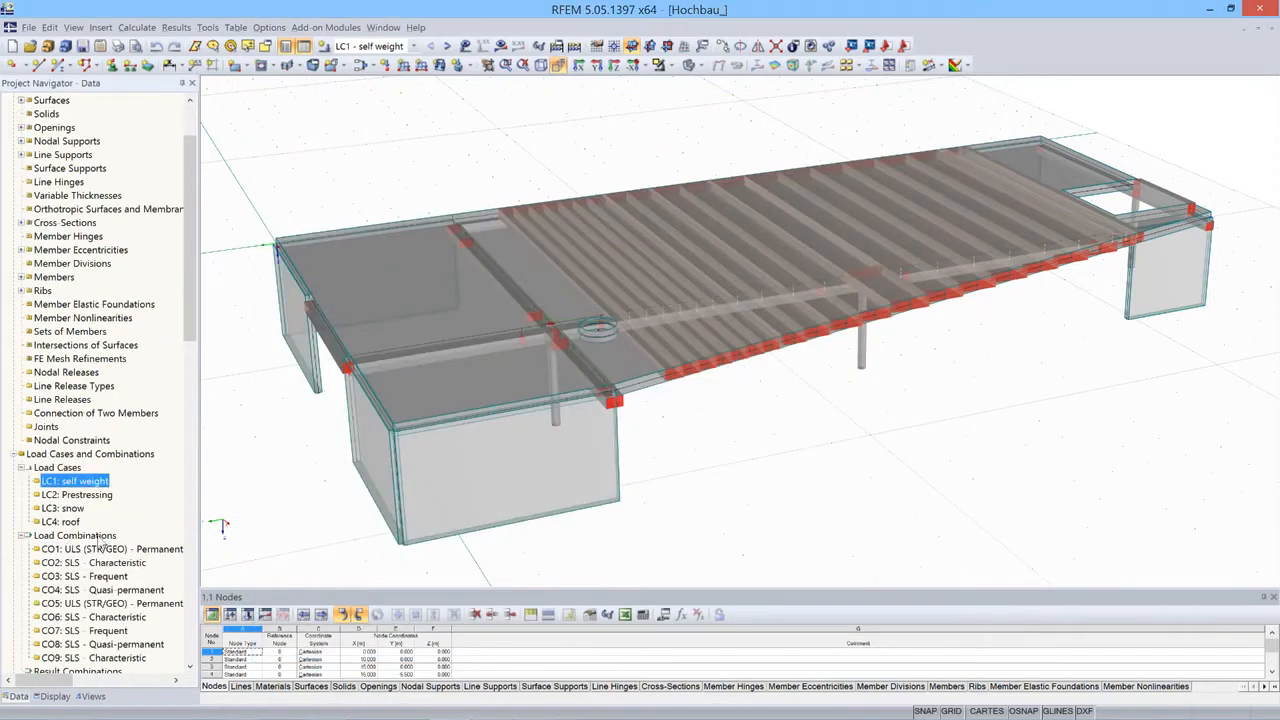
click(98, 536)
click(127, 547)
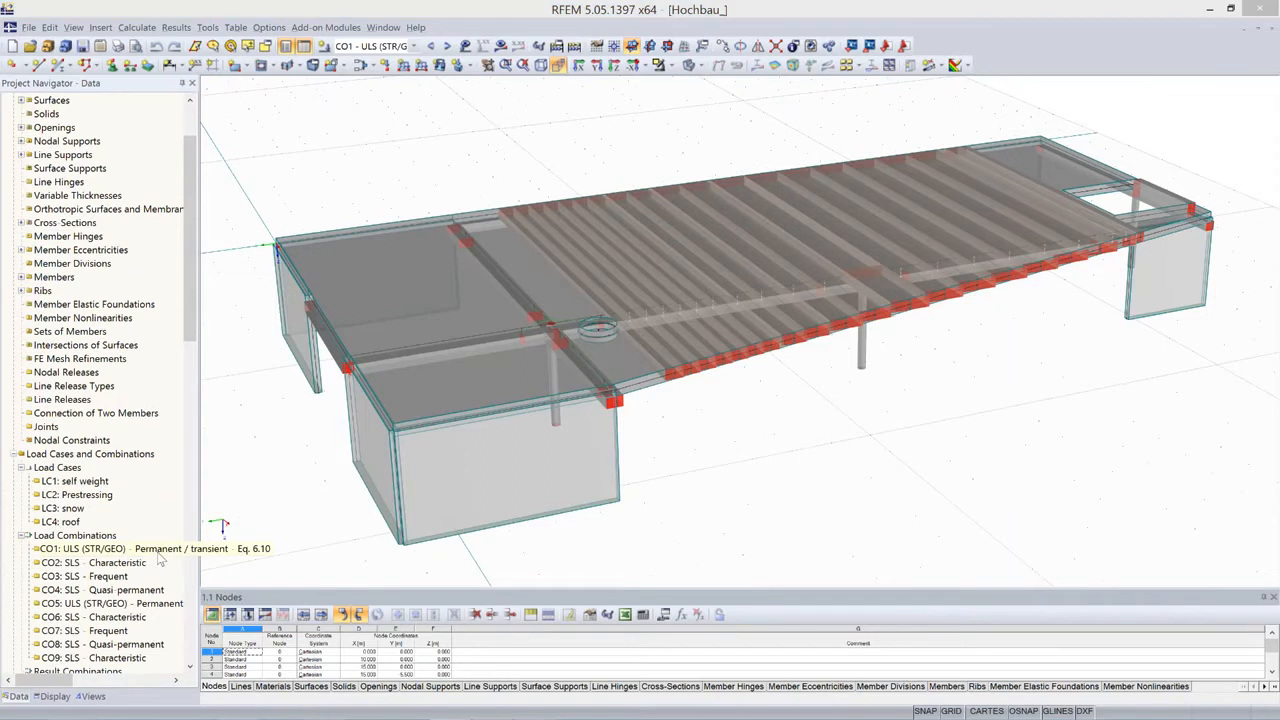
double_click(157, 555)
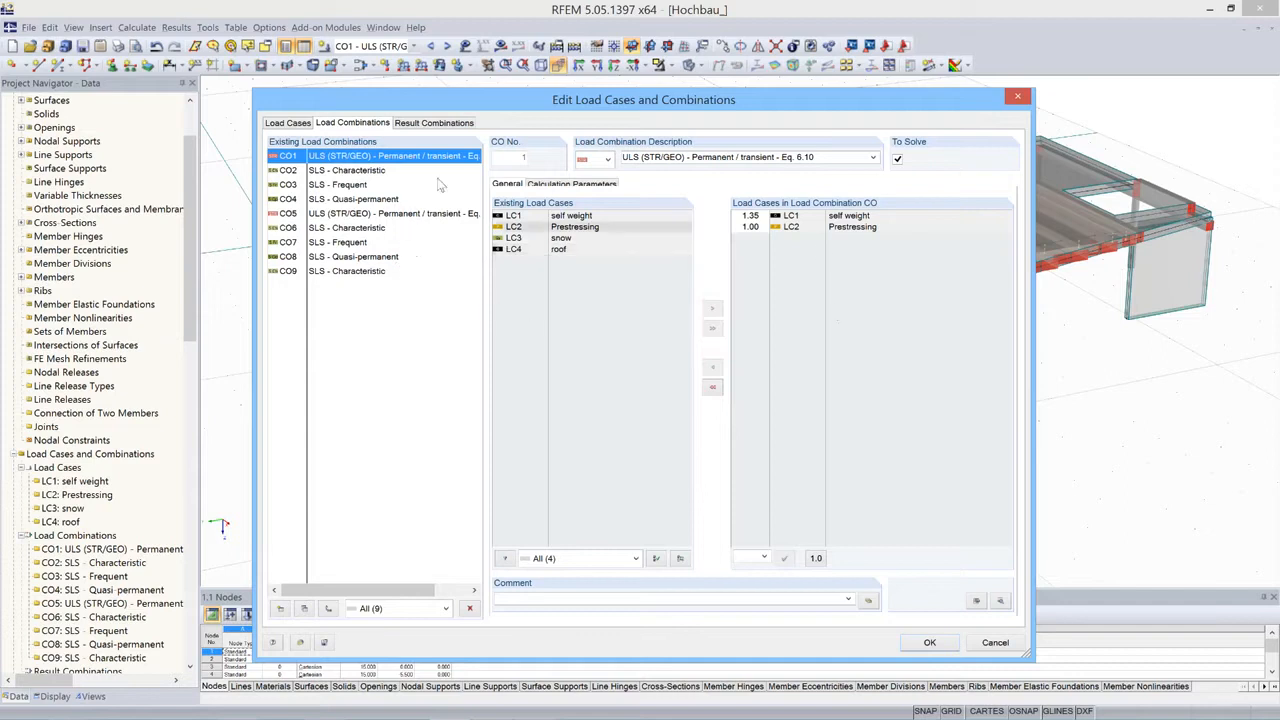
click(372, 172)
click(366, 186)
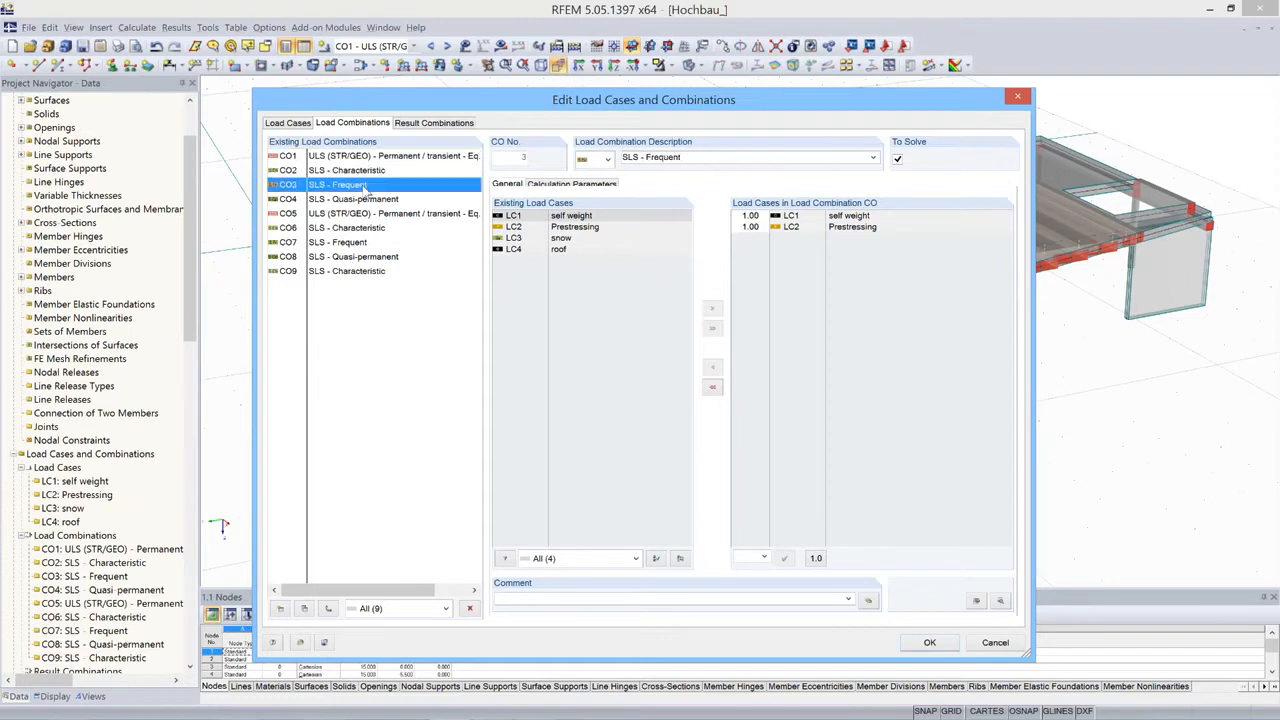
click(376, 201)
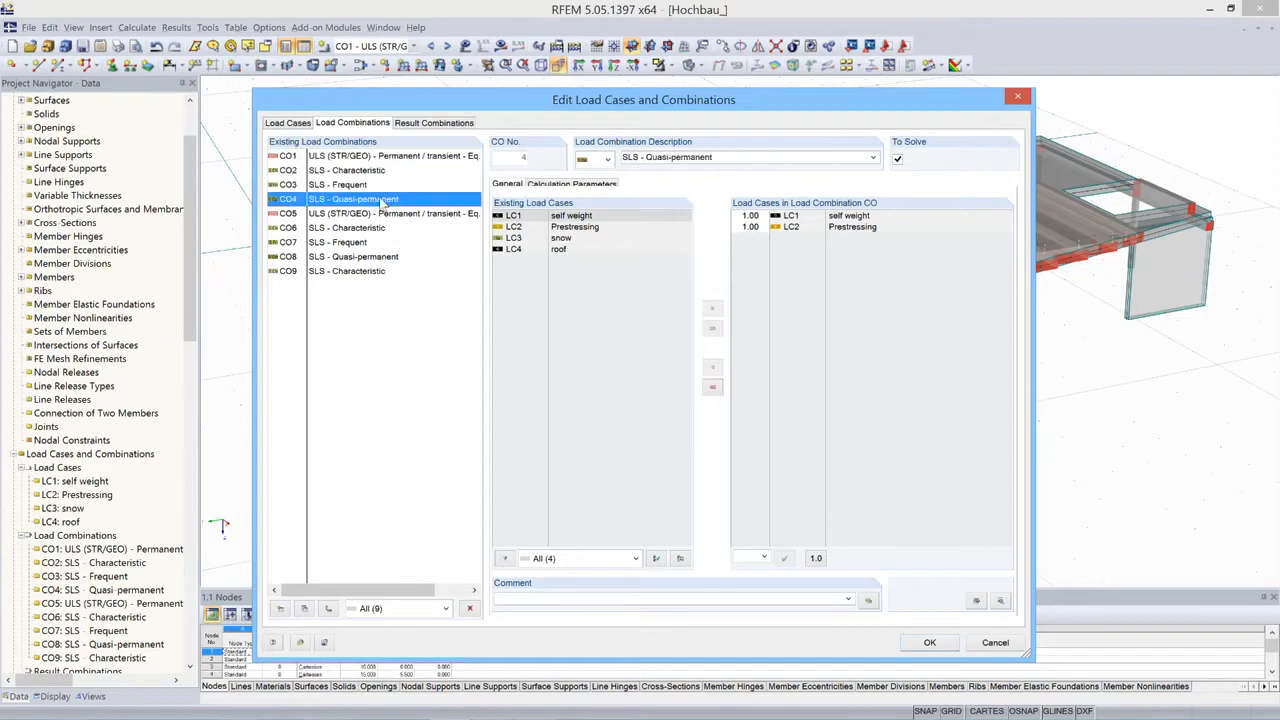
Examine the load cases and factors contained in ULS combinations CO1 and CO5, and close the dialog without changes.
click(400, 157)
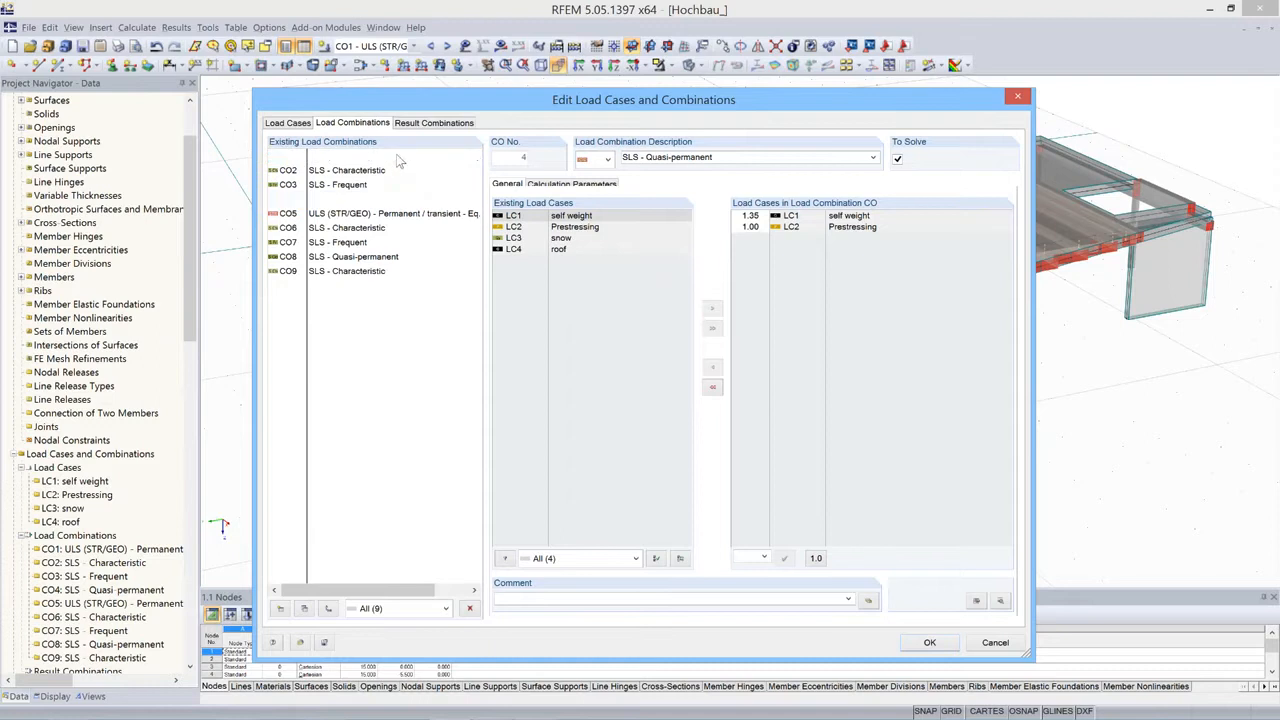
click(848, 227)
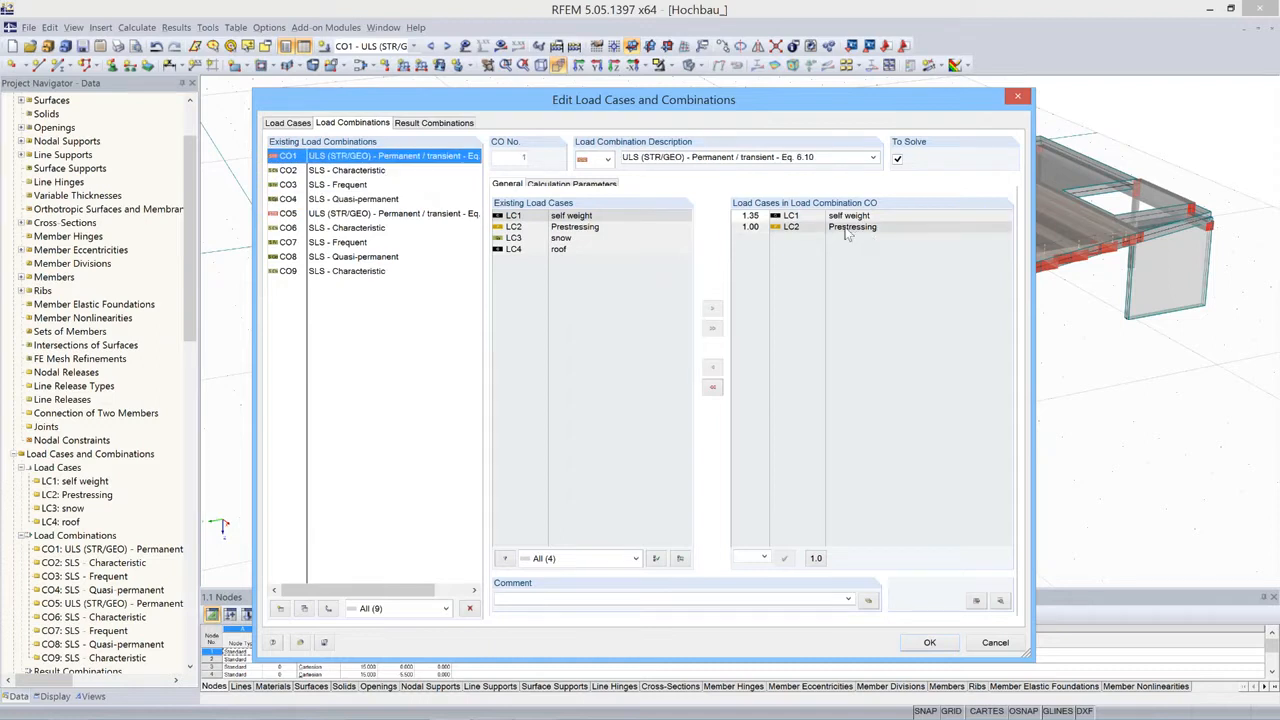
click(844, 228)
click(372, 215)
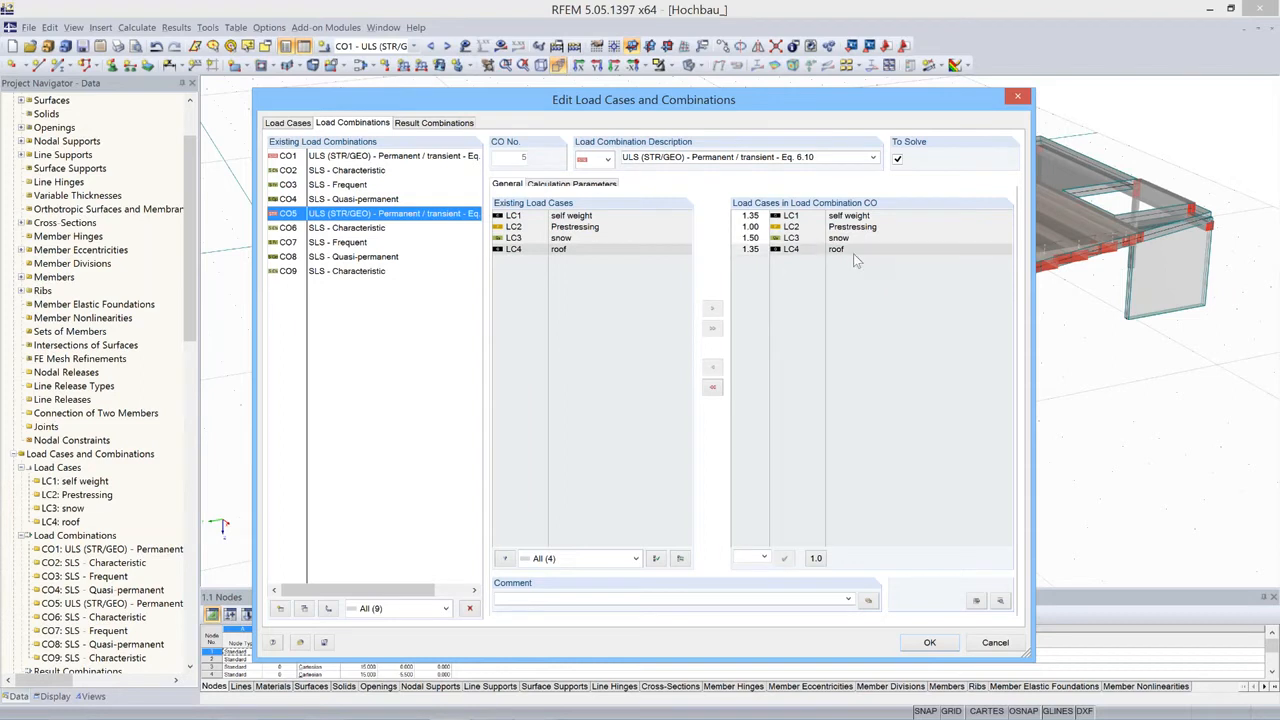
click(995, 643)
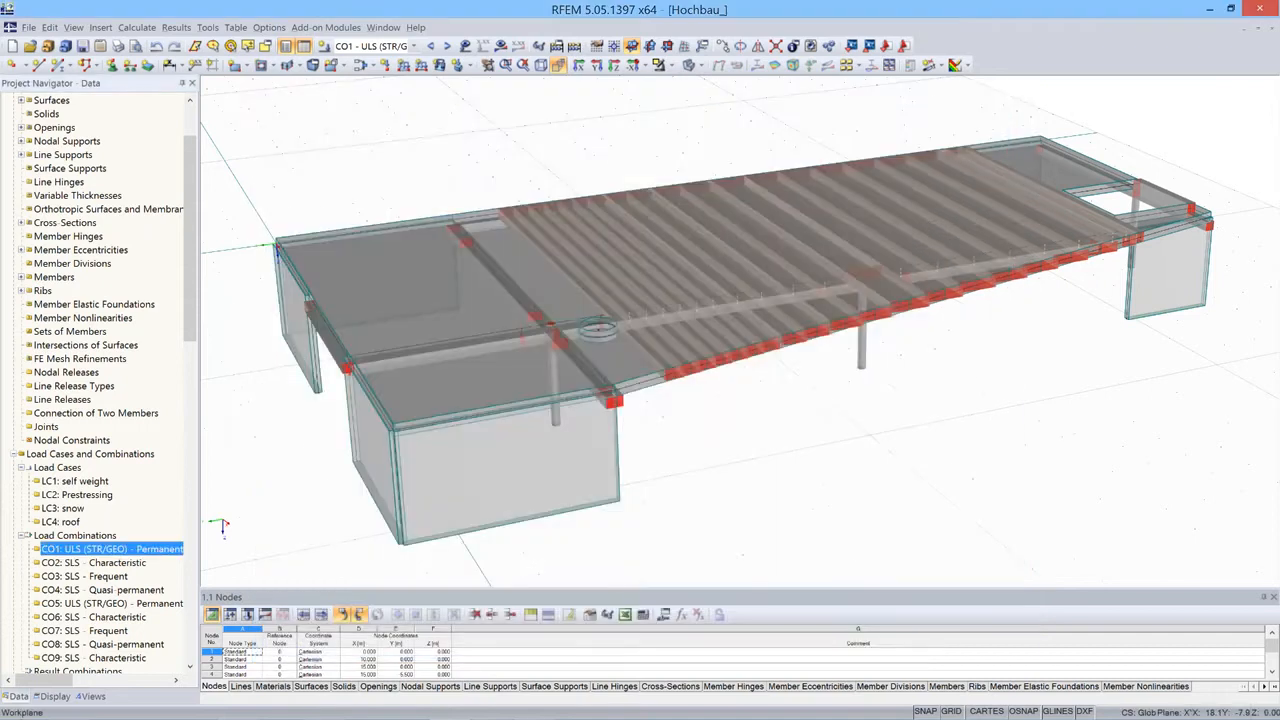
Inspect the Result Beam integration parameters of member 59 and close its member settings without changes.
ctrl+middle_drag(738, 408, 729, 409)
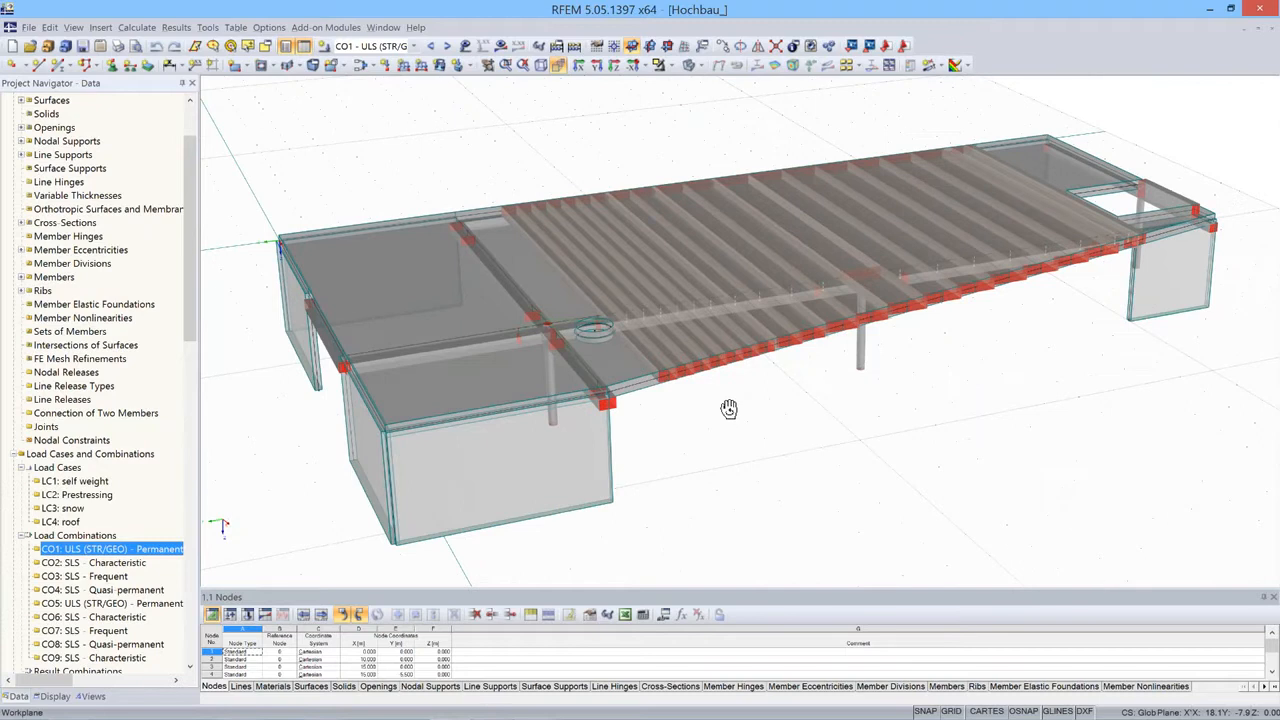
ctrl+middle_drag(729, 409, 750, 443)
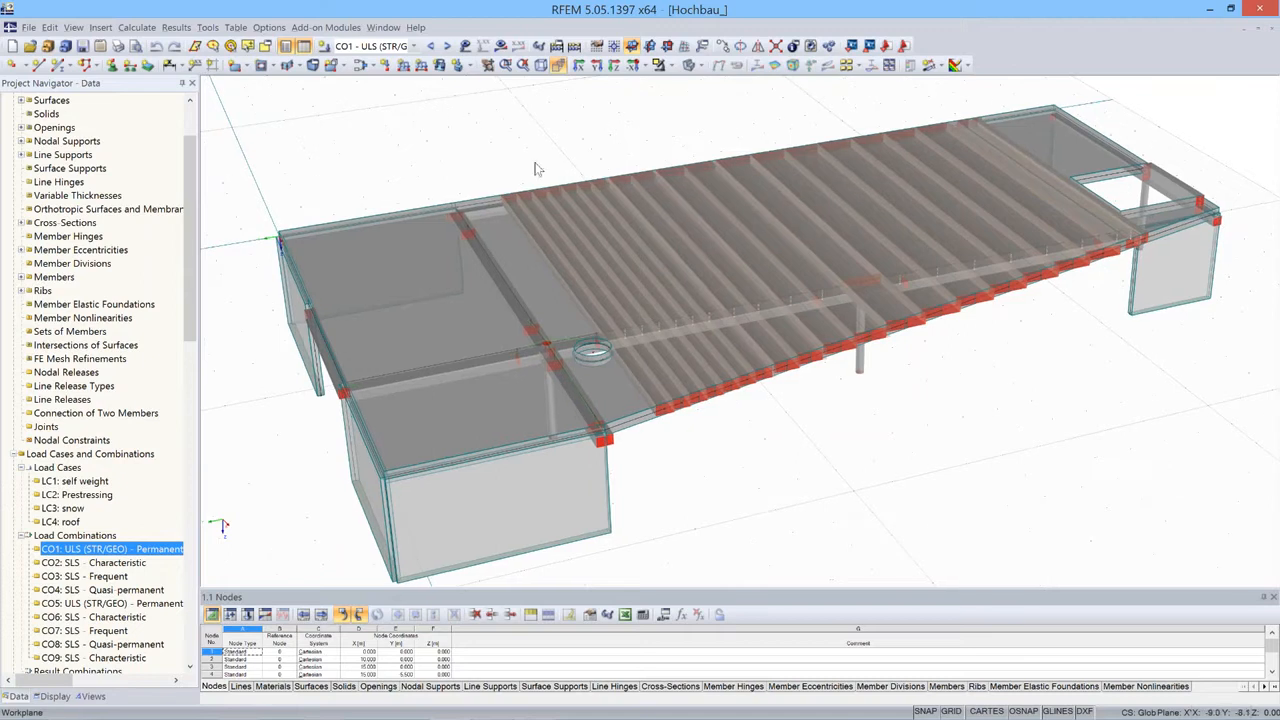
double_click(720, 392)
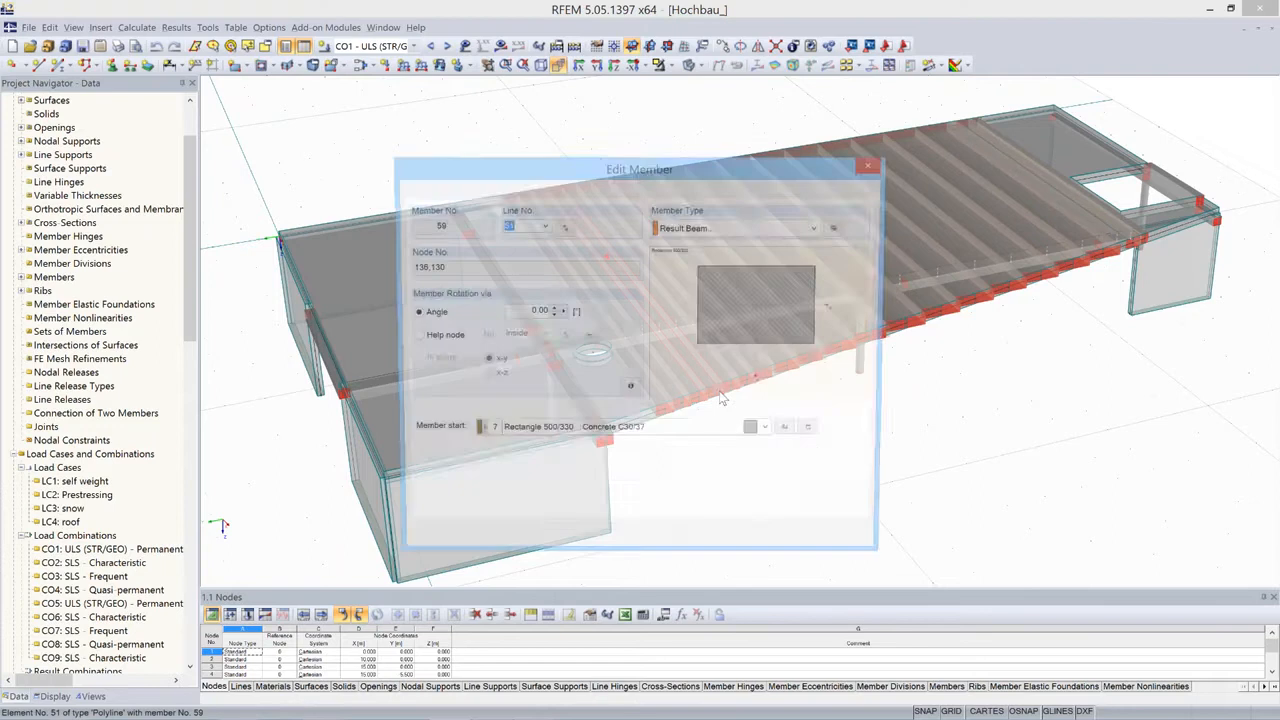
drag(729, 170, 458, 95)
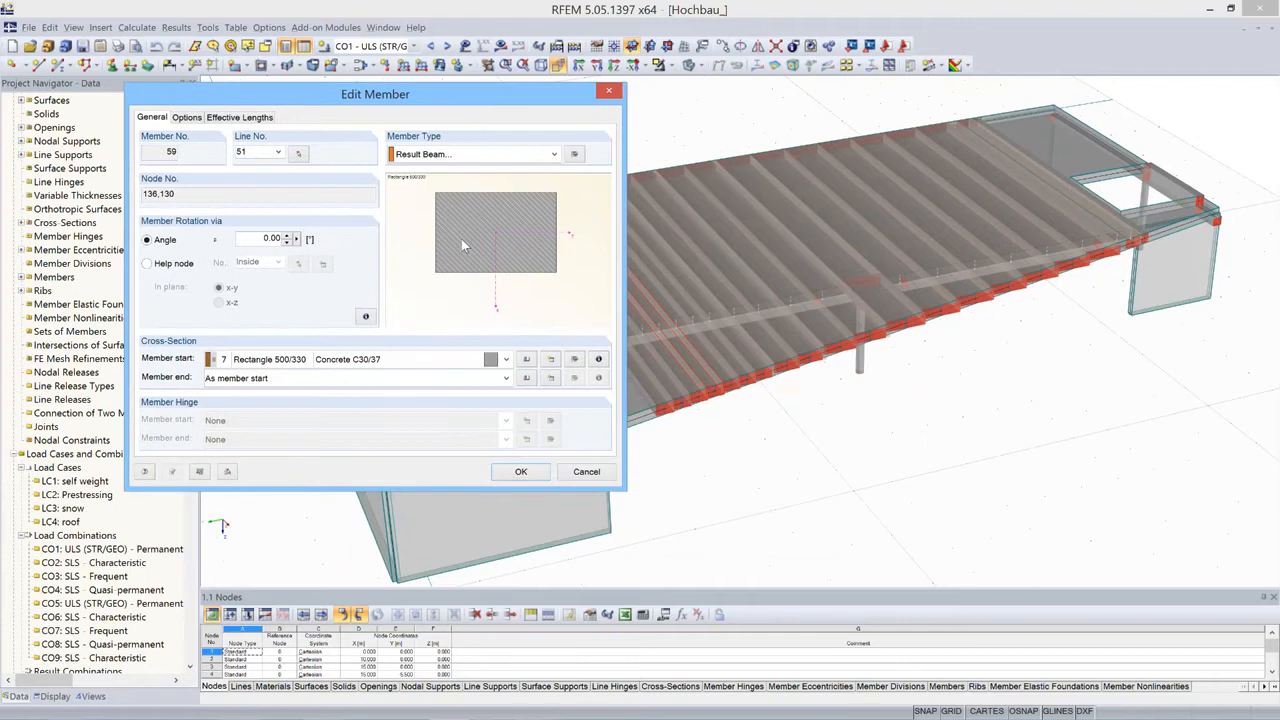
click(575, 156)
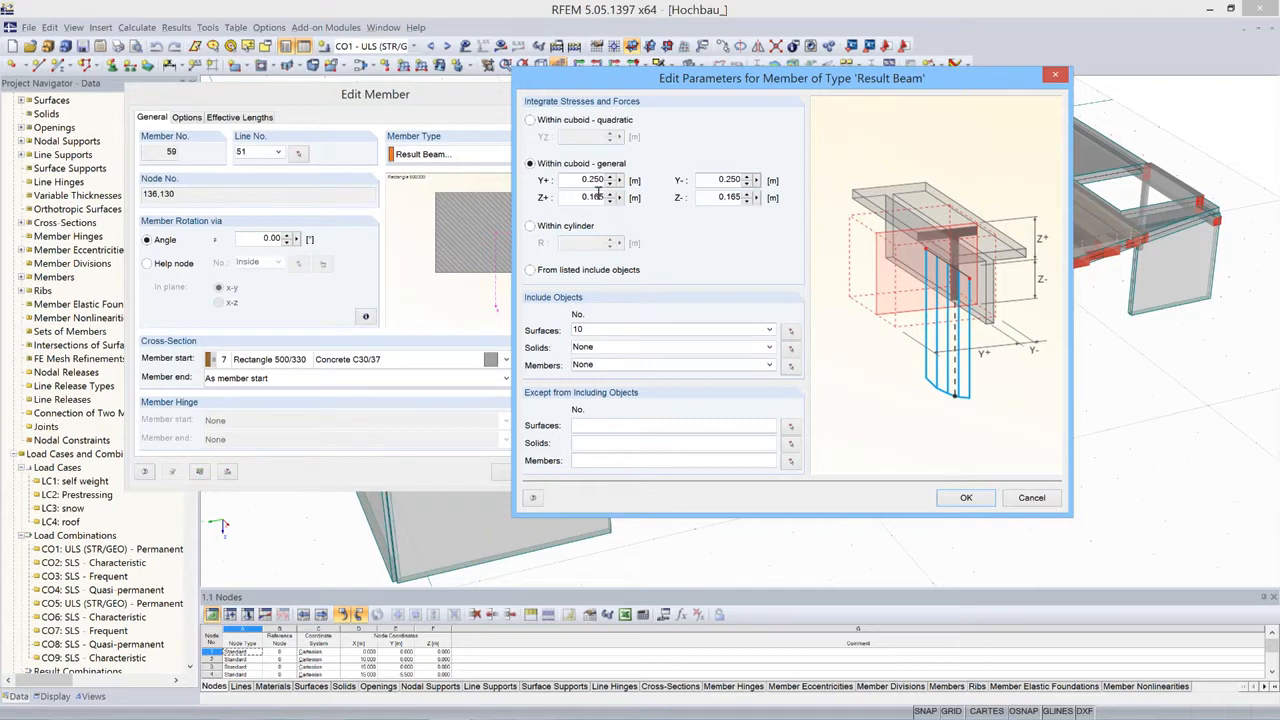
click(1054, 499)
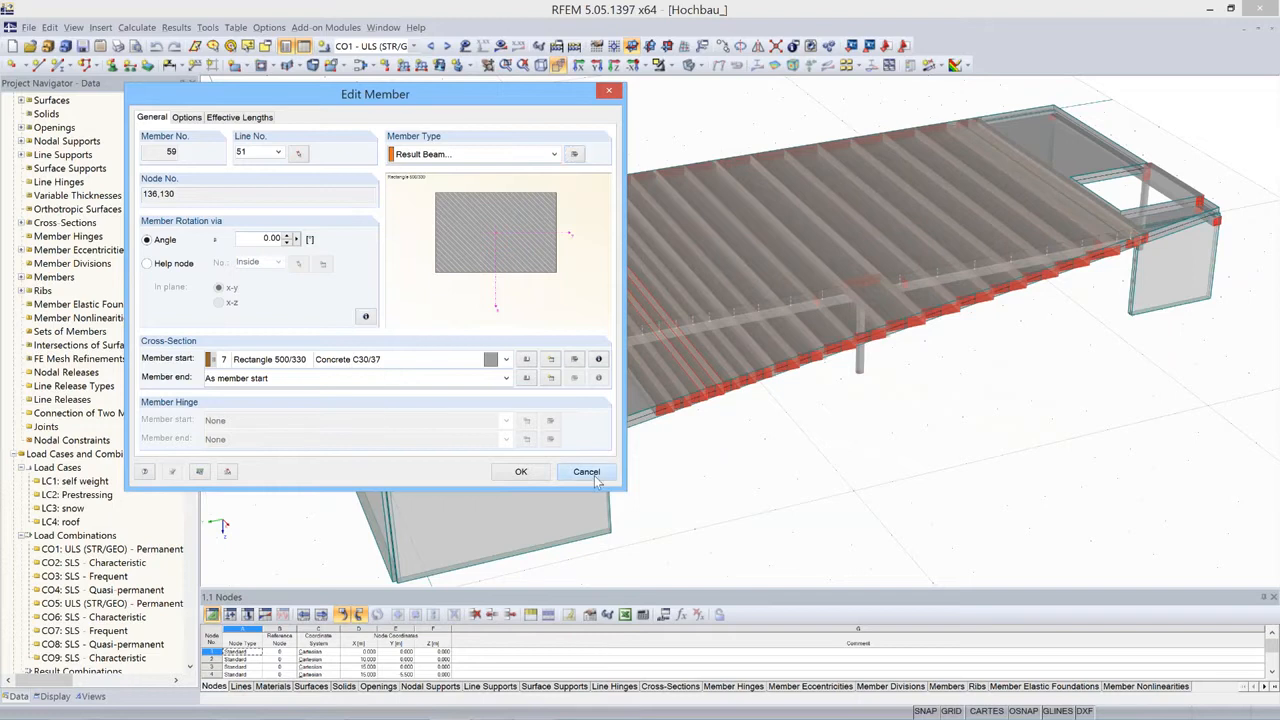
click(590, 474)
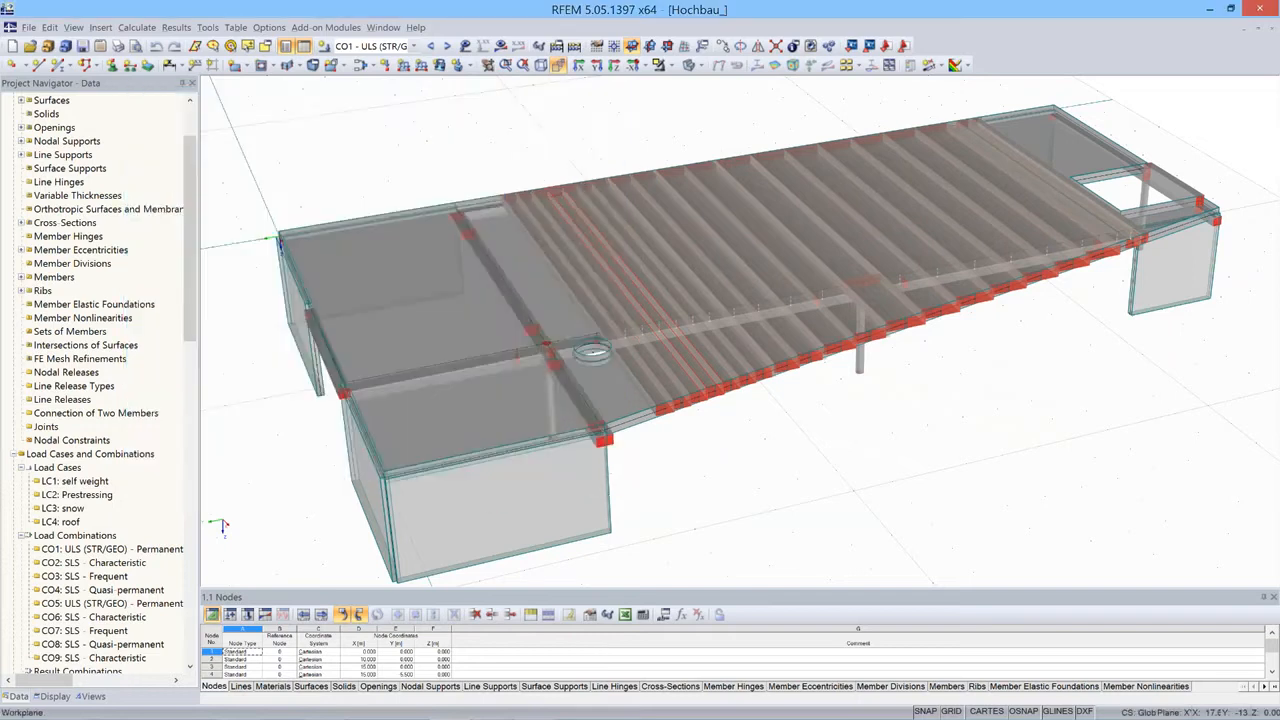
Examine the ribbed roof slab in the Wireframe Display Model and return to the Solid Transparent Display Model.
ctrl+middle_drag(950, 428, 840, 390)
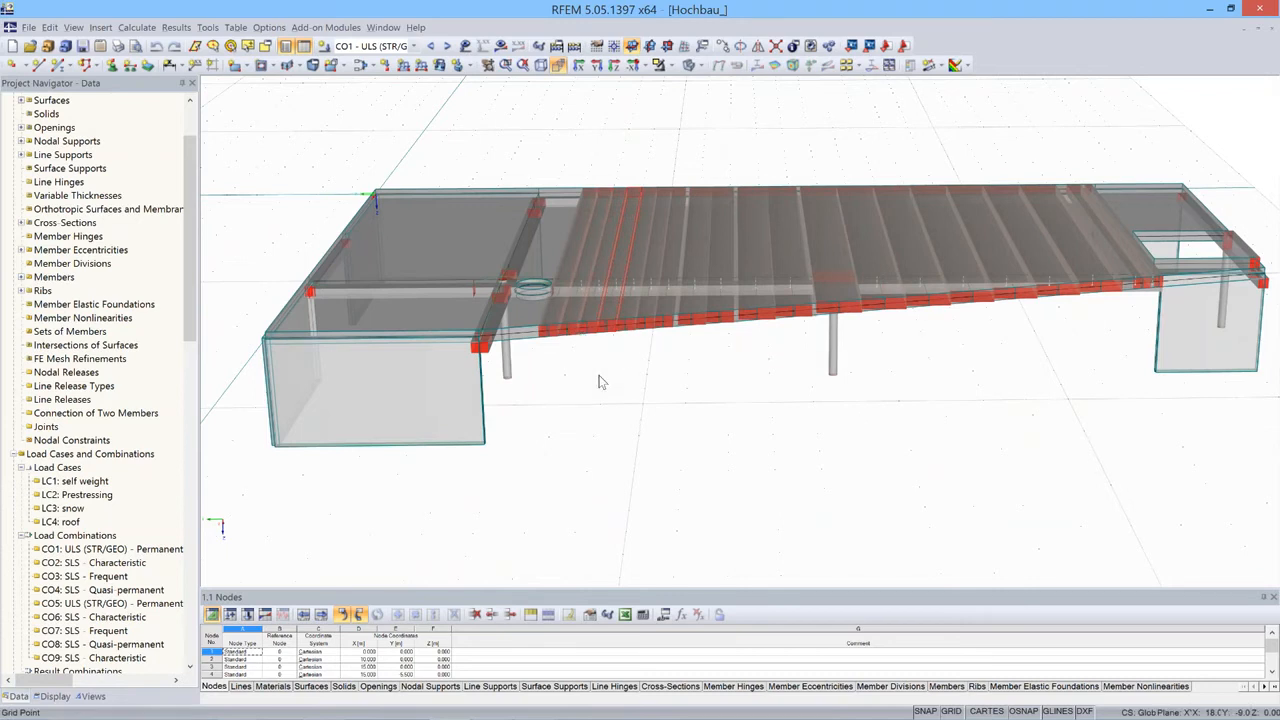
scroll(600, 381, down, 1)
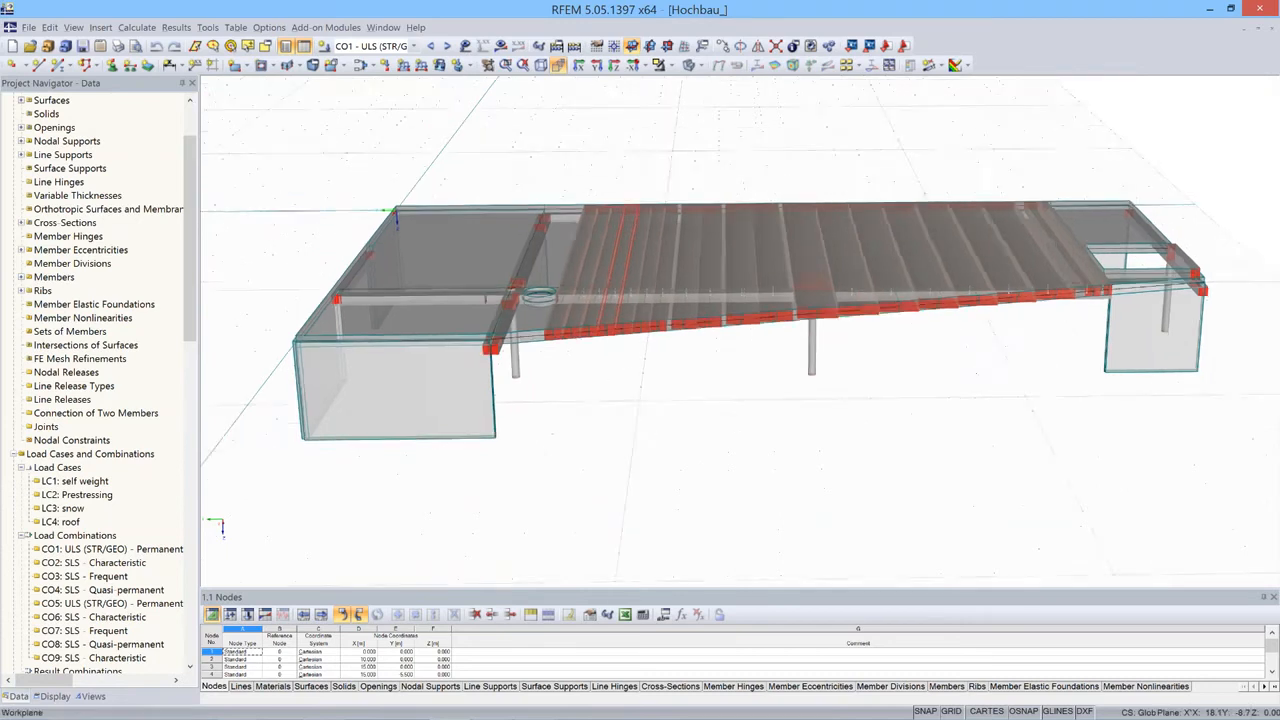
ctrl+middle_drag(600, 381, 700, 430)
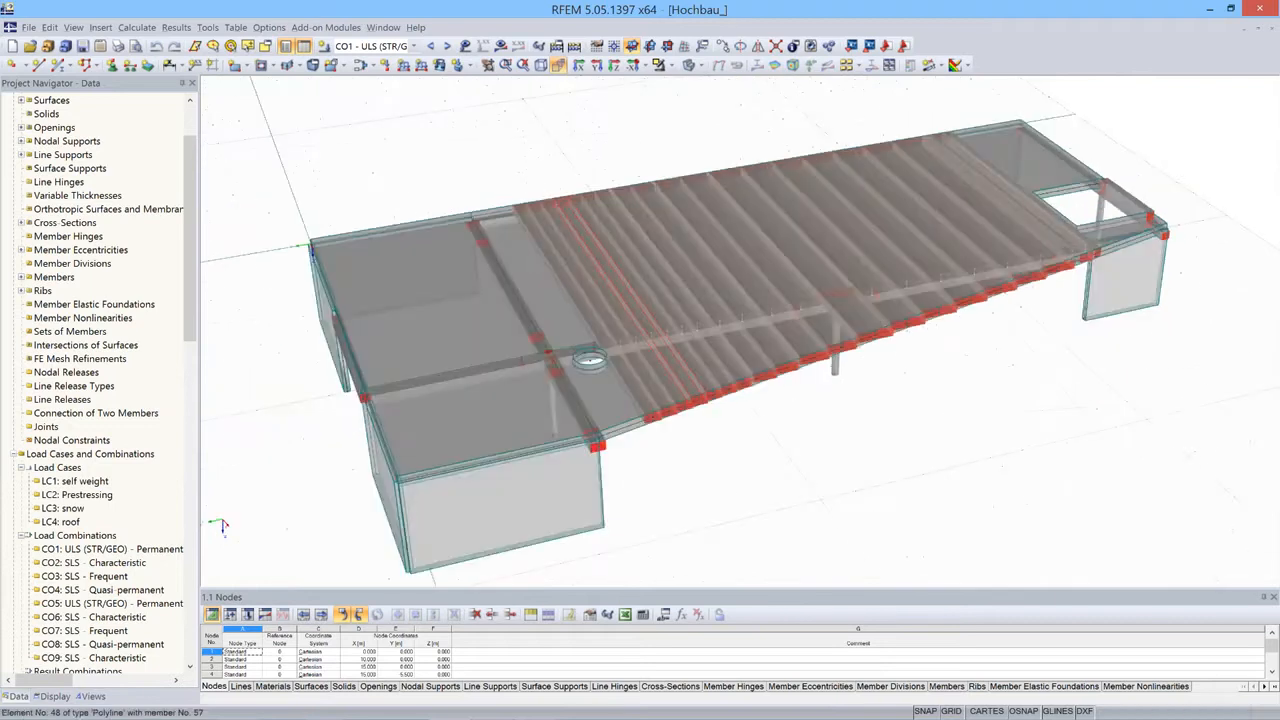
click(693, 65)
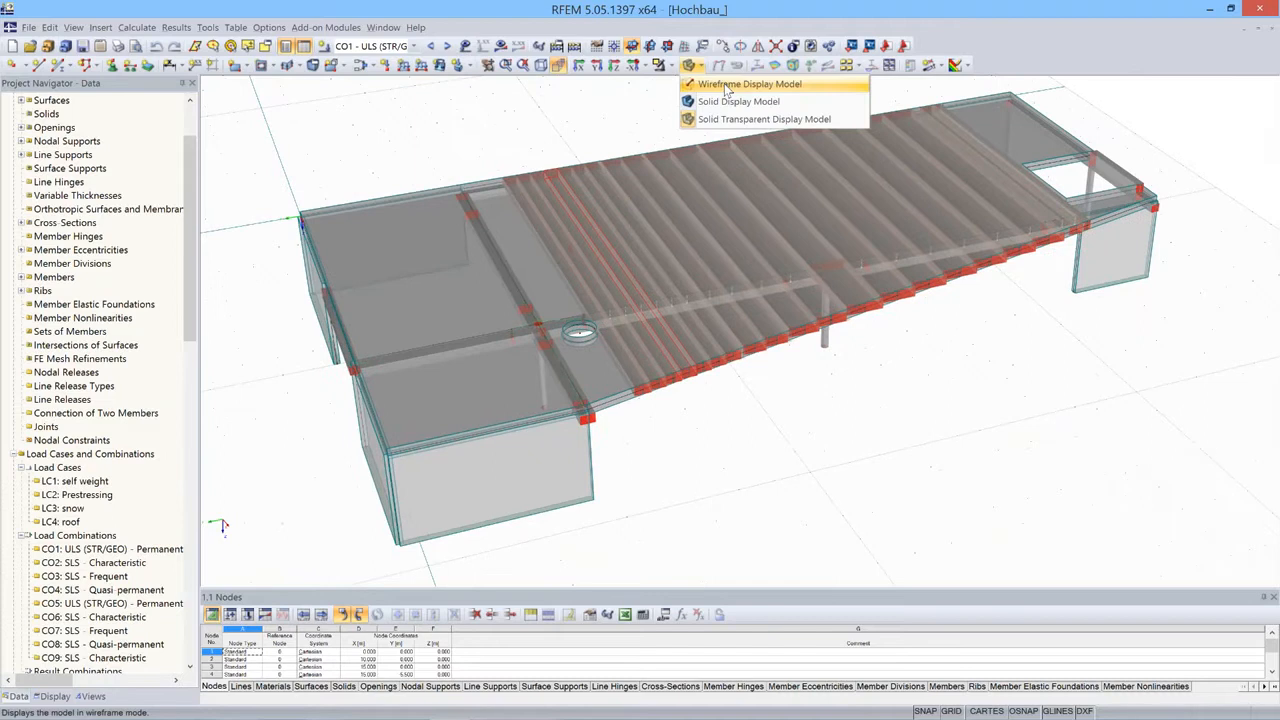
click(727, 86)
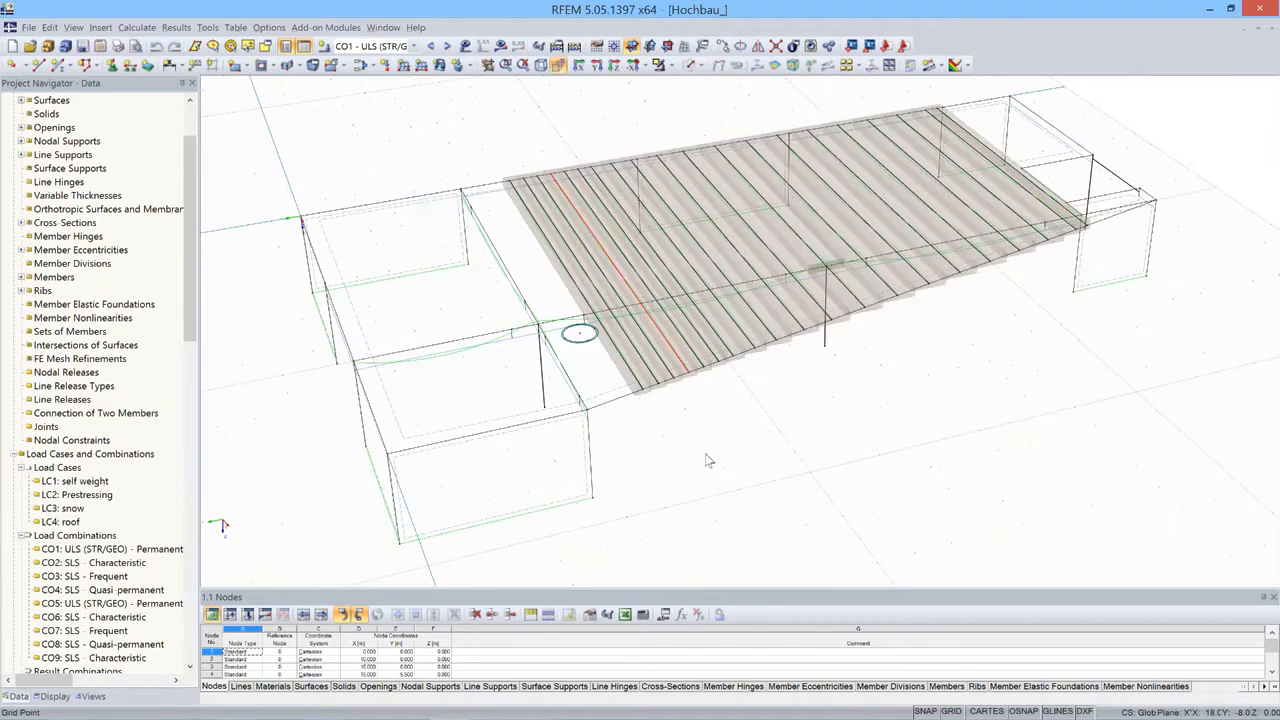
ctrl+middle_drag(706, 460, 697, 432)
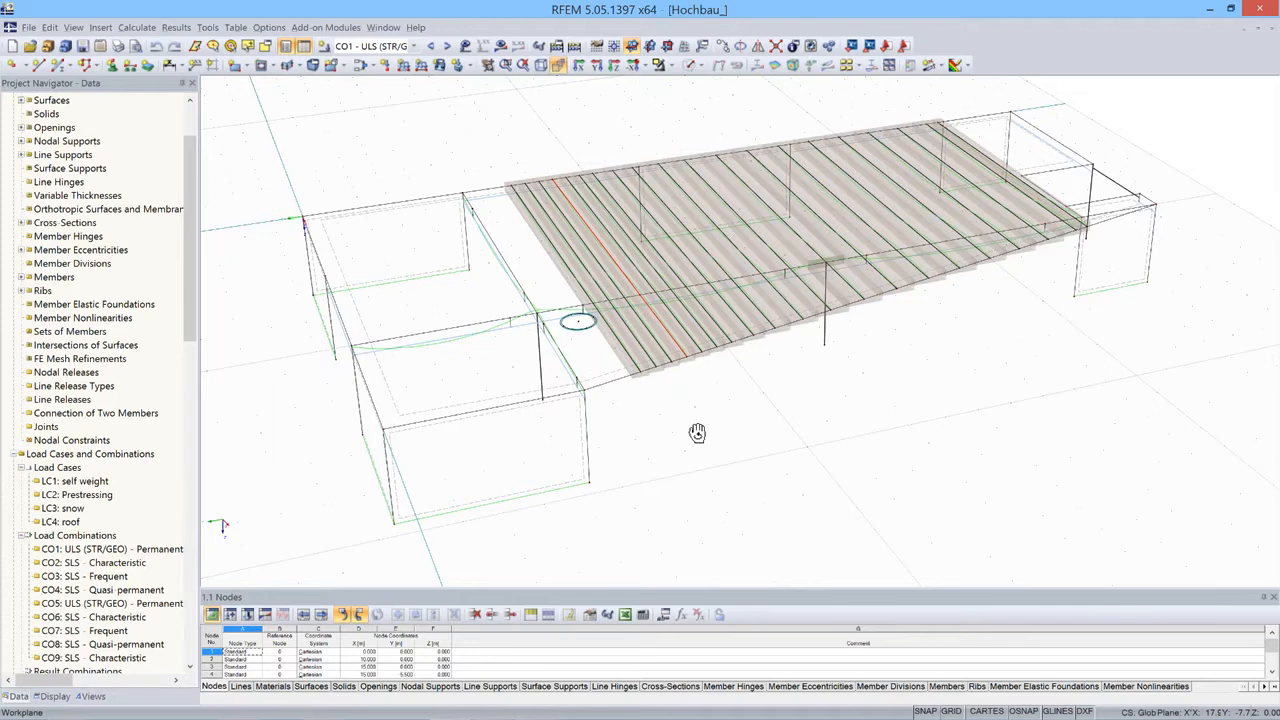
scroll(705, 330, up, 3)
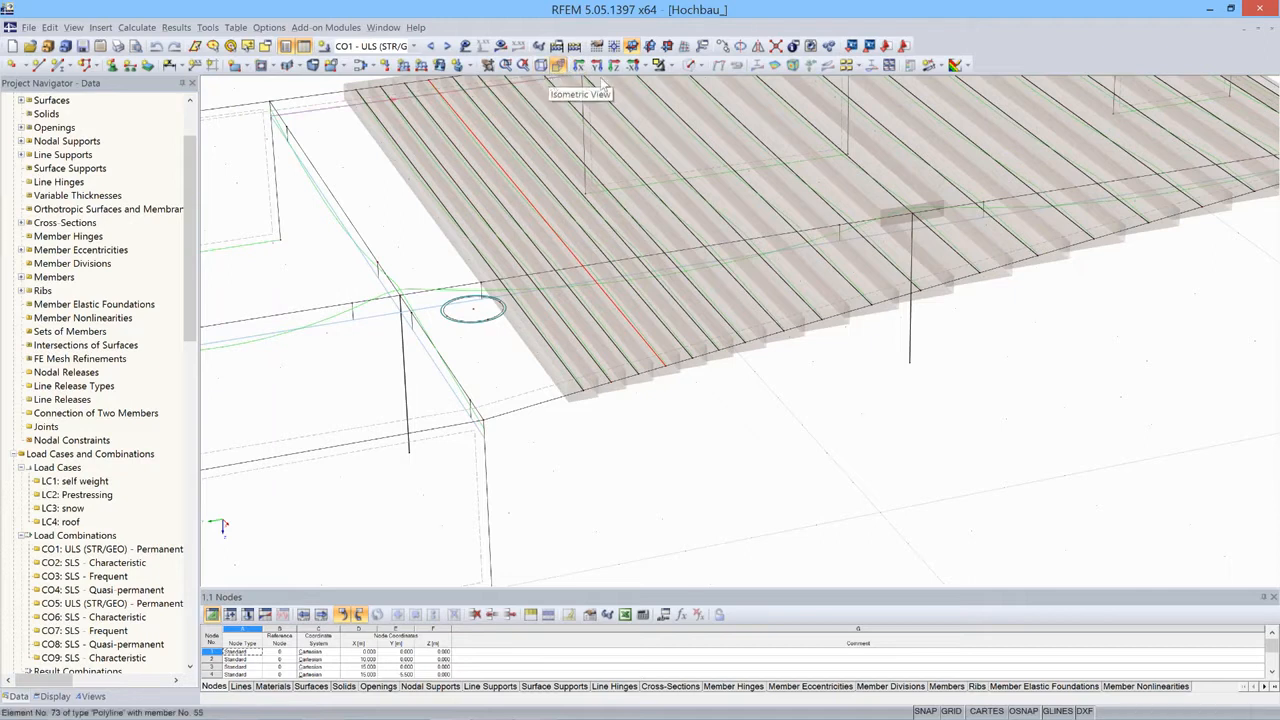
click(702, 68)
click(712, 118)
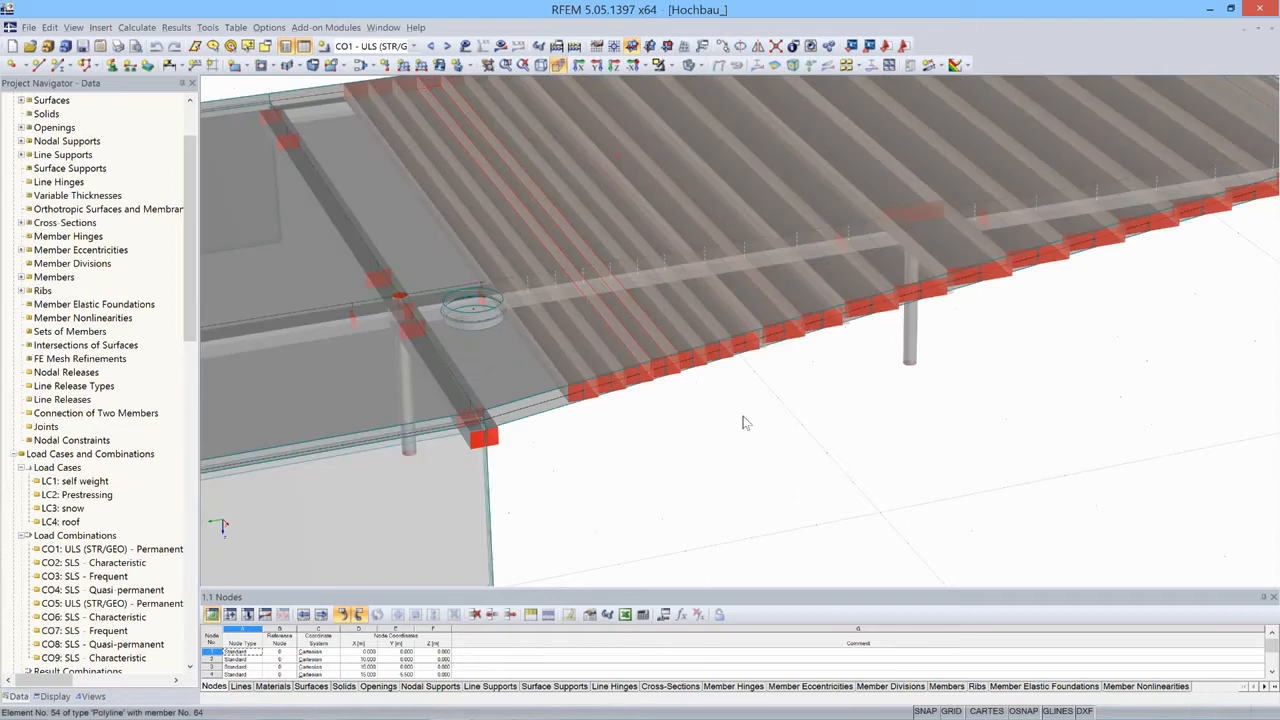
Inspect the Rib settings of member 62 from beneath the slab and close them without changes.
ctrl+middle_drag(743, 422, 743, 330)
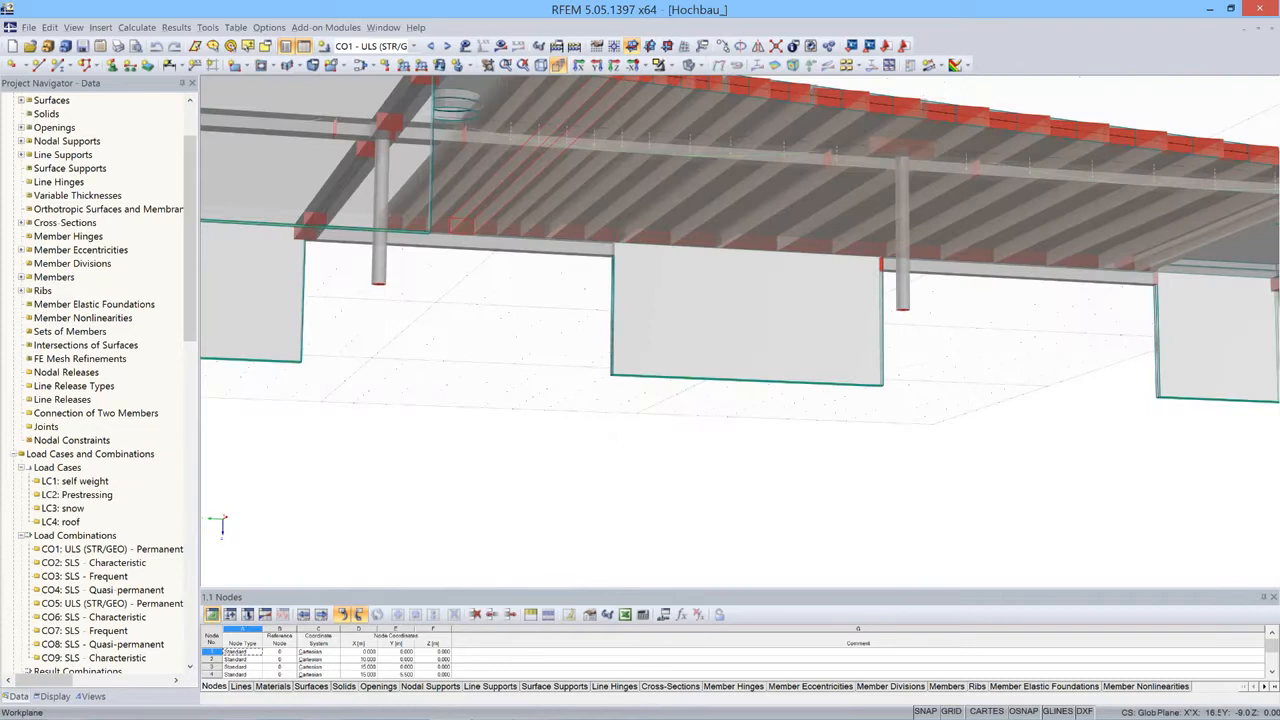
middle_drag(414, 141, 486, 276)
double_click(486, 276)
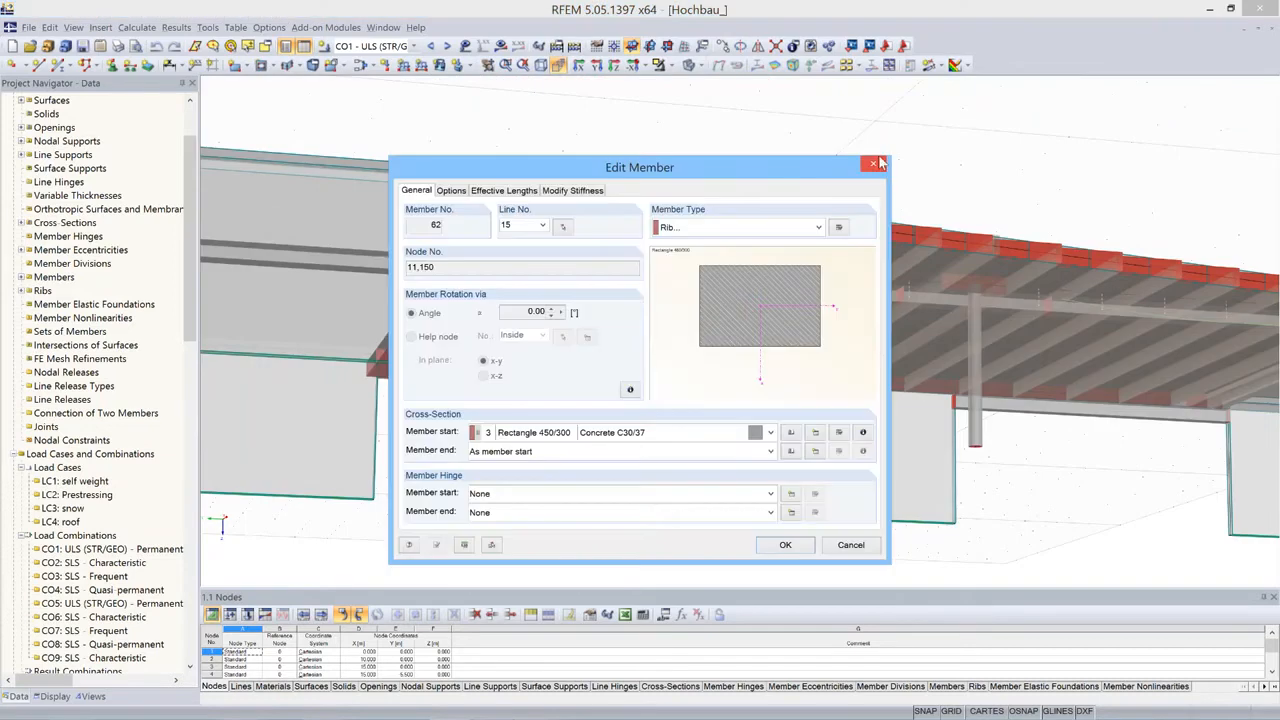
click(850, 545)
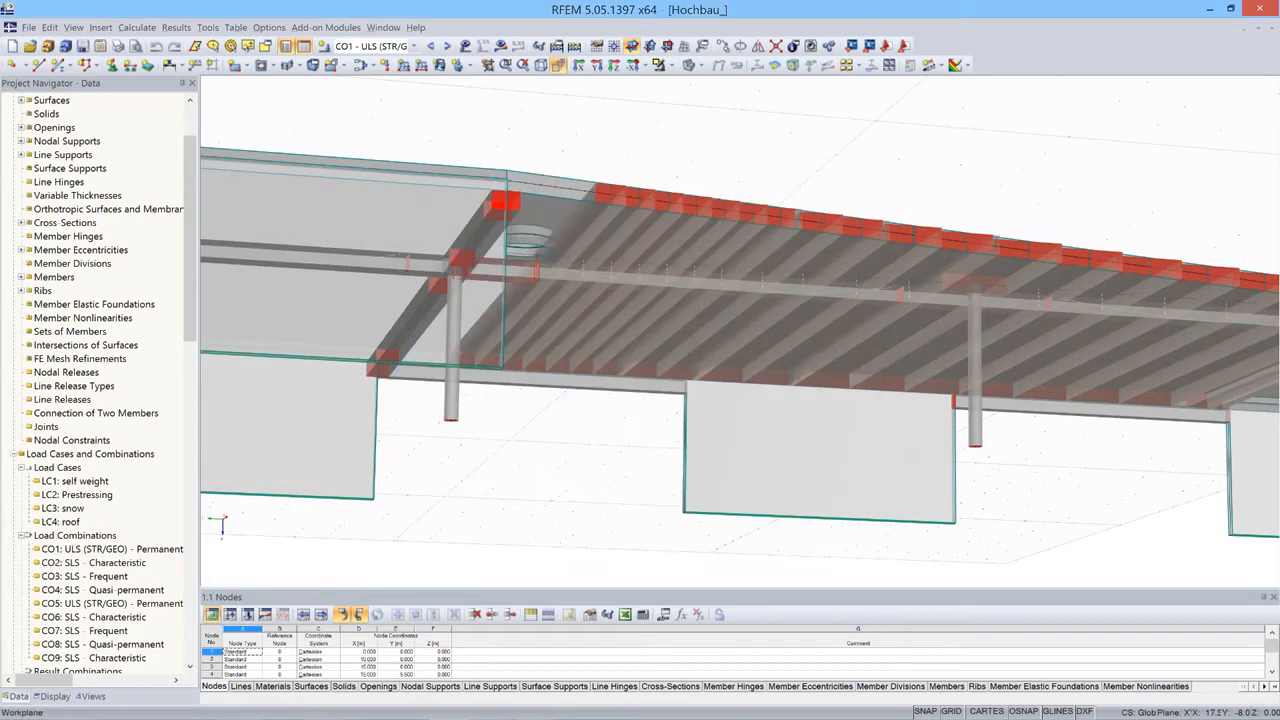
Start the RF-TENDON external module for the design of prestressed concrete members.
middle_drag(695, 125, 722, 287)
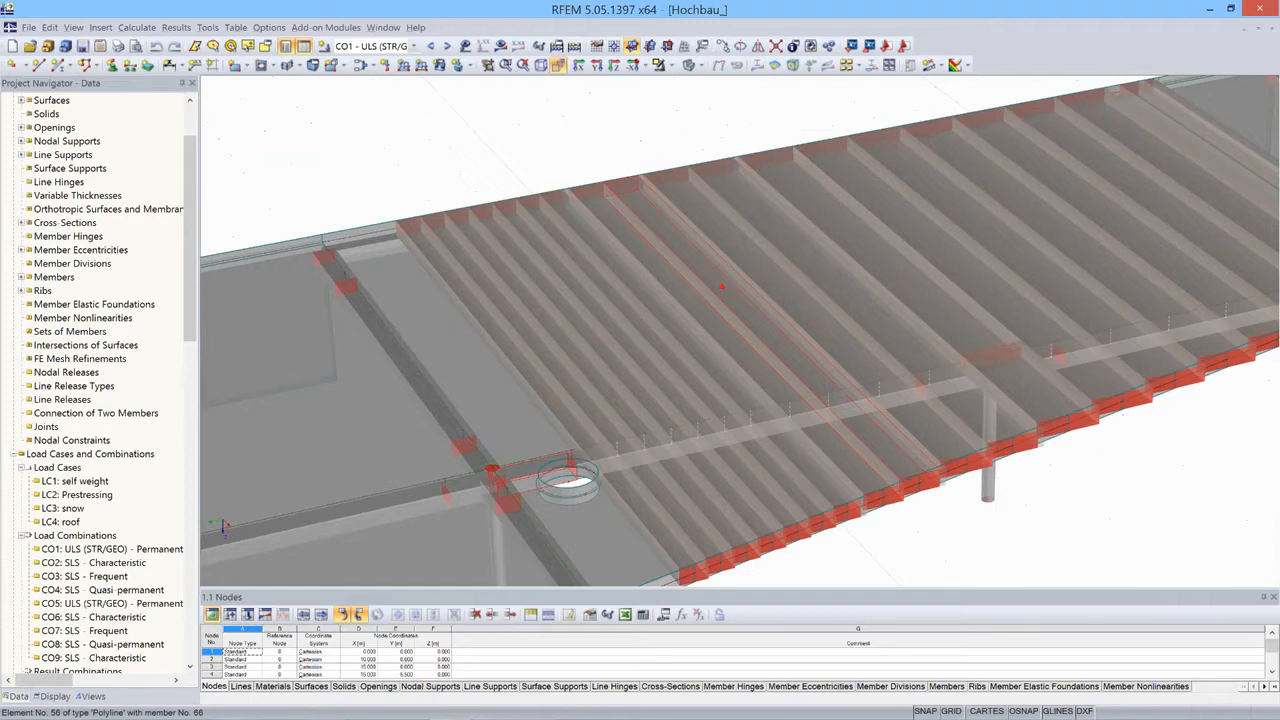
ctrl+middle_drag(722, 287, 568, 405)
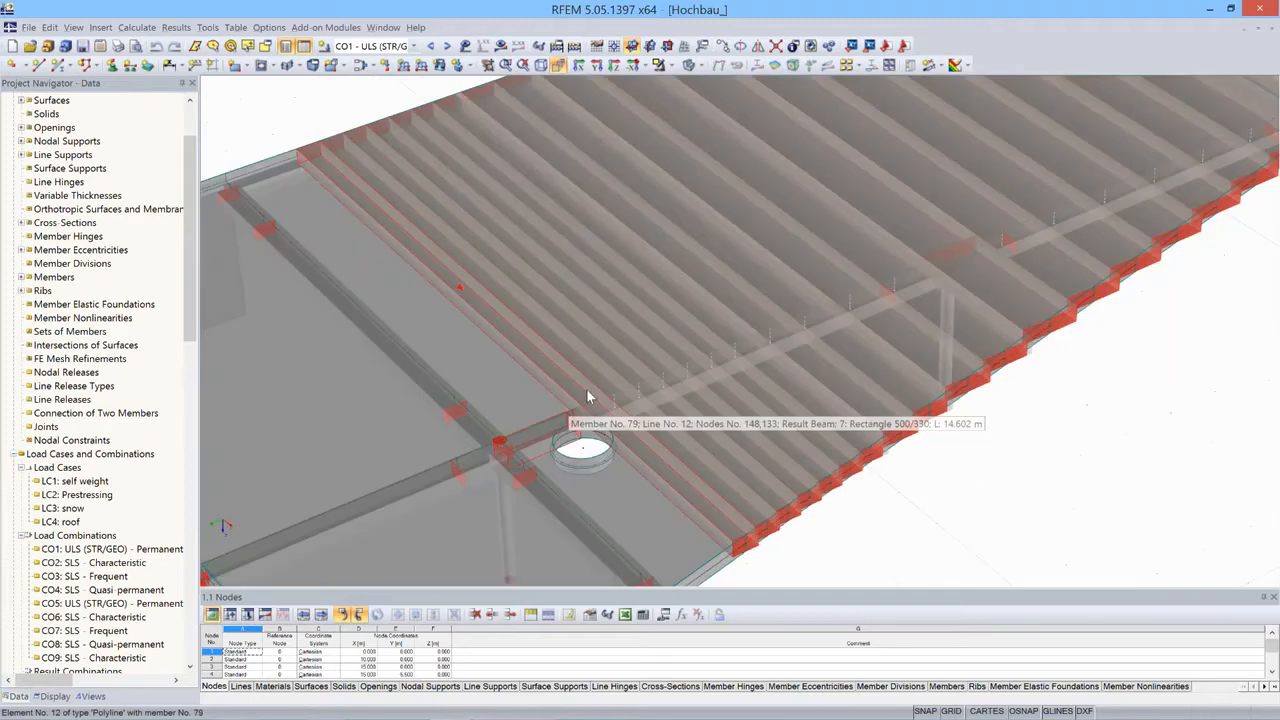
click(350, 28)
mouse_move(365, 247)
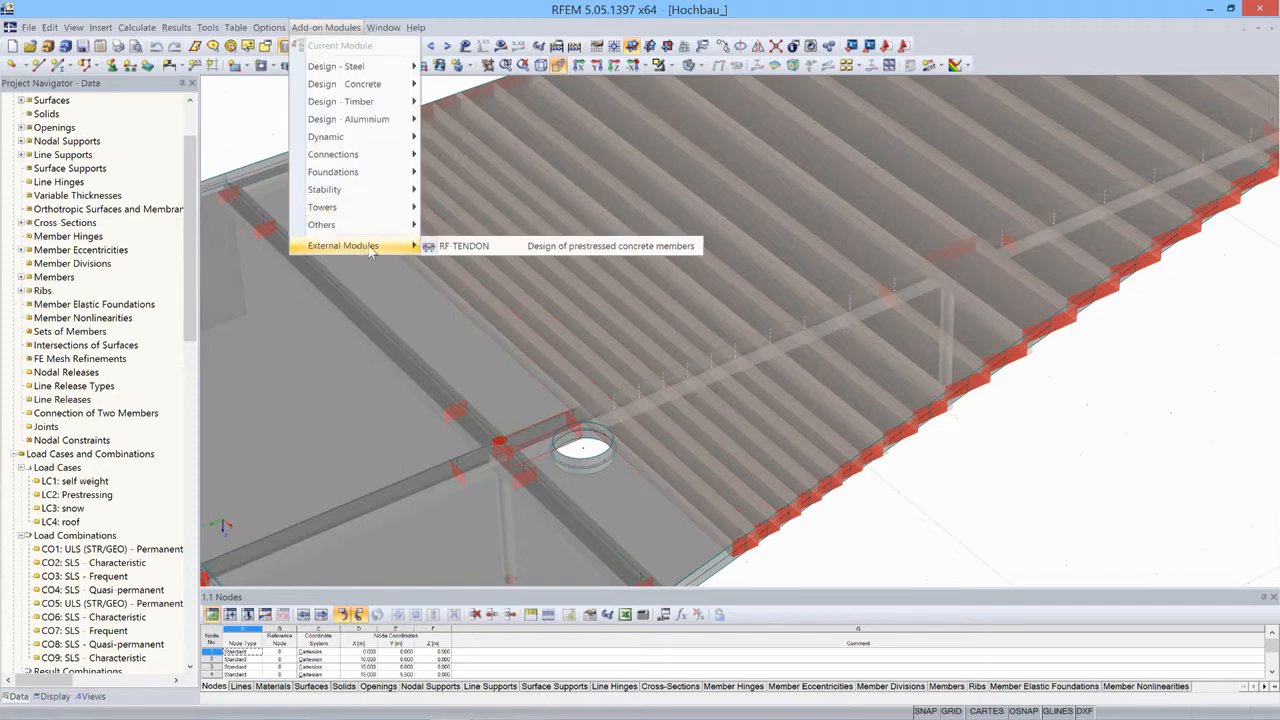
click(519, 246)
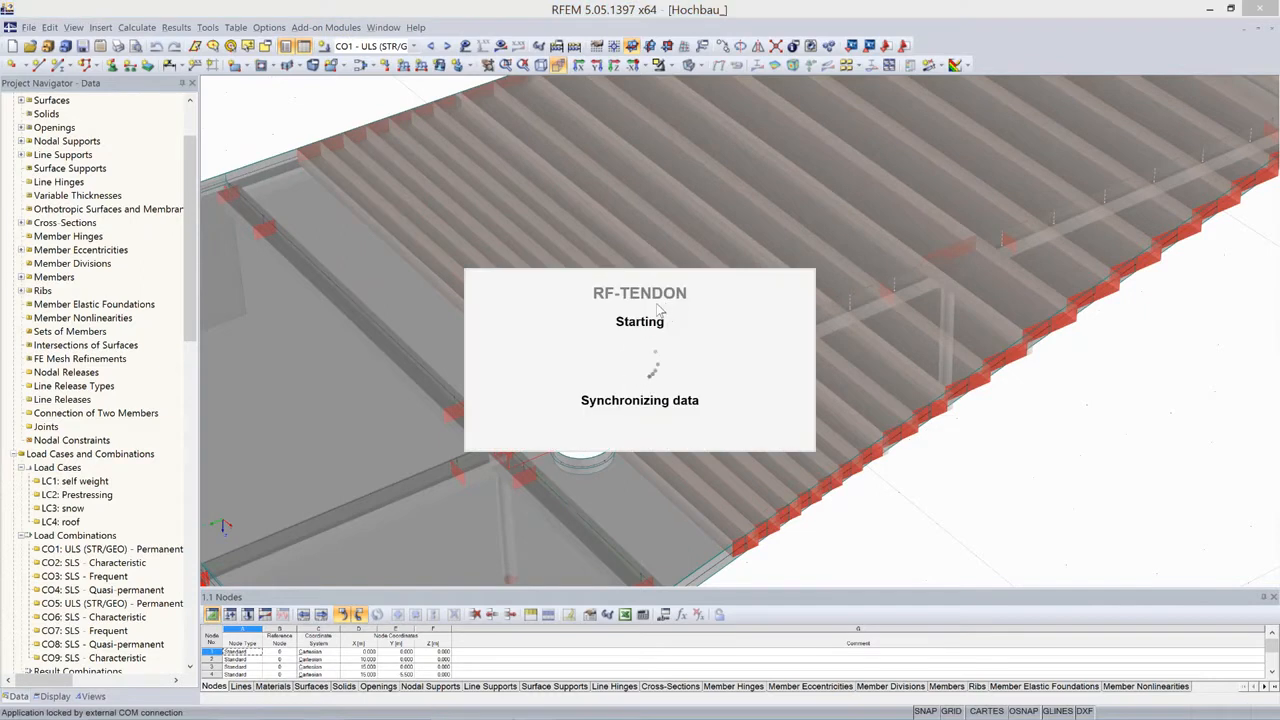
Switch to the PowerPoint slide show and view the Modelling in RFEM slide.
key(alt+Tab)
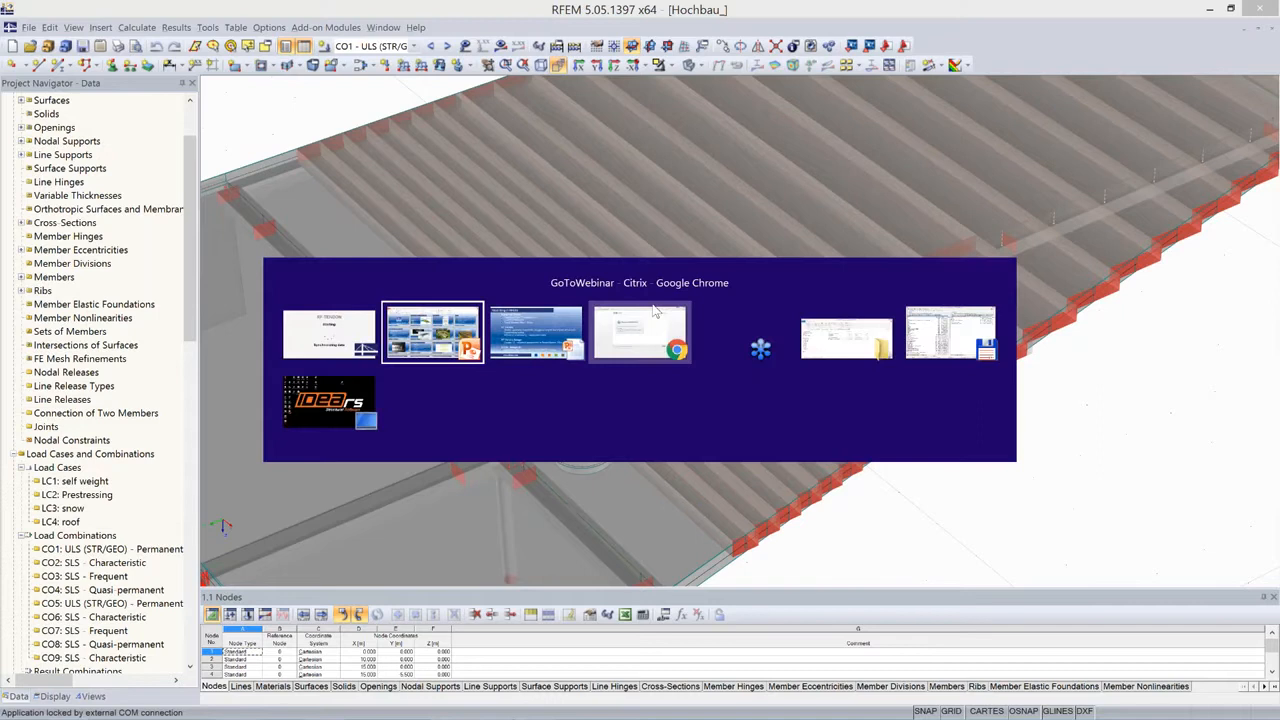
click(655, 312)
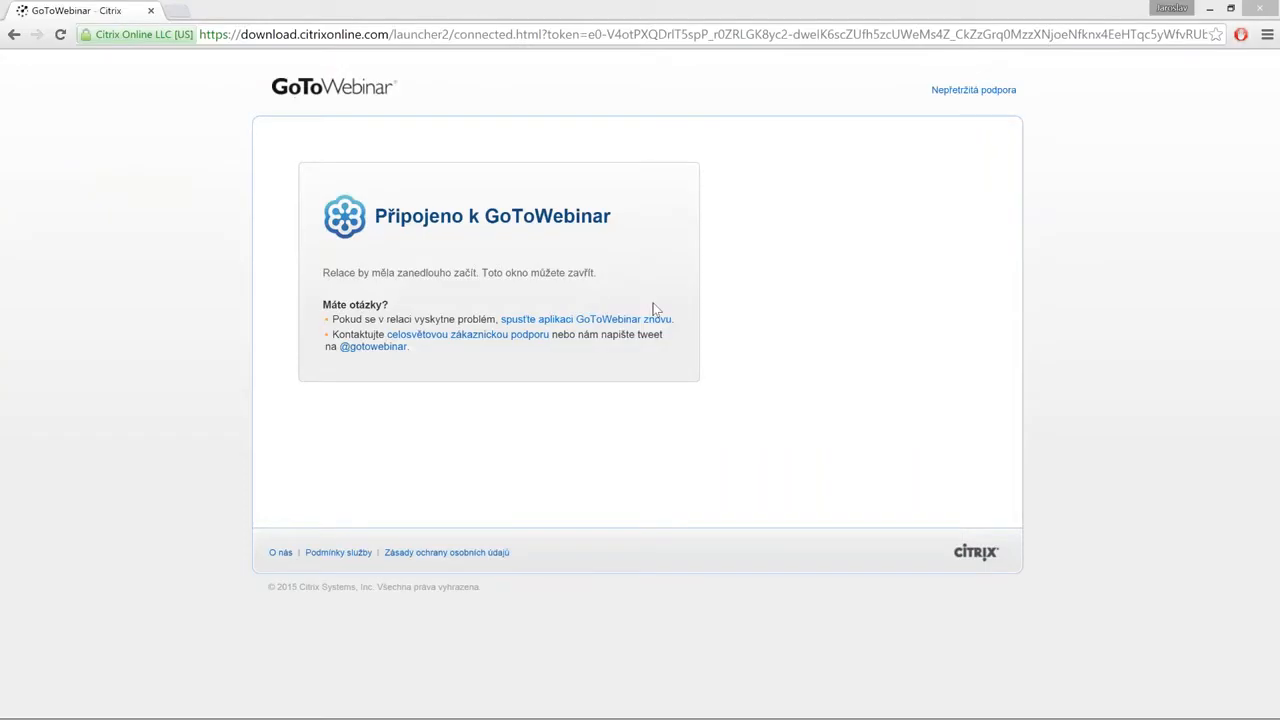
key(alt+Tab)
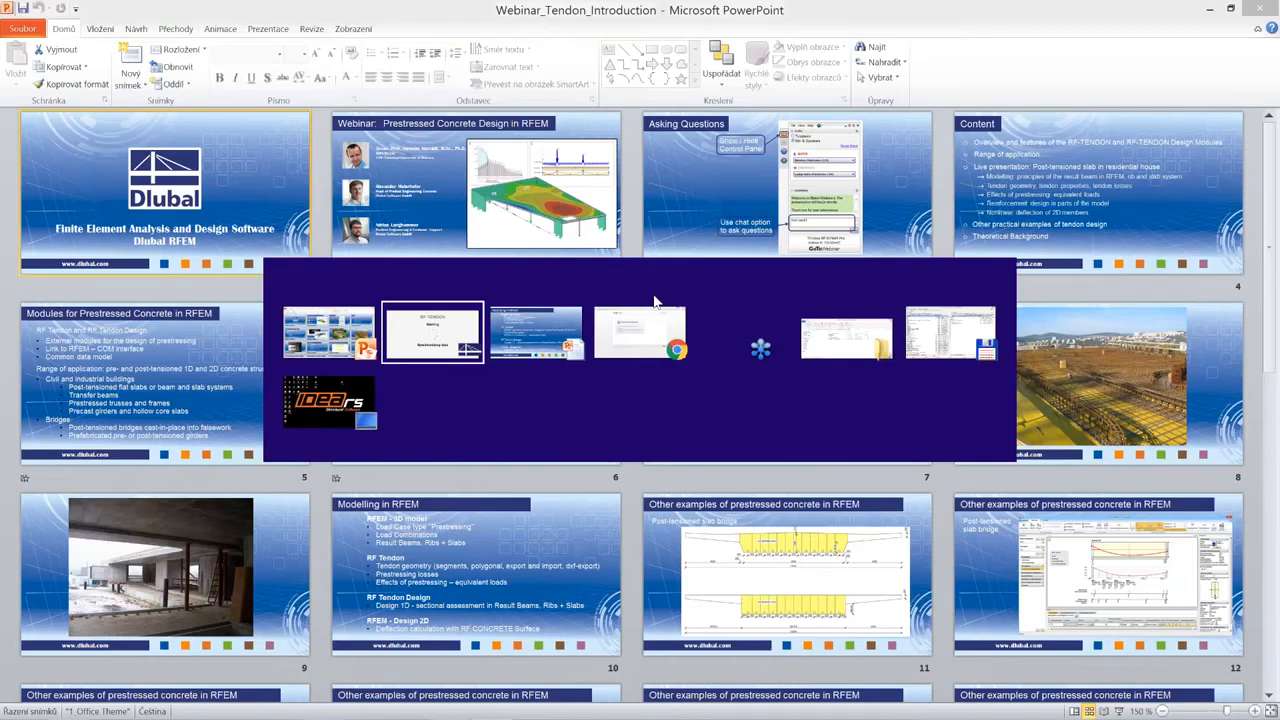
click(536, 322)
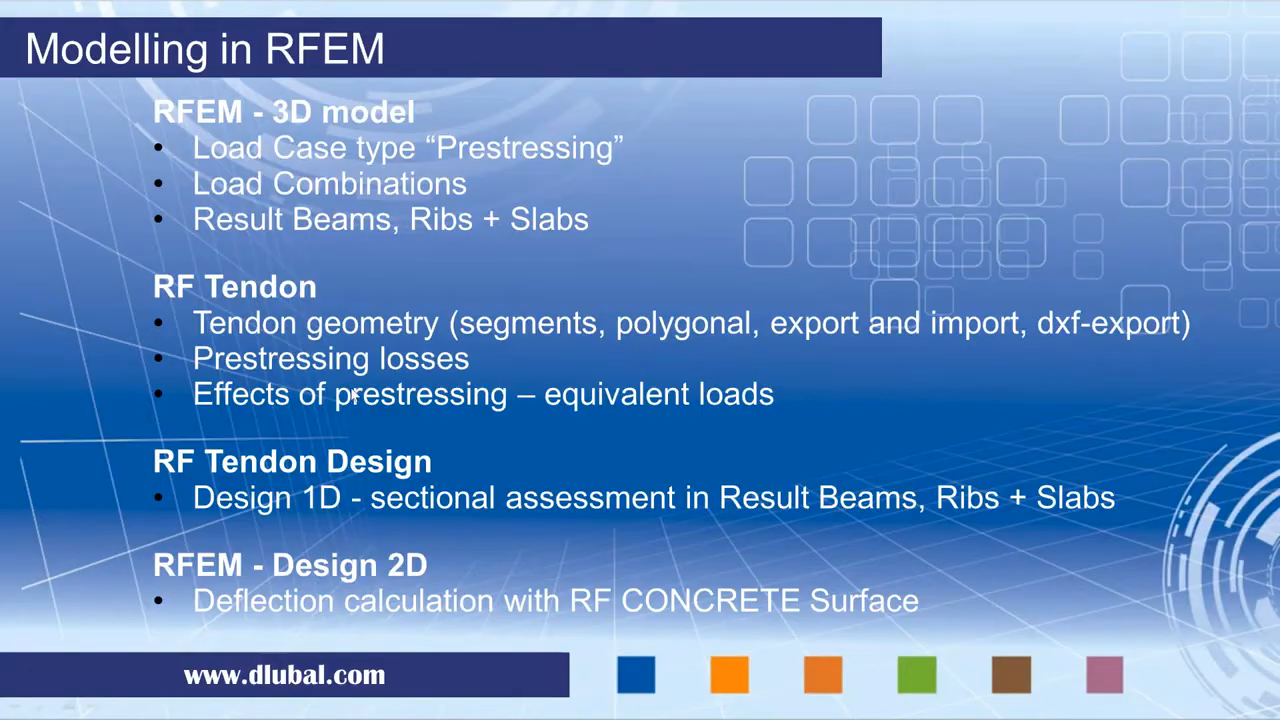
Check the start-up of RF-TENDON among the open windows and return to the Modelling in RFEM slide in PowerPoint.
key(alt+Tab)
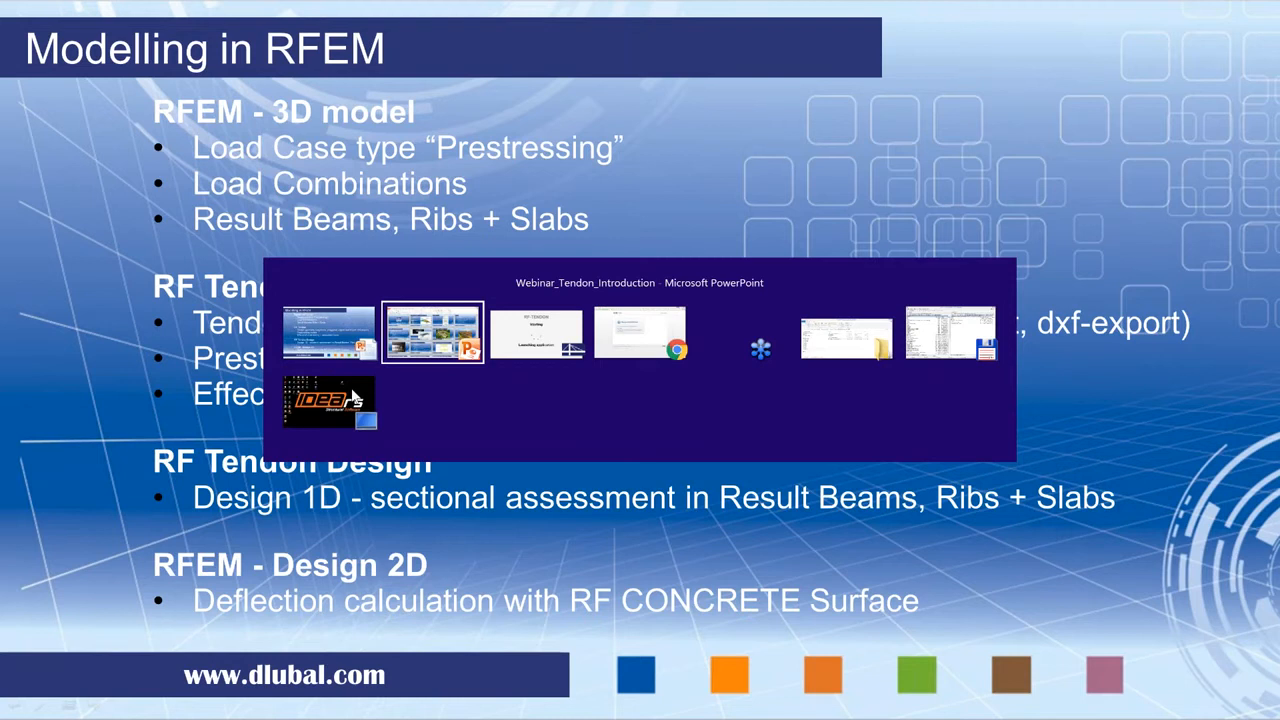
key(Tab)
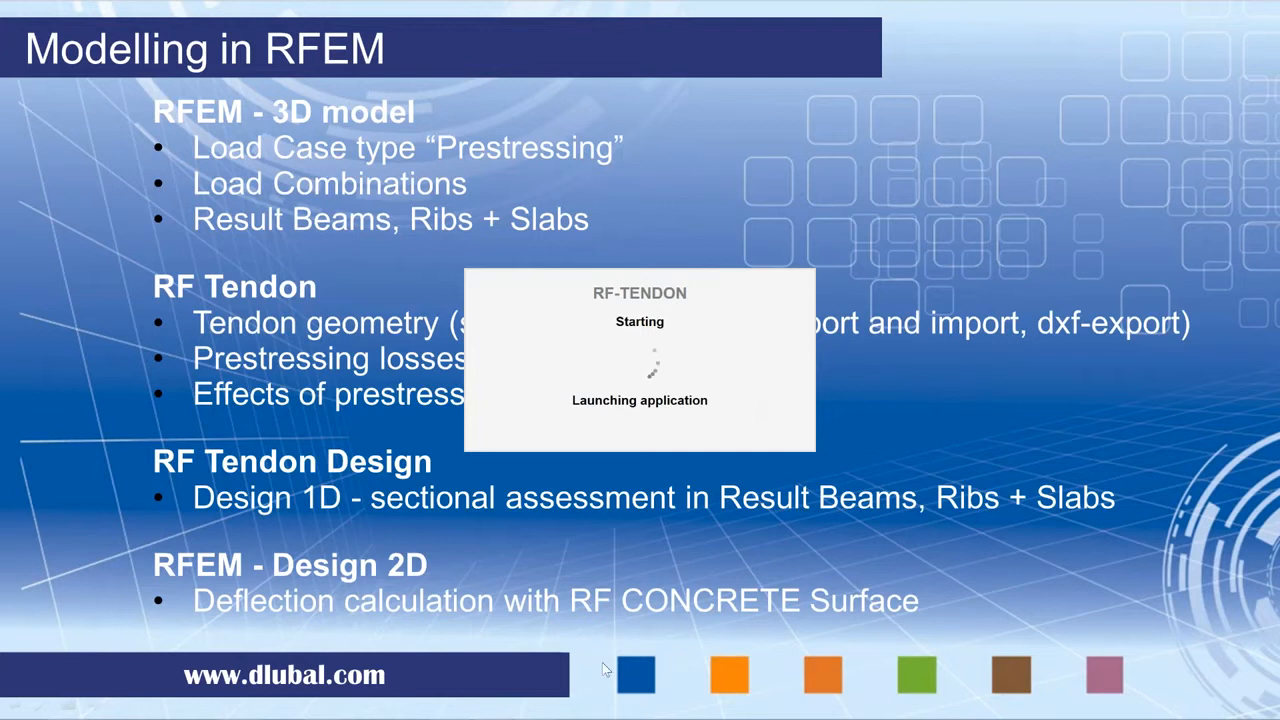
key(alt+Tab)
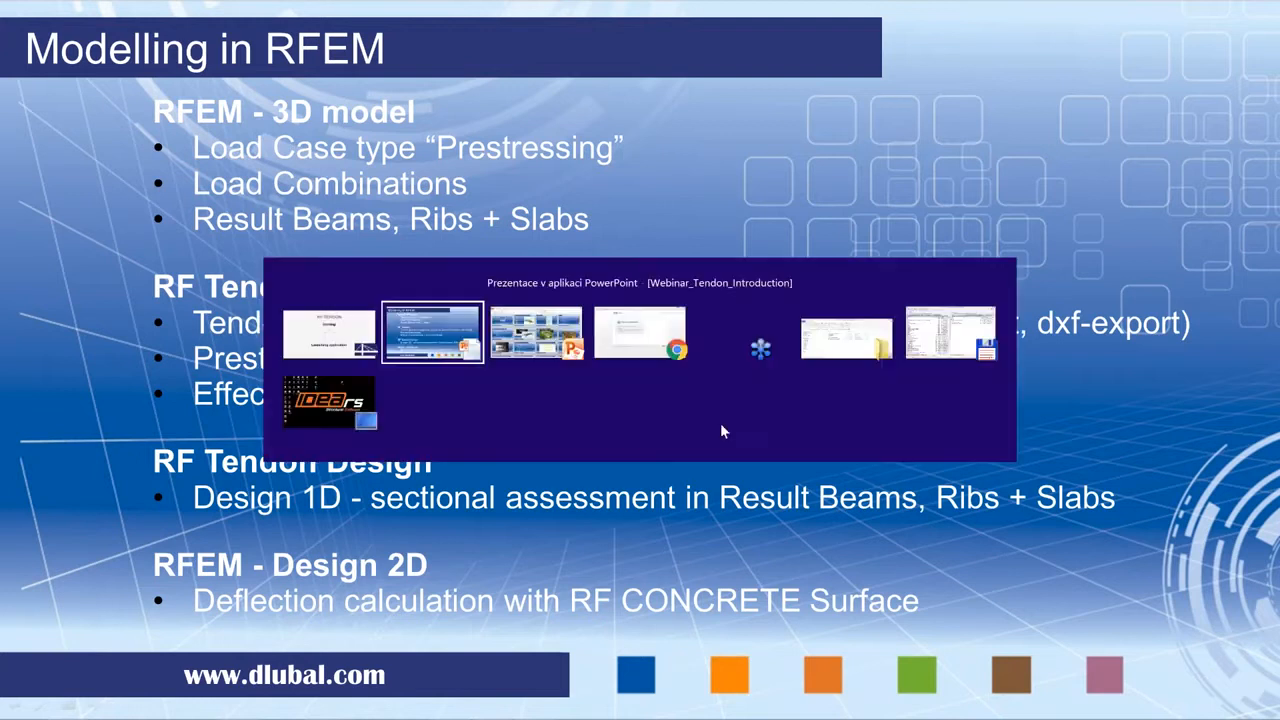
key(alt+Tab)
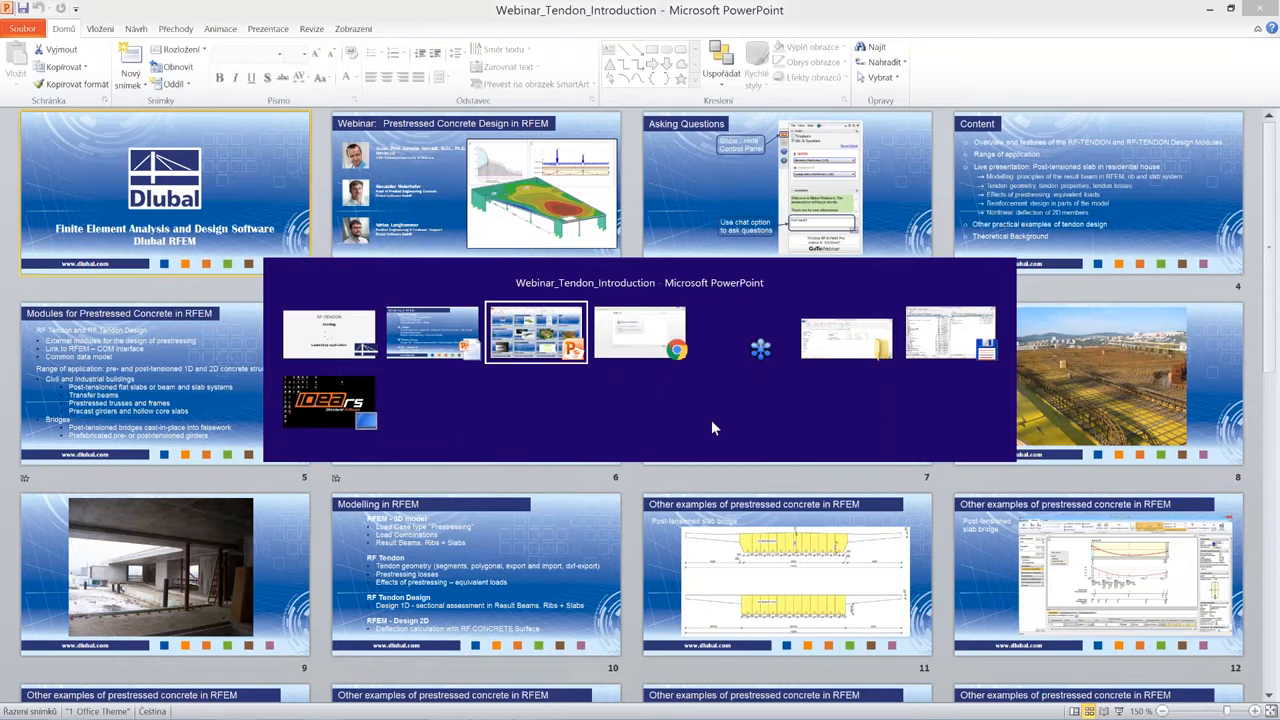
key(alt+Tab)
key(alt+Tab)
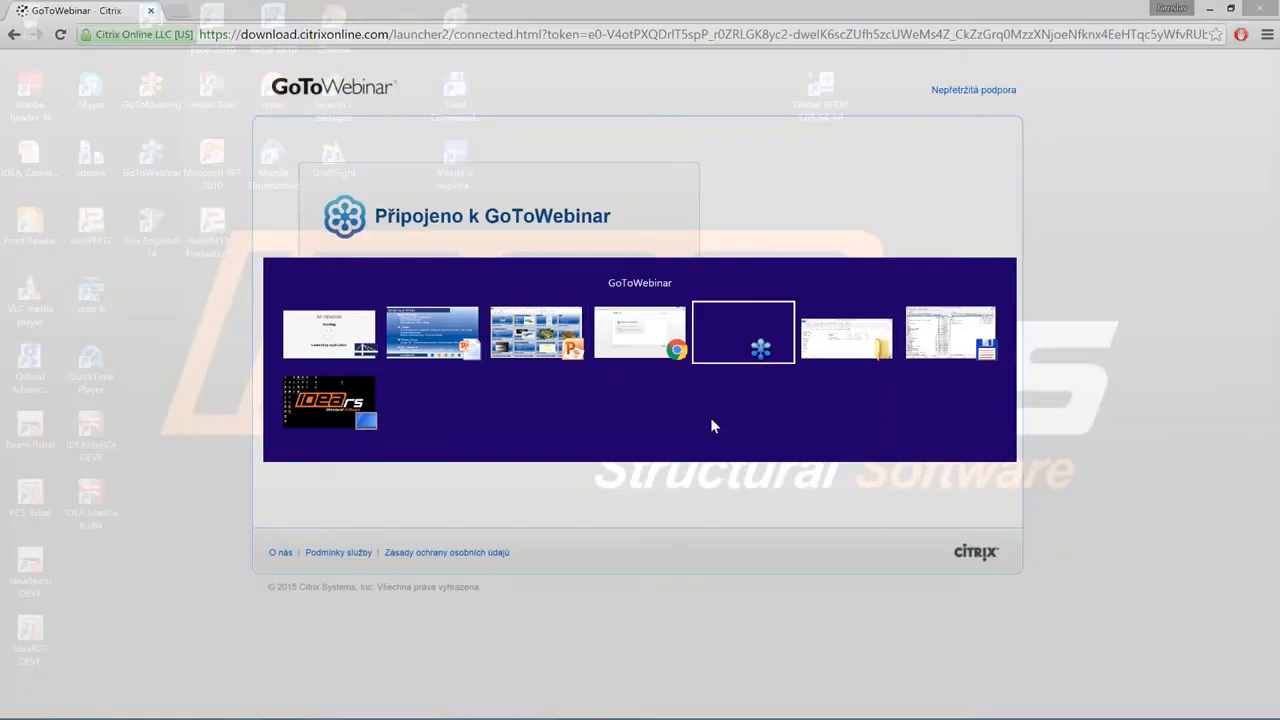
key(alt+Tab)
key(alt+Tab)
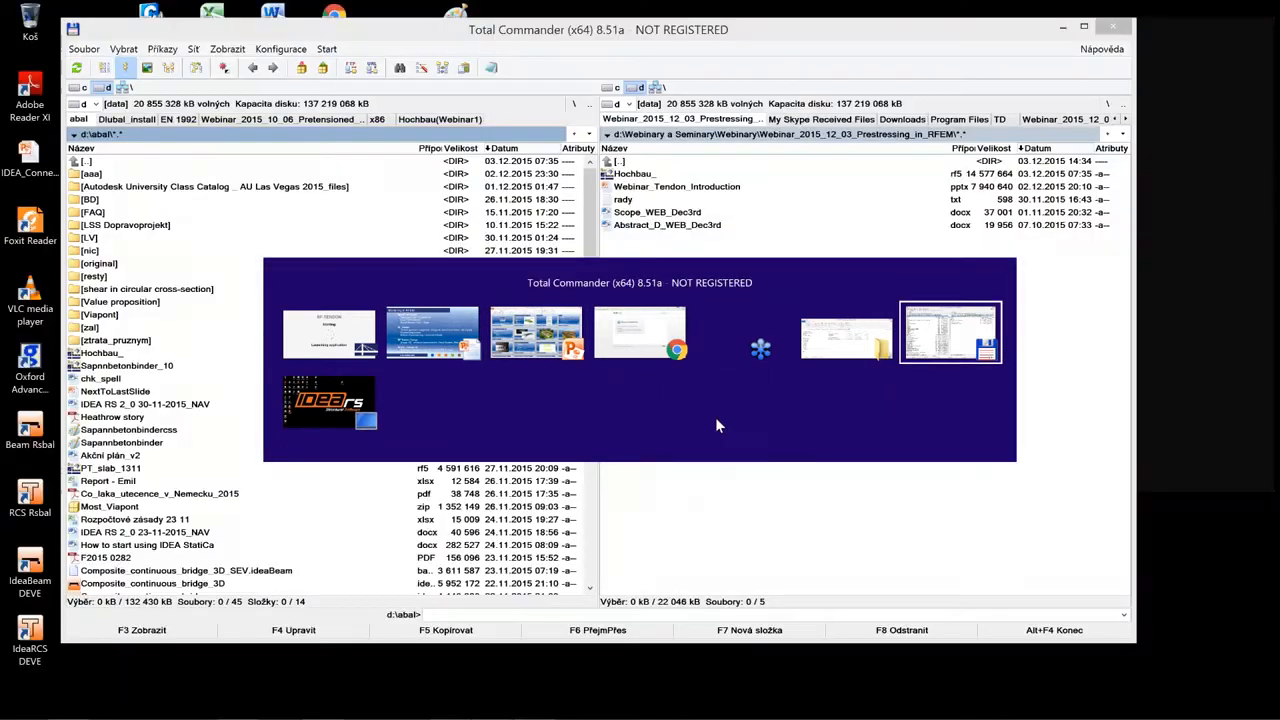
key(alt+Tab)
key(alt+Tab)
mouse_move(459, 712)
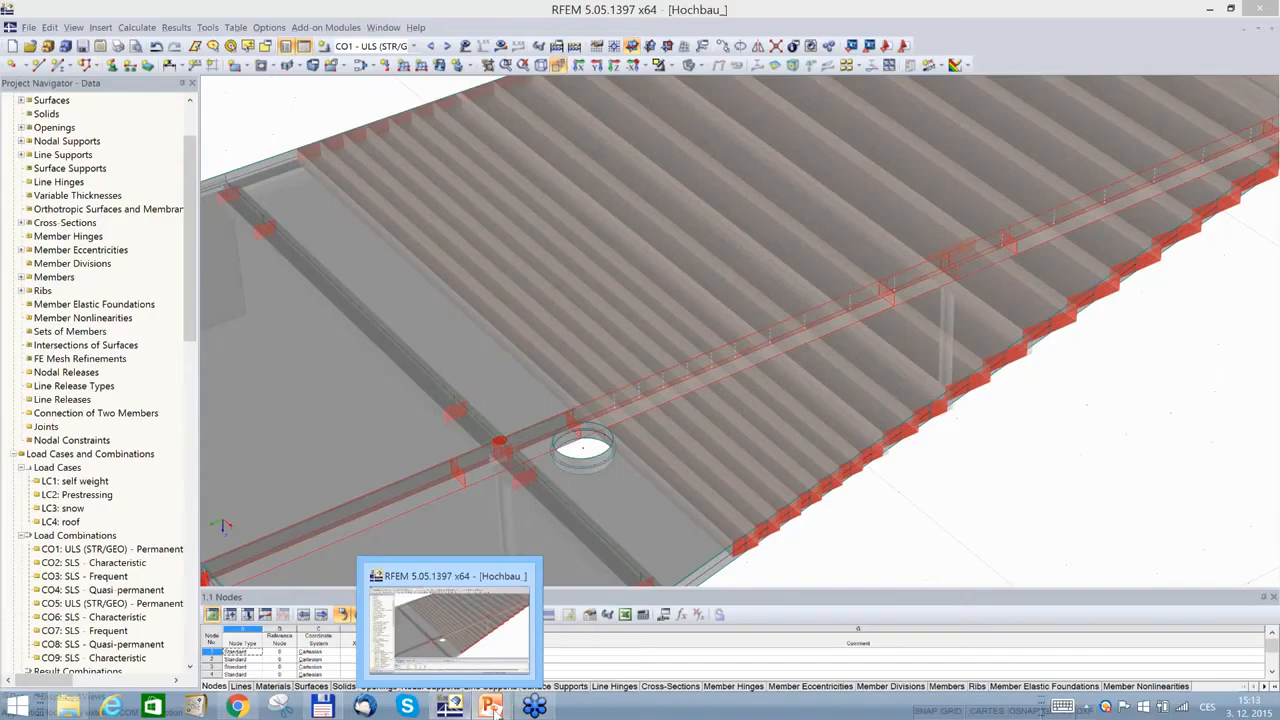
click(579, 576)
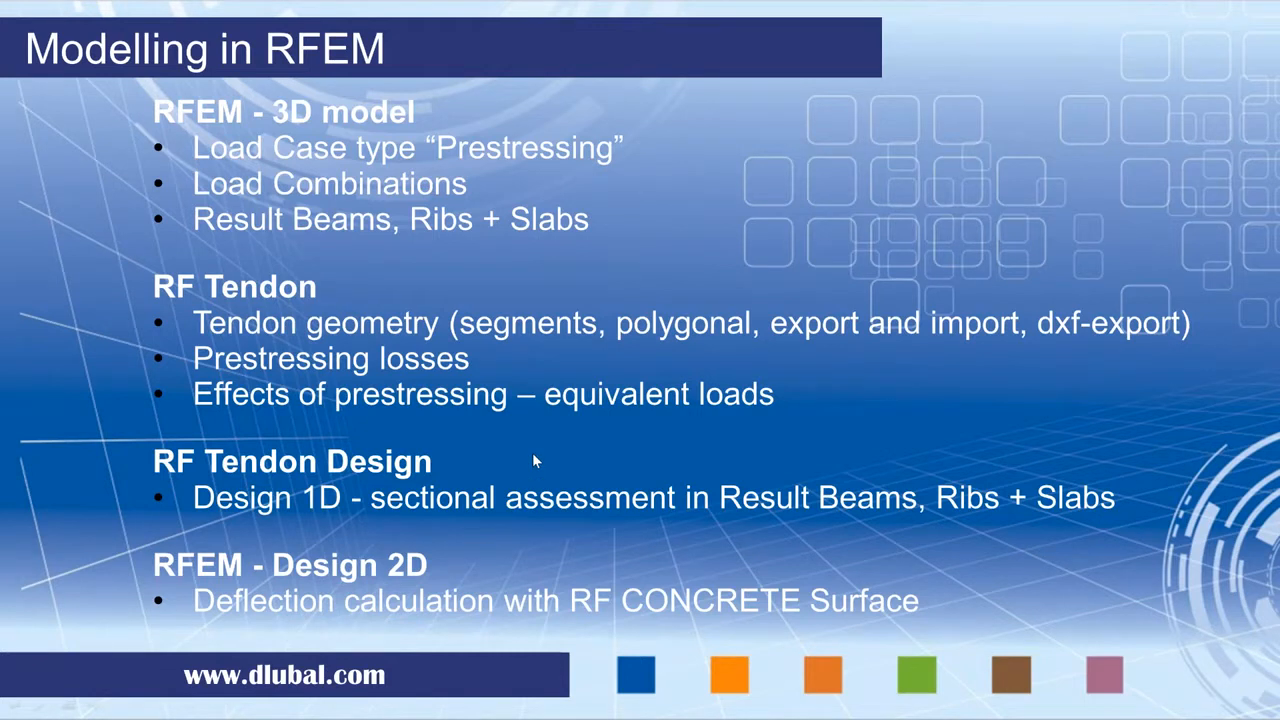
Switch to the RF-TENDON window and enlarge the data area so all construction stage rows are shown.
key(alt+Tab)
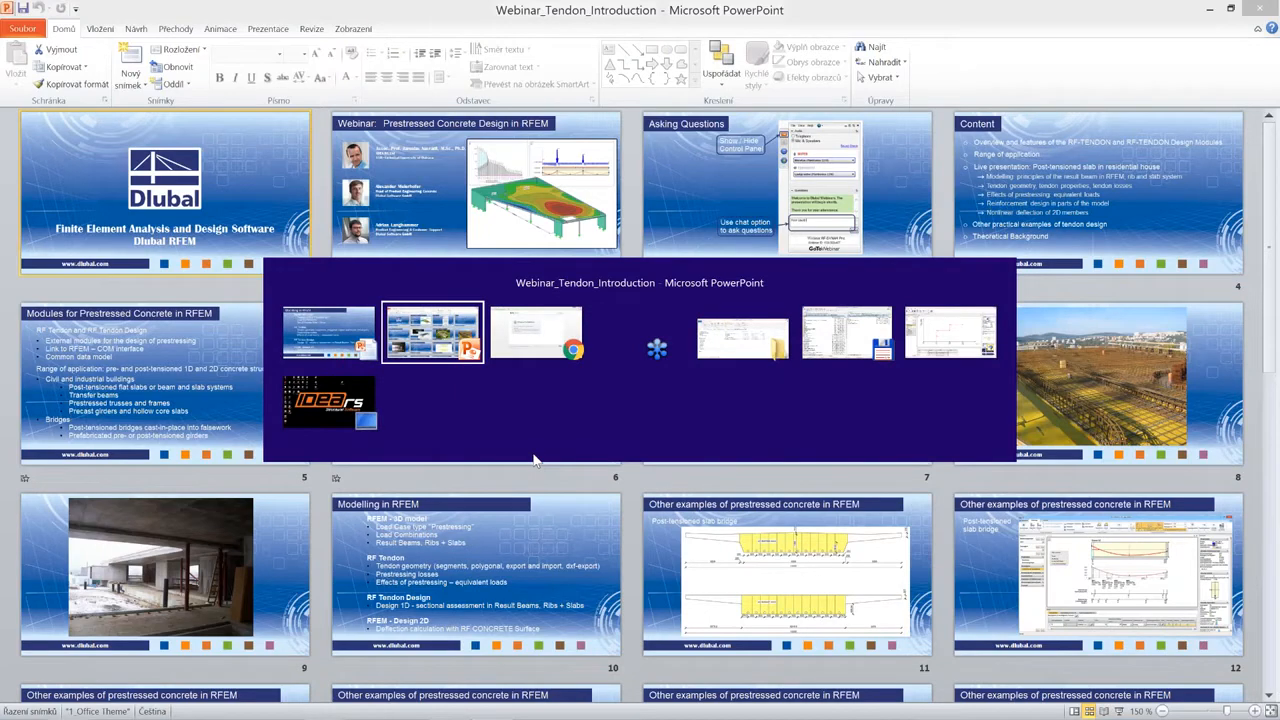
key(alt+Tab)
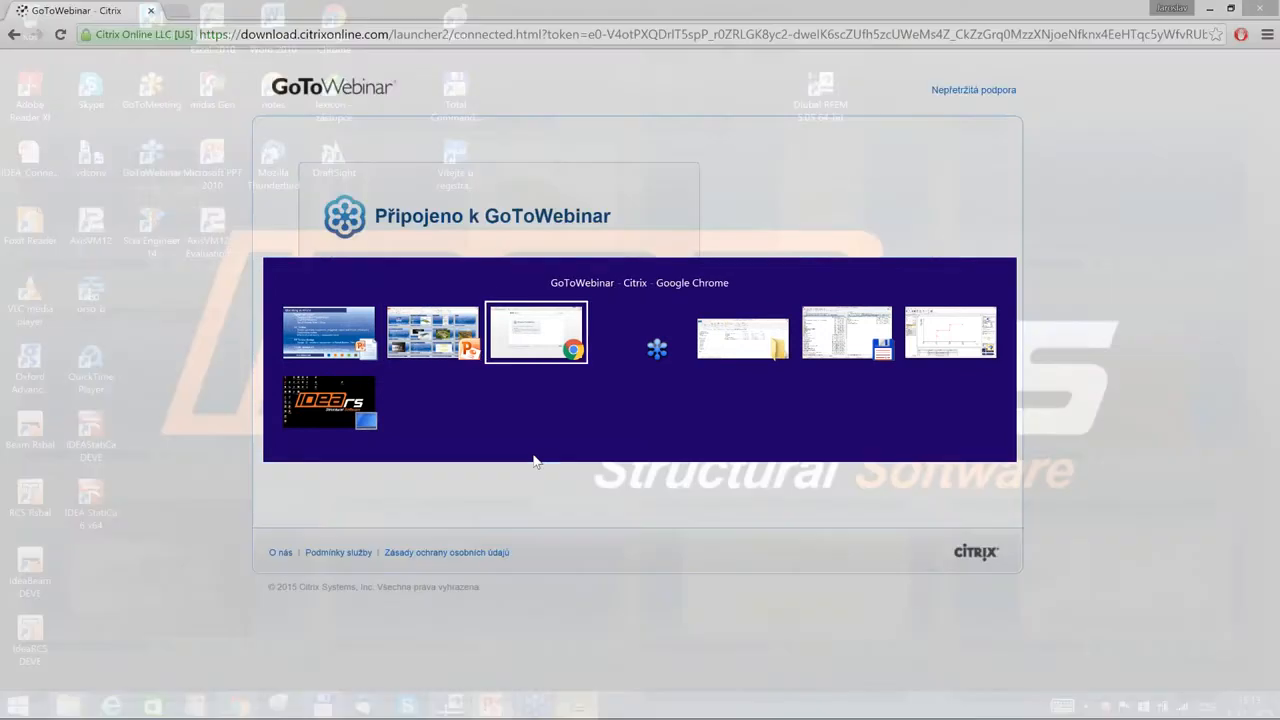
key(alt+Tab)
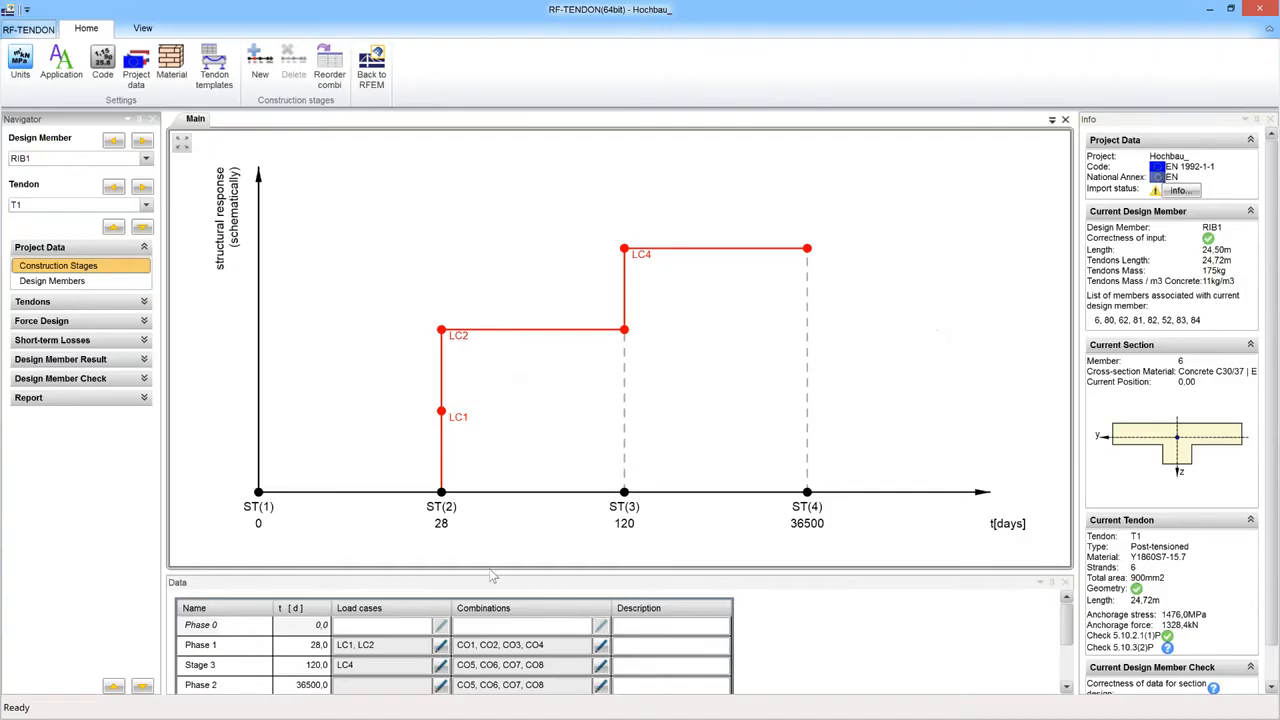
drag(486, 574, 490, 503)
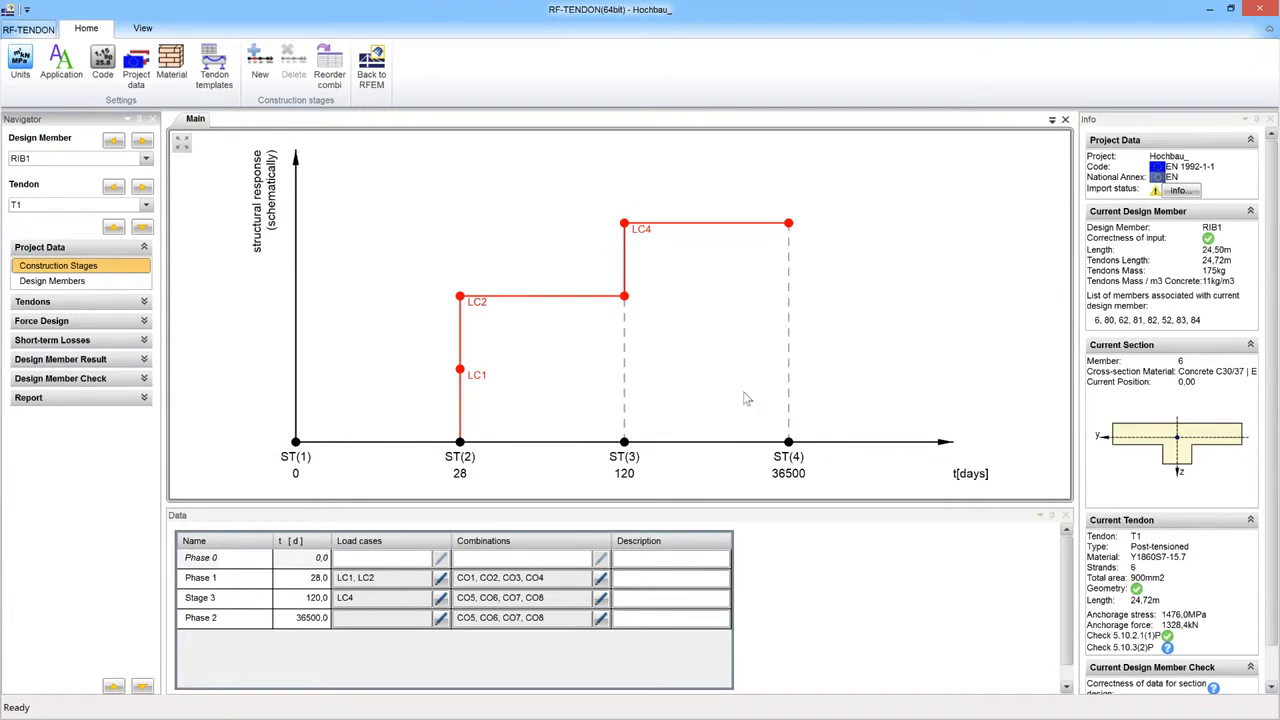
Examine the construction stage diagram, following LC1 and LC2 at 28 days and LC4 at 120 days.
click(465, 420)
click(463, 422)
click(475, 324)
click(471, 320)
click(627, 477)
click(627, 477)
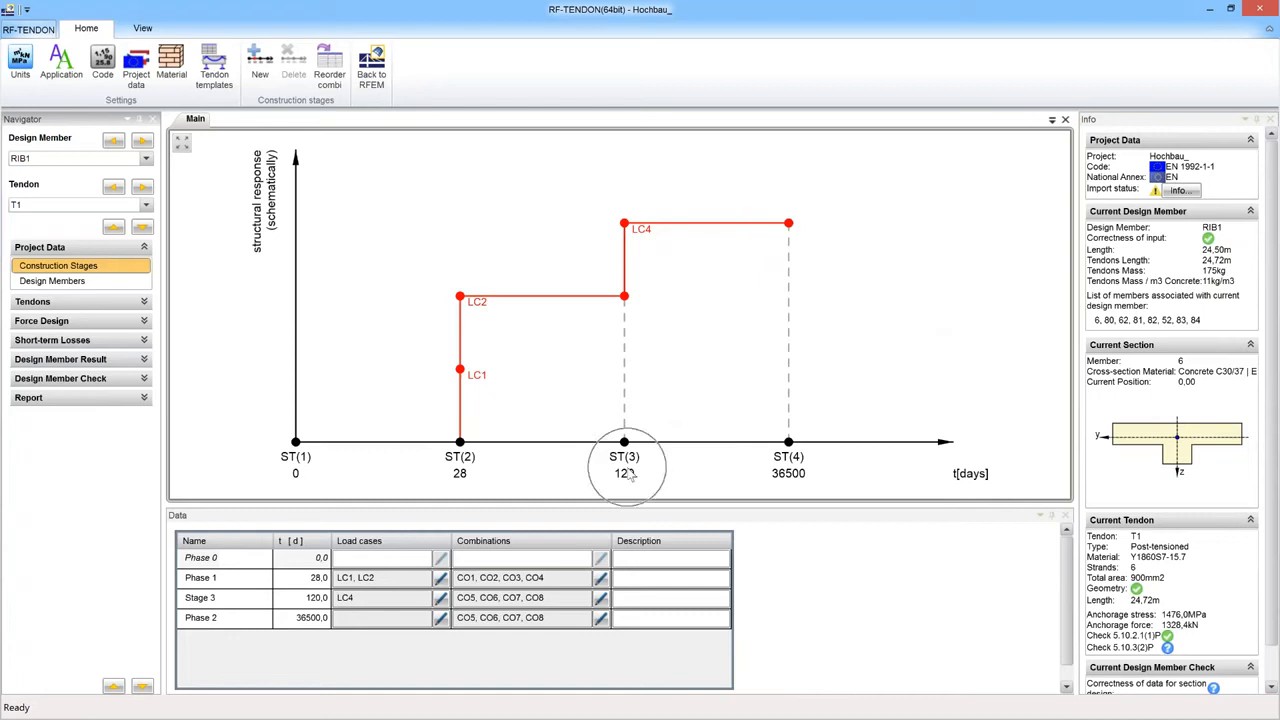
click(628, 242)
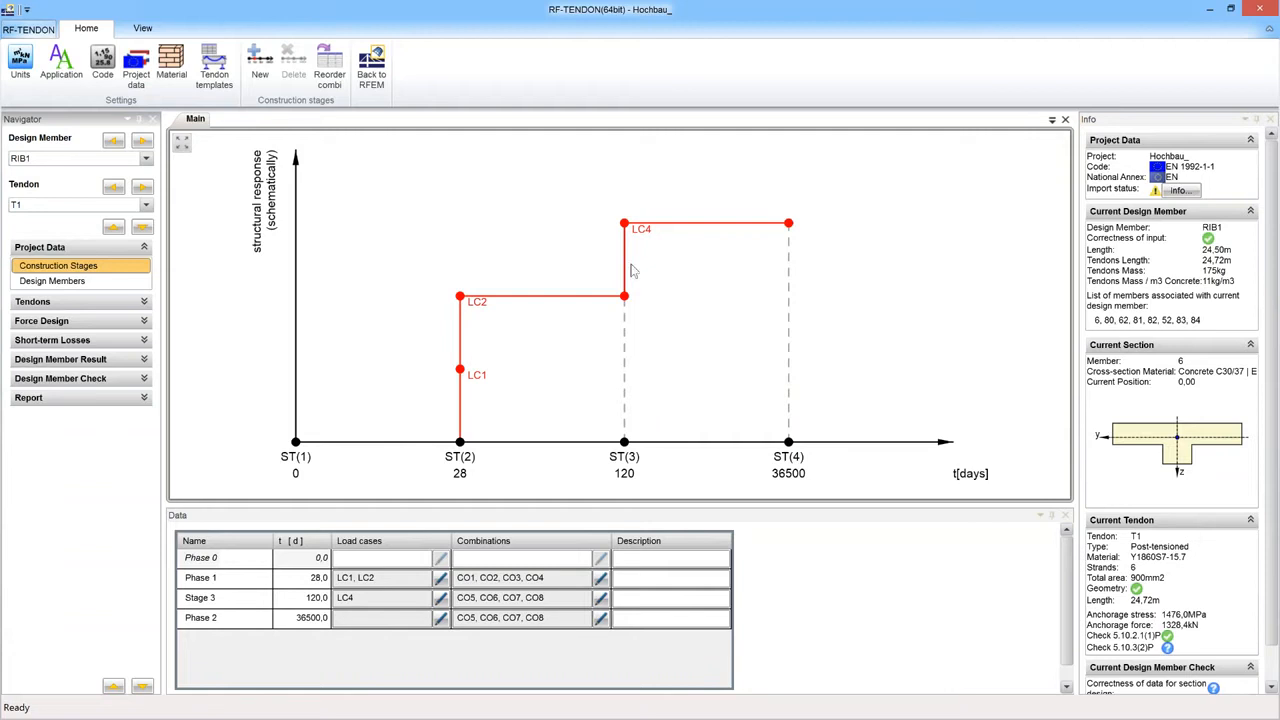
Inspect the full descriptions of the load combinations assigned to Phase 1 and cancel without changes.
click(603, 580)
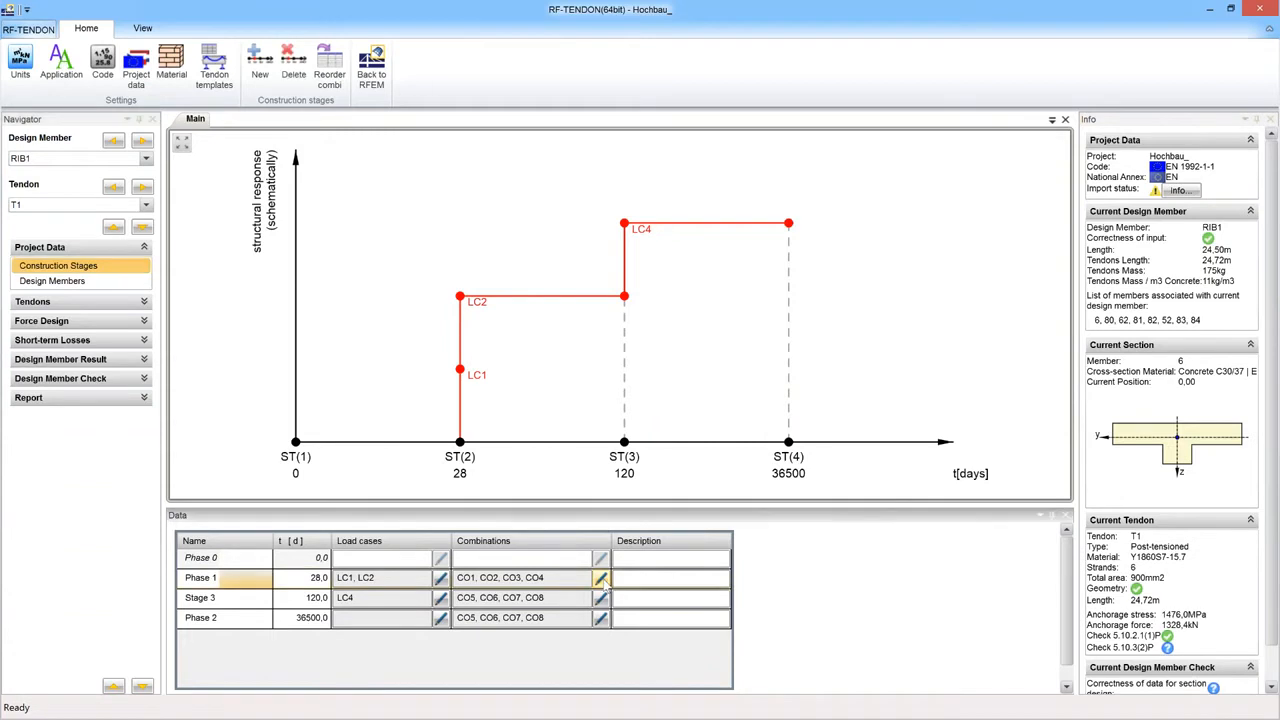
click(603, 580)
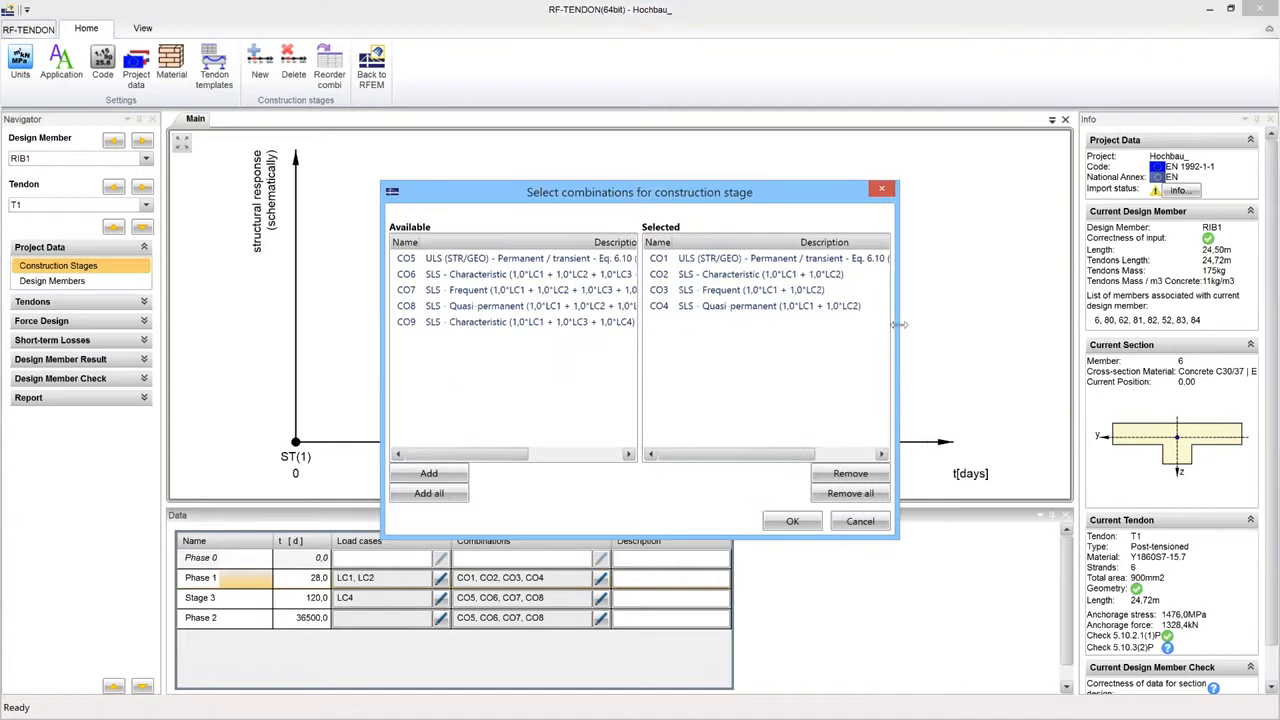
drag(904, 327, 1130, 333)
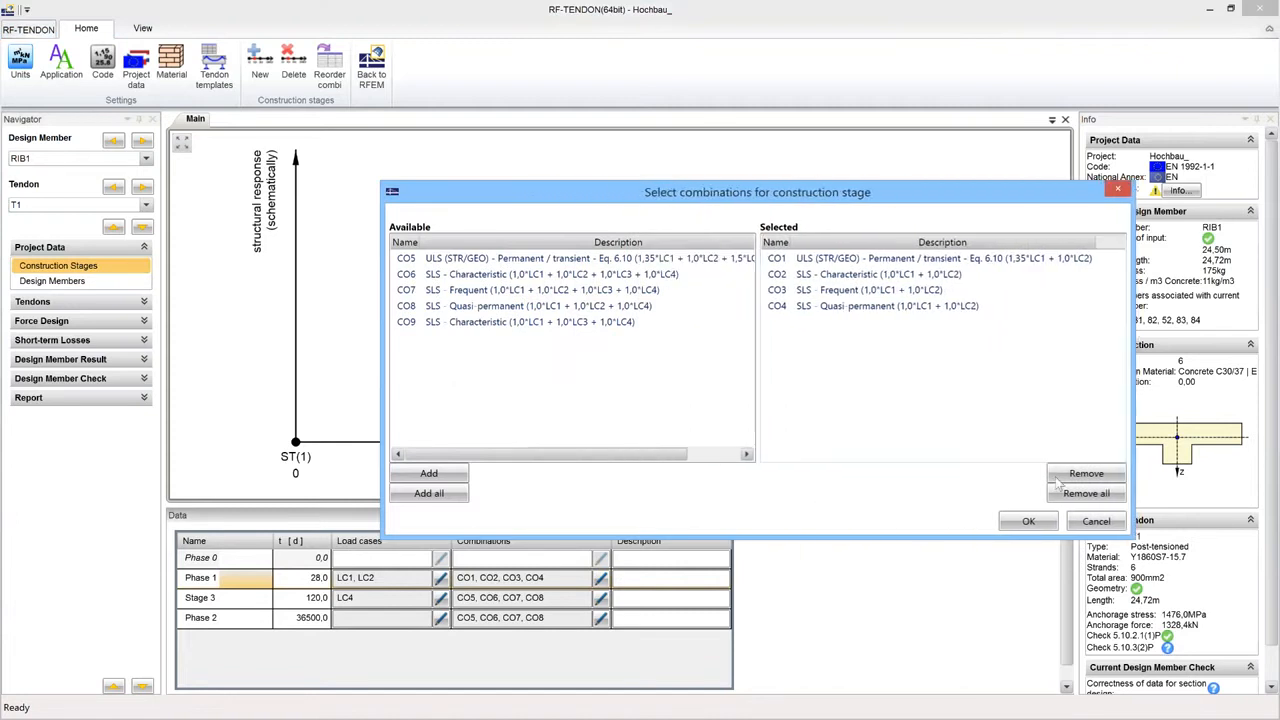
click(1097, 521)
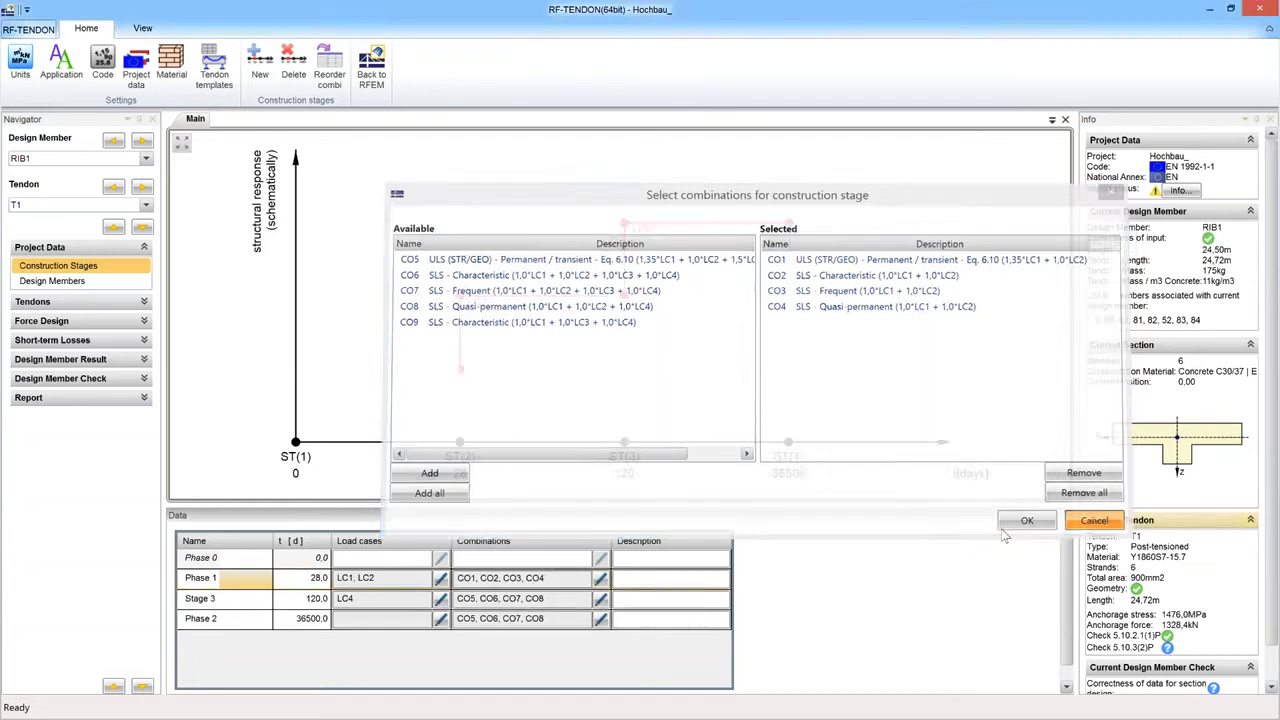
Inspect the load combinations assigned to Stage 3, cancel without changes and open the Design Members data.
click(606, 599)
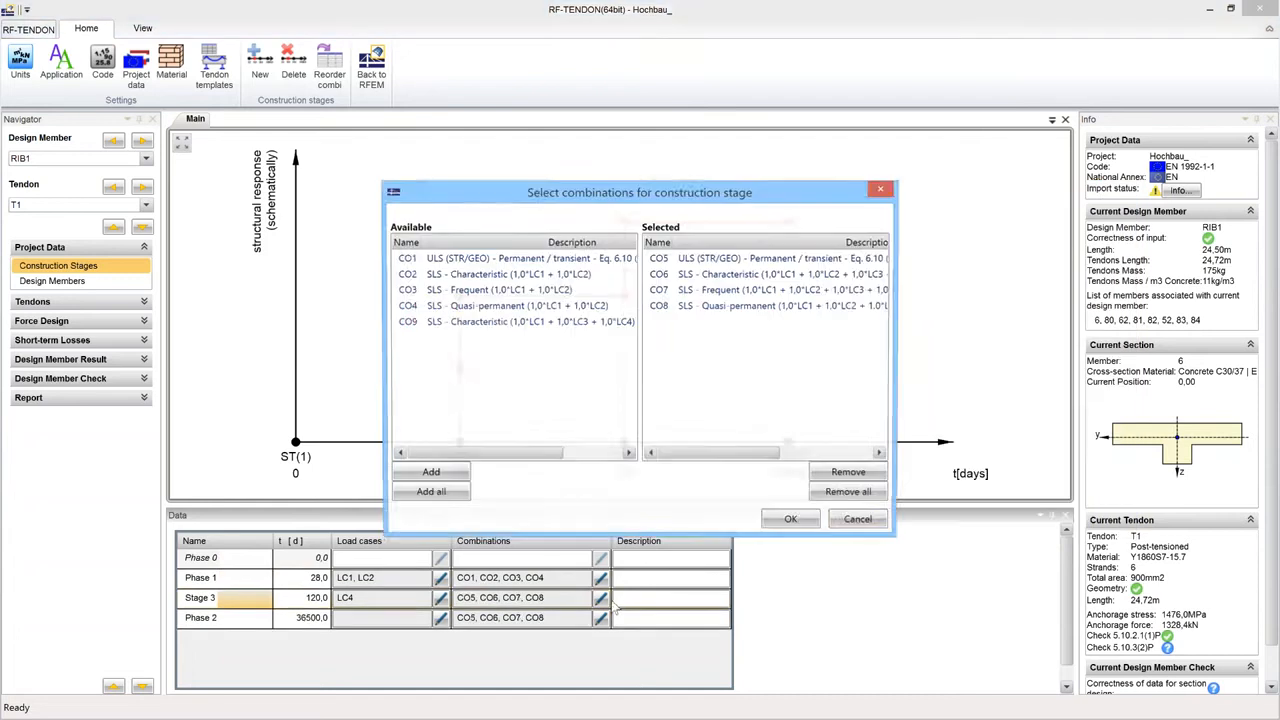
drag(909, 342, 1128, 350)
click(1008, 306)
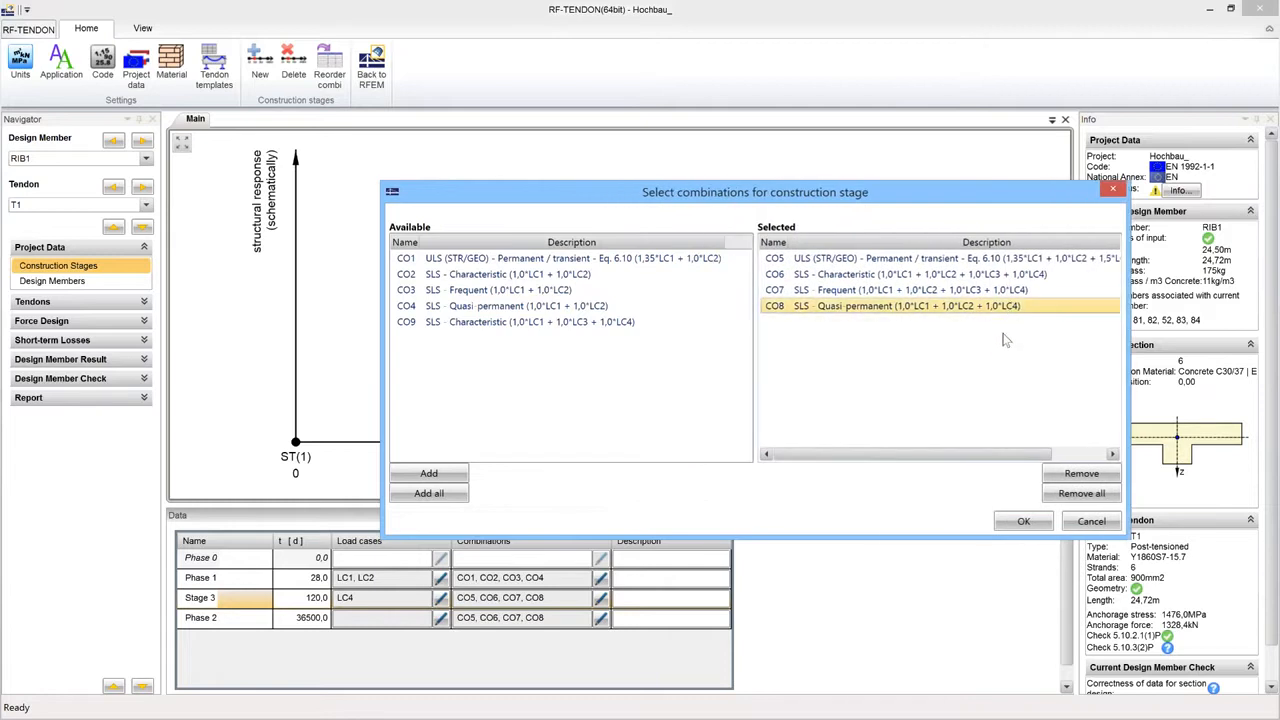
click(1008, 350)
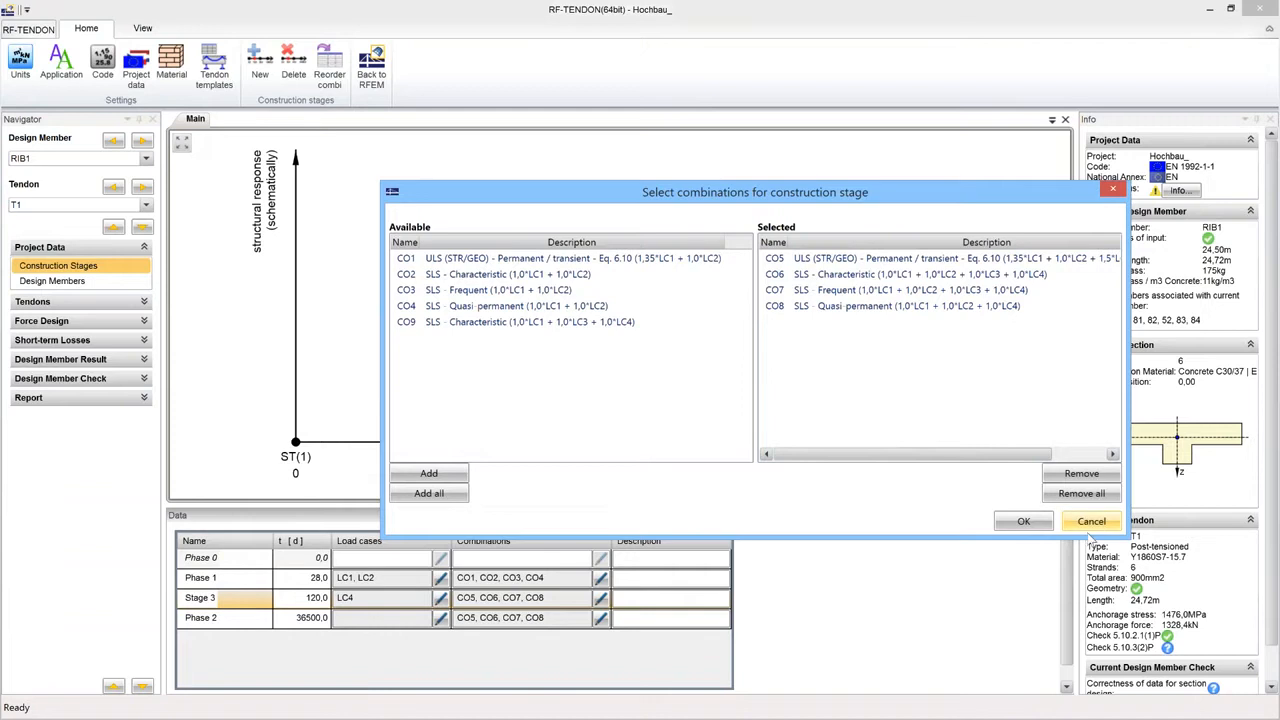
click(1095, 528)
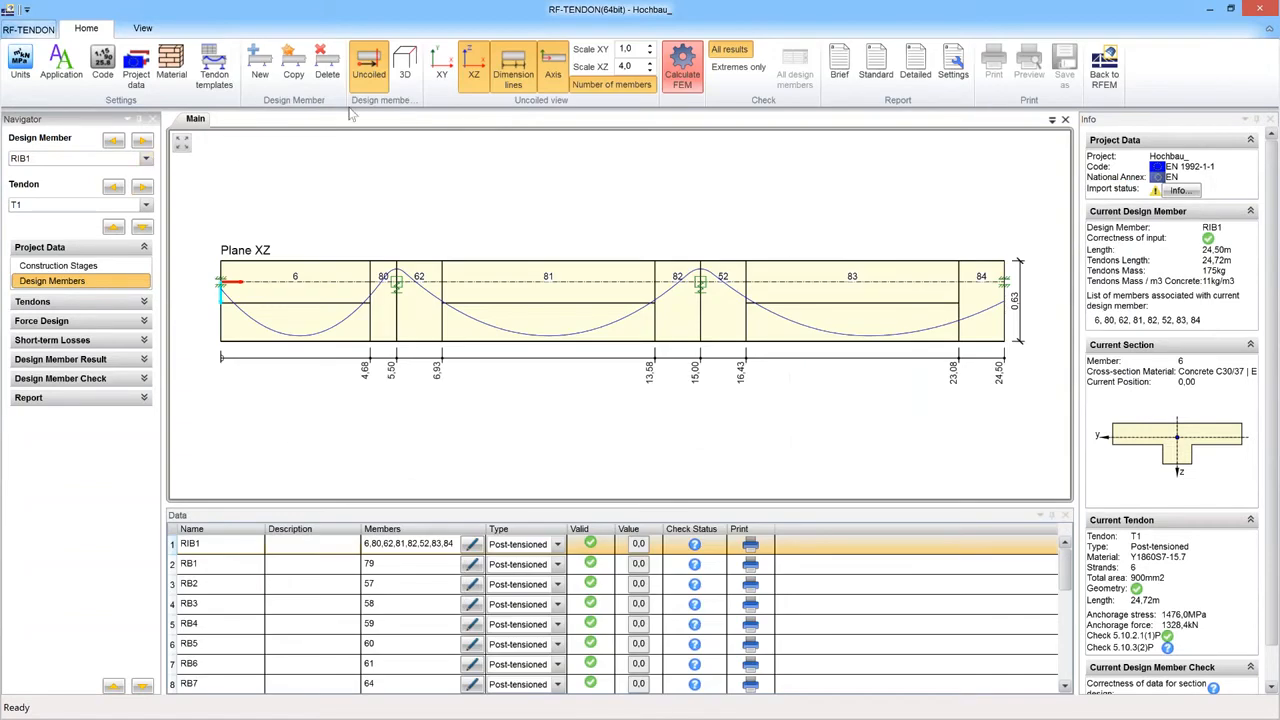
Display the design members in the 3D view and examine where RIB1 lies in the building model.
click(405, 65)
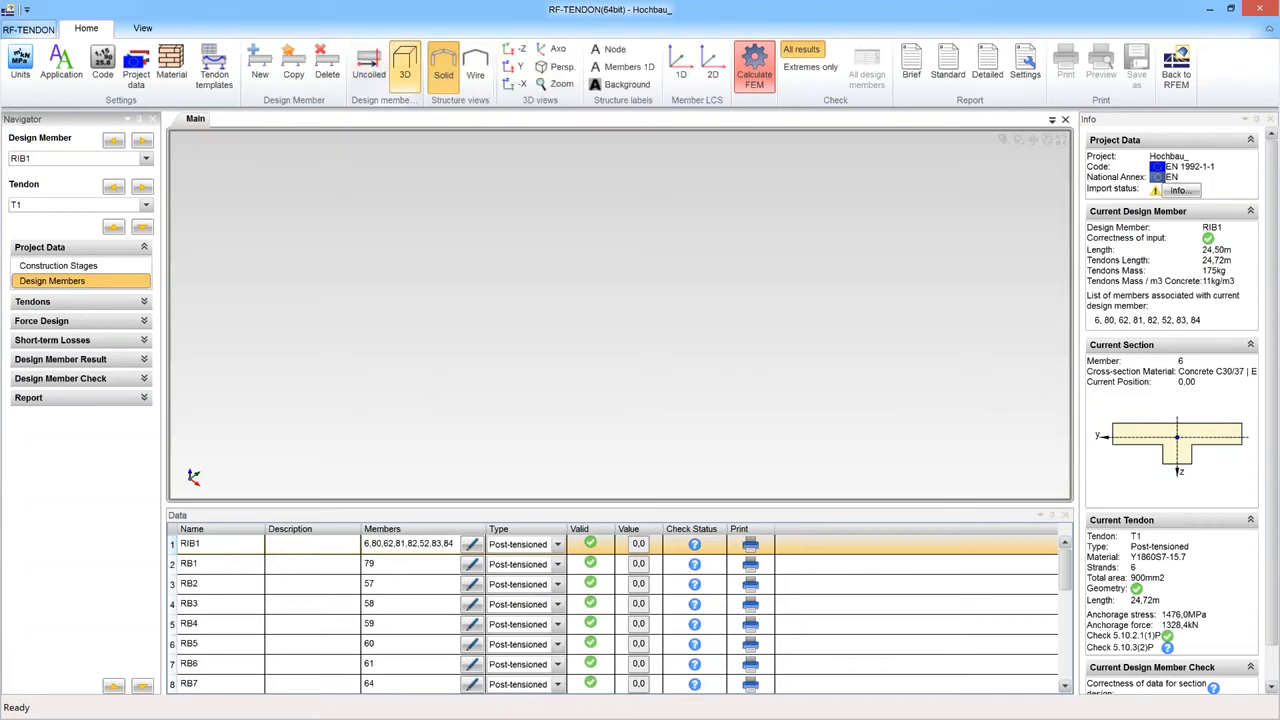
ctrl+middle_drag(668, 460, 707, 340)
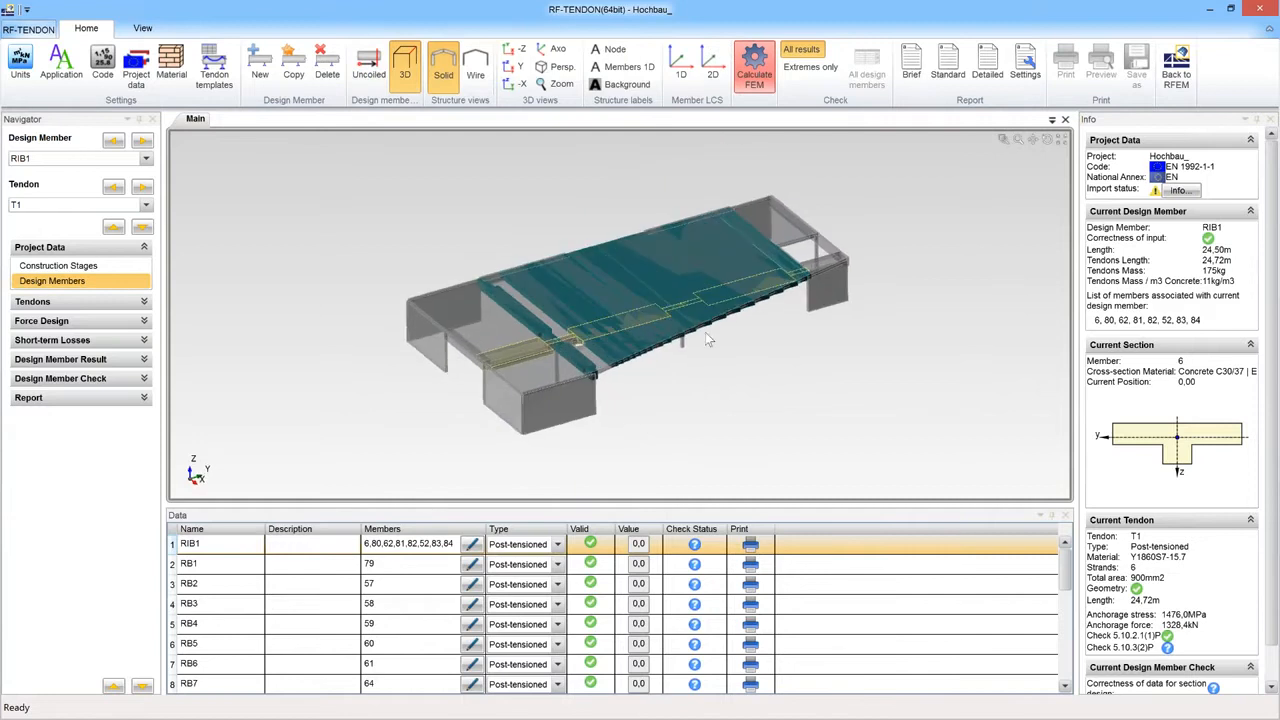
scroll(705, 337, up, 3)
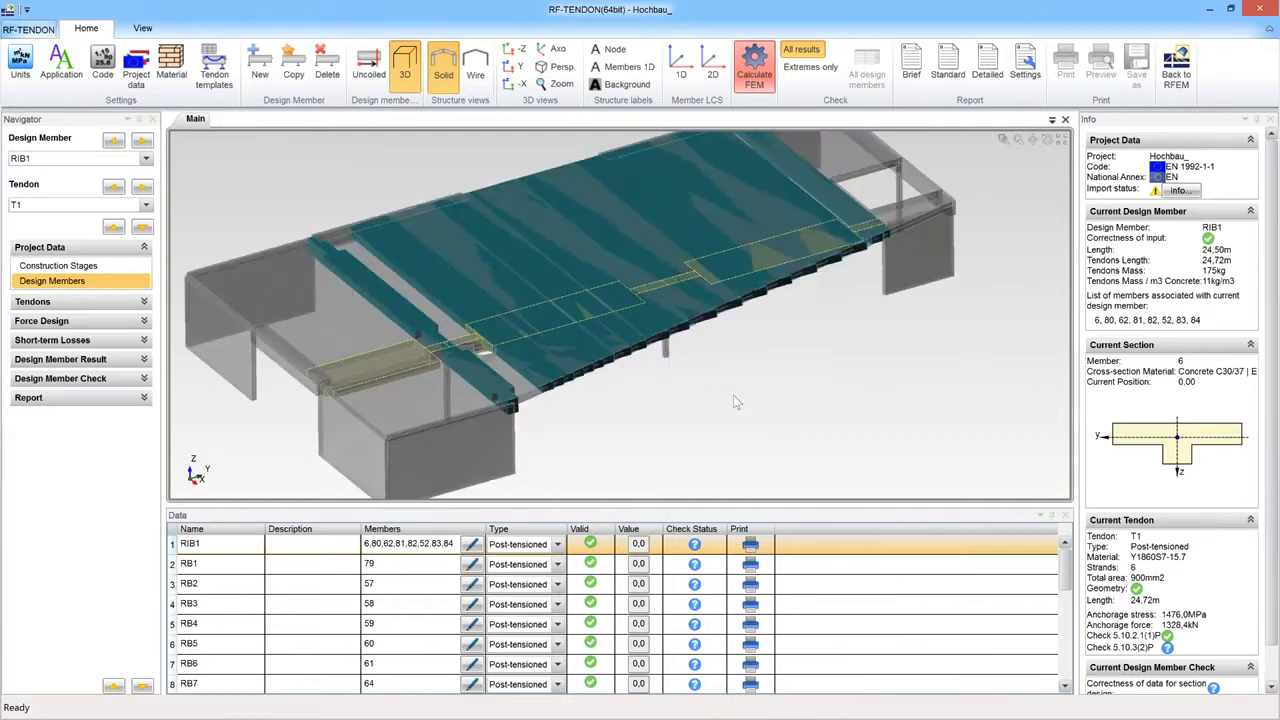
ctrl+middle_drag(733, 395, 640, 378)
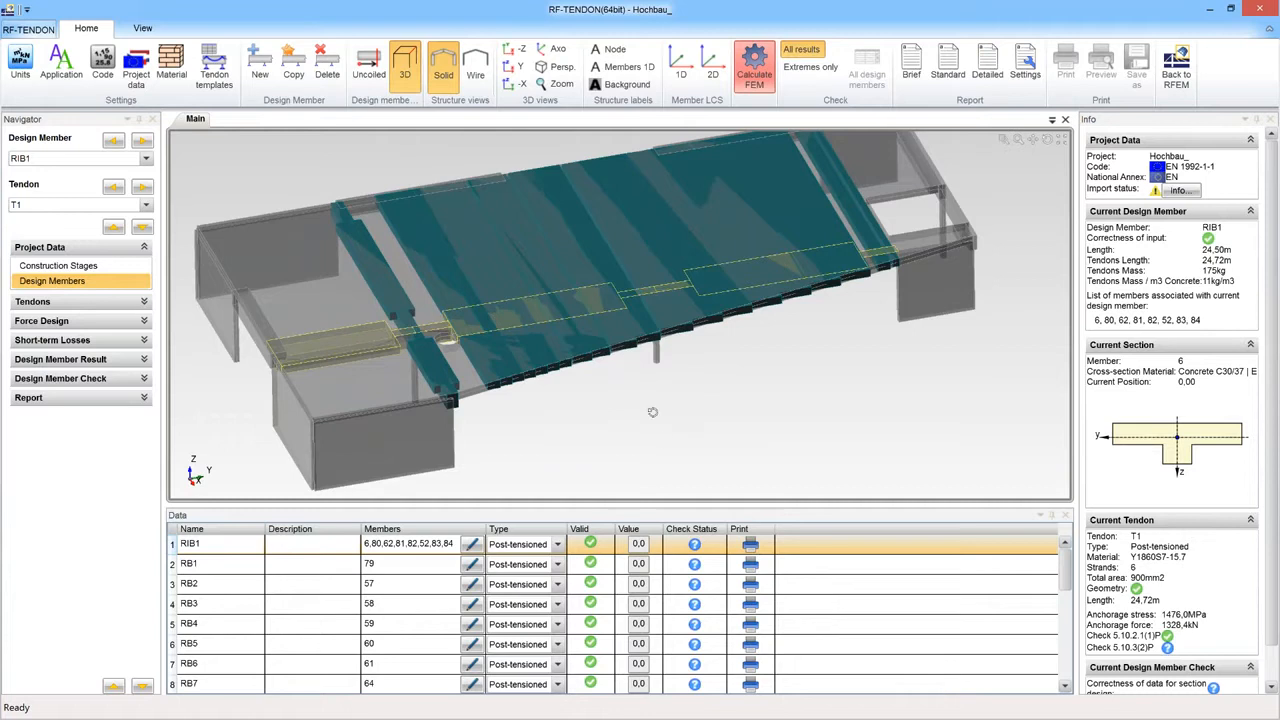
ctrl+middle_drag(652, 411, 665, 416)
Select the design members RB1, RB3 and RB5 one after another to locate them in the 3D model.
click(146, 158)
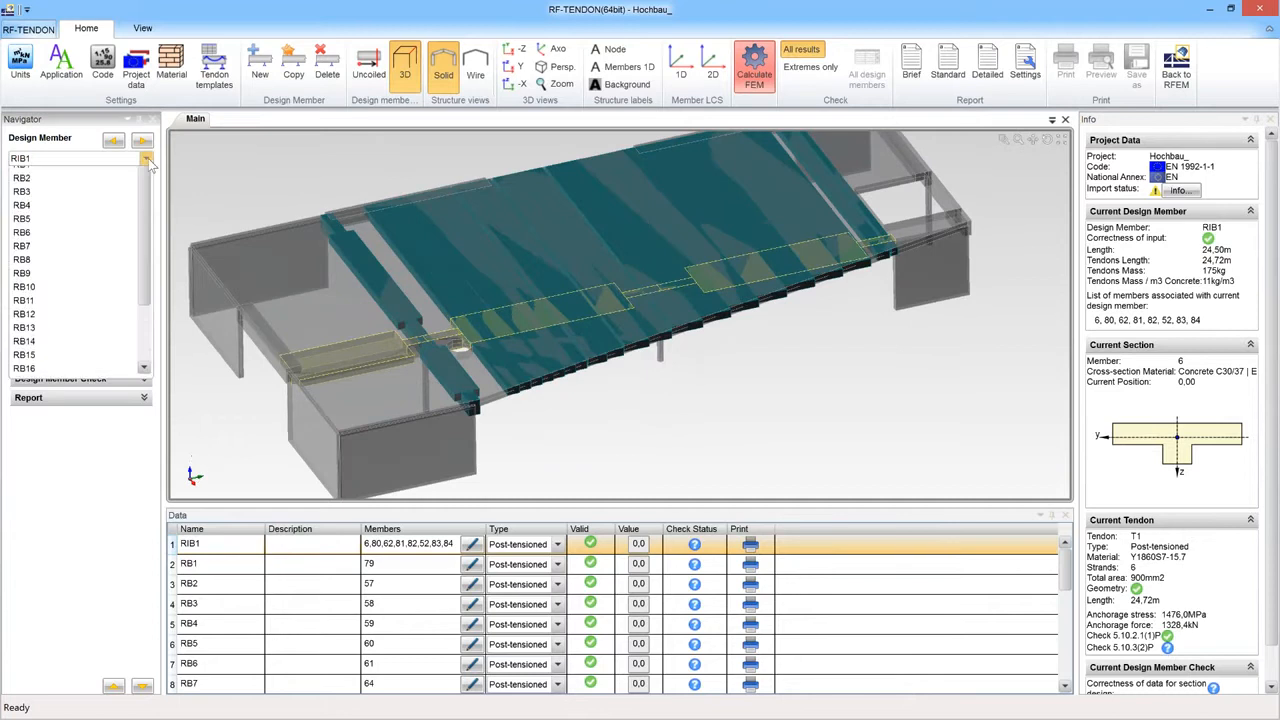
click(101, 192)
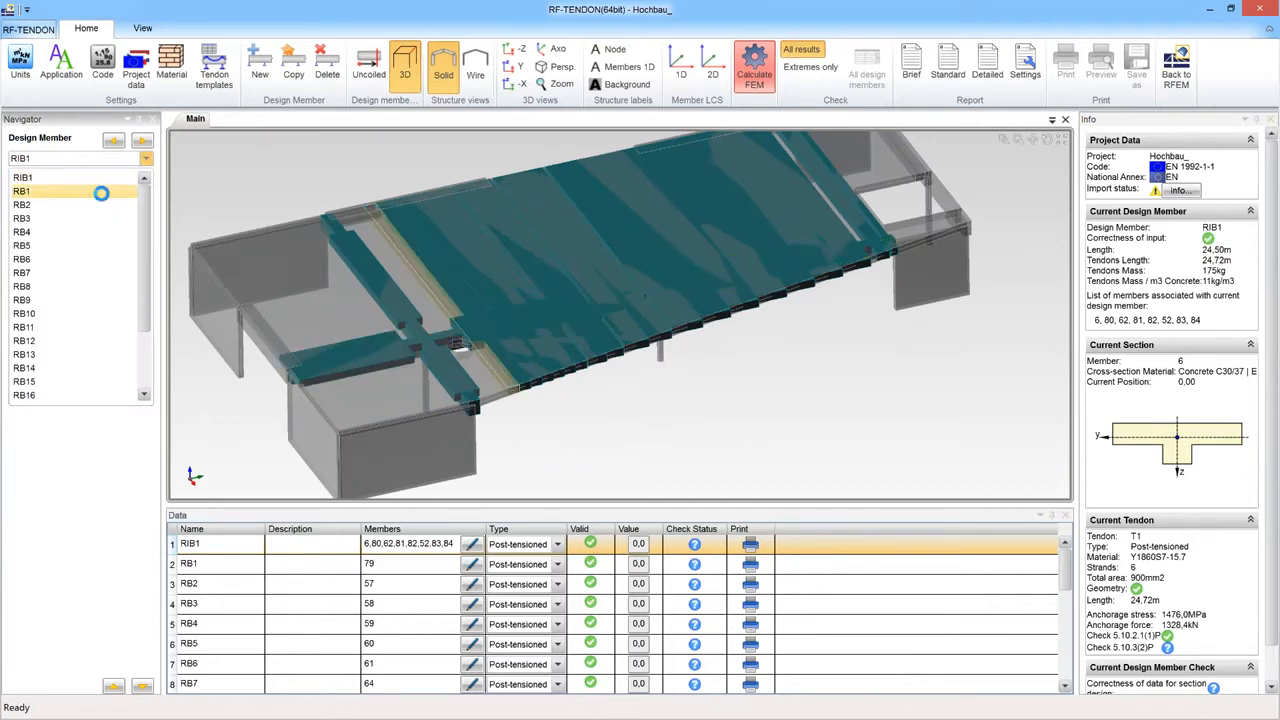
click(146, 158)
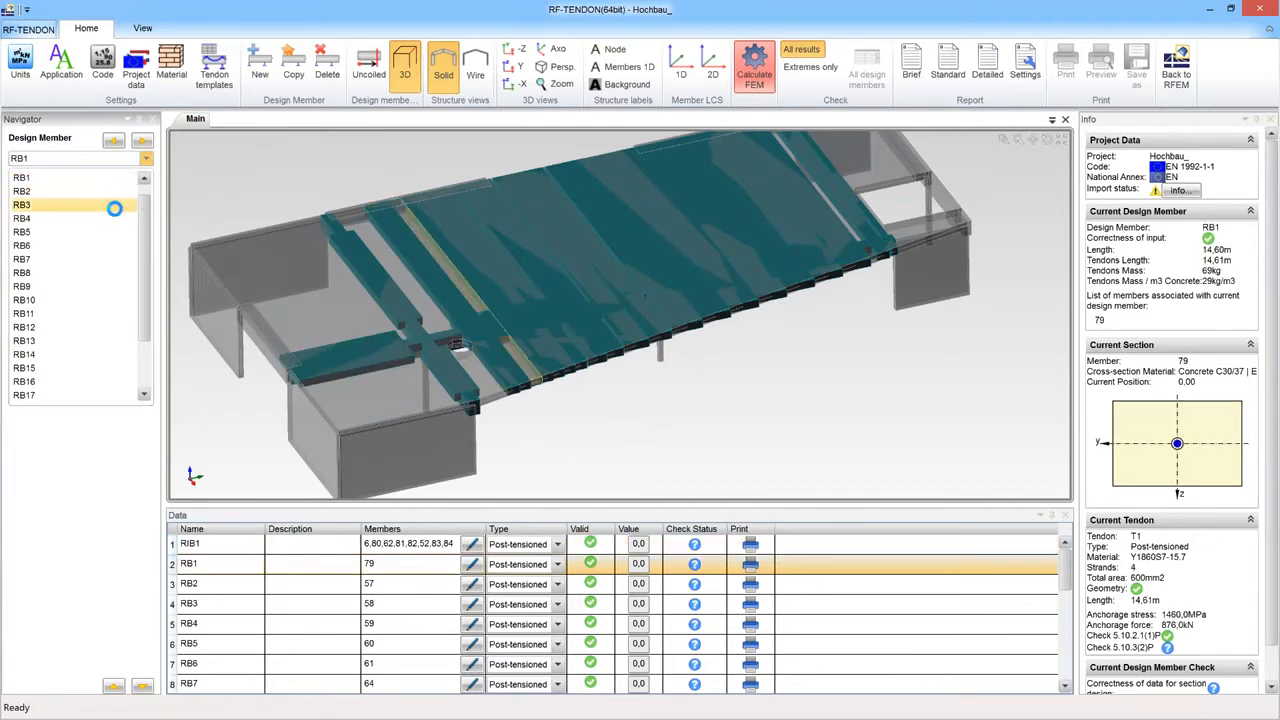
click(114, 205)
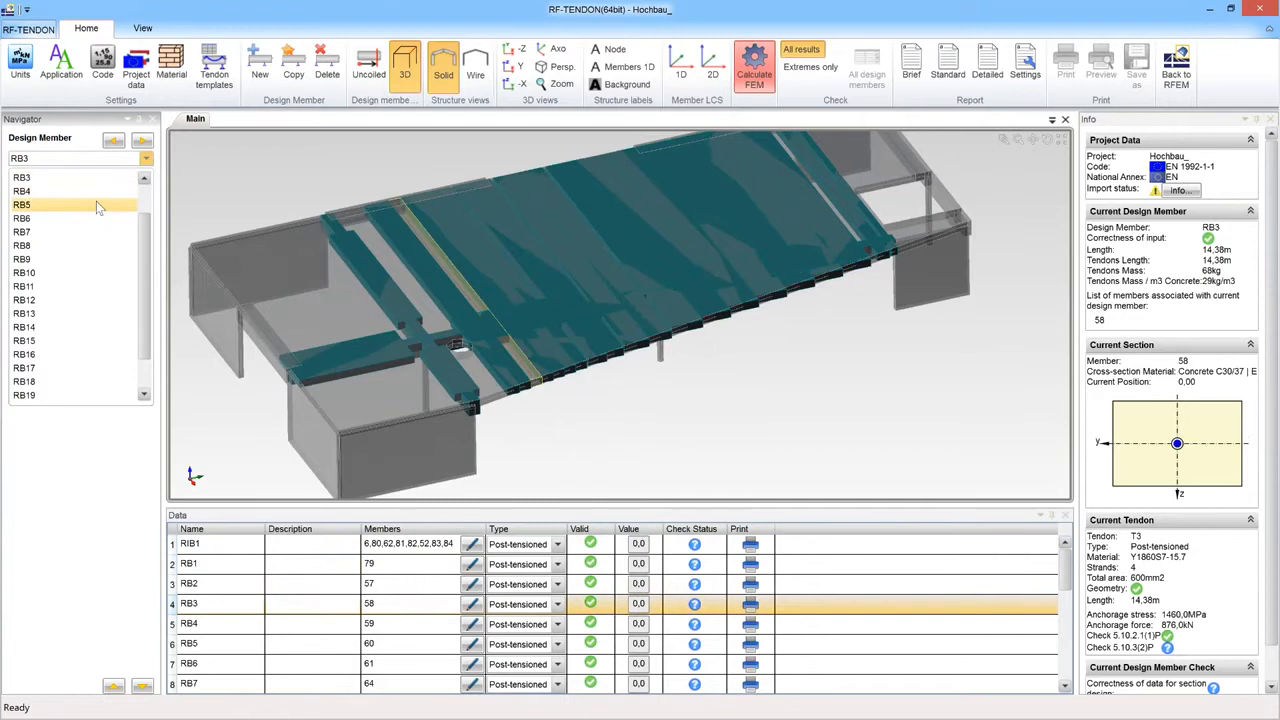
click(97, 205)
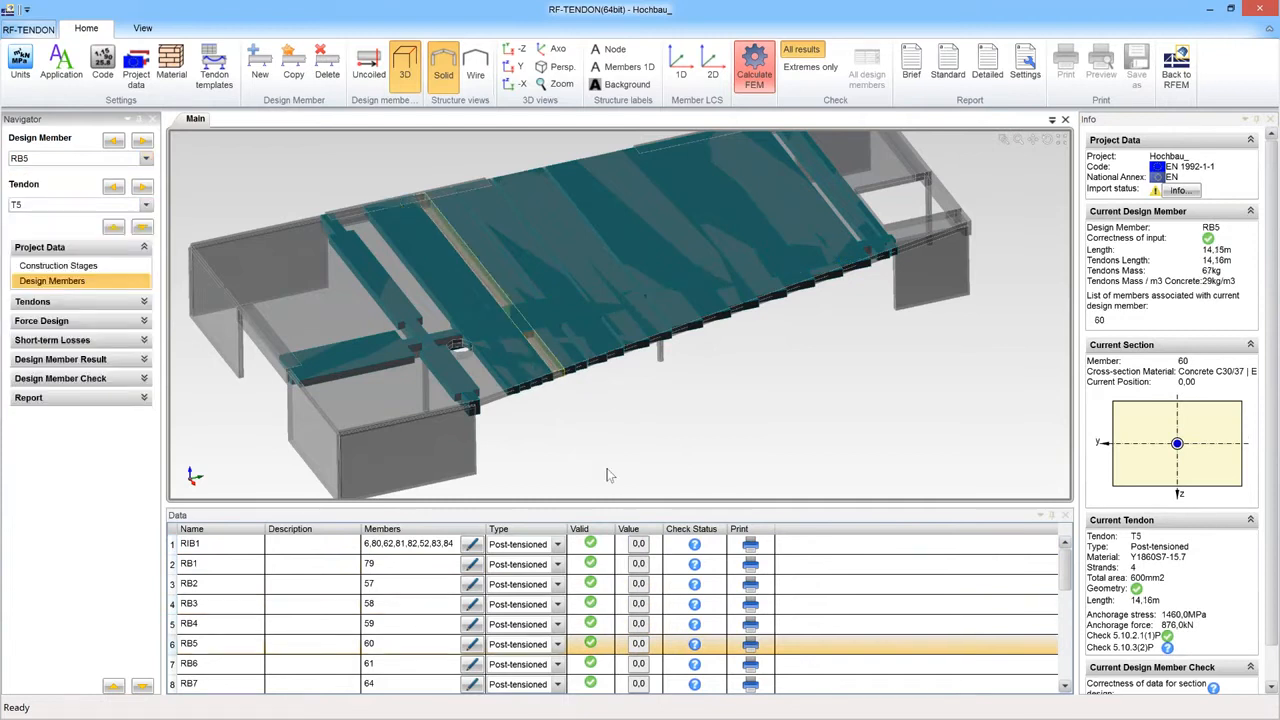
Show design member RB5 in the uncoiled view and open its Tendons Layout data.
ctrl+middle_drag(596, 455, 632, 446)
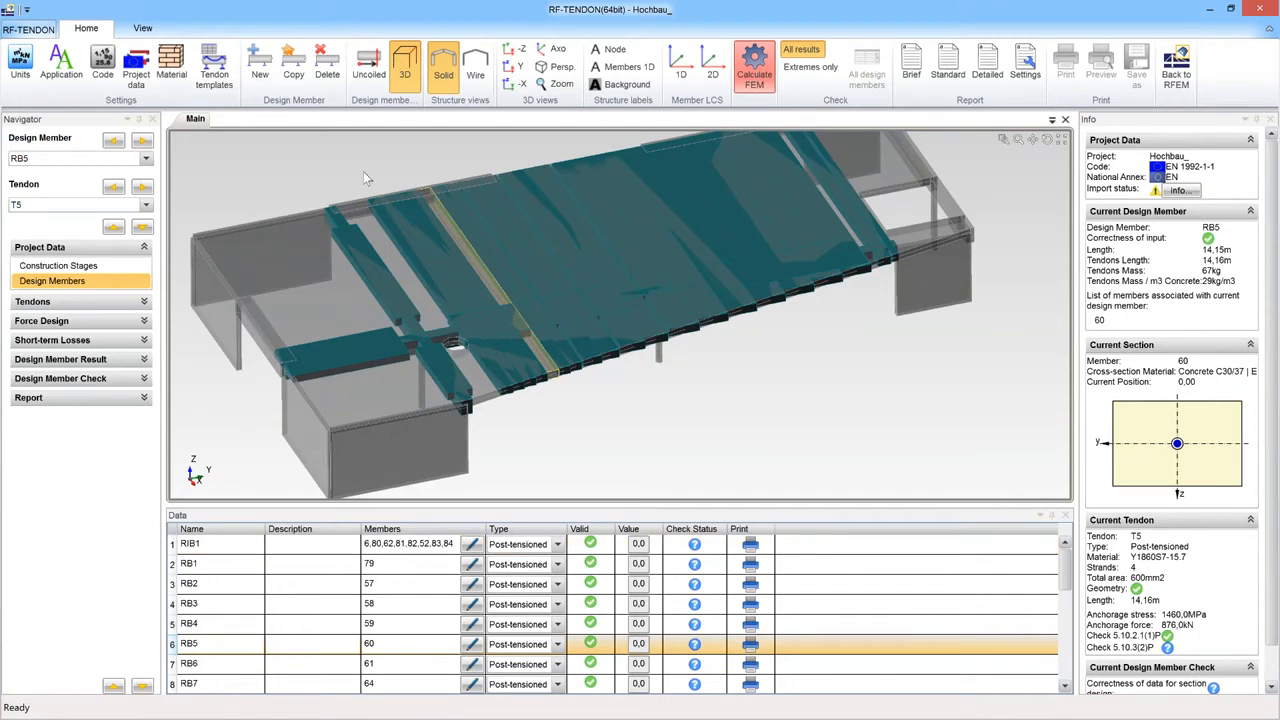
click(370, 66)
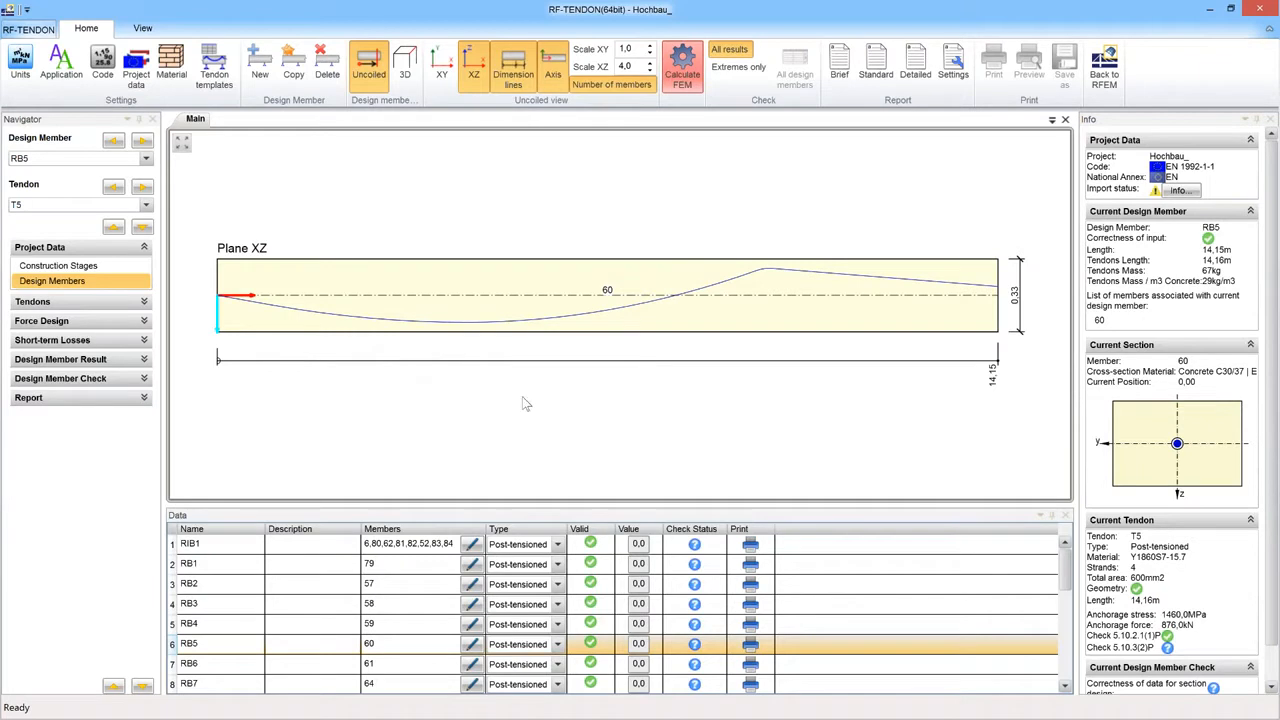
click(100, 302)
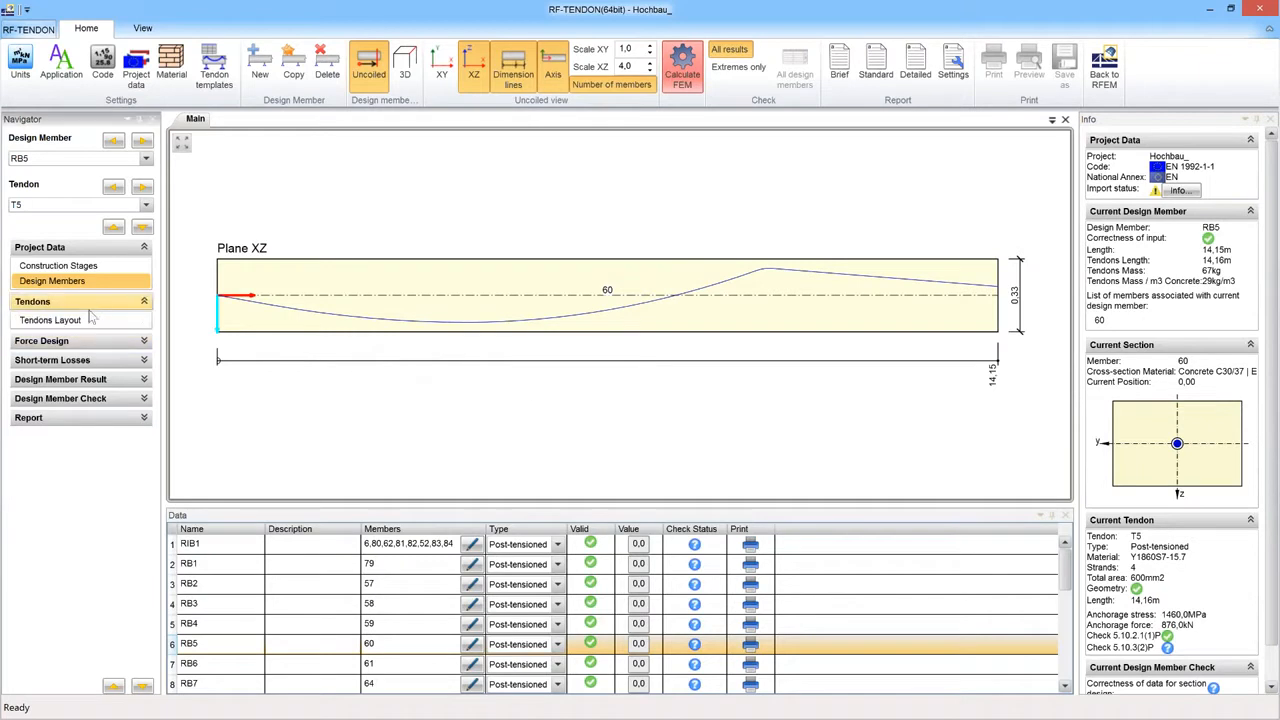
click(88, 320)
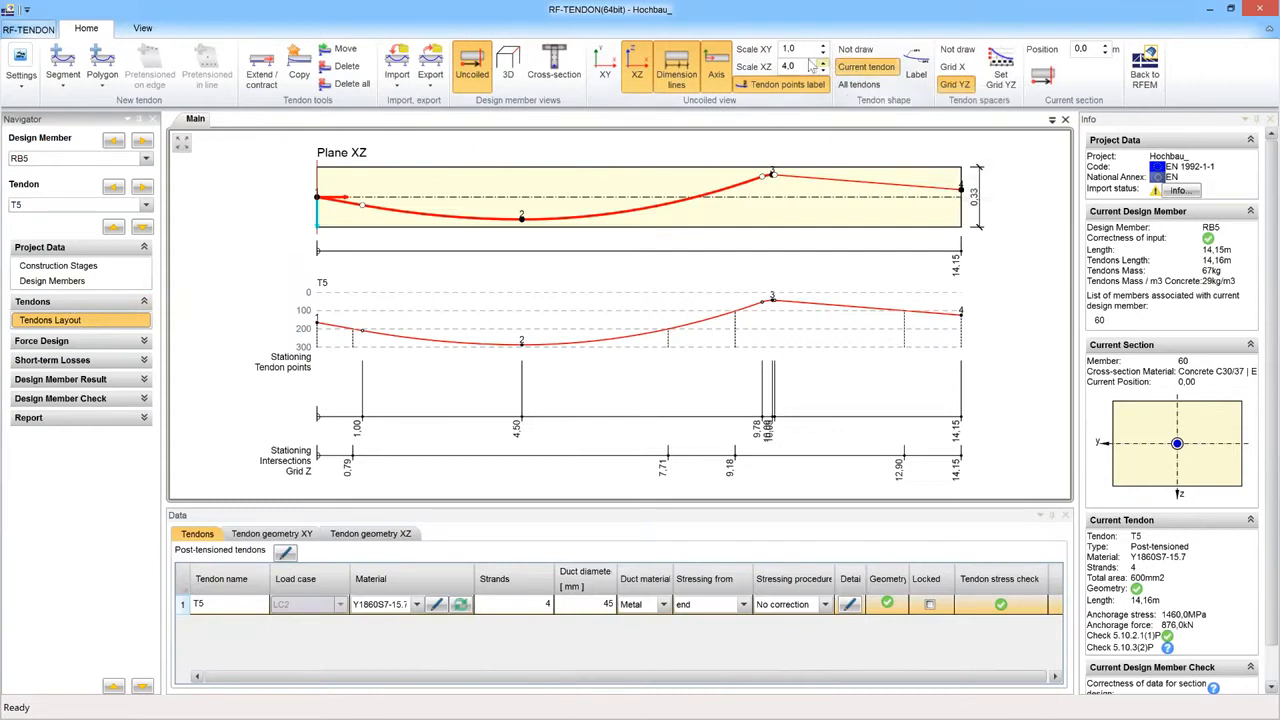
Display the XY plane alongside the XZ plane and reduce Scale XZ to 1,0 for tendon T5.
click(605, 65)
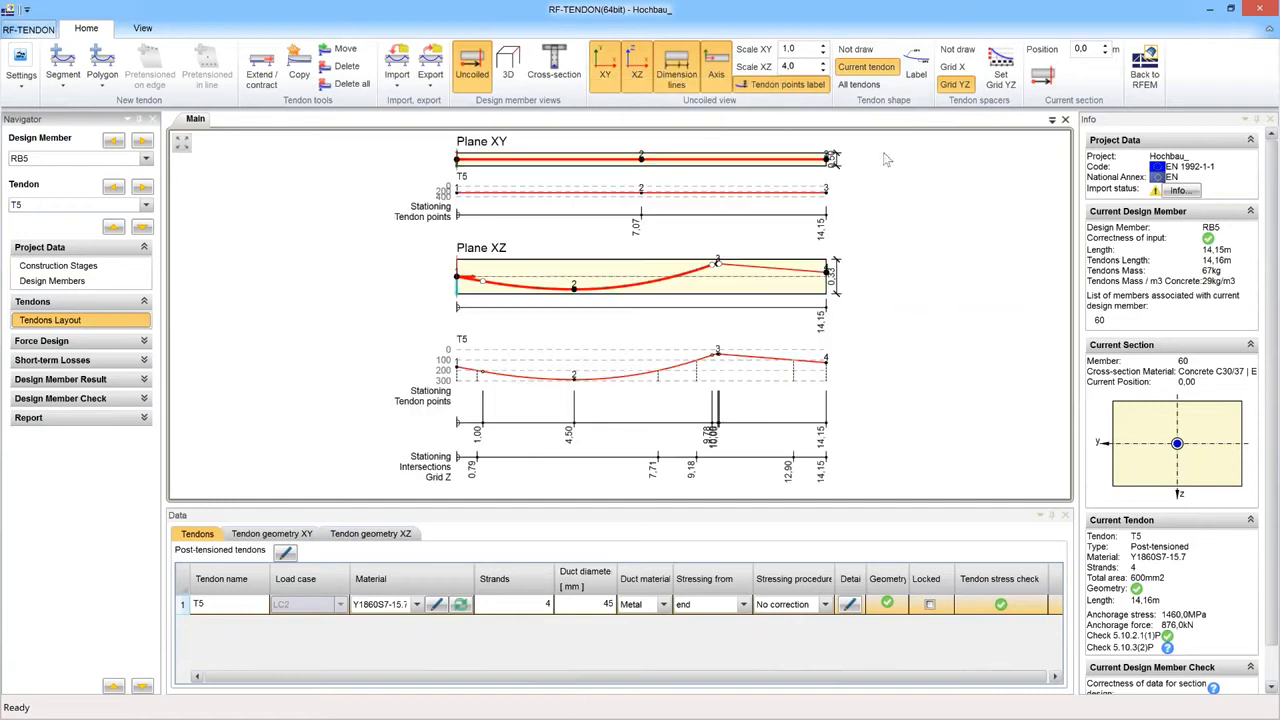
click(823, 70)
click(823, 70)
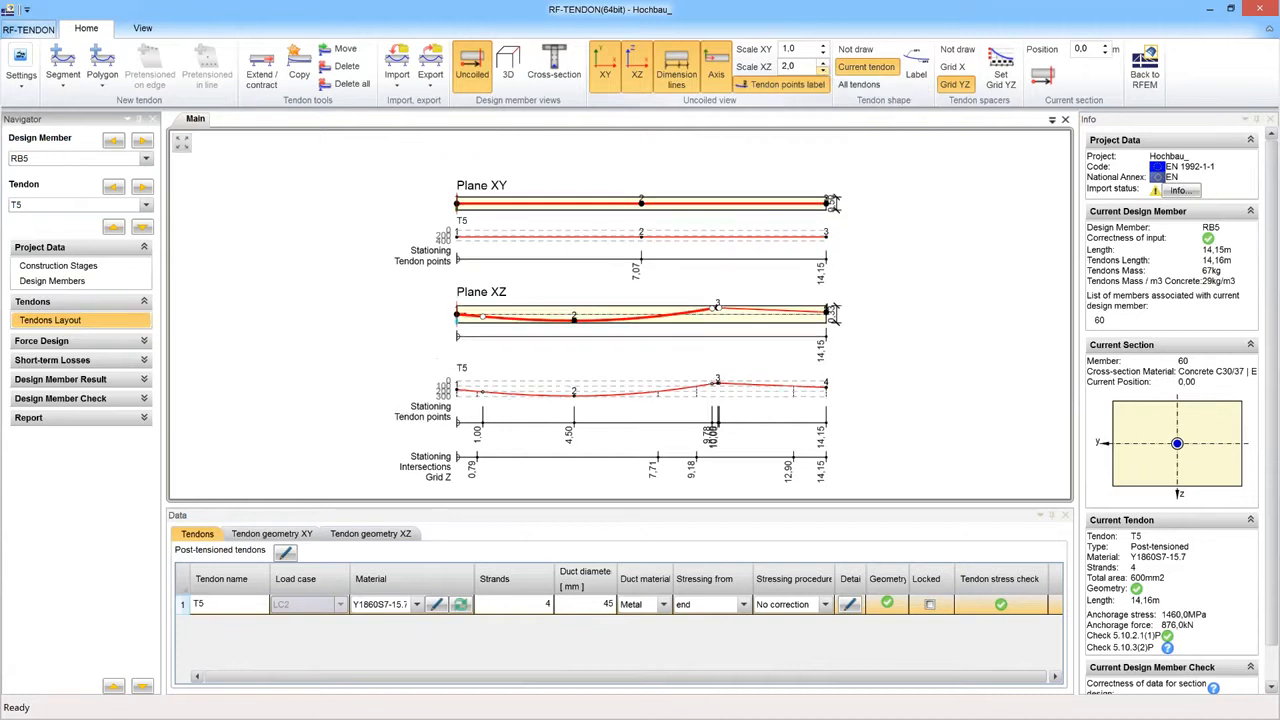
click(823, 70)
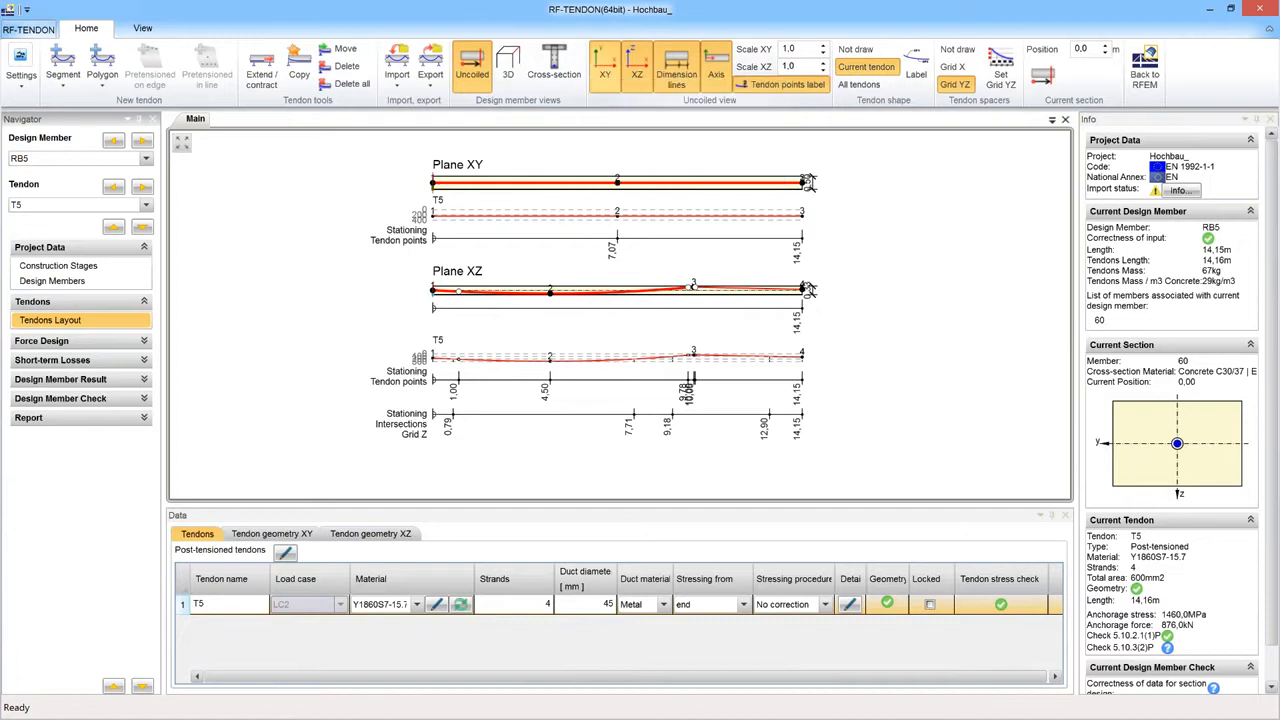
Hide the XY plane, set Scale XZ to 4,0 and bring the whole XZ tendon layout into view.
click(604, 70)
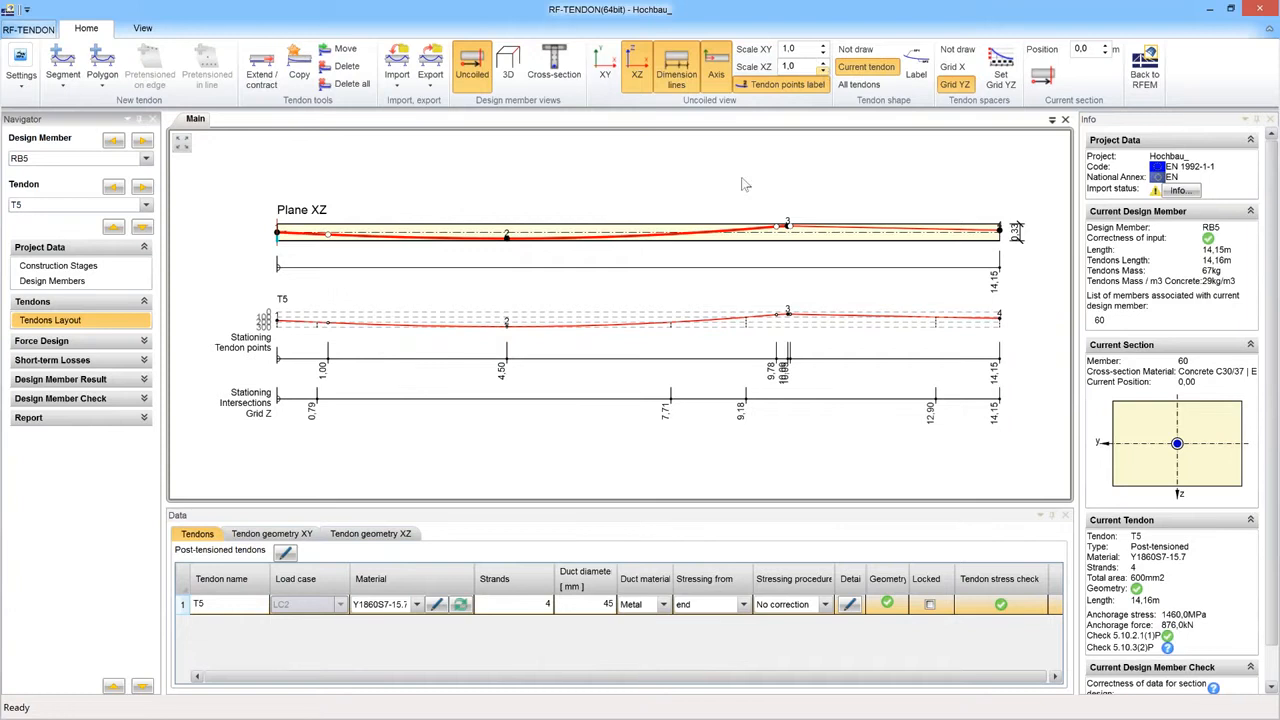
click(822, 64)
click(822, 64)
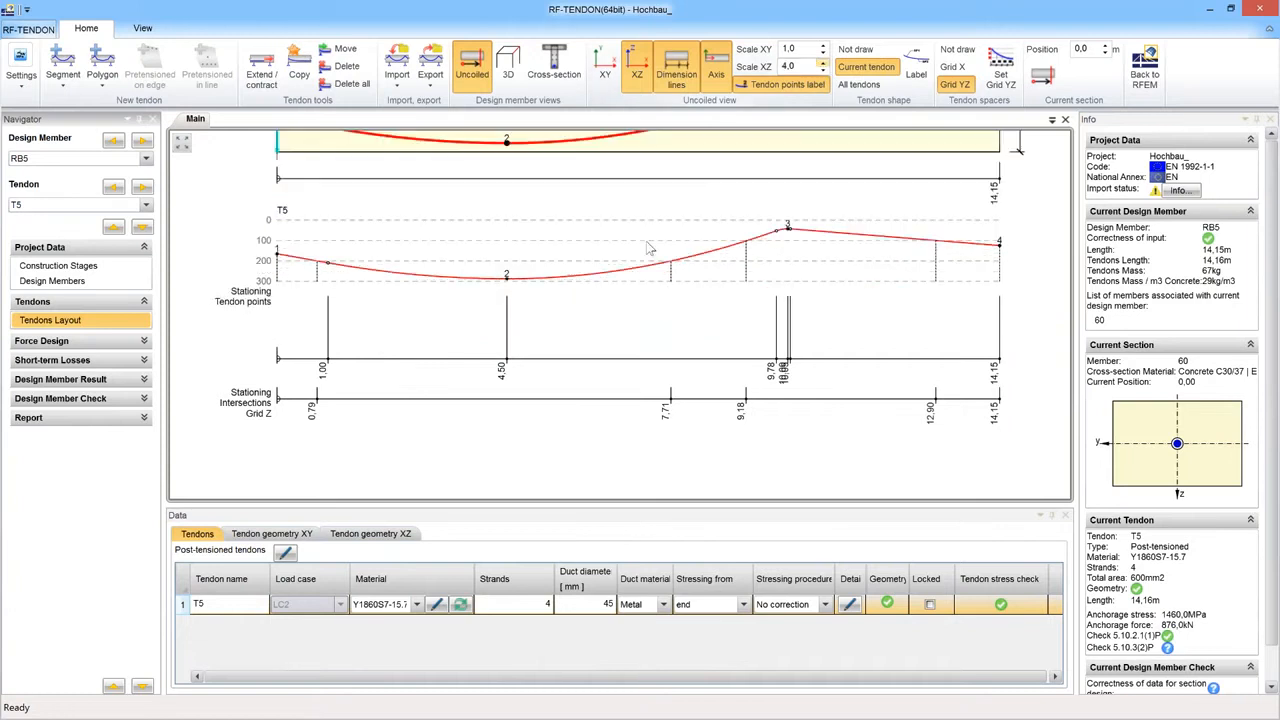
middle_drag(649, 196, 644, 296)
scroll(652, 254, down, 1)
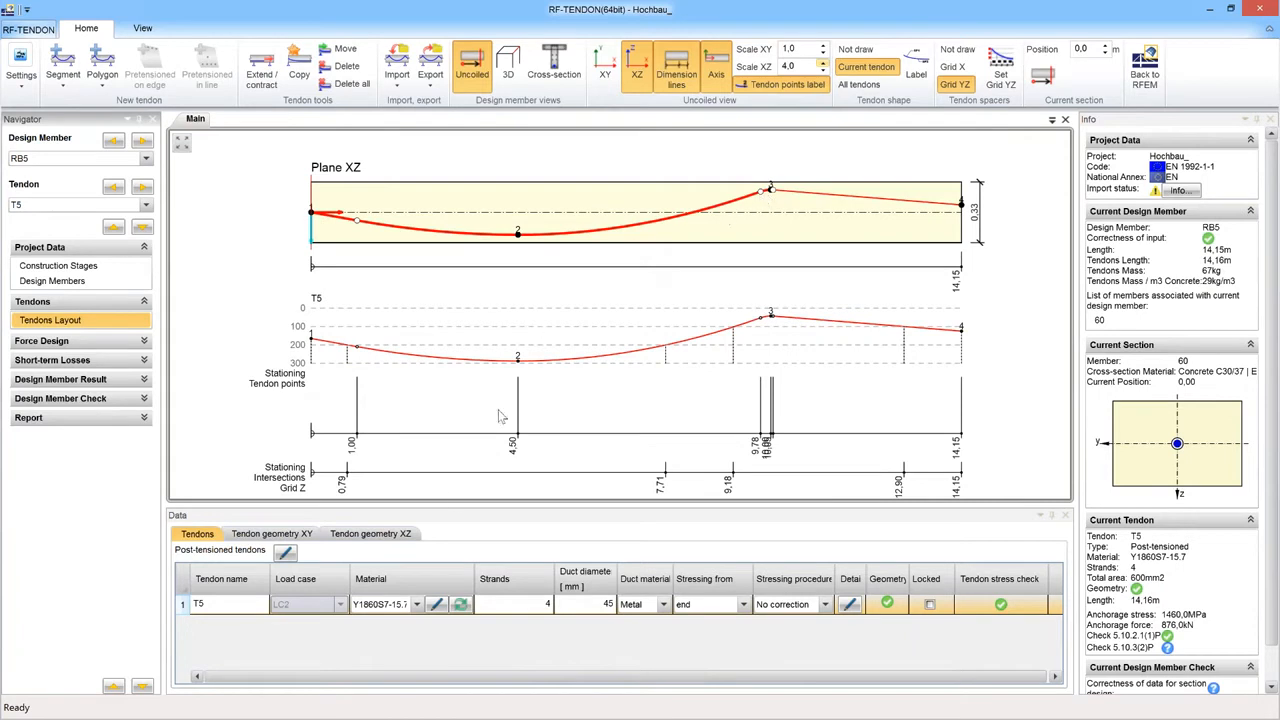
Check the material and strands entries of tendon T5 and open the XZ tendon geometry at tendon point 2.
click(380, 608)
click(530, 603)
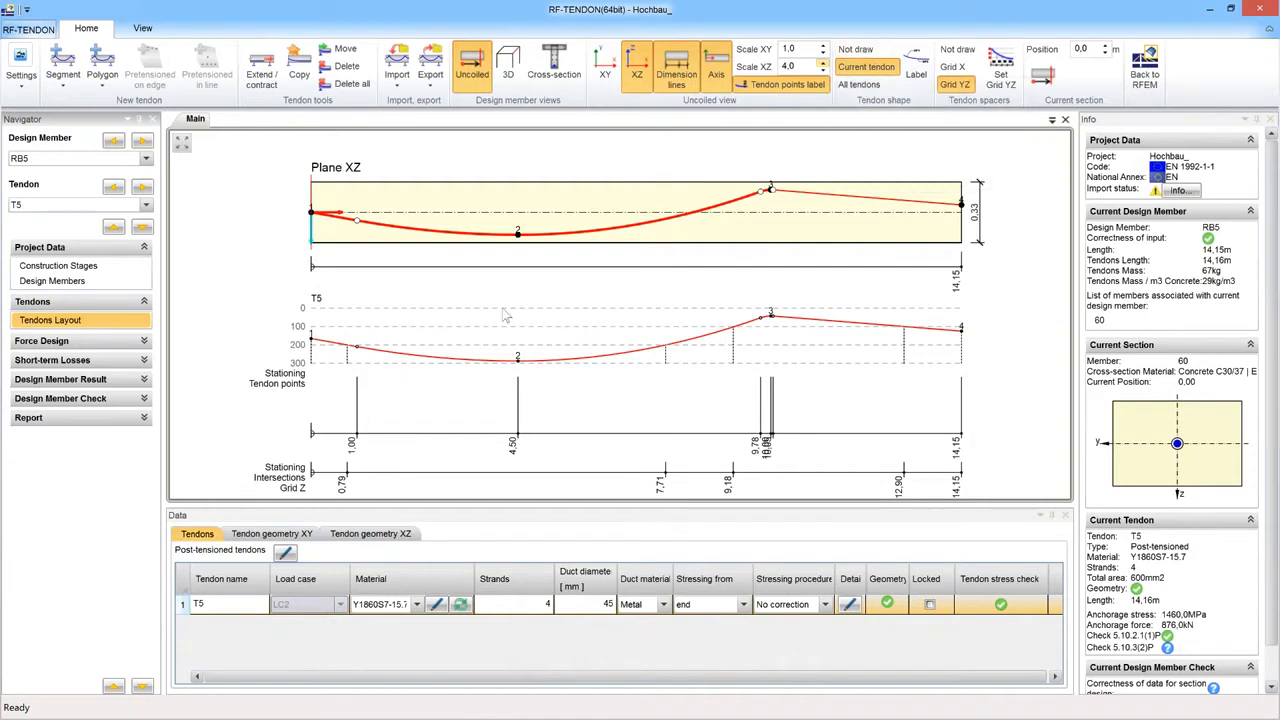
click(518, 236)
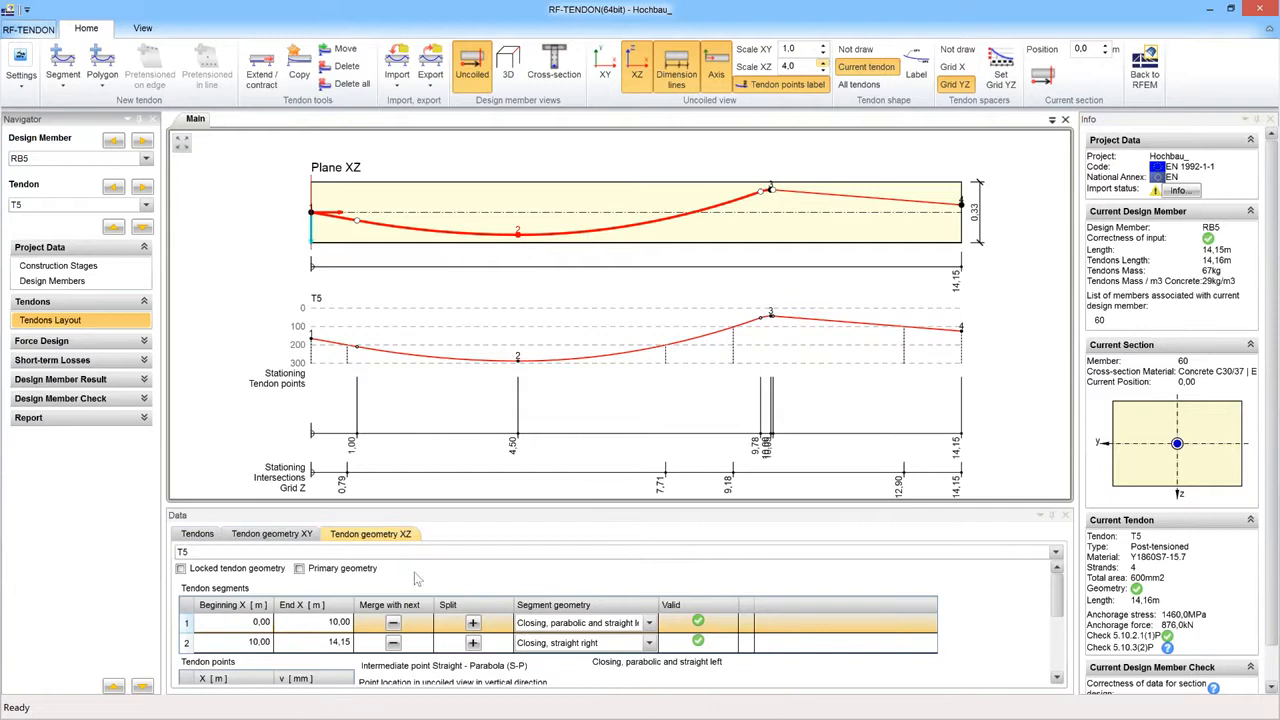
click(363, 537)
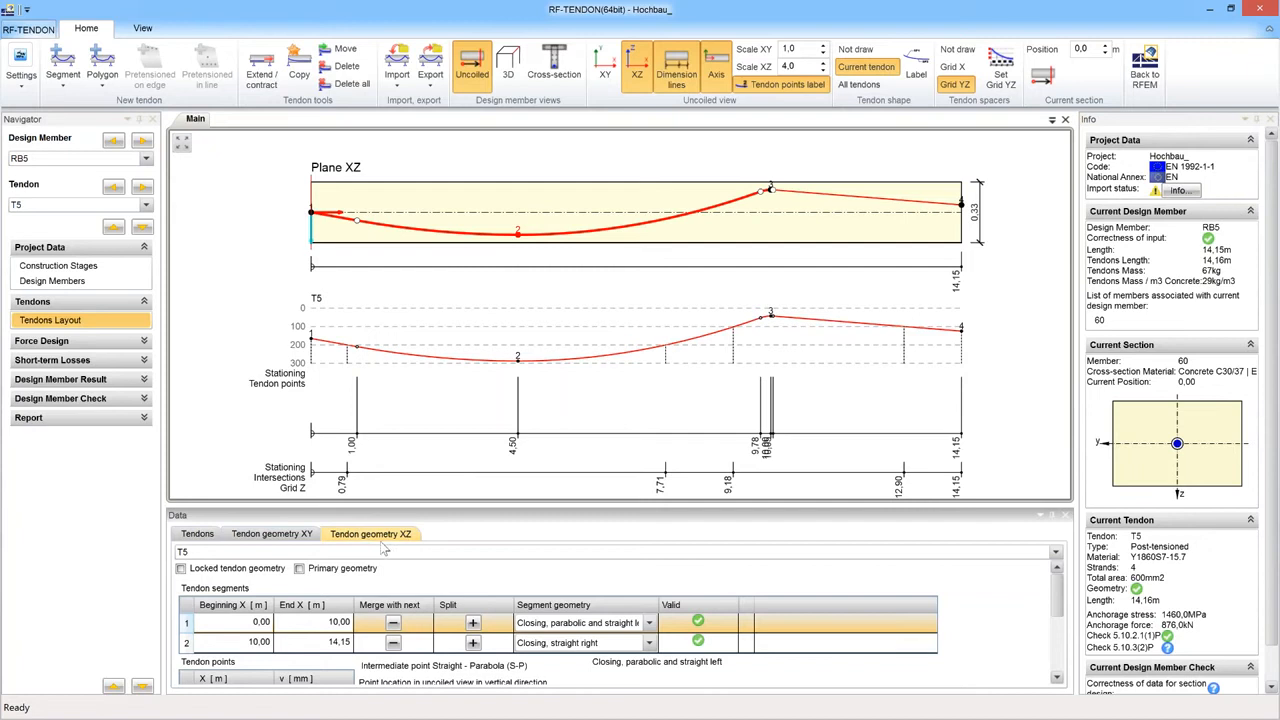
Turn off the tendon shape drawing and enlarge the data area to show the tendon segment and point parameters.
click(855, 49)
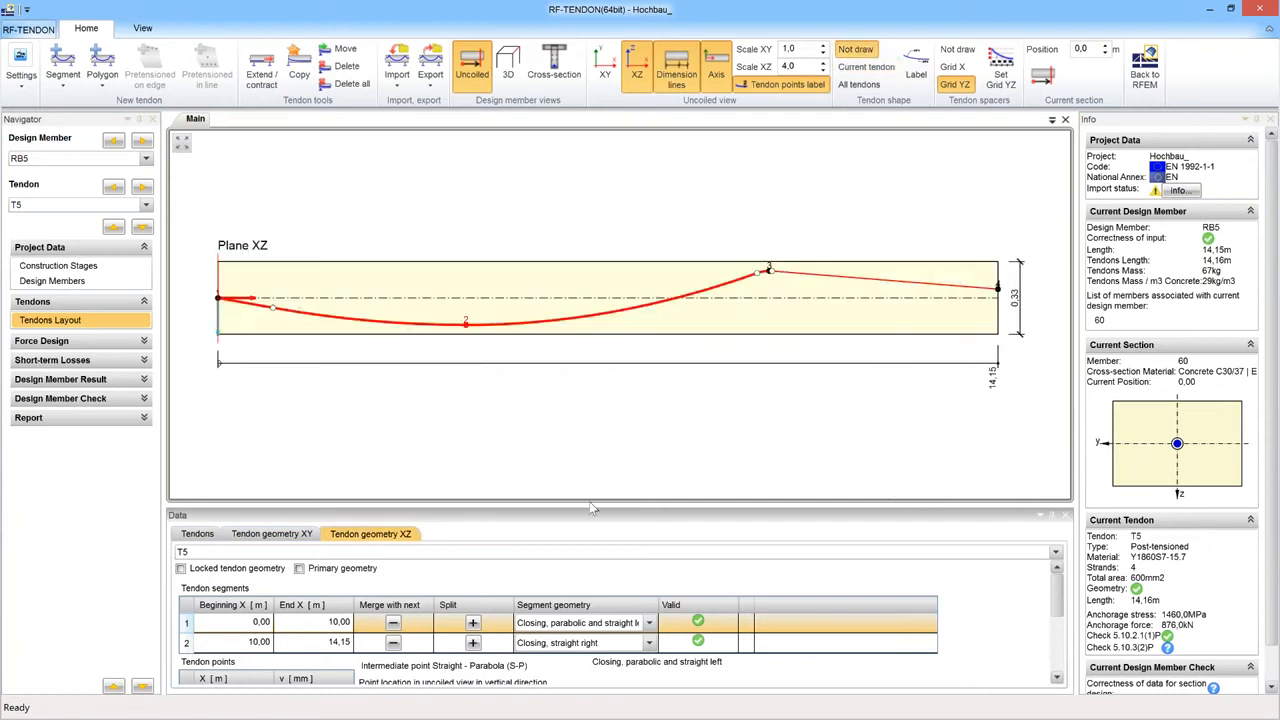
drag(590, 504, 598, 180)
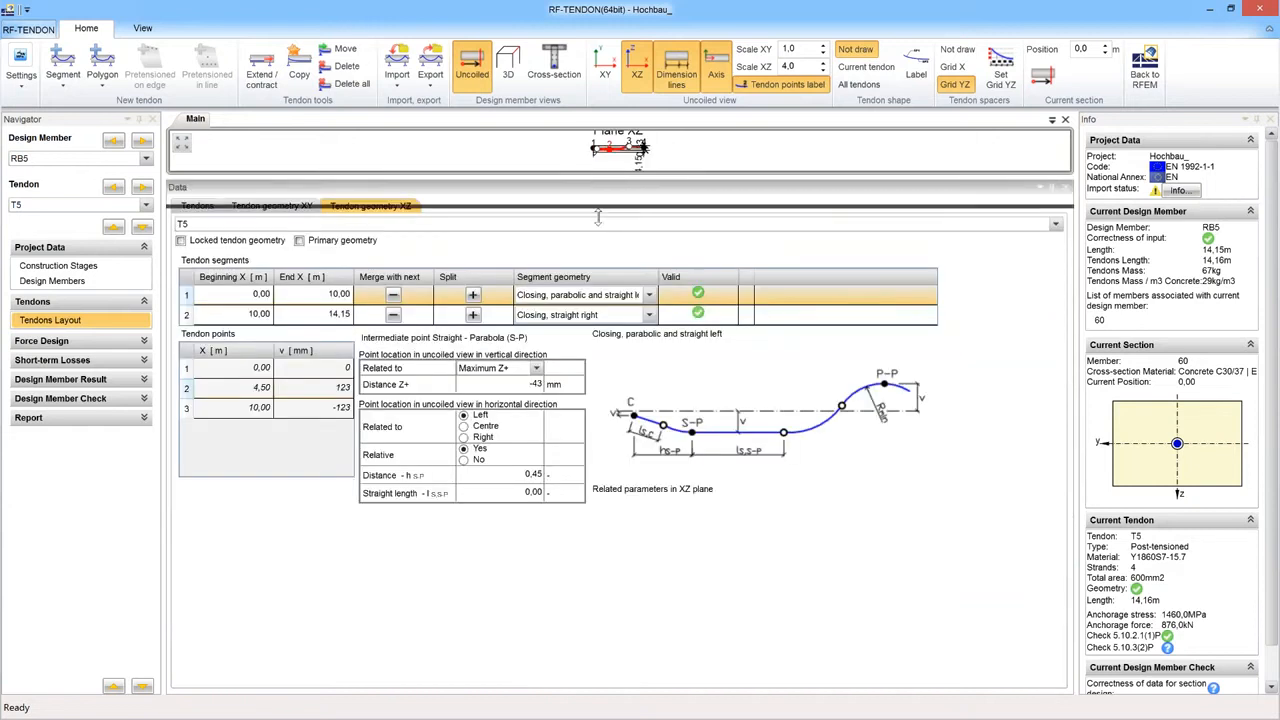
drag(600, 224, 603, 270)
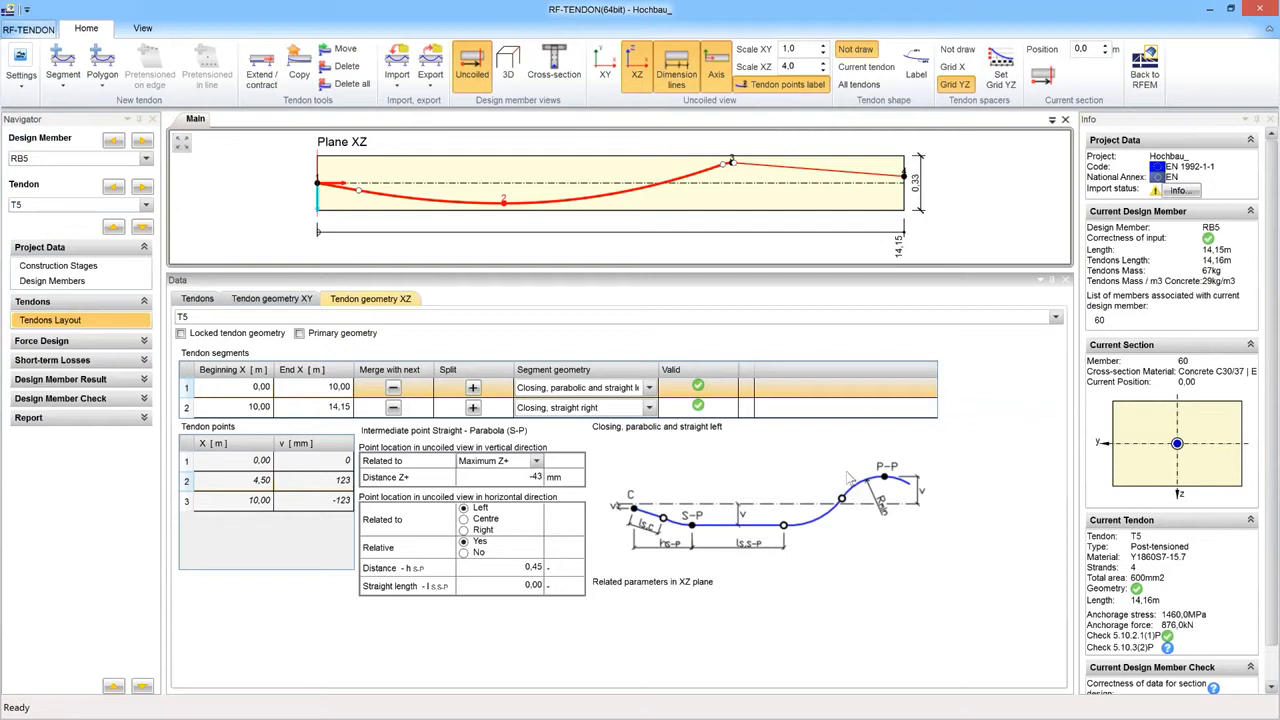
Inspect the geometry options of tendon segment 1 without changing them and display the parameters of end point 4.
click(649, 387)
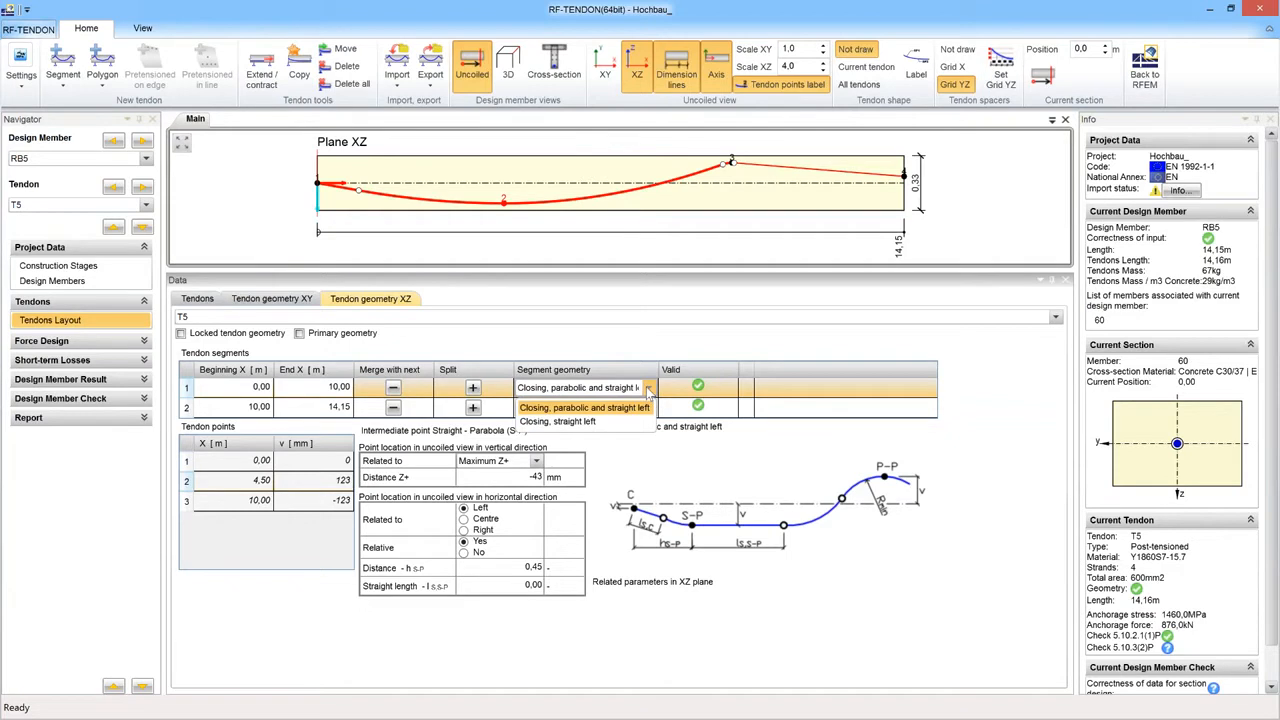
click(648, 389)
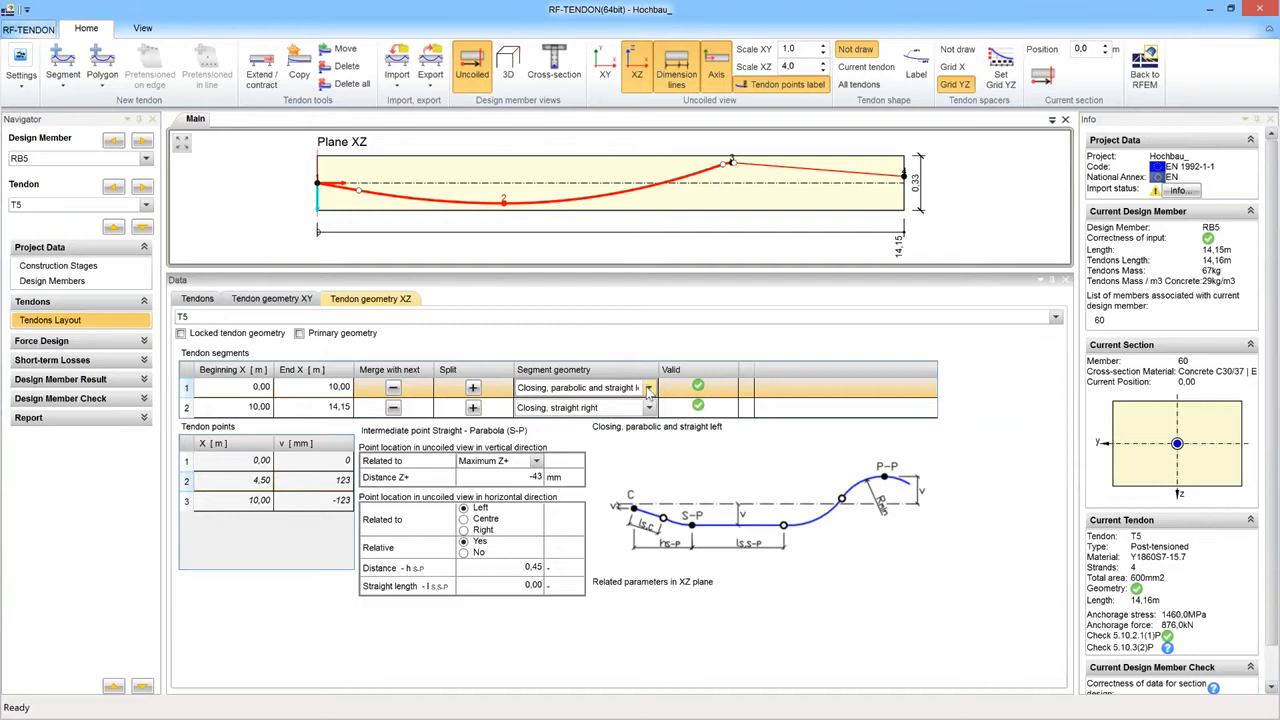
click(649, 389)
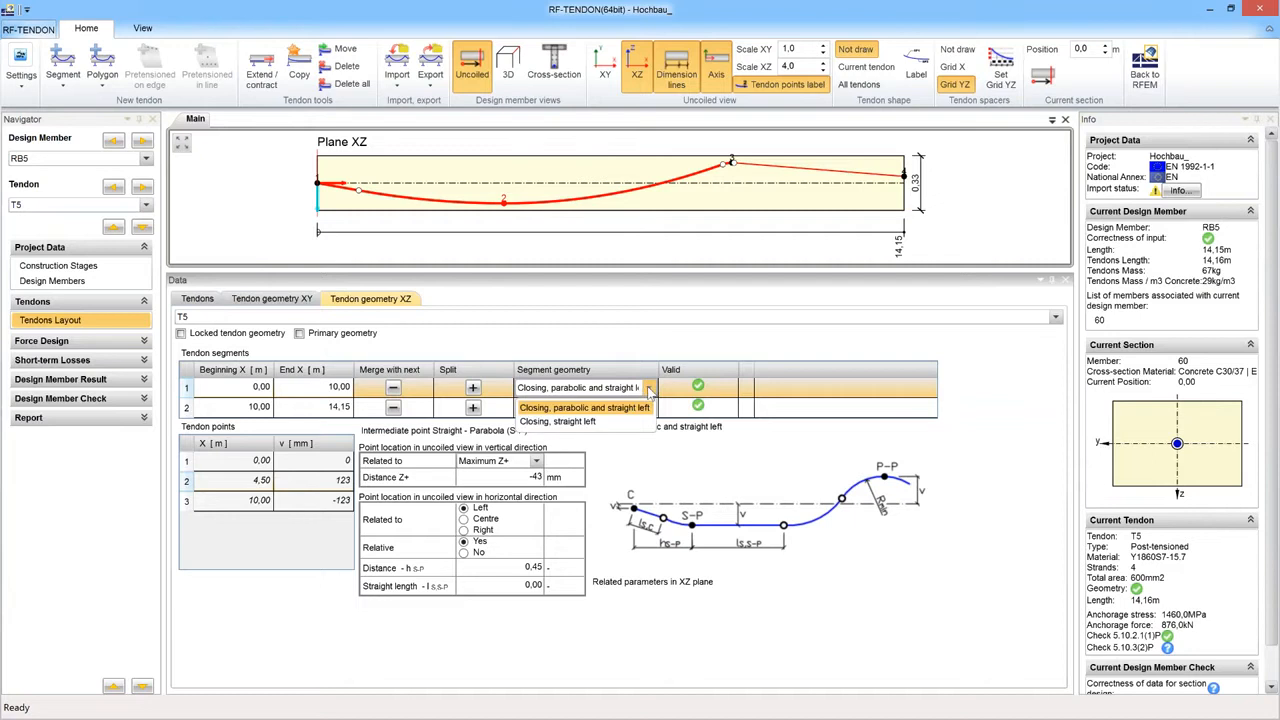
click(647, 407)
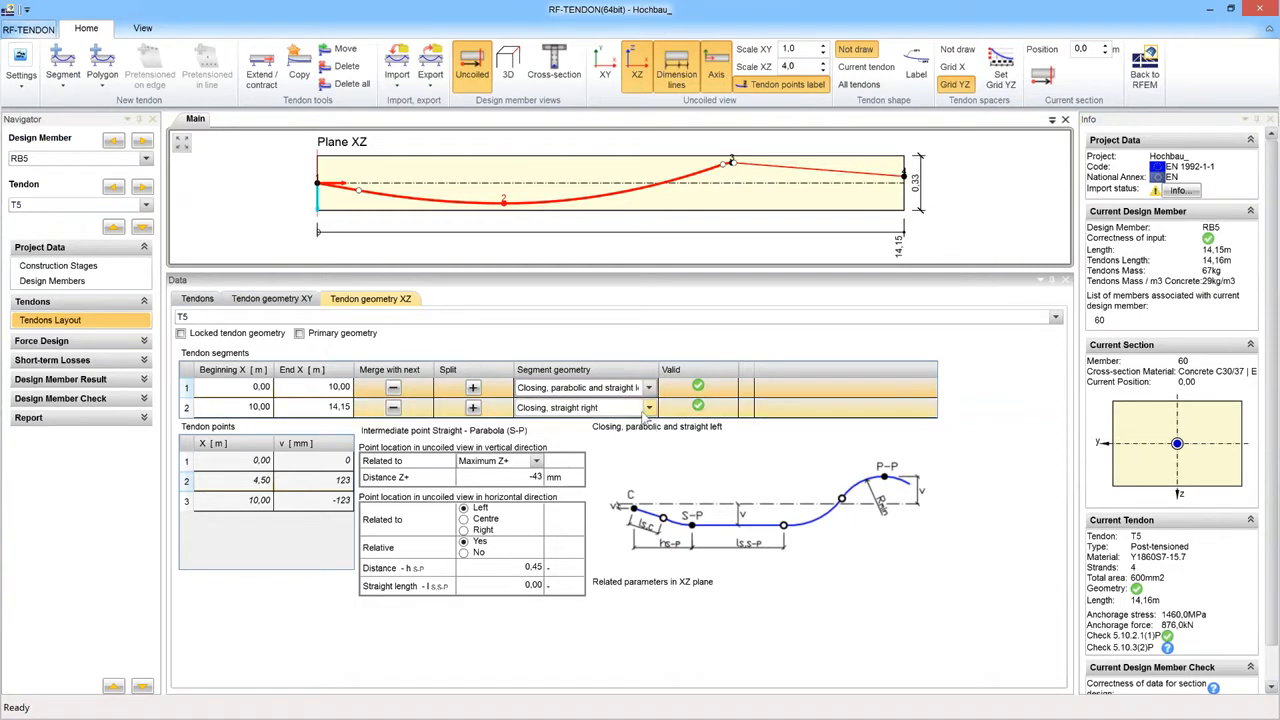
click(903, 178)
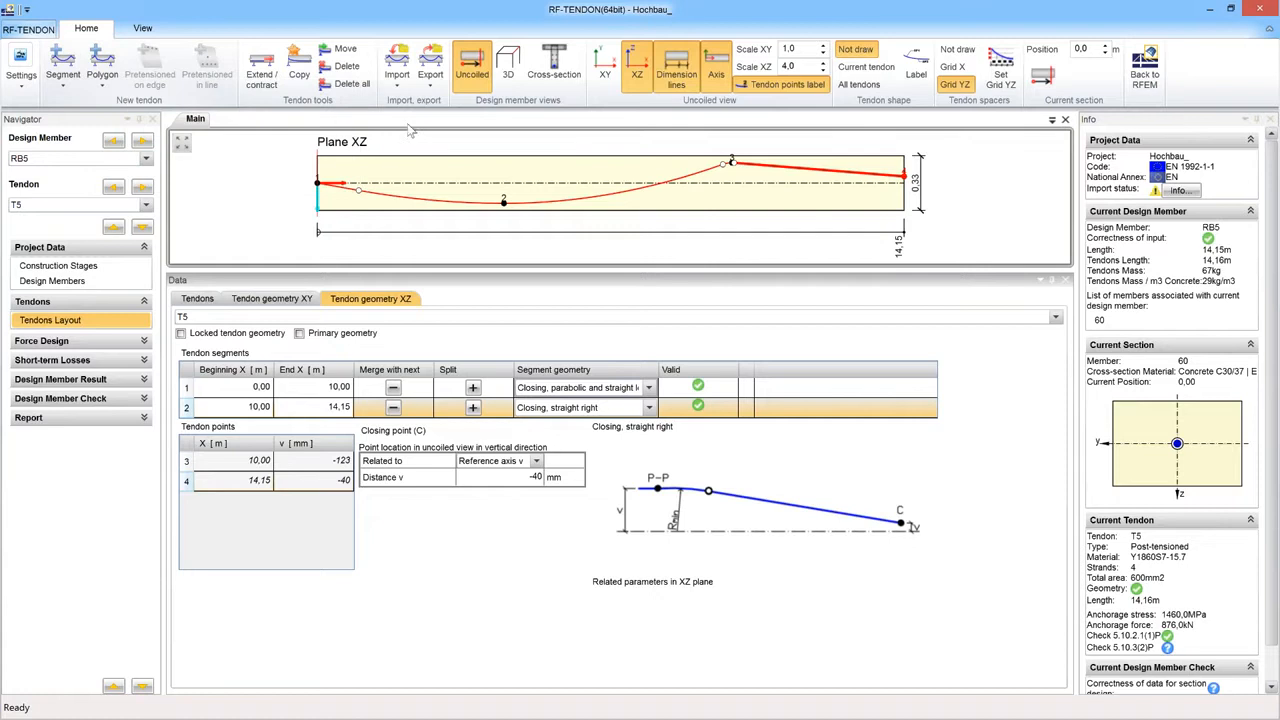
Review the available tendon import and export options without choosing any.
click(403, 87)
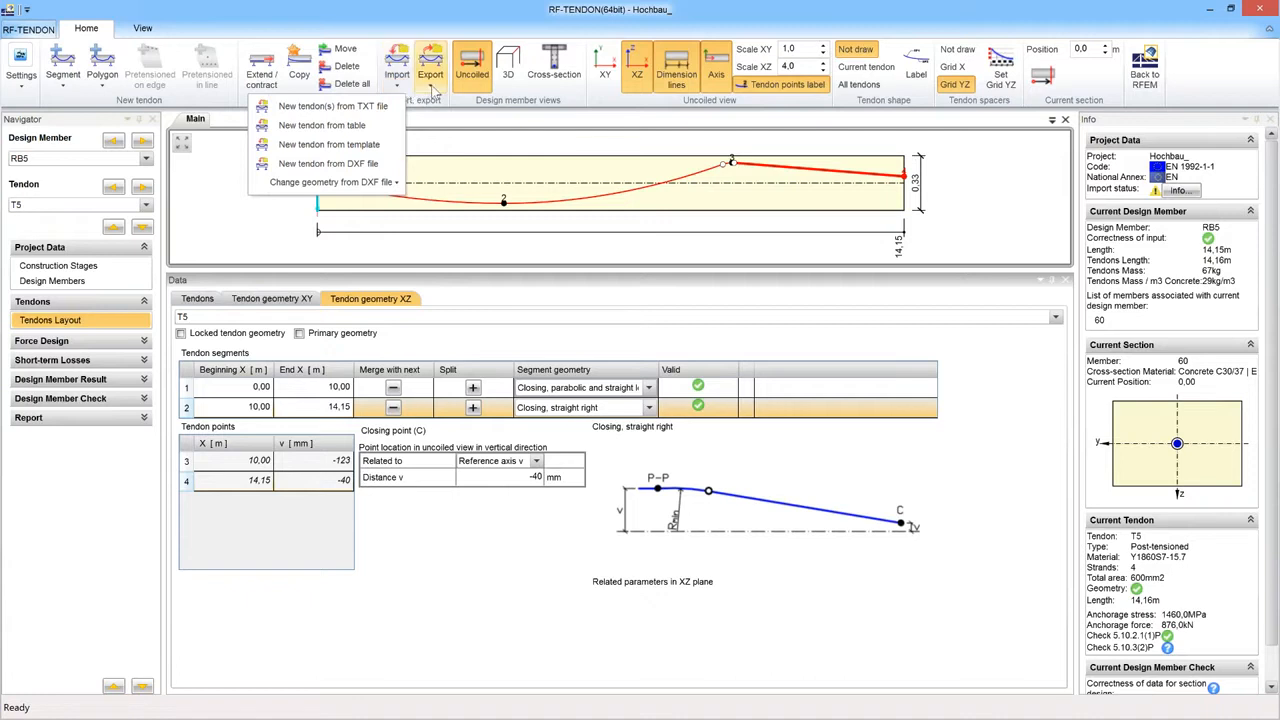
click(436, 88)
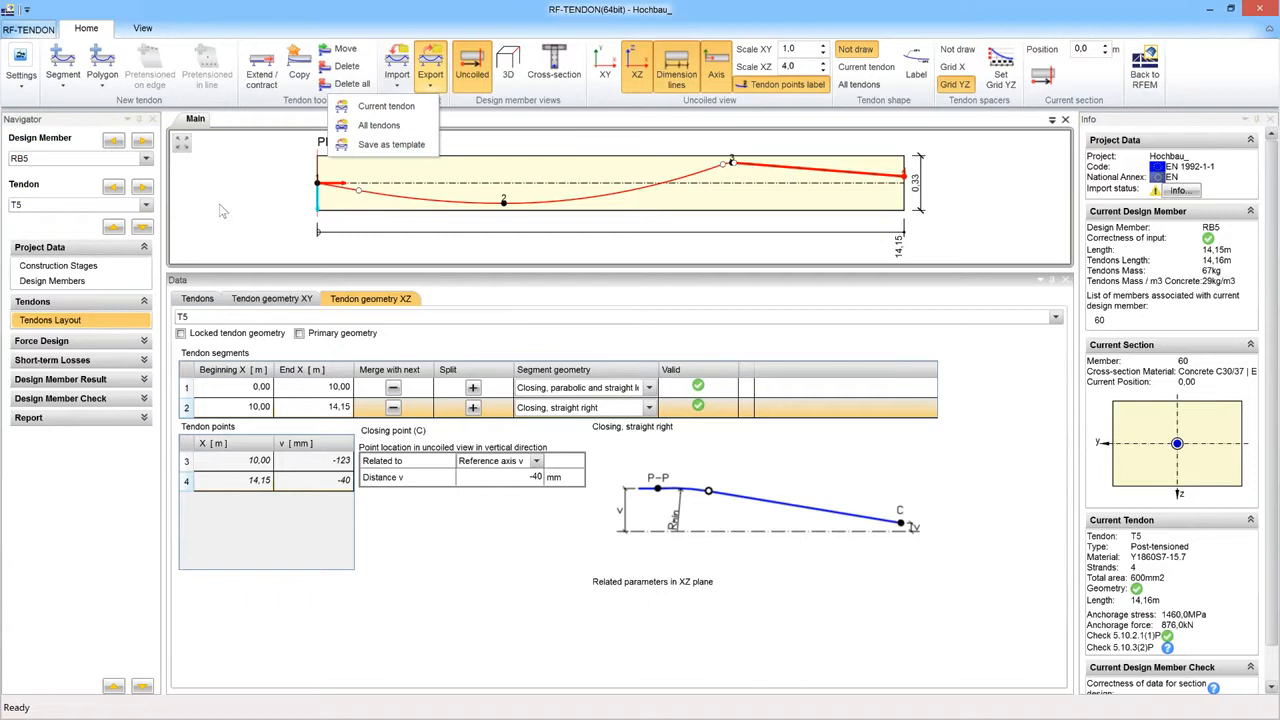
click(222, 208)
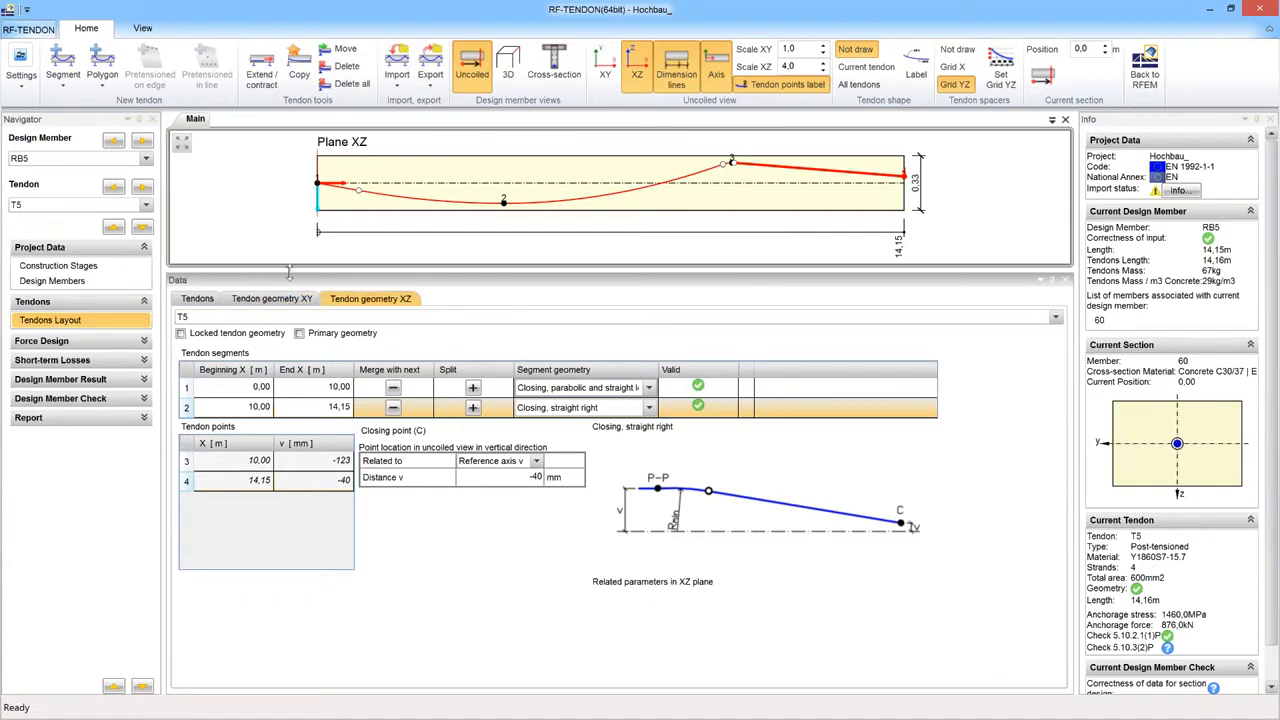
Display the current tendon's shape with labels, examine its straight and curved parts, and hide the shape again.
drag(288, 268, 288, 416)
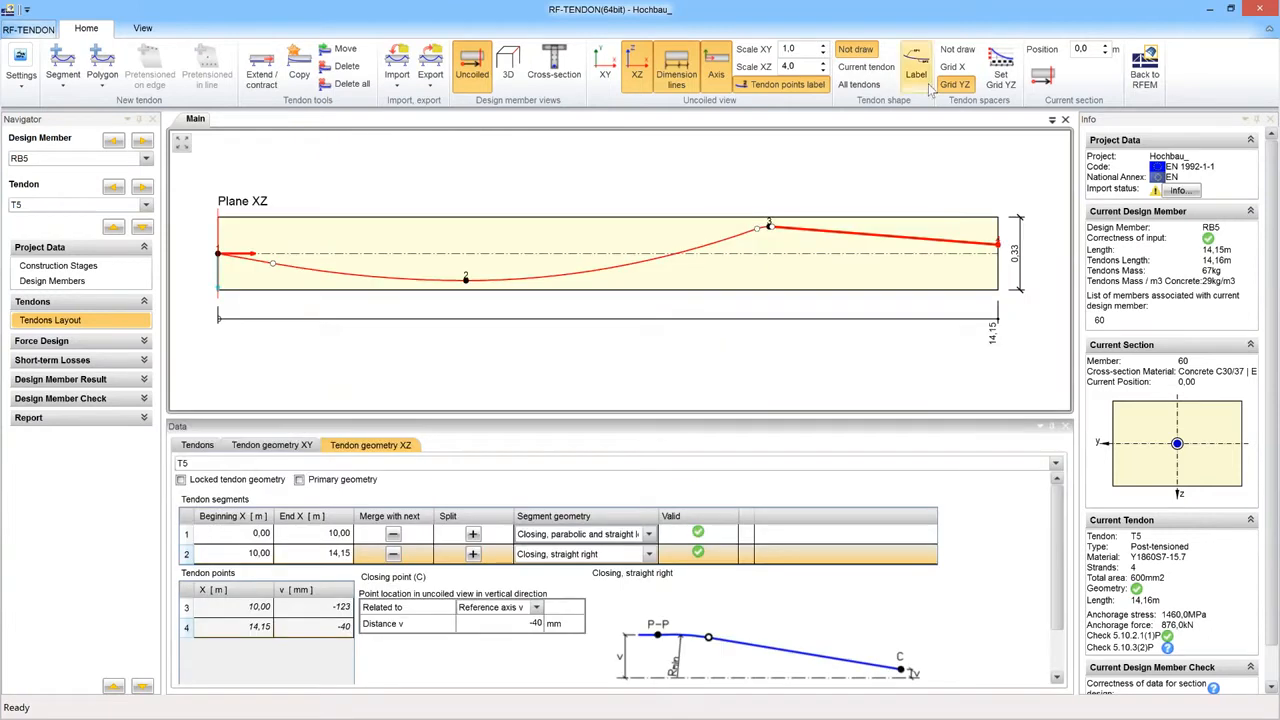
click(866, 67)
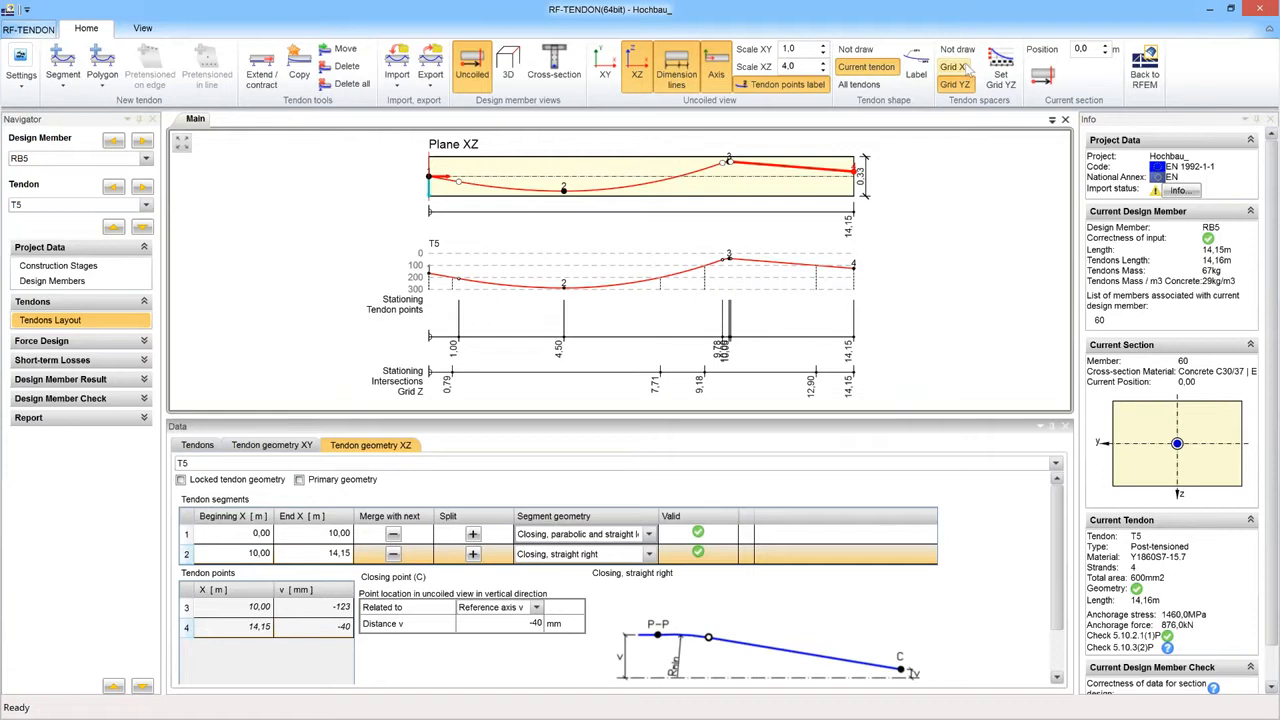
click(918, 66)
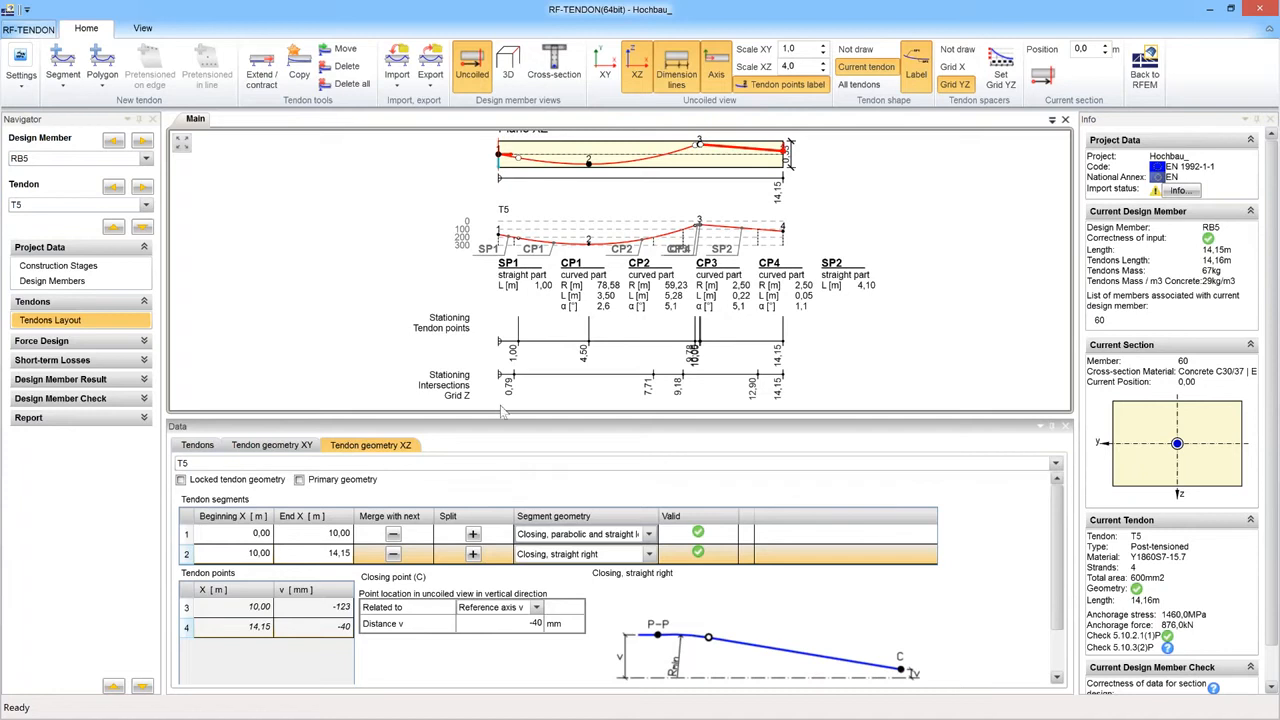
drag(503, 410, 503, 545)
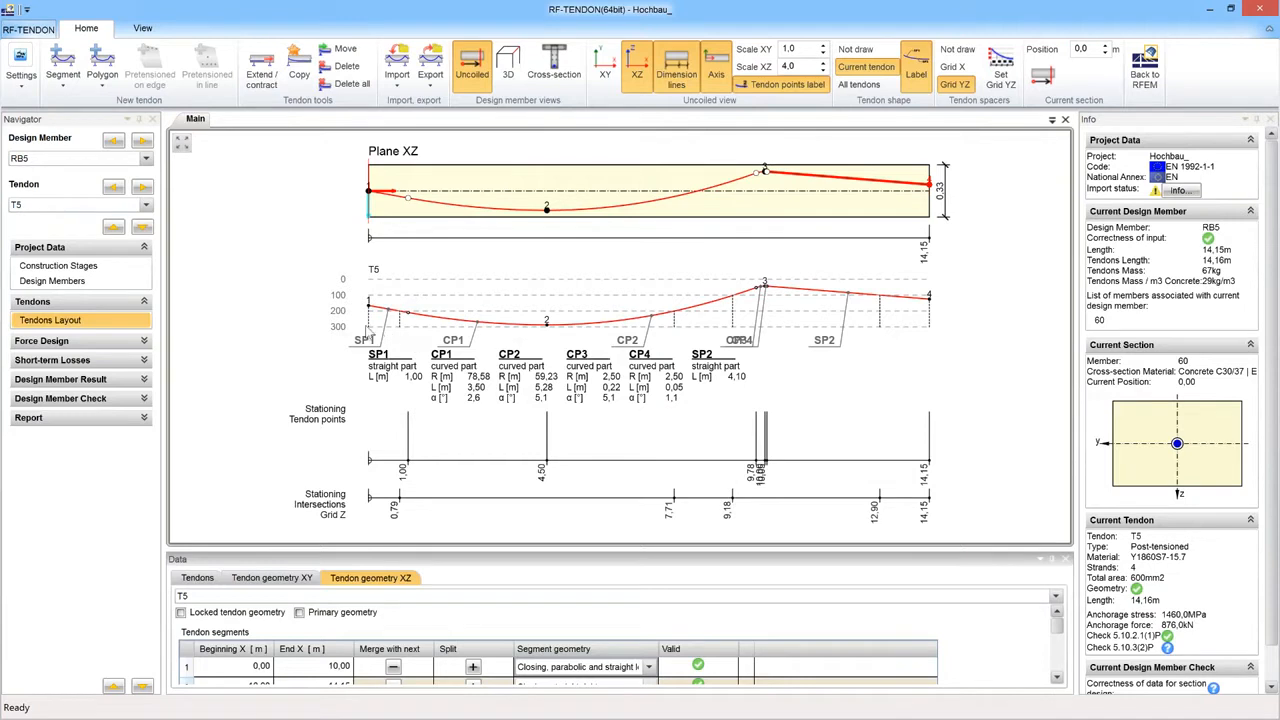
click(733, 325)
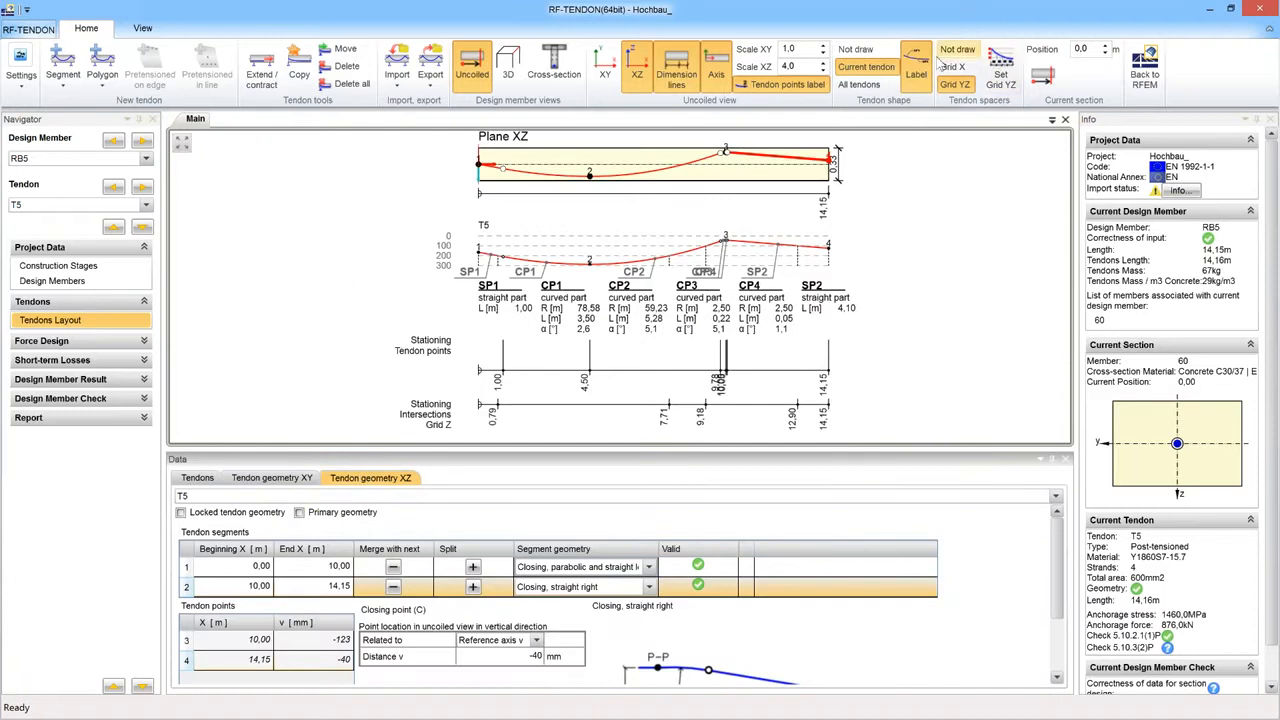
click(855, 49)
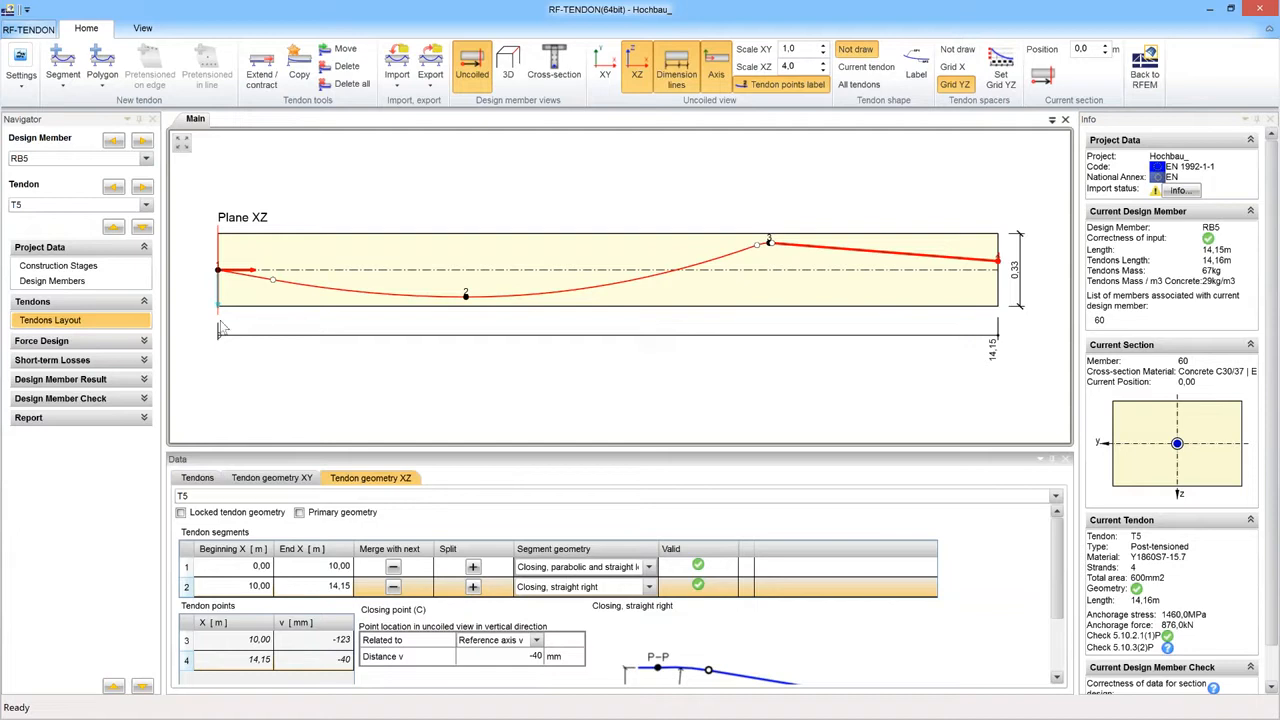
Open the Equivalent Load results under Force Design and switch the design member to RIB1.
click(86, 342)
click(88, 360)
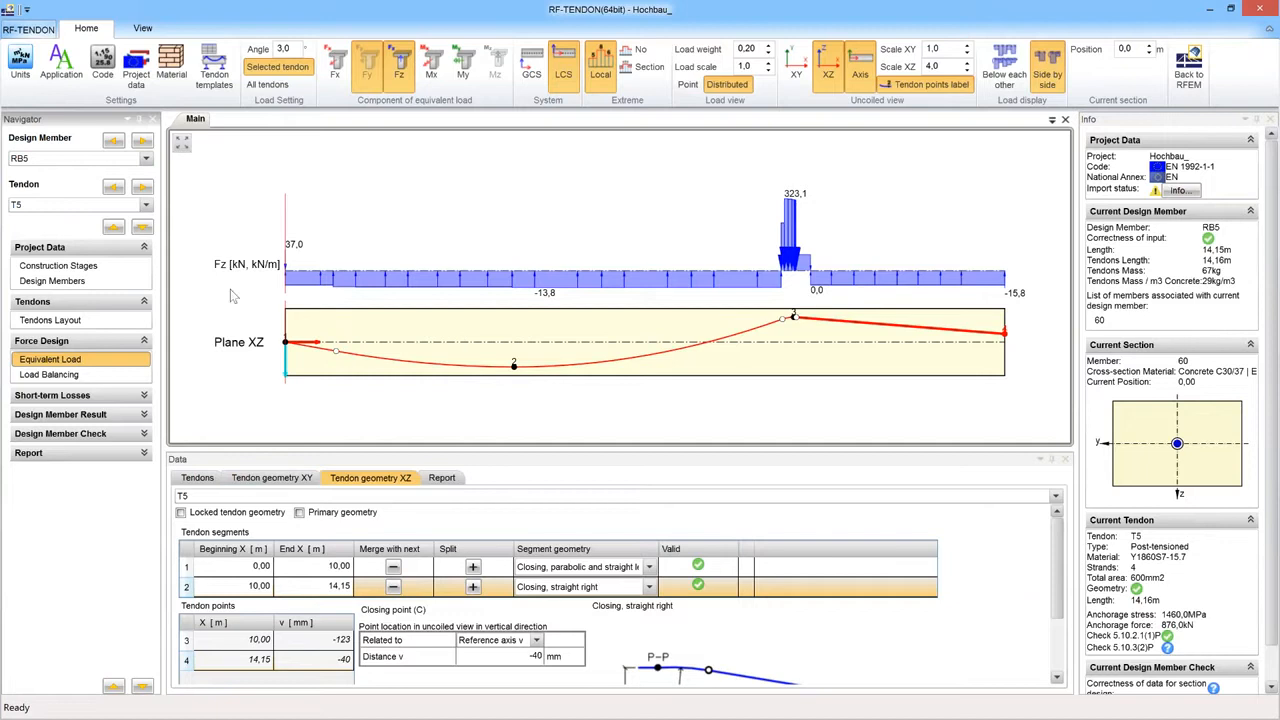
click(146, 158)
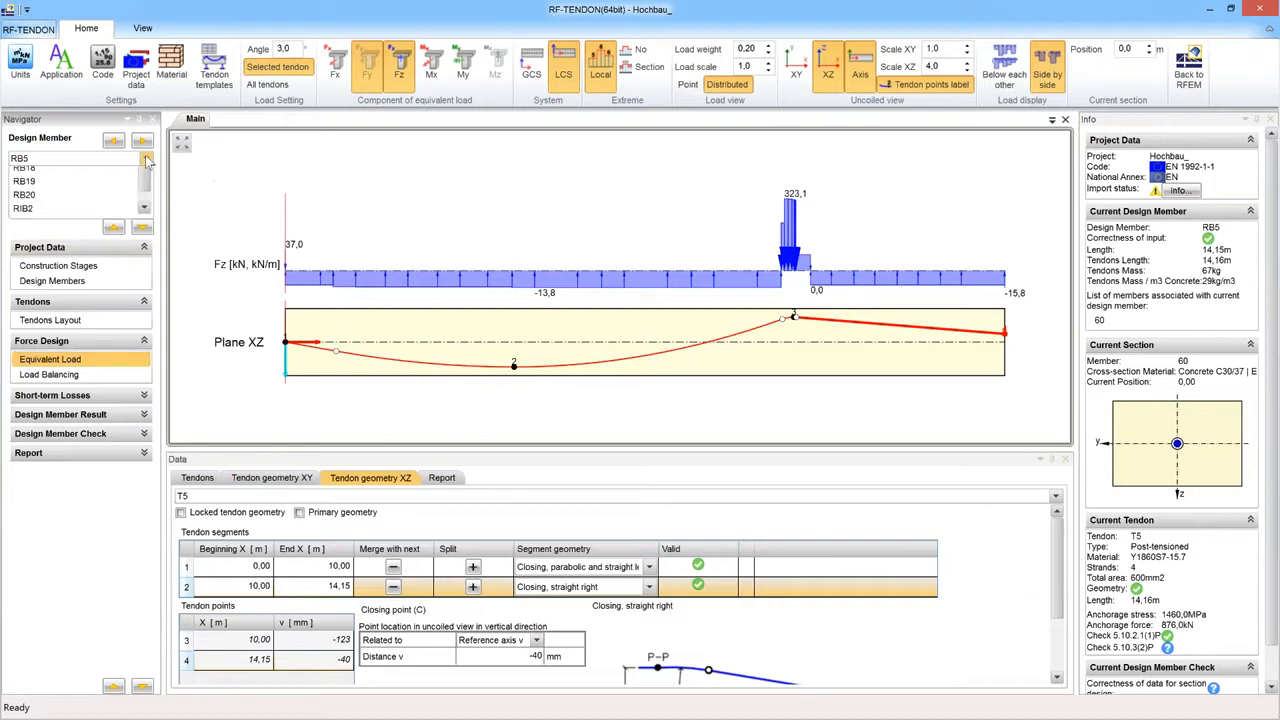
scroll(146, 250, up, 2)
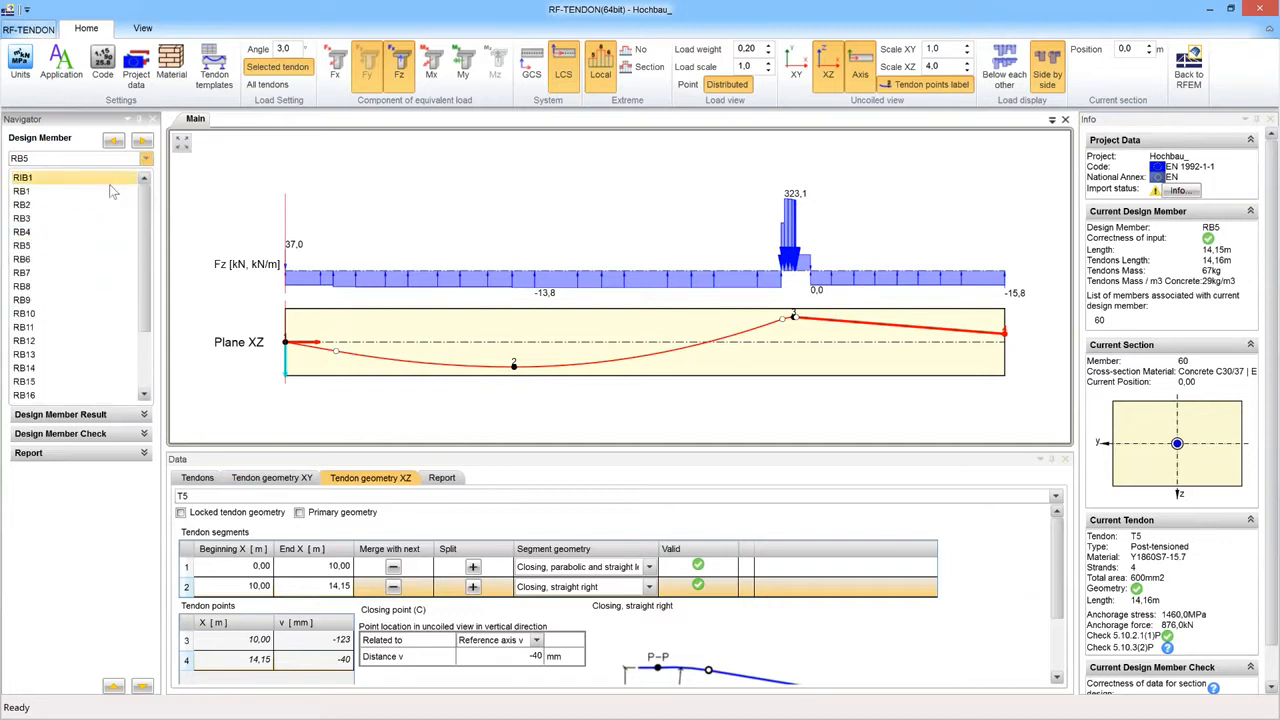
click(345, 291)
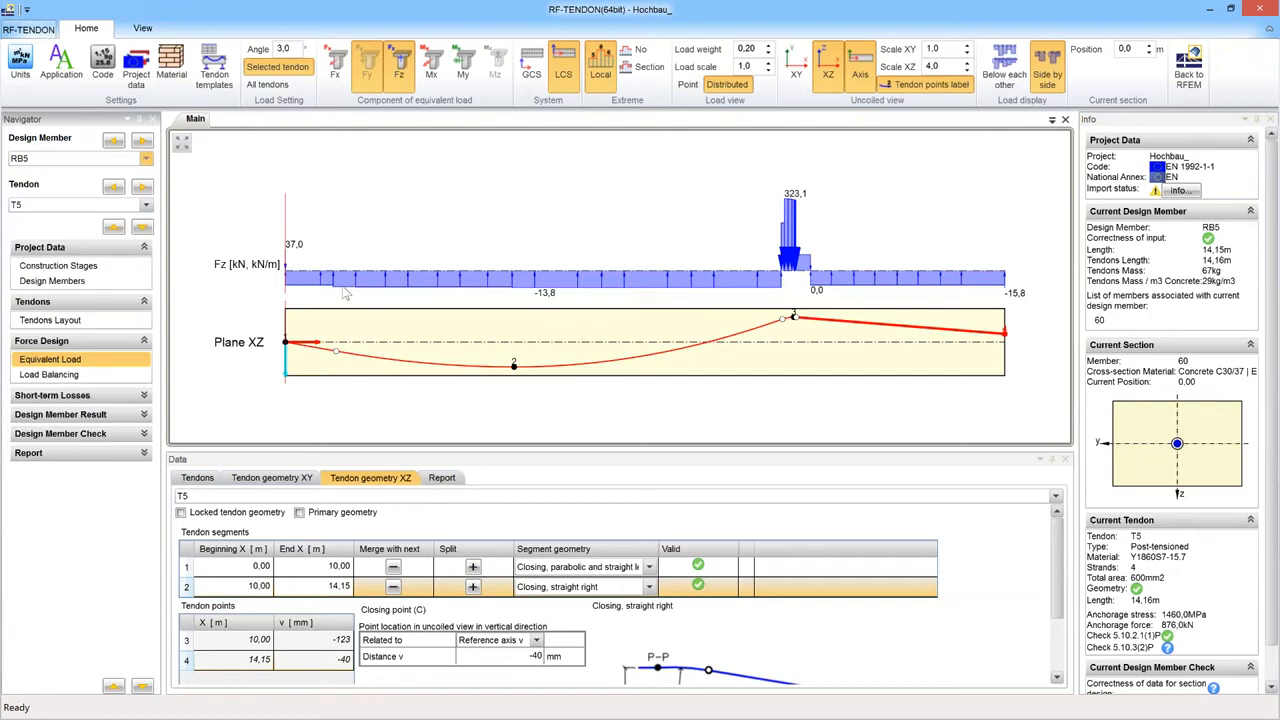
scroll(640, 220, up, 3)
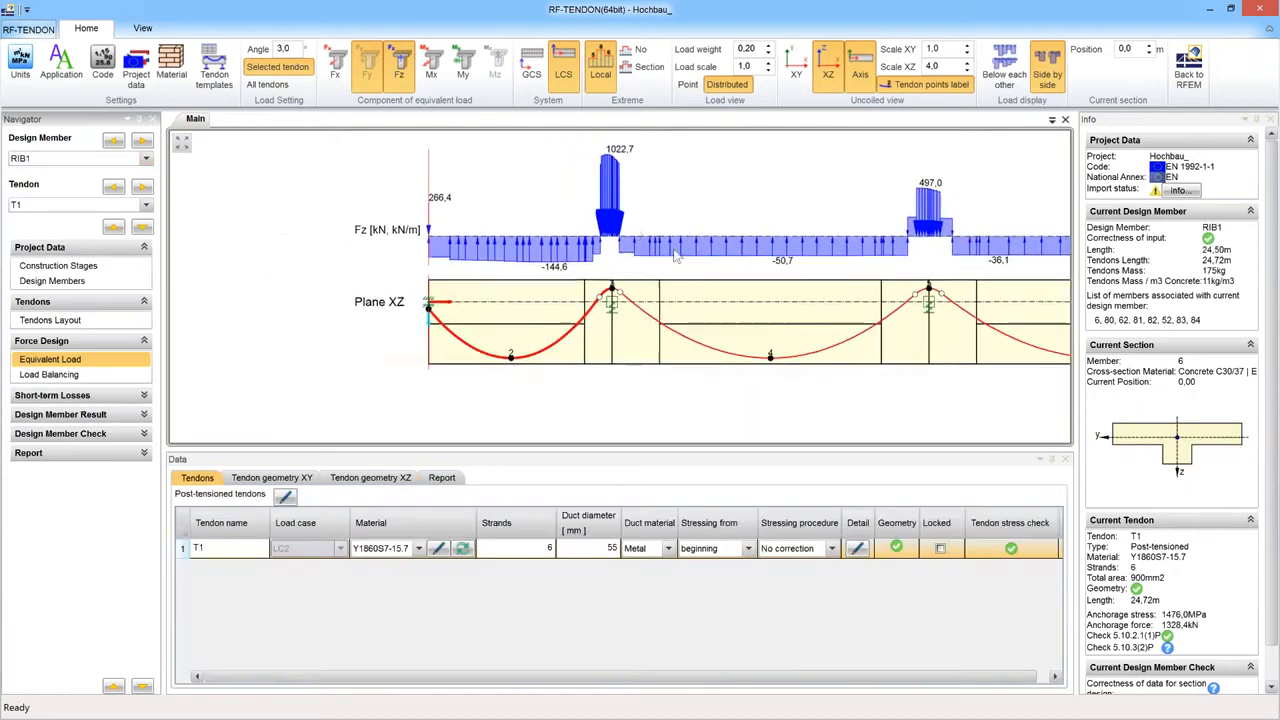
Set the load weight of RIB1's Fz equivalent load diagram to 0.15 after trying lower values.
middle_drag(676, 258, 415, 251)
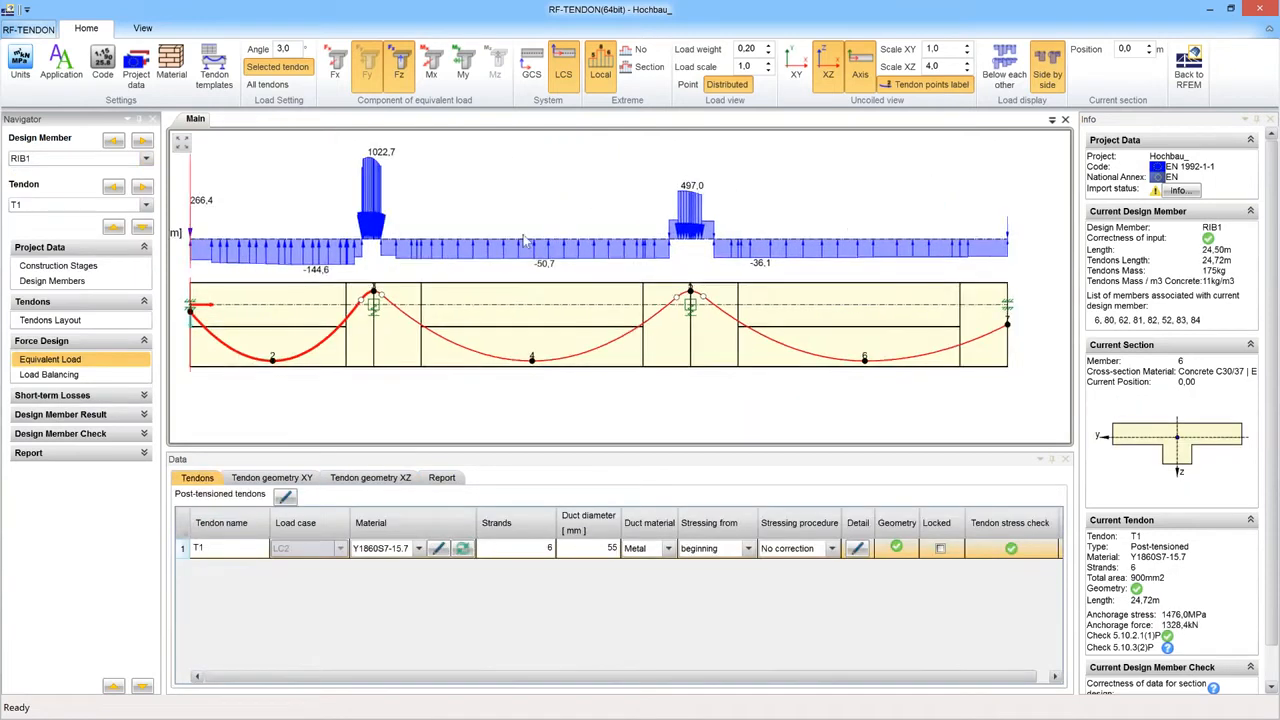
scroll(522, 240, down, 2)
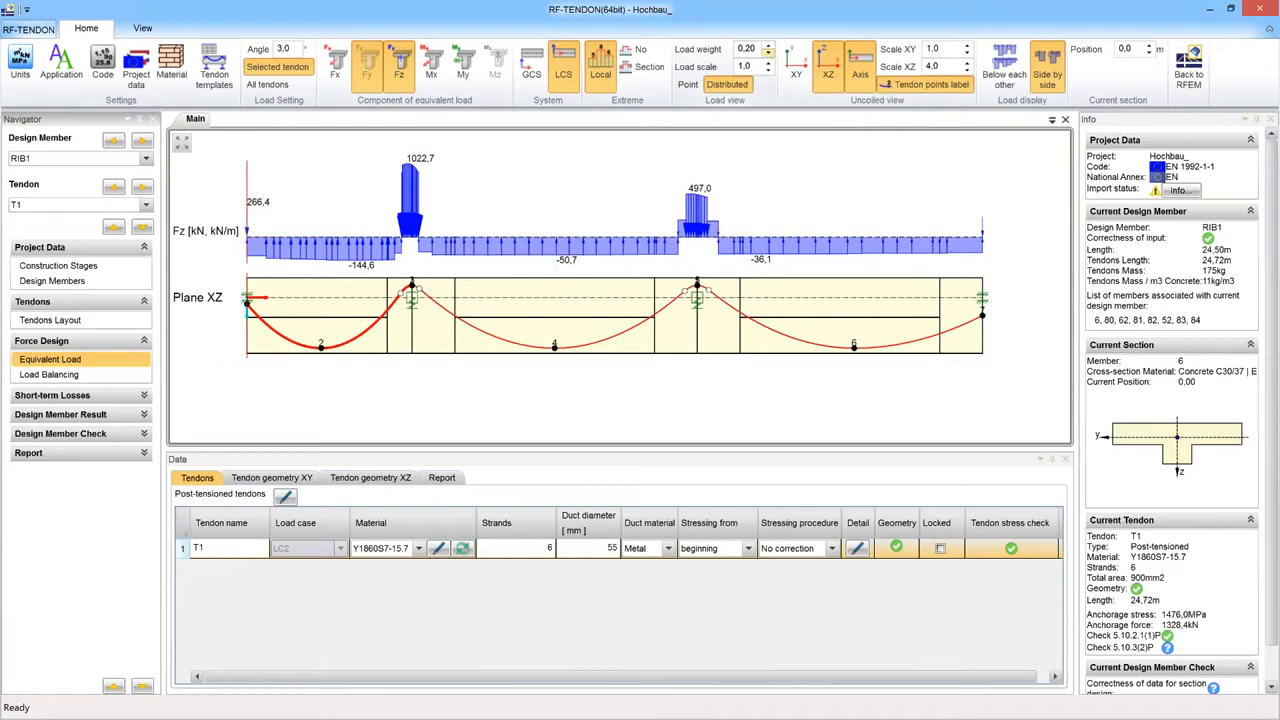
click(768, 54)
click(768, 54)
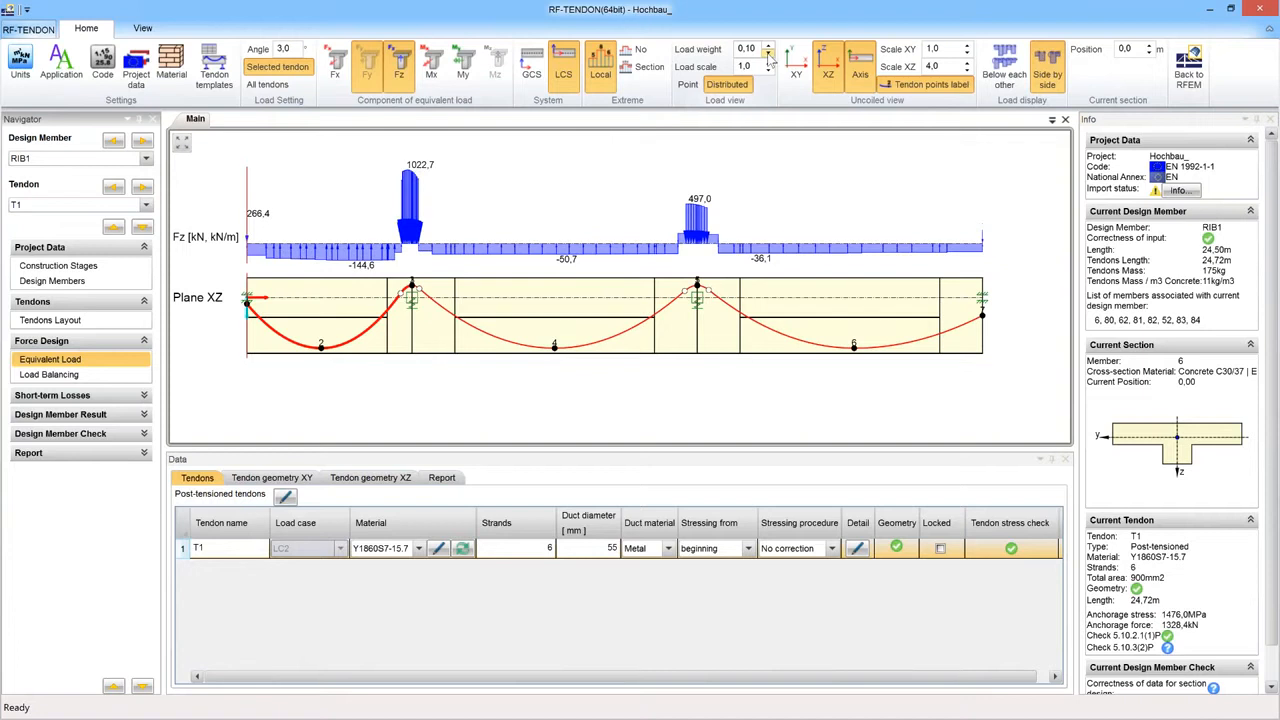
click(768, 54)
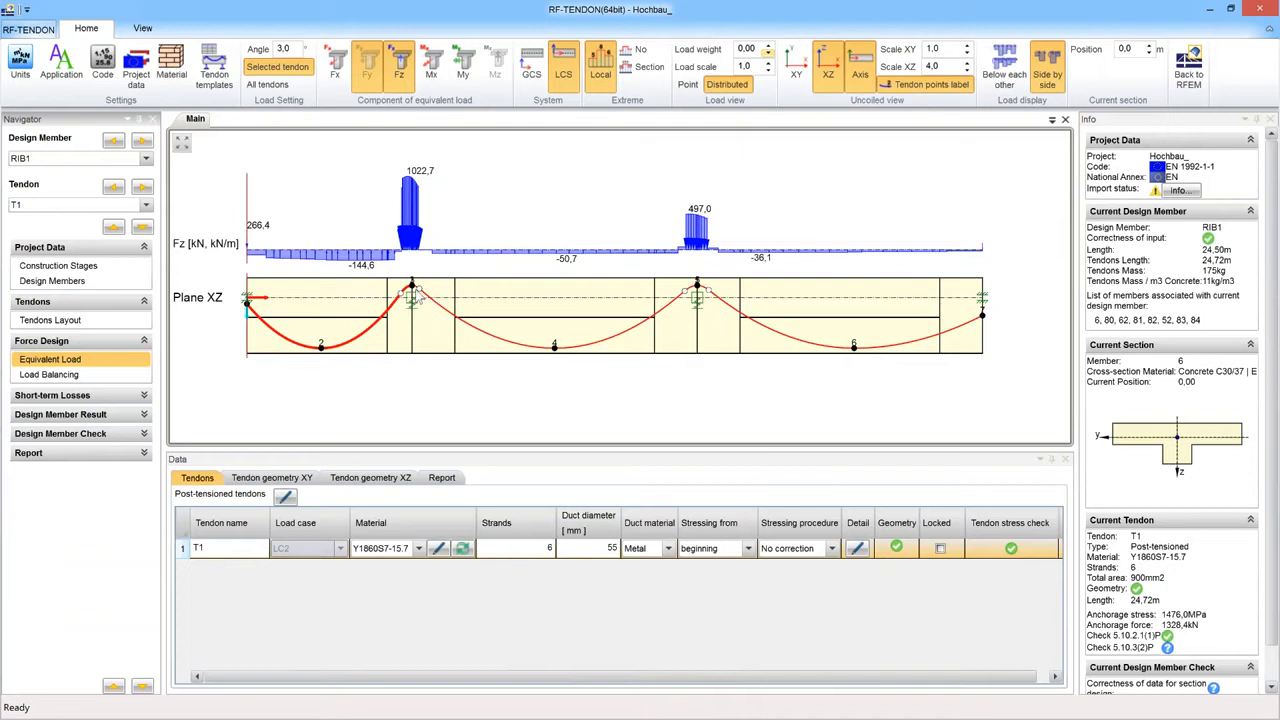
click(768, 45)
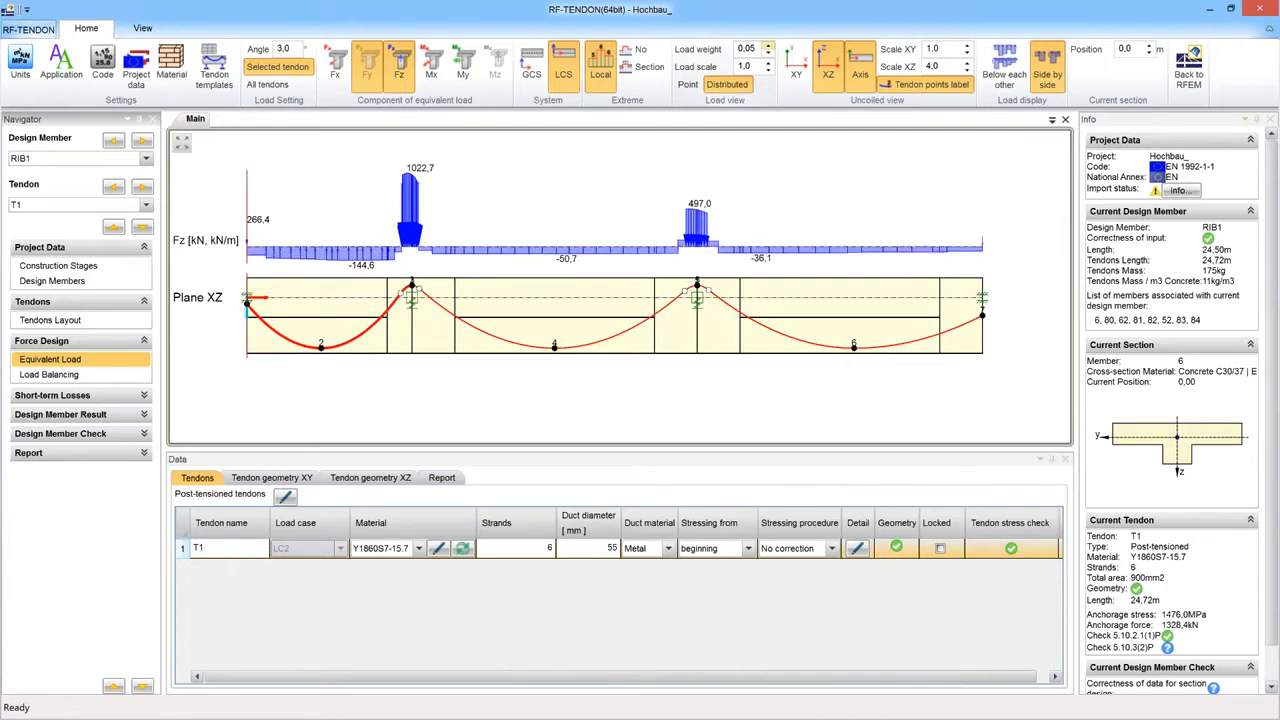
click(768, 45)
click(768, 45)
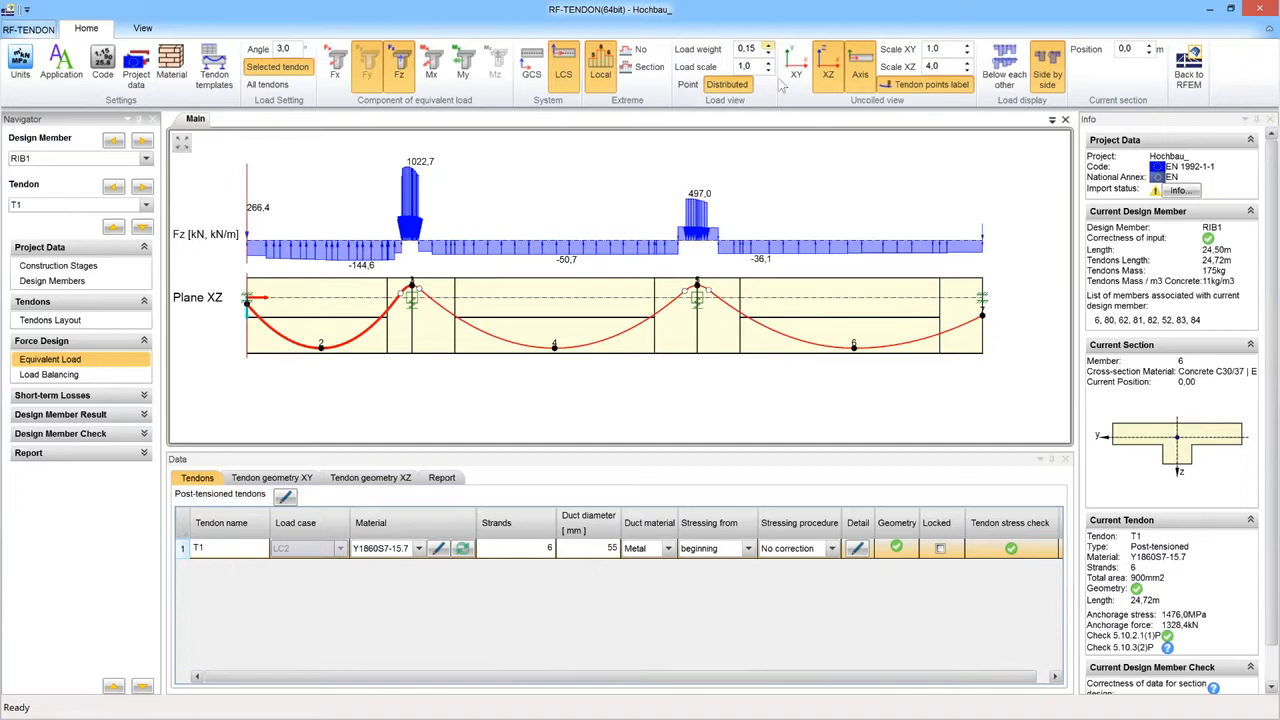
mouse_move(708, 58)
Switch the design member to RB5 and compare its equivalent load as distributed and point loads, leaving point loads displayed.
click(146, 158)
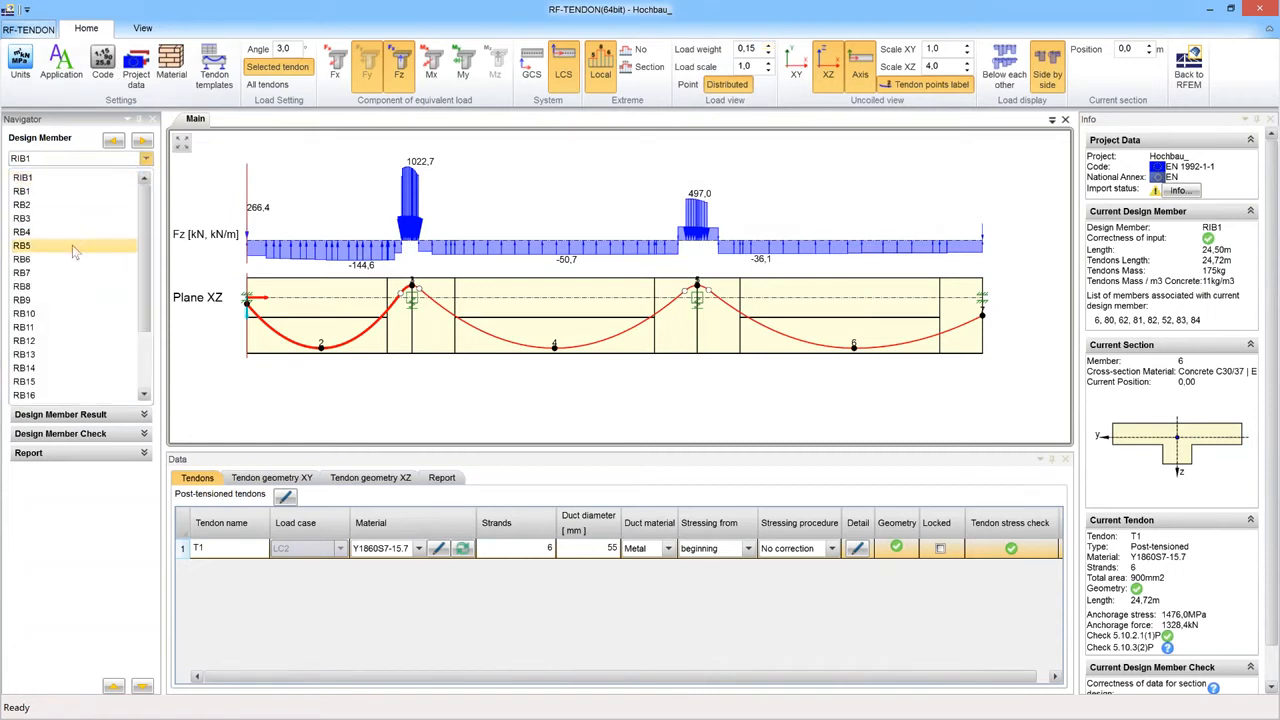
click(75, 245)
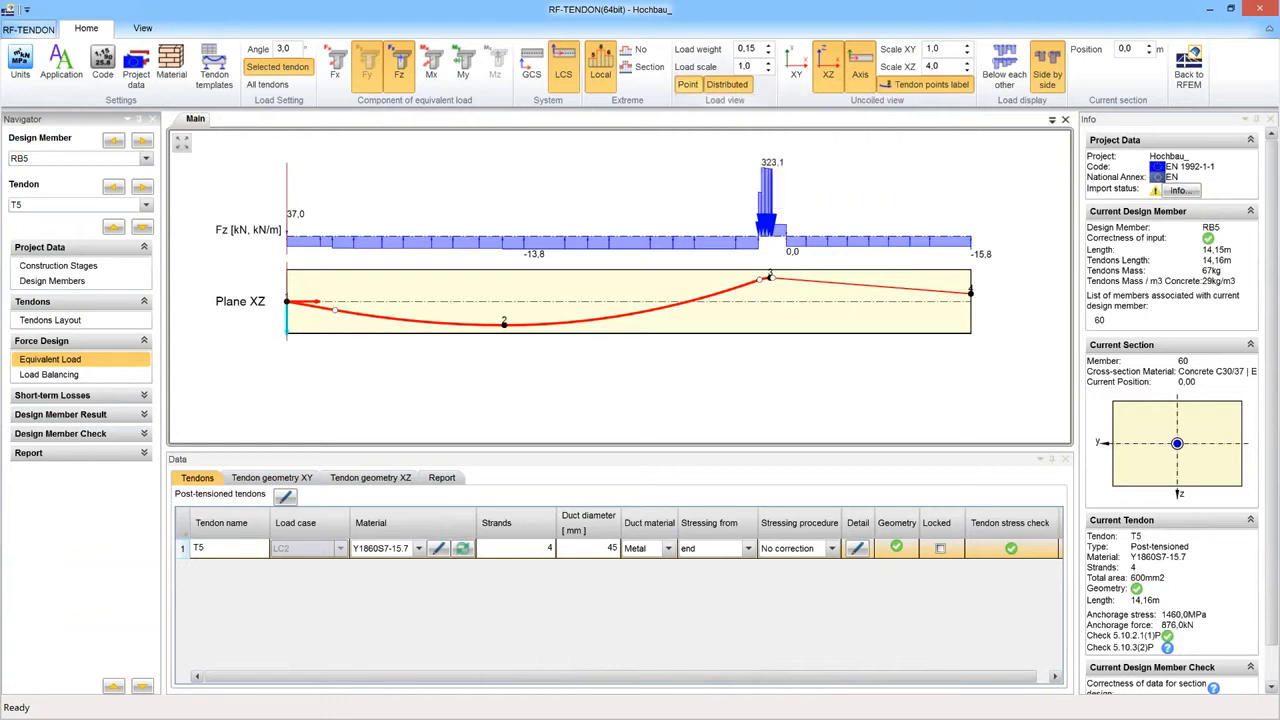
click(688, 86)
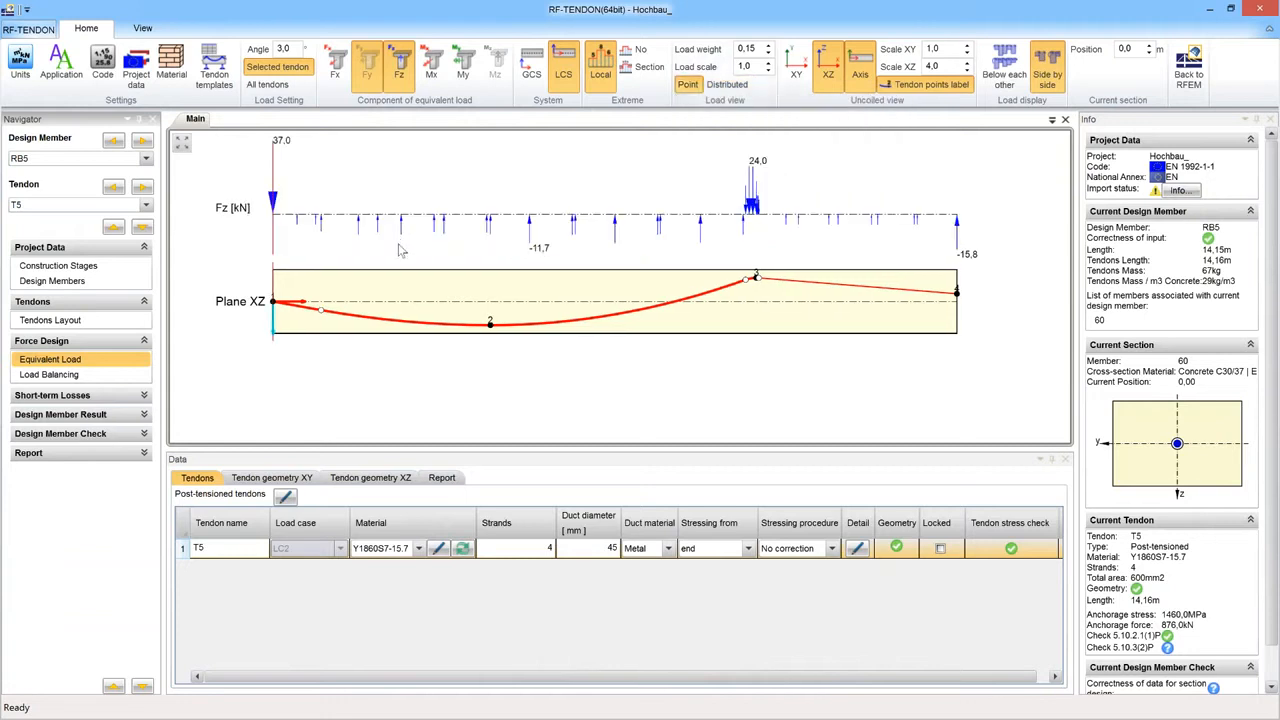
middle_drag(395, 248, 396, 276)
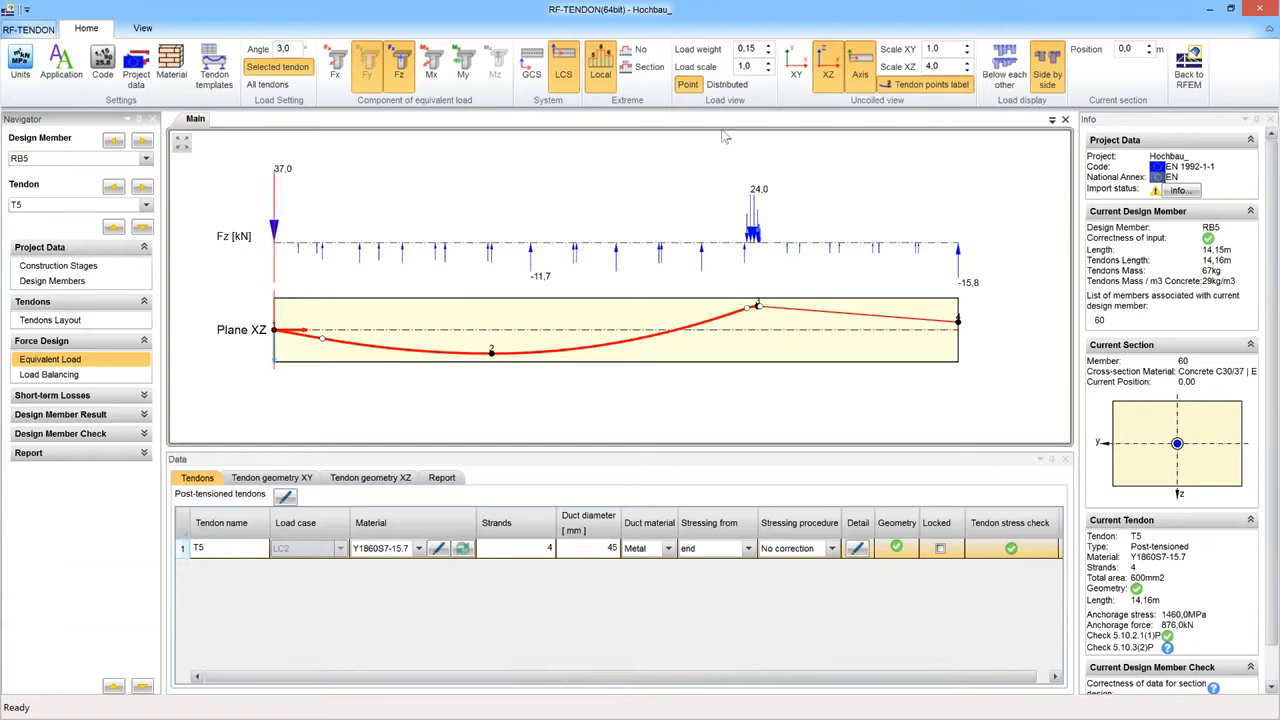
click(729, 85)
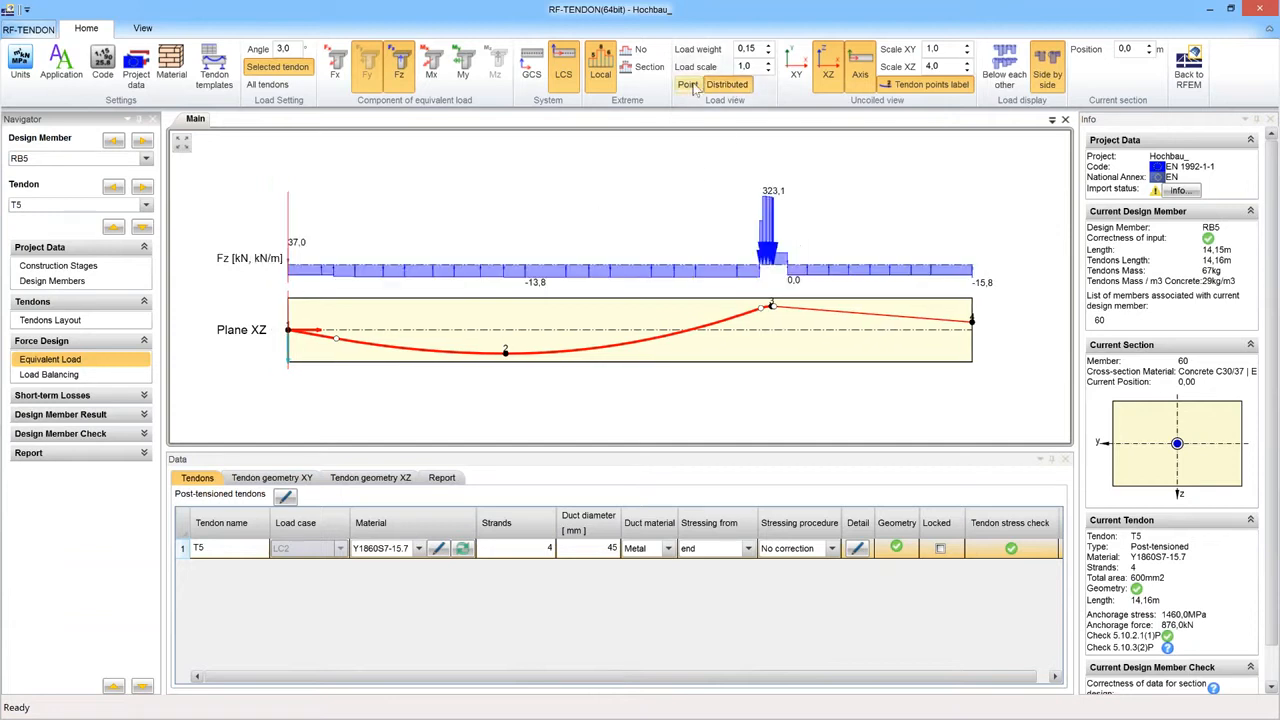
click(690, 84)
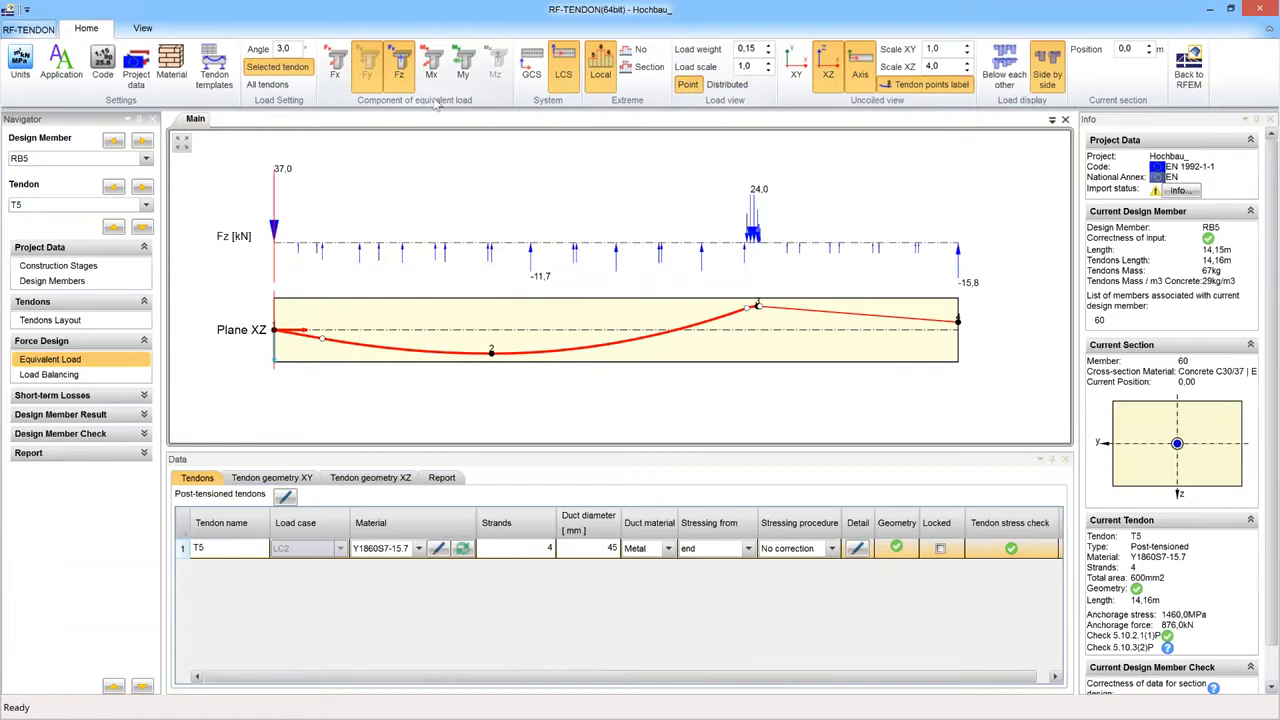
Set the equivalent load angle to 1.0° and display RB5's load as distributed.
double_click(291, 48)
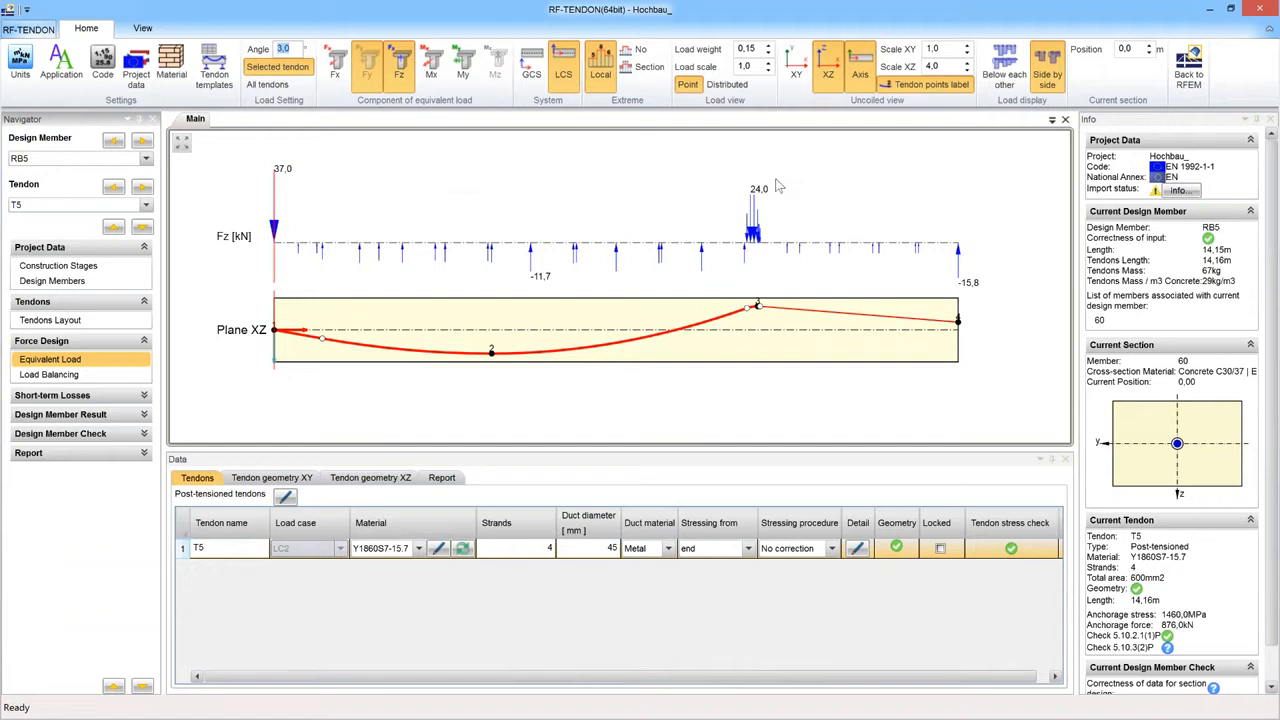
text(1)
key(Return)
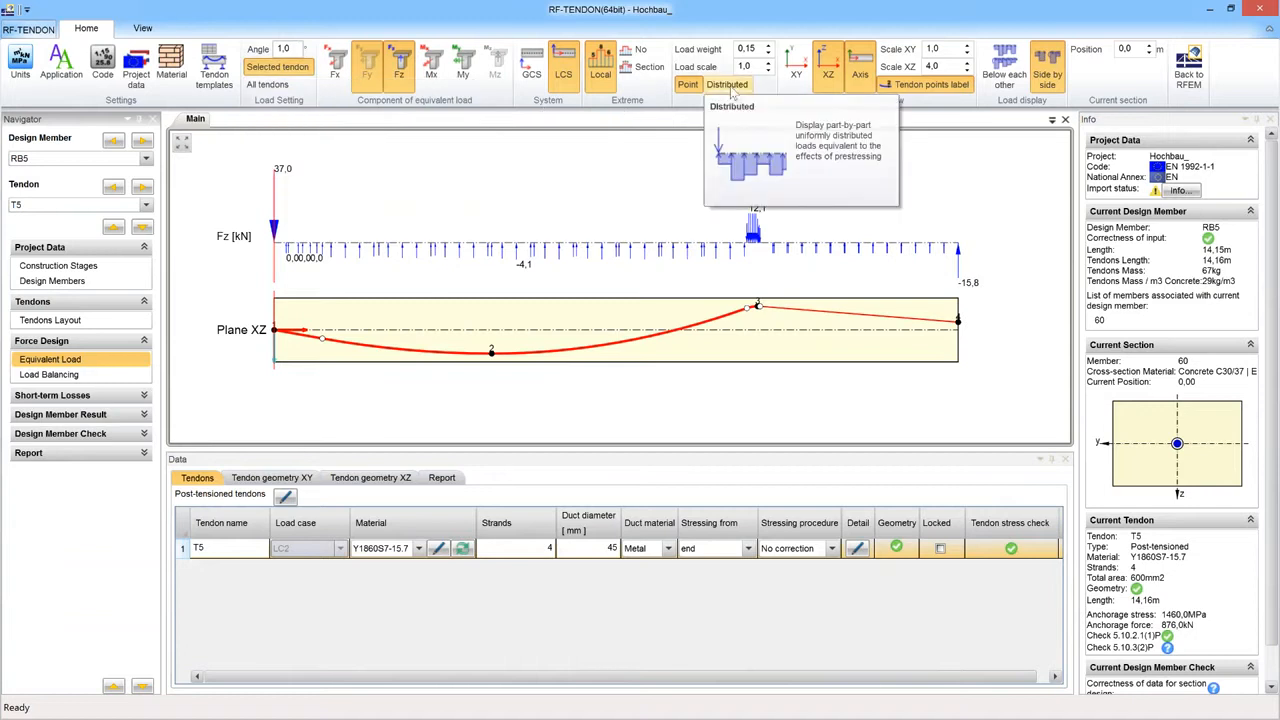
click(728, 86)
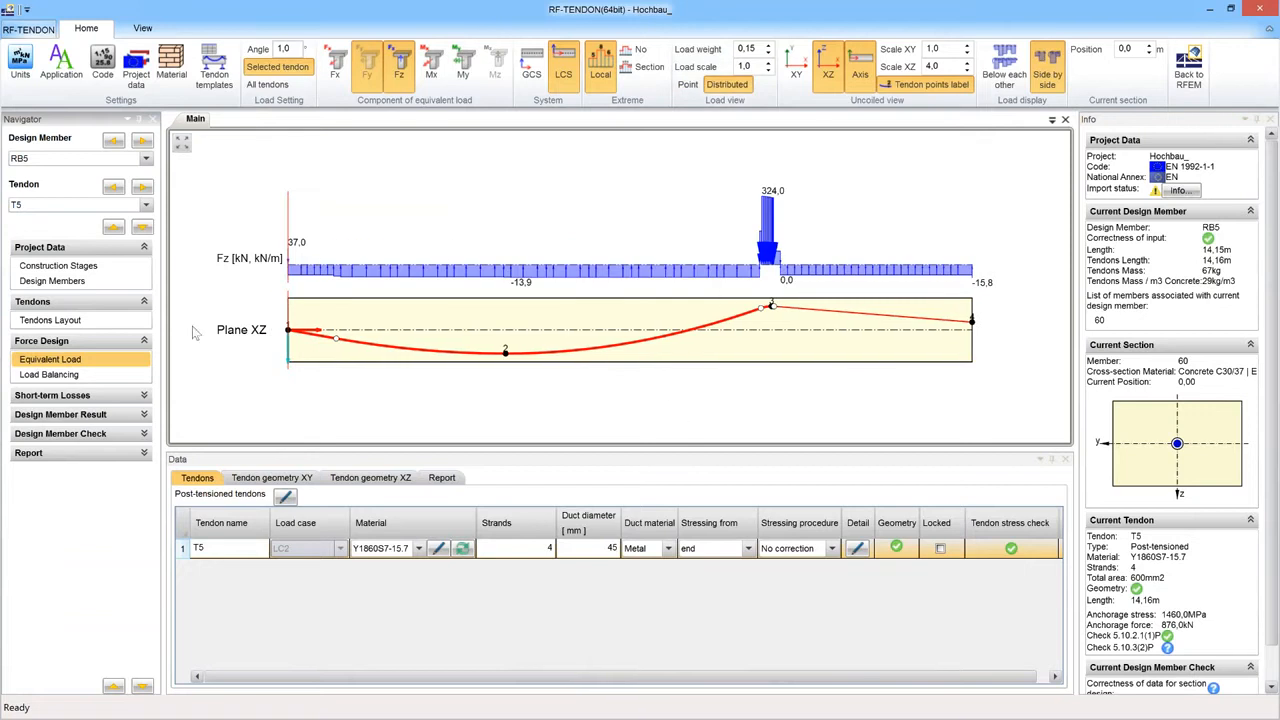
Open Load Balancing under Force Design and examine RB5's unbalanced, external and prestressing equivalent loads.
click(75, 377)
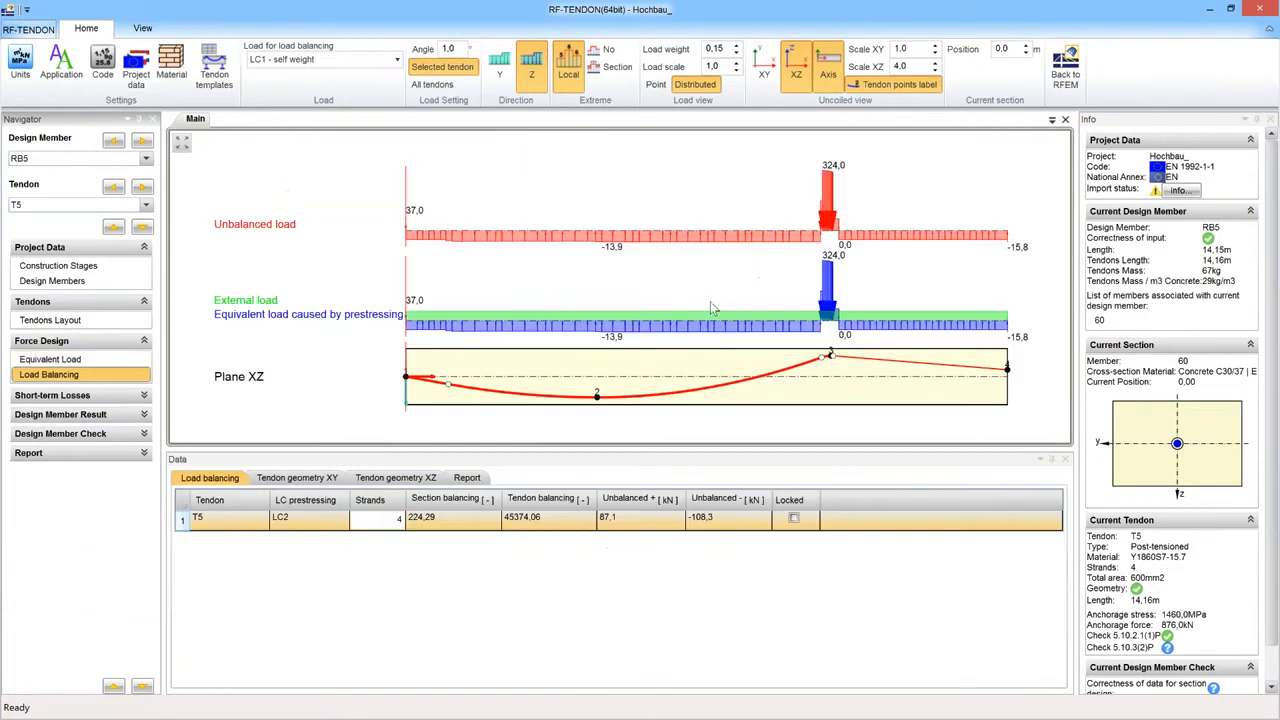
middle_drag(632, 299, 566, 298)
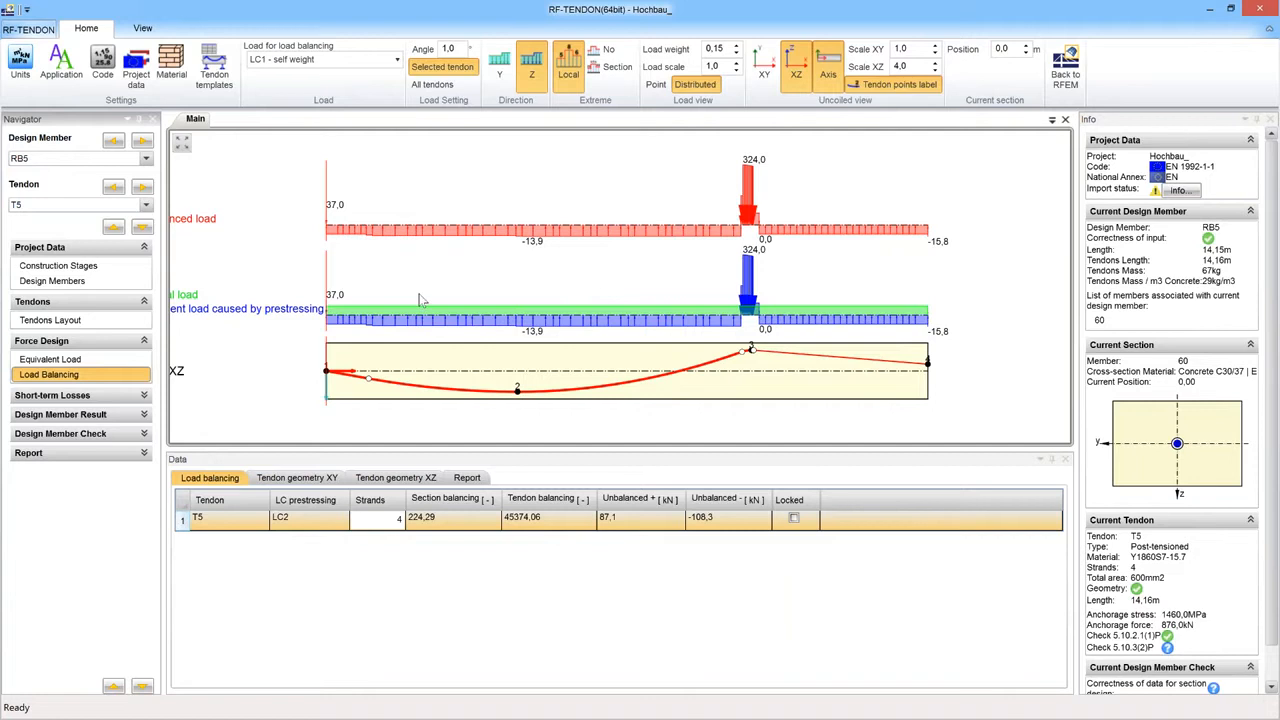
scroll(419, 294, down, 1)
middle_drag(431, 302, 481, 302)
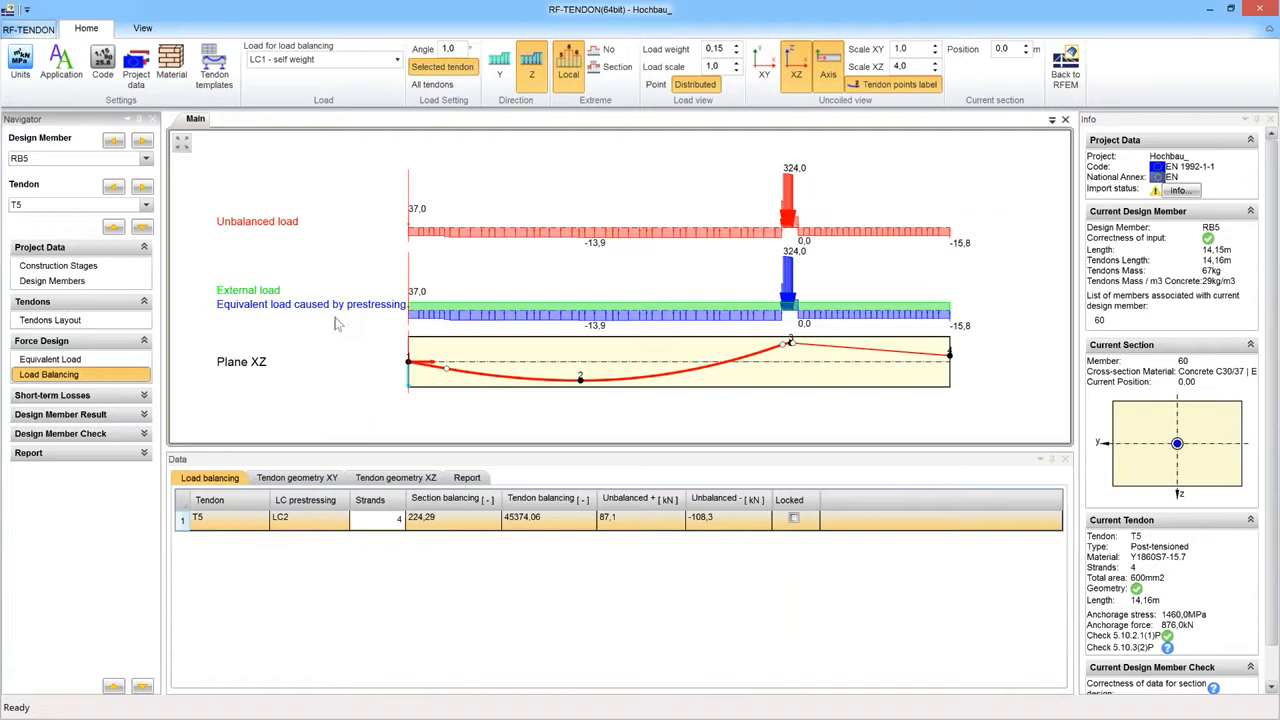
Open the Tendon Stress/Losses results for tendon T5 and compare the diagram with Zero and Min baselines, leaving Min active.
click(88, 396)
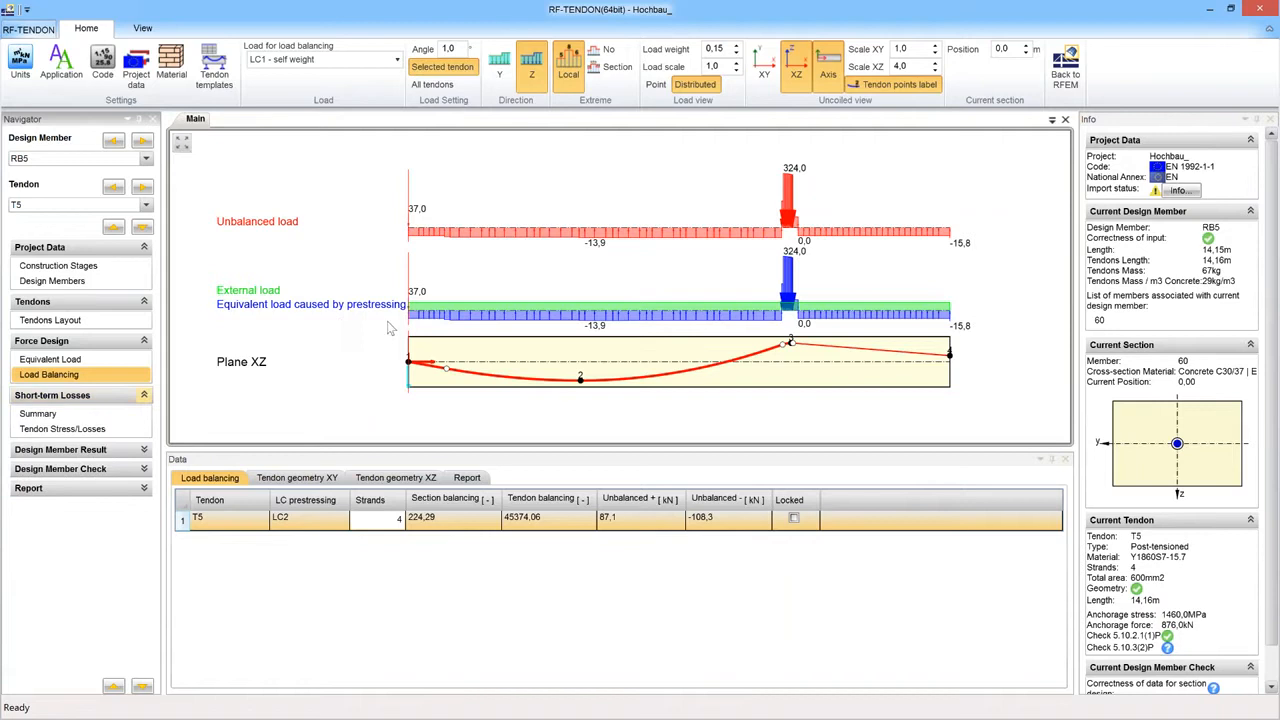
click(64, 429)
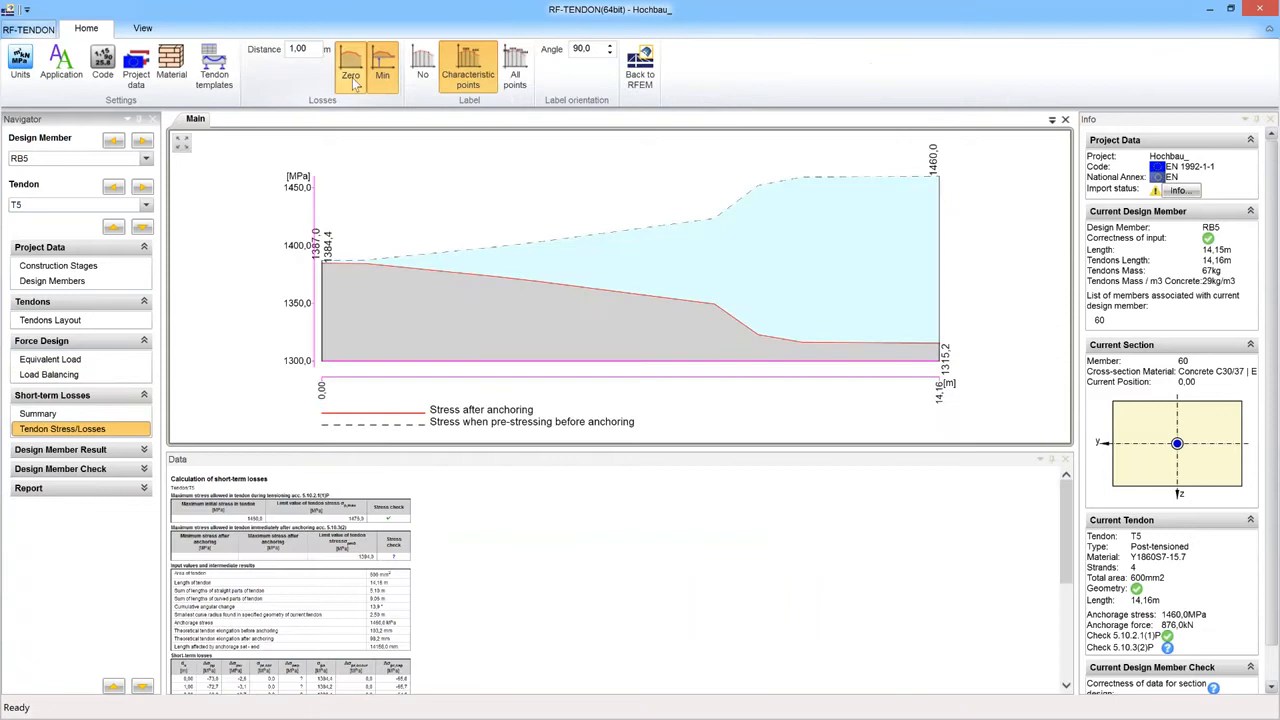
click(352, 77)
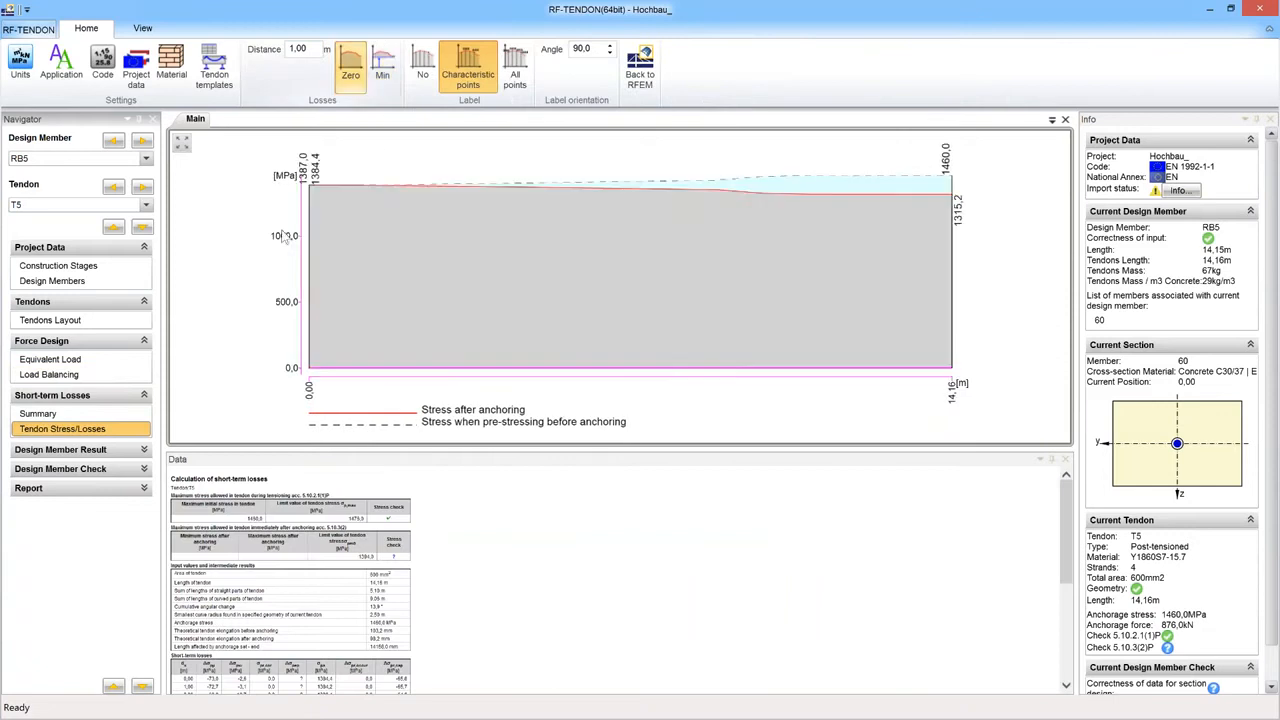
click(384, 66)
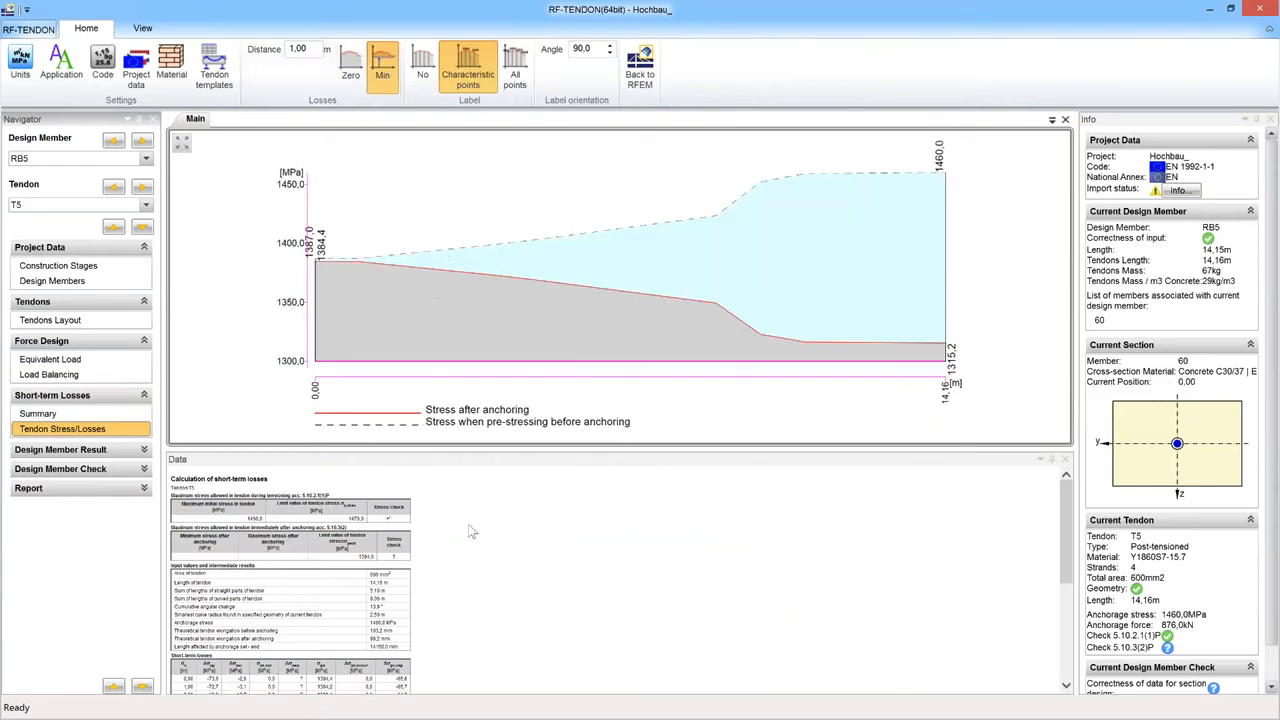
Examine tendon T5's short-term loss calculation, including the stress checks, input values, loss table and symbol explanations.
ctrl+scroll(466, 541, up, 4)
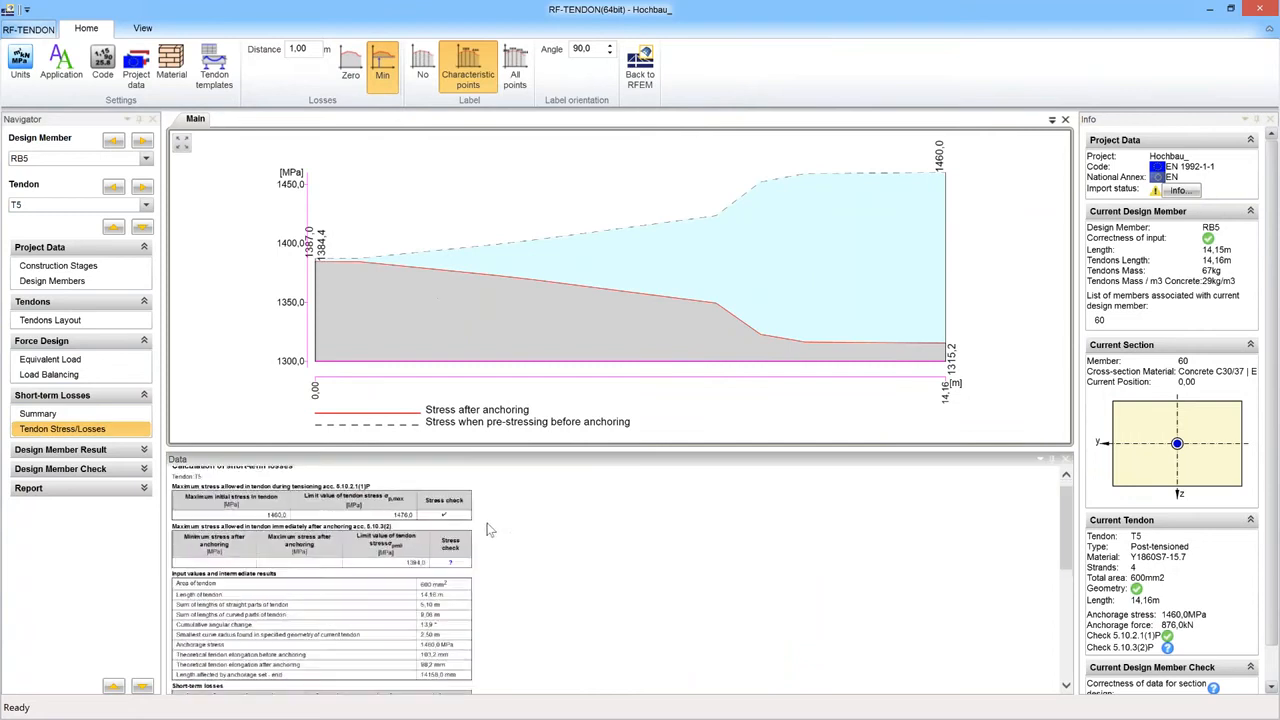
ctrl+scroll(645, 523, up, 3)
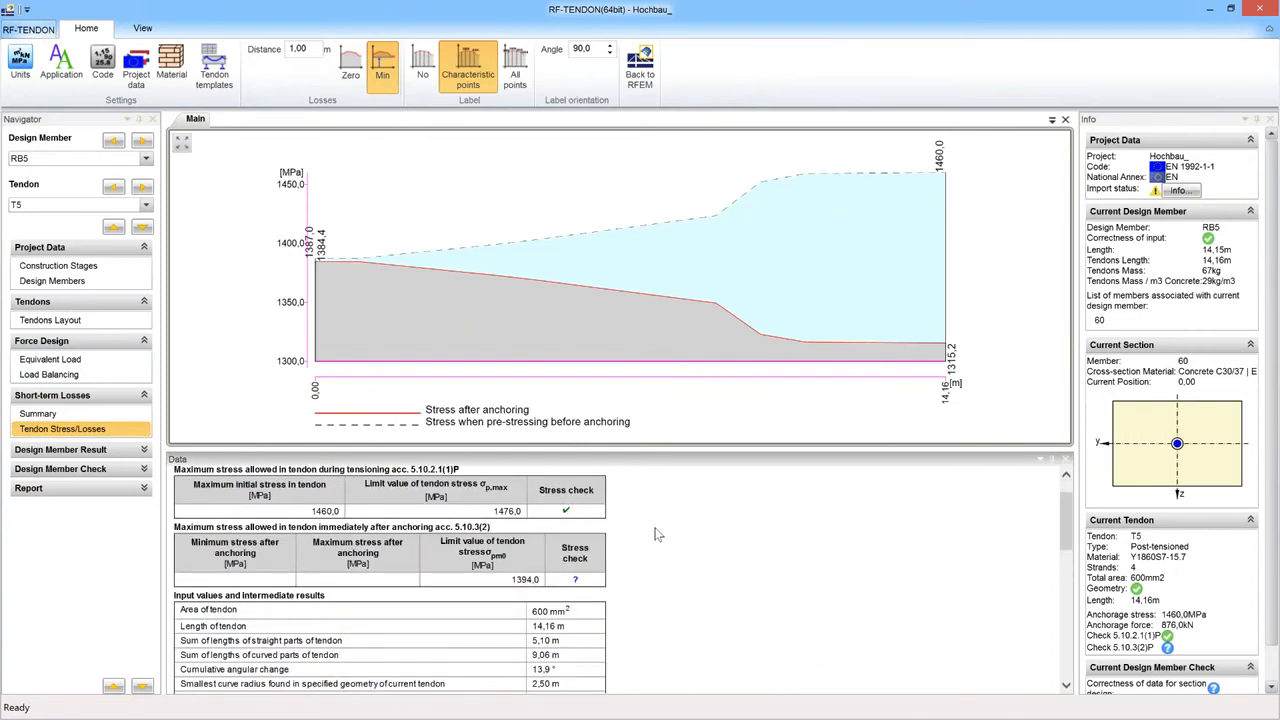
scroll(655, 527, down, 3)
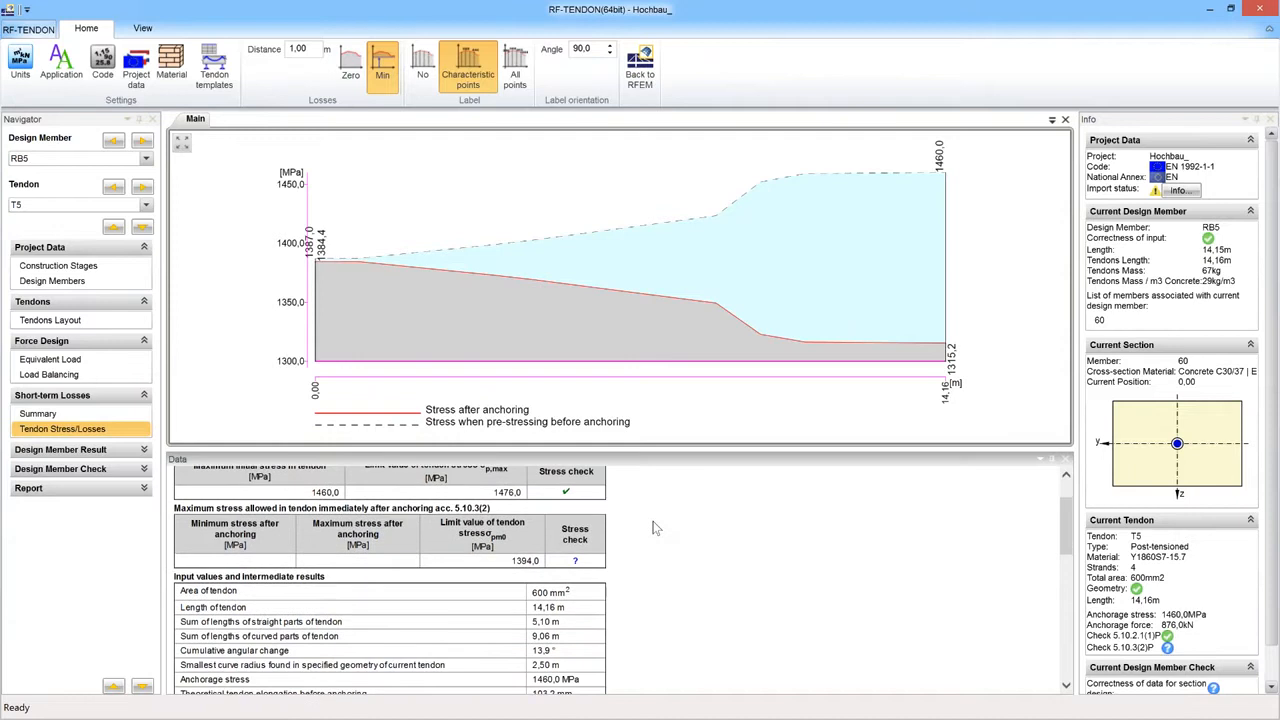
scroll(655, 527, down, 3)
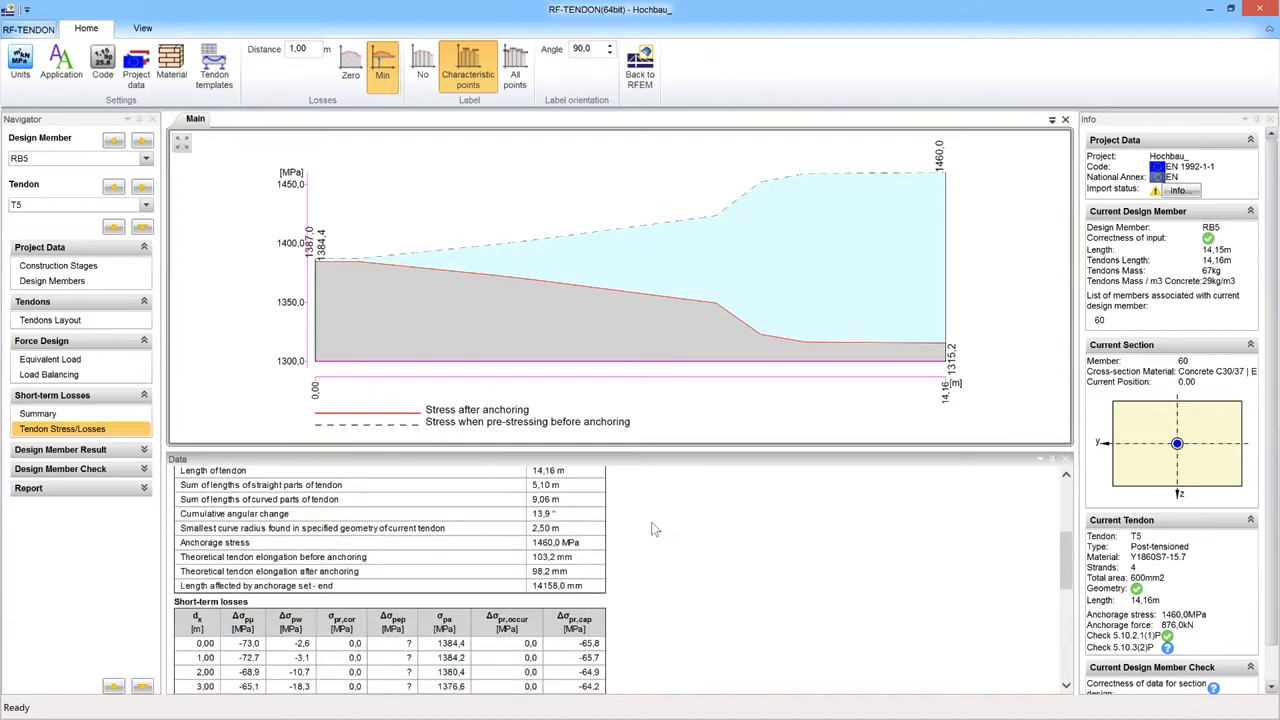
scroll(652, 531, down, 3)
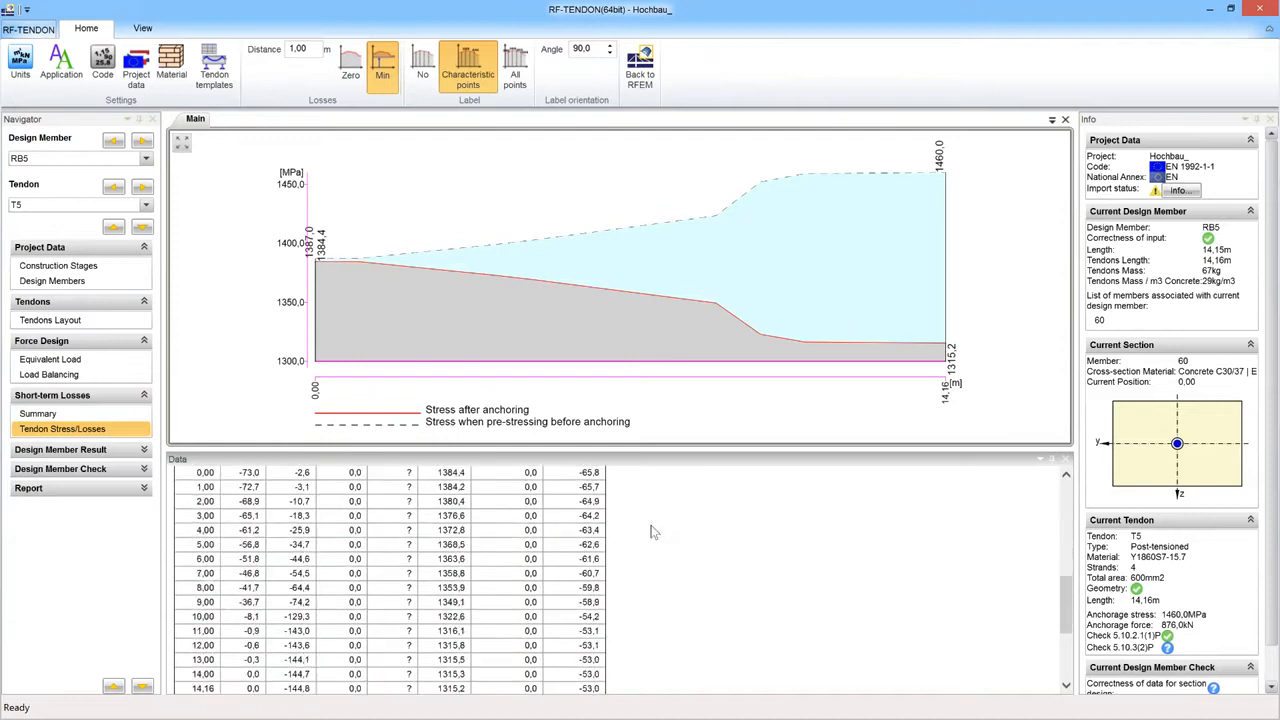
scroll(652, 523, down, 2)
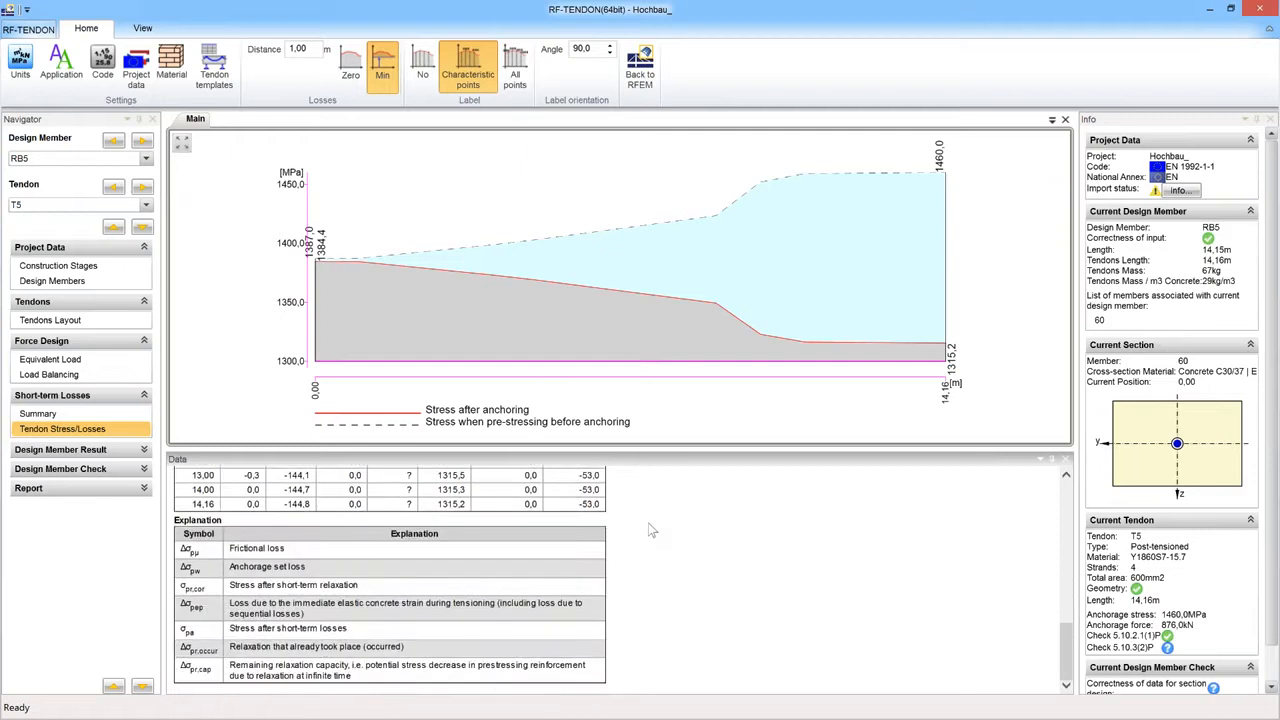
scroll(652, 523, up, 1)
Open the Short-term Losses summary and examine tendon T5's prestressing table and its symbol explanations.
click(48, 425)
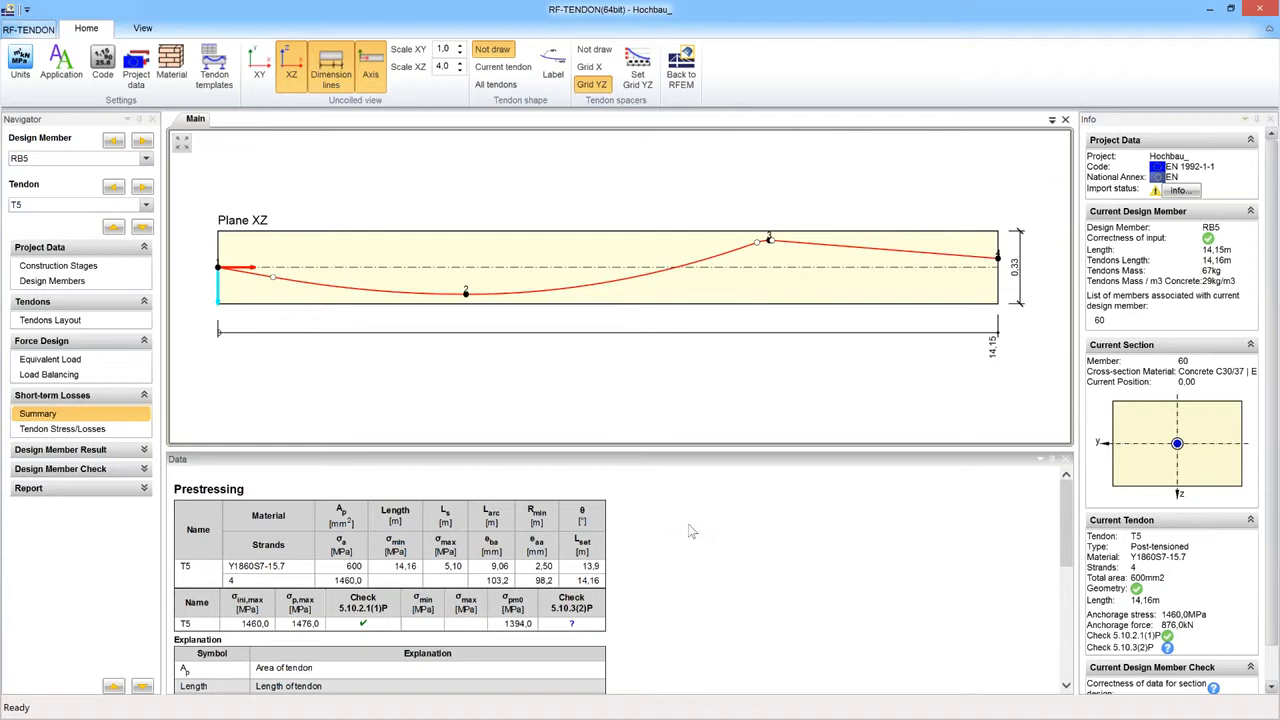
scroll(689, 526, down, 1)
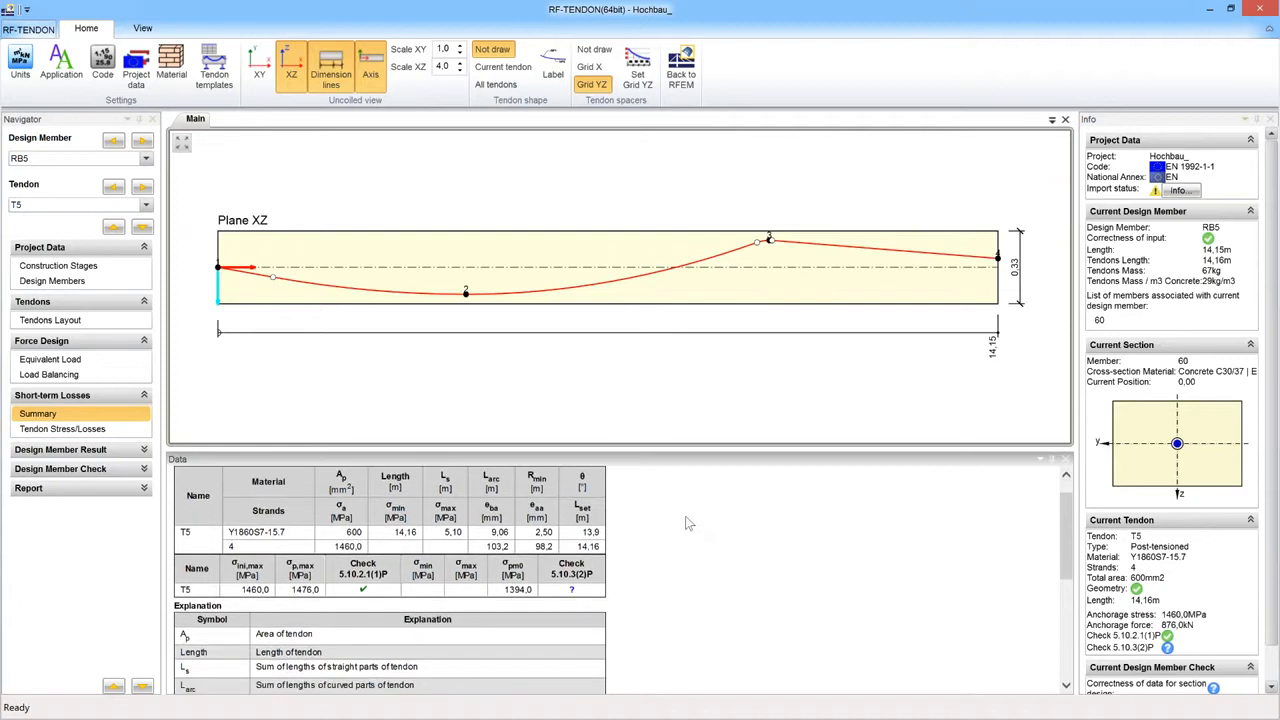
scroll(693, 517, down, 3)
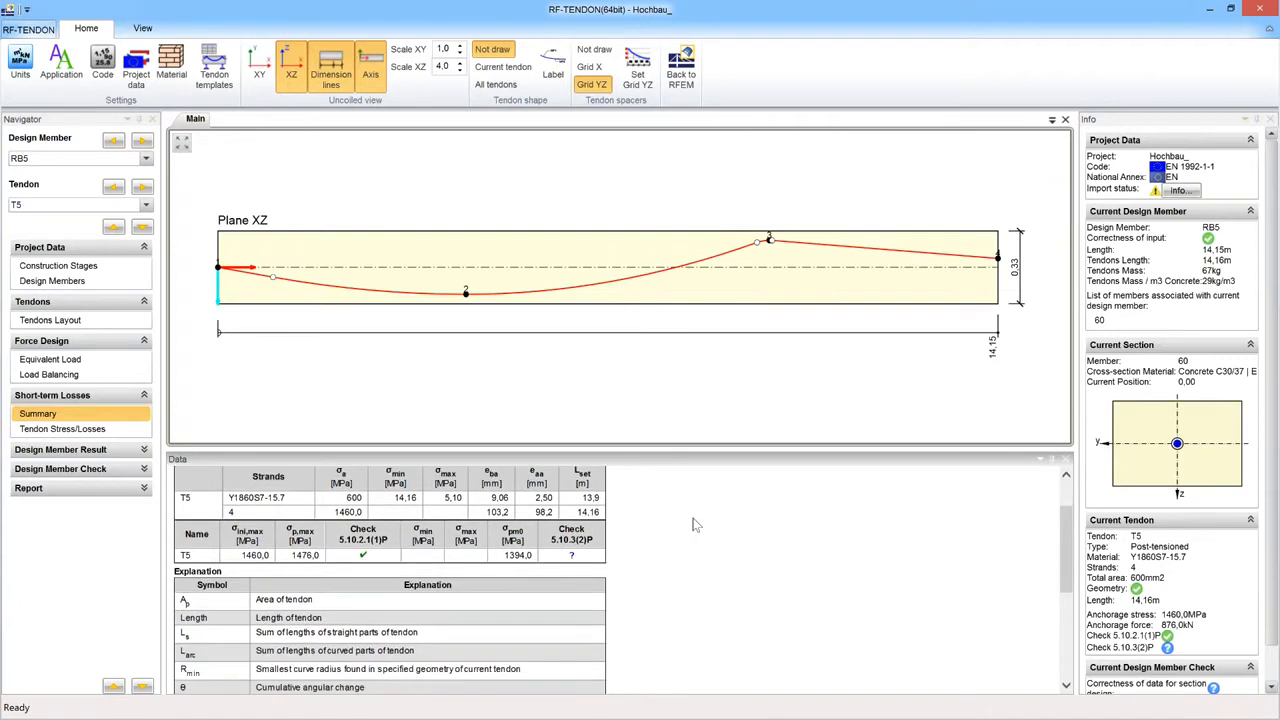
scroll(700, 526, down, 1)
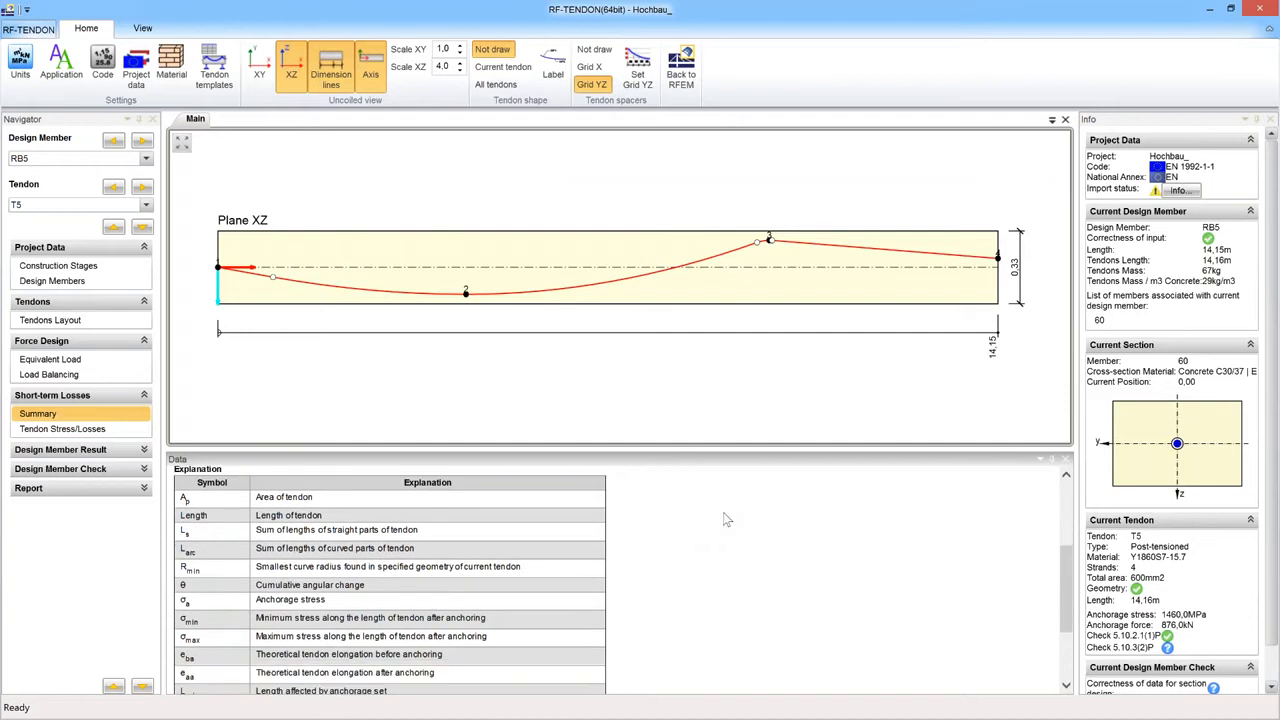
scroll(728, 519, down, 1)
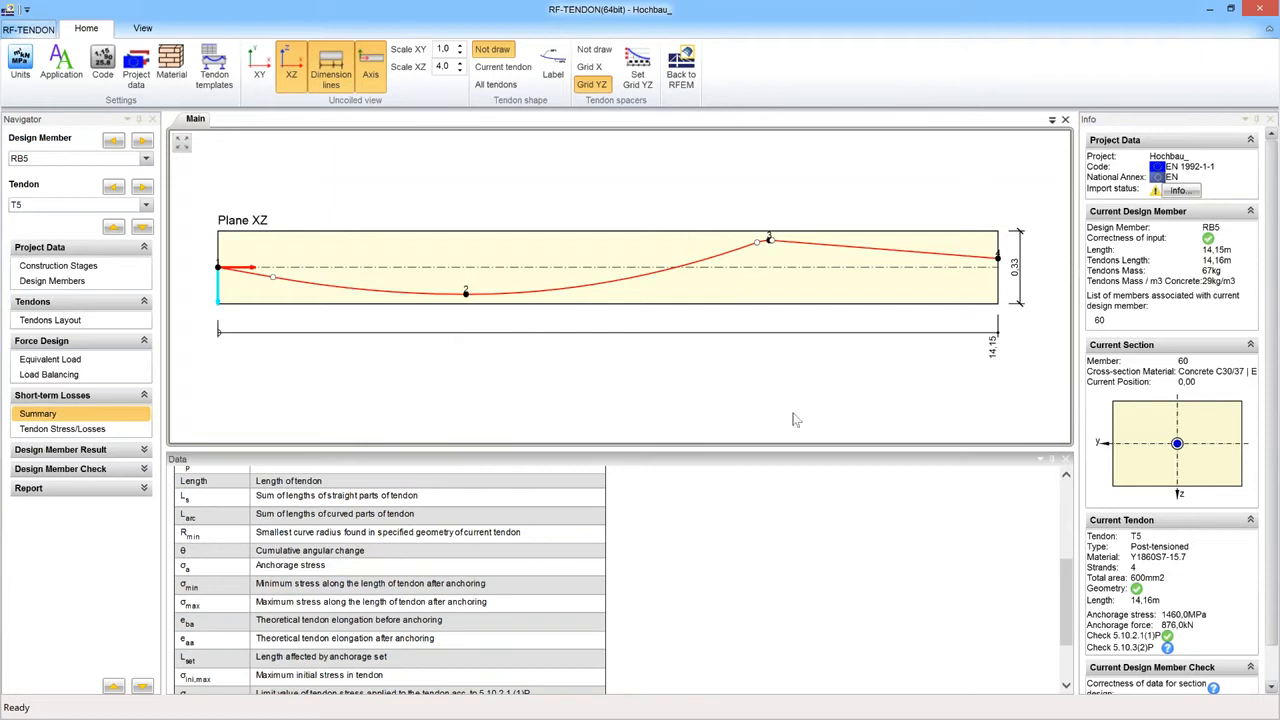
scroll(745, 518, up, 6)
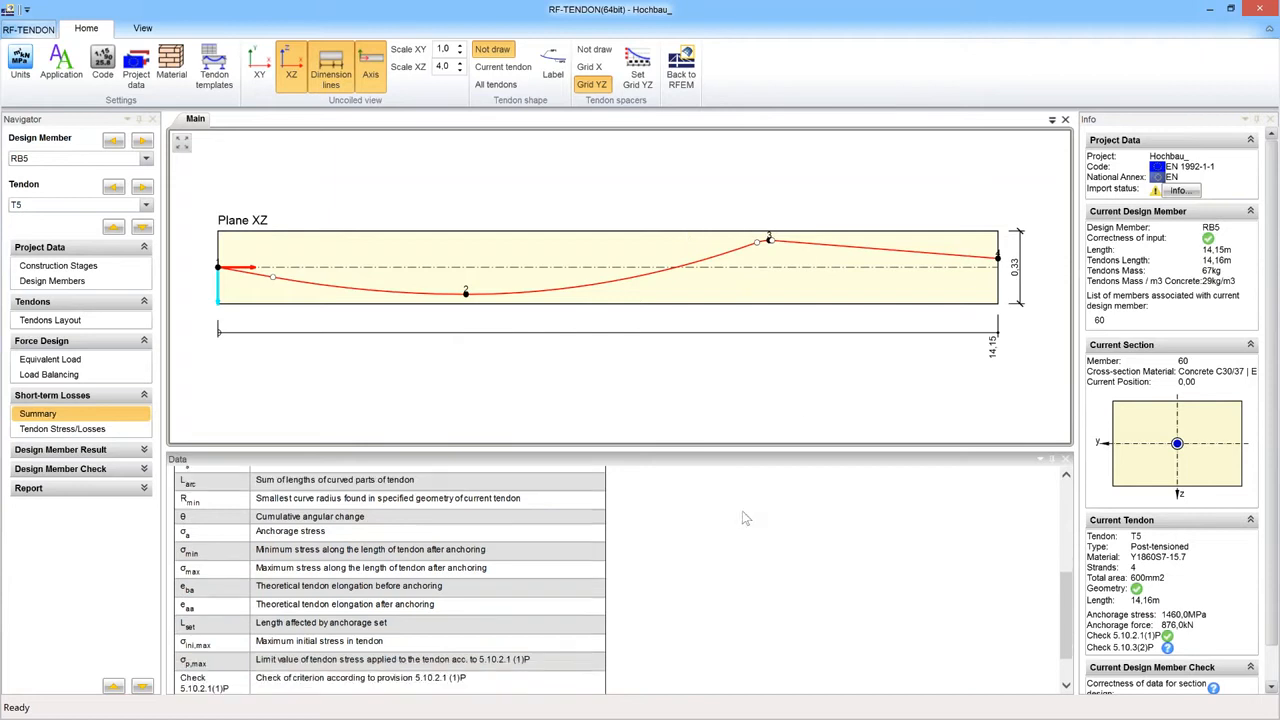
Open the Internal Forces view of the Design Member Result for RB5.
click(76, 451)
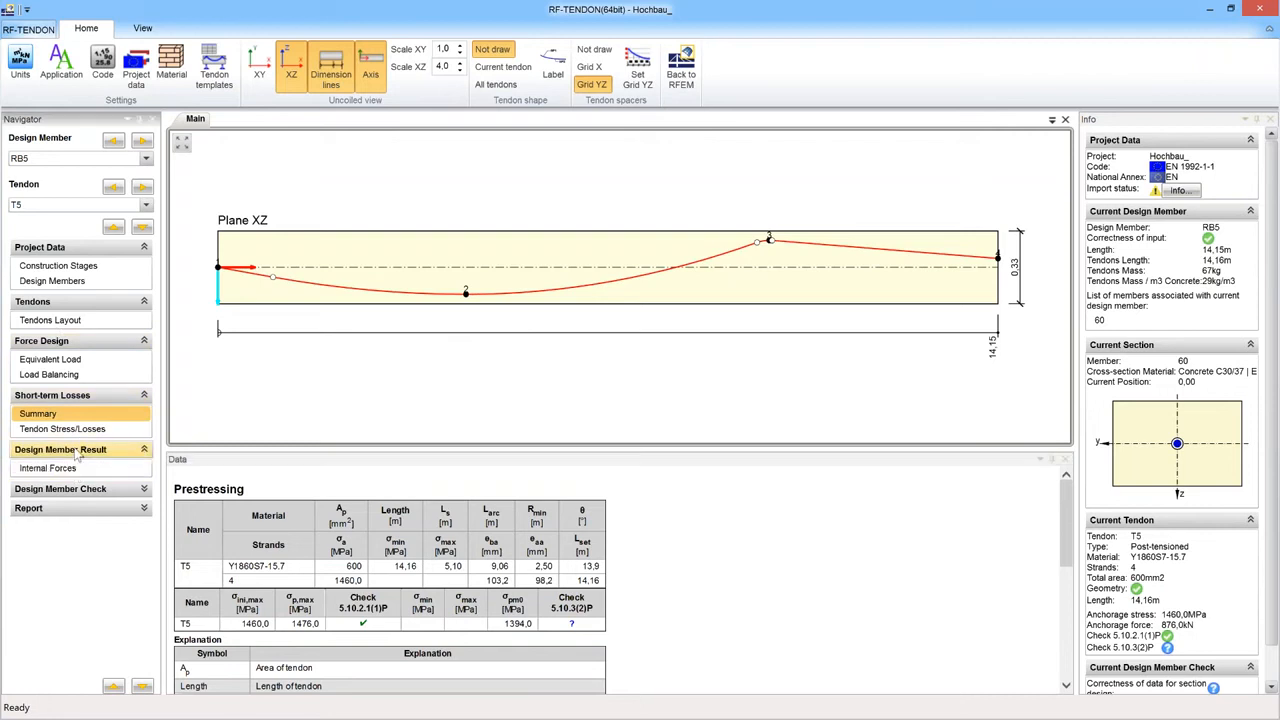
click(143, 470)
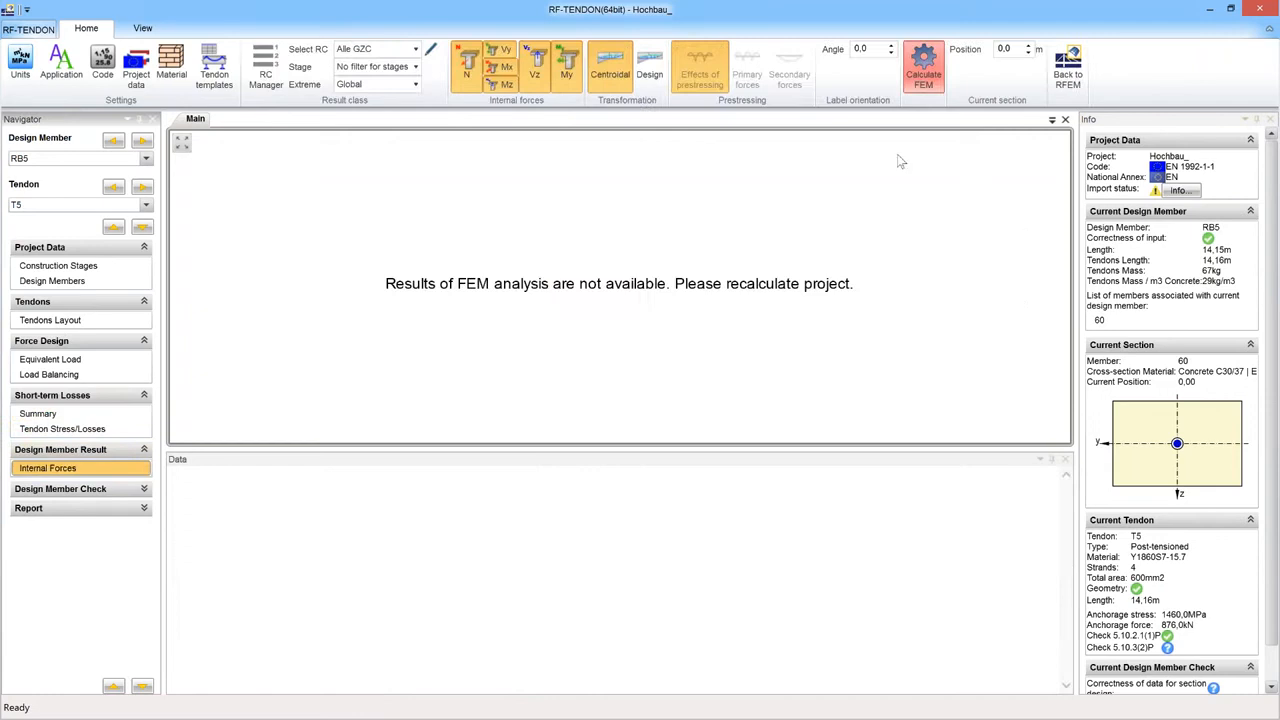
Examine the Construction Stages of the Design Member Check and RB5's Reinforcement zones.
click(84, 490)
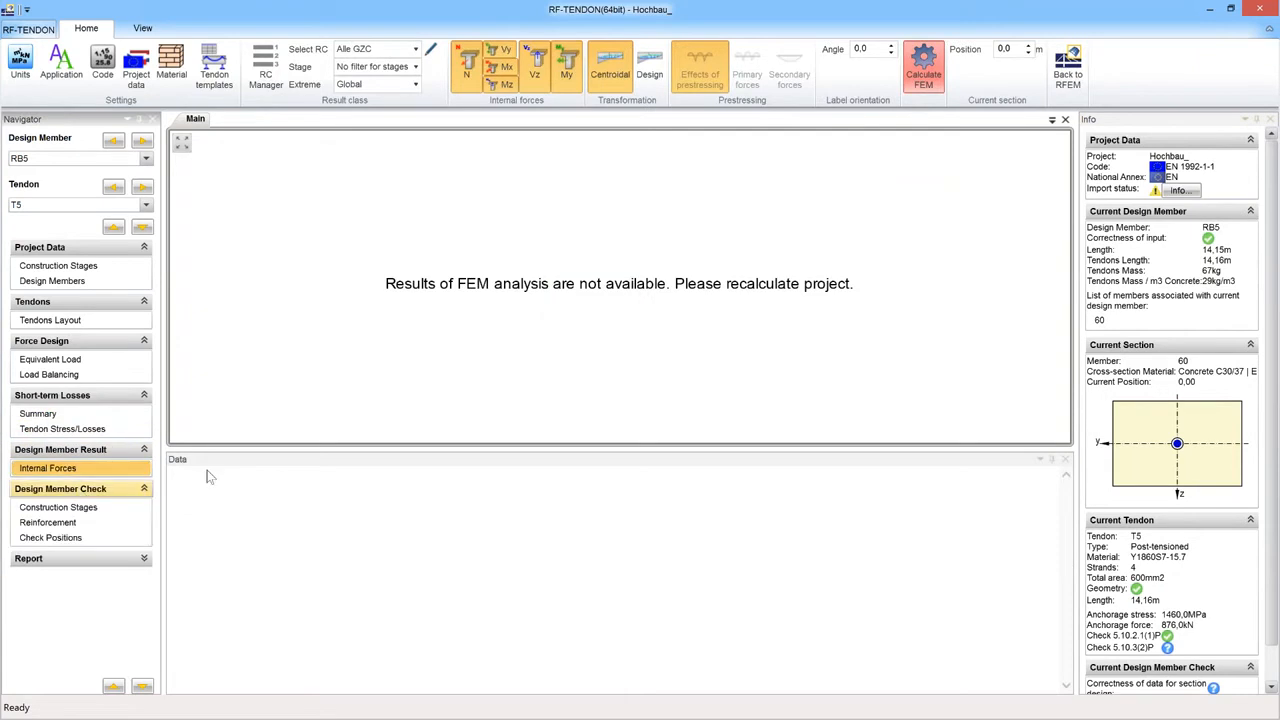
click(70, 508)
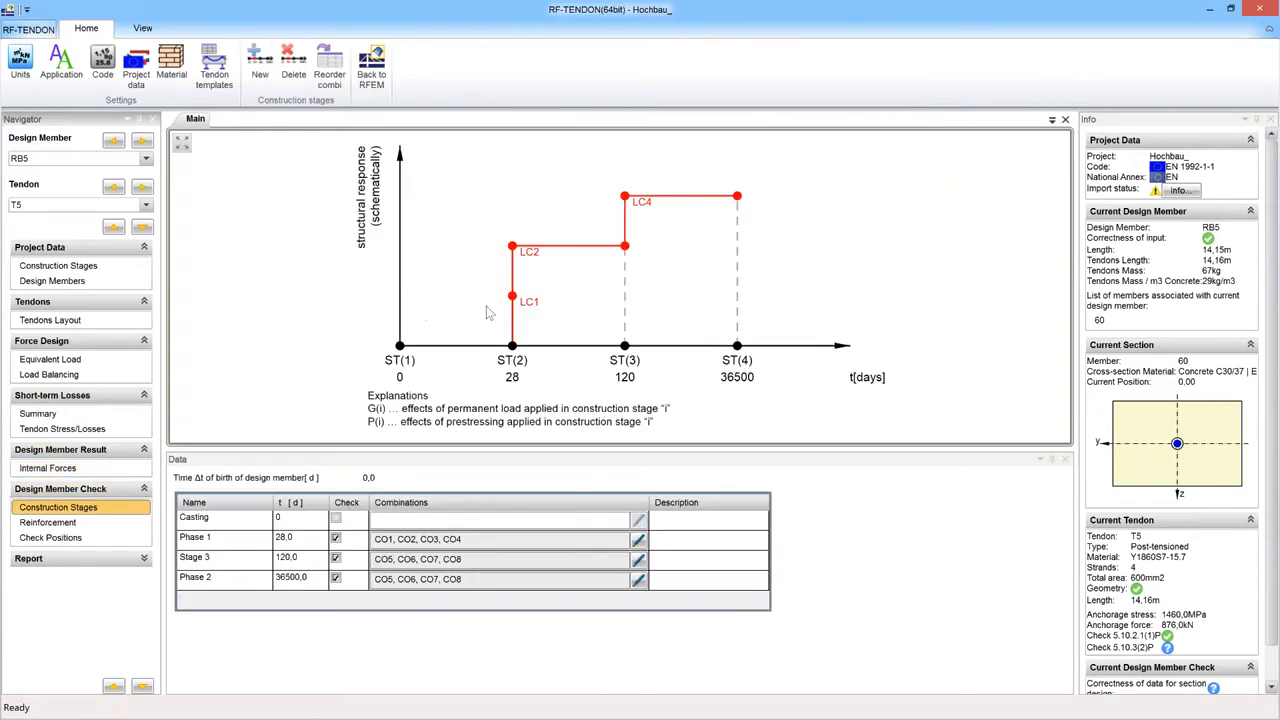
click(48, 523)
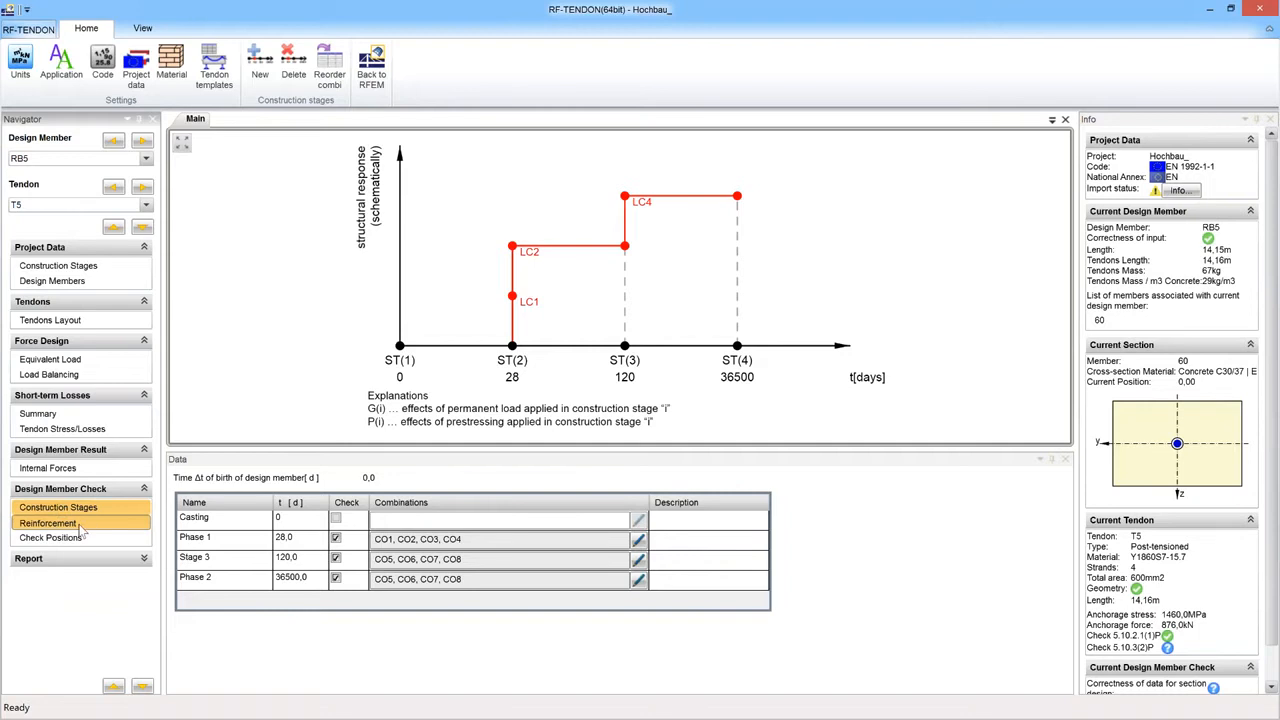
click(88, 525)
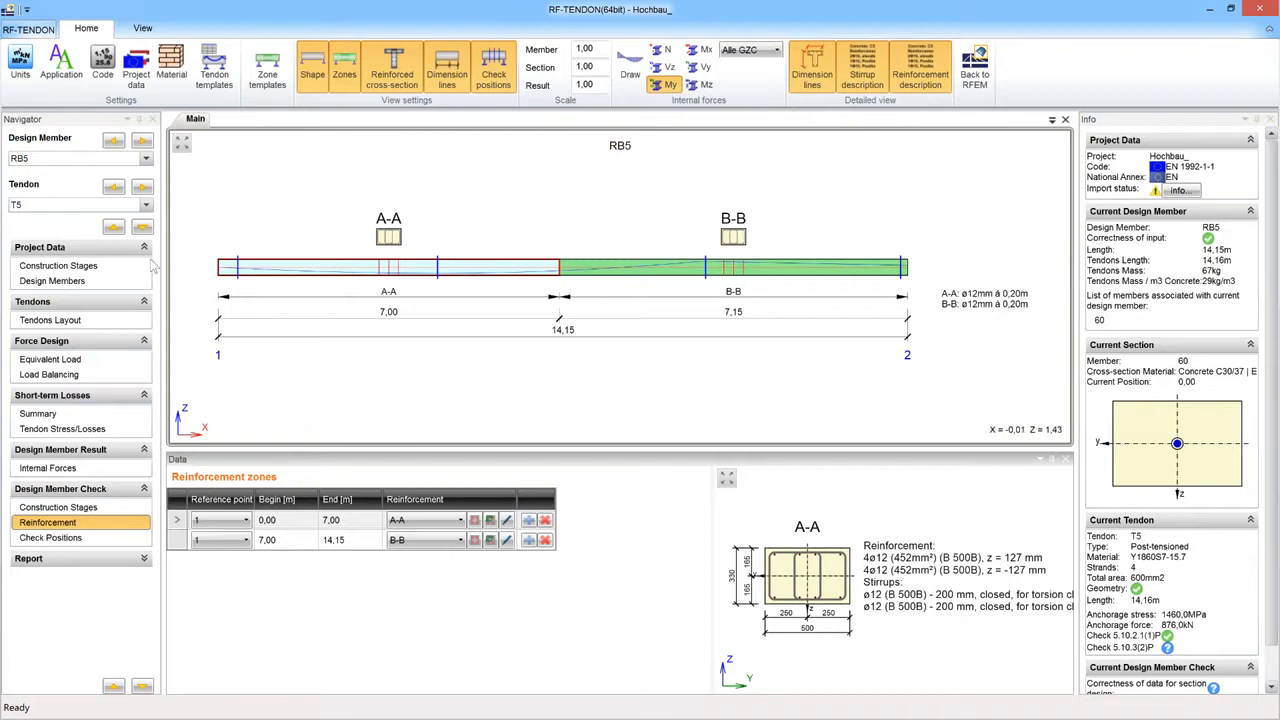
Display RB5's tendon layout as a cross-section and advance the section position to 14.15 m.
click(72, 322)
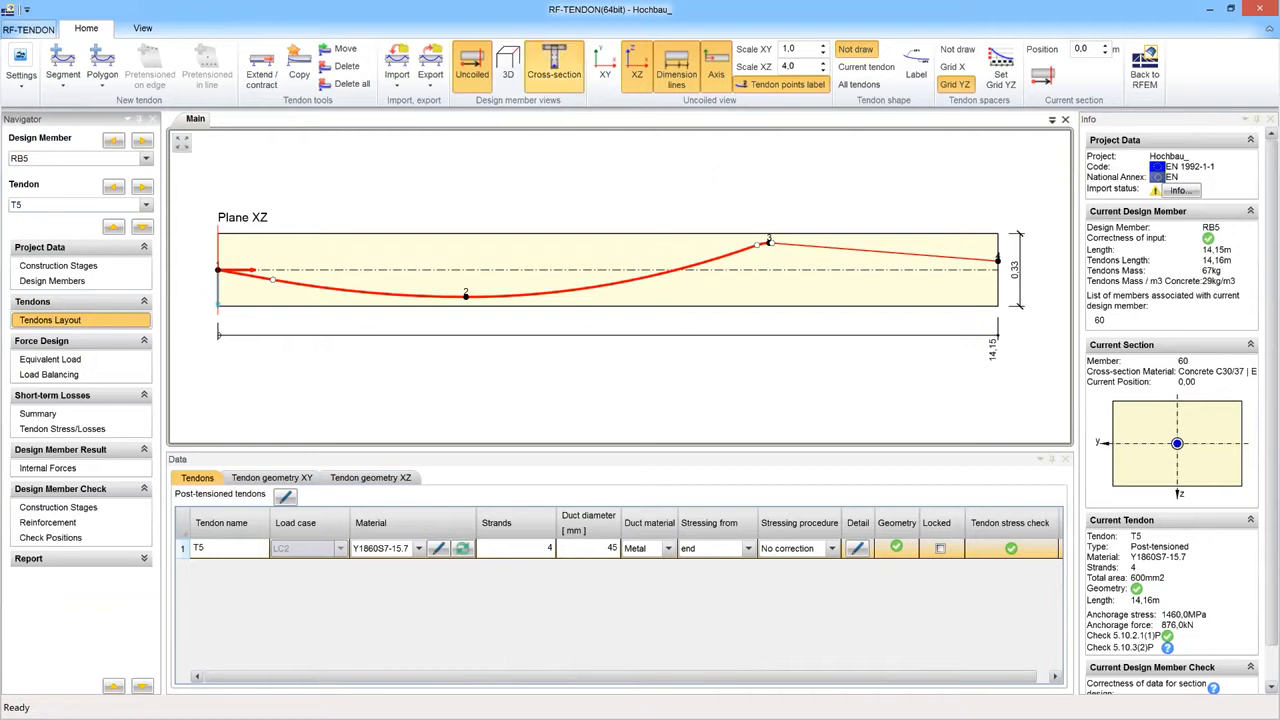
click(554, 67)
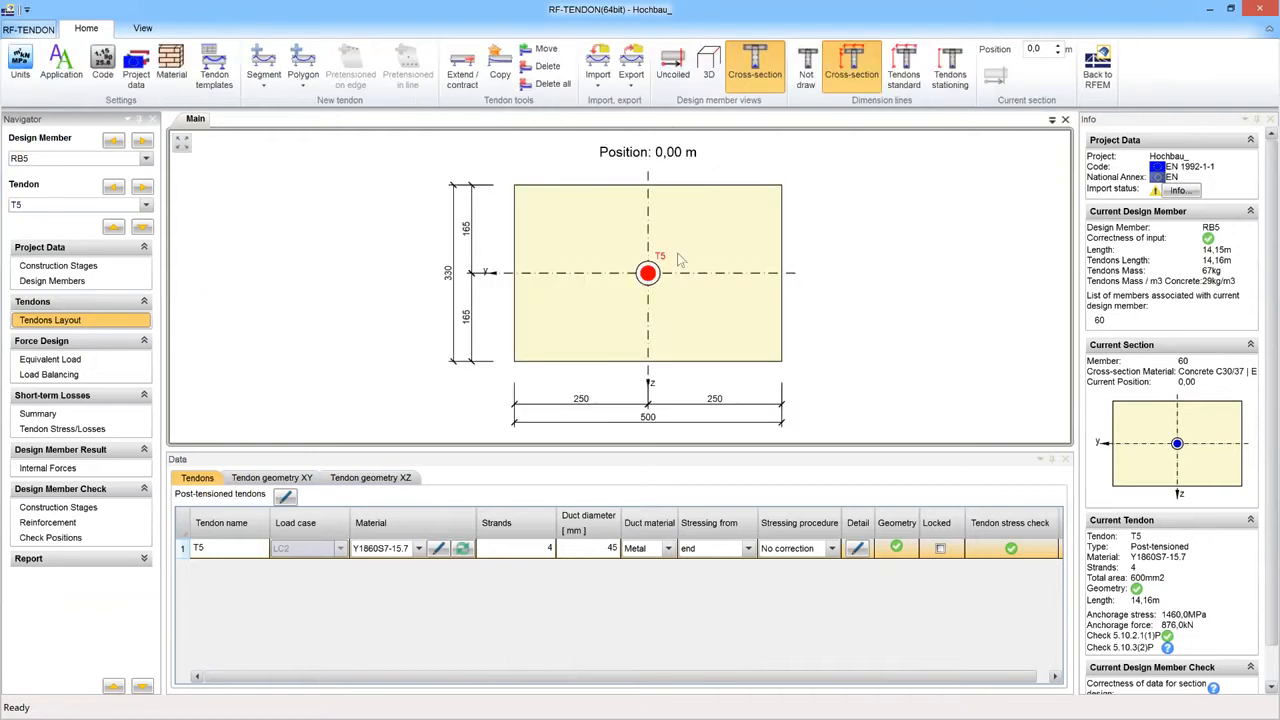
click(1058, 45)
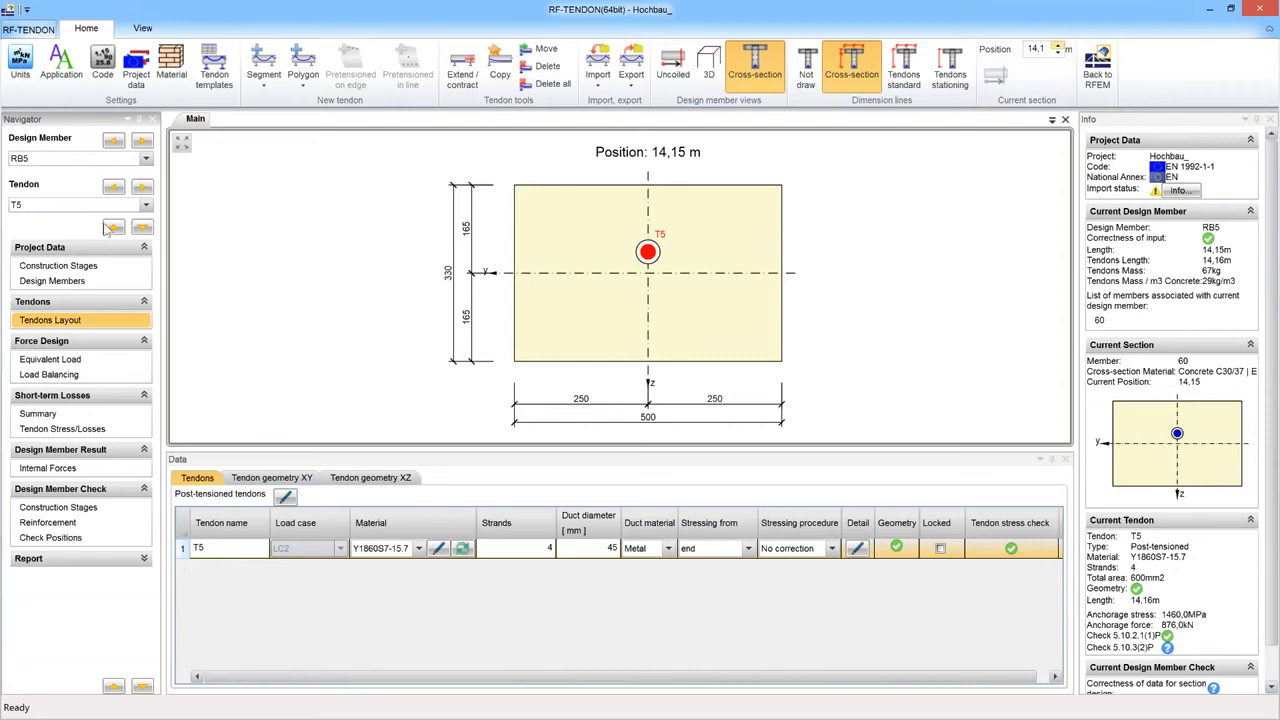
Switch the design member to RIB1.
click(146, 159)
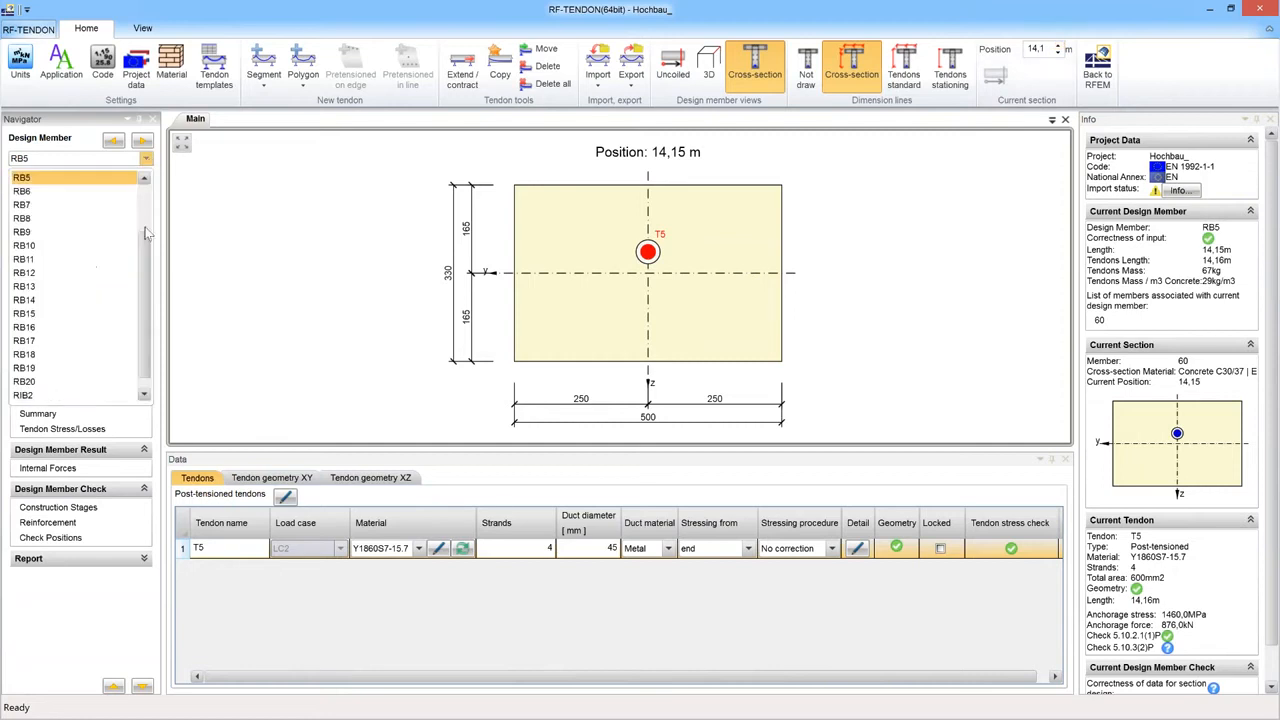
drag(146, 240, 146, 194)
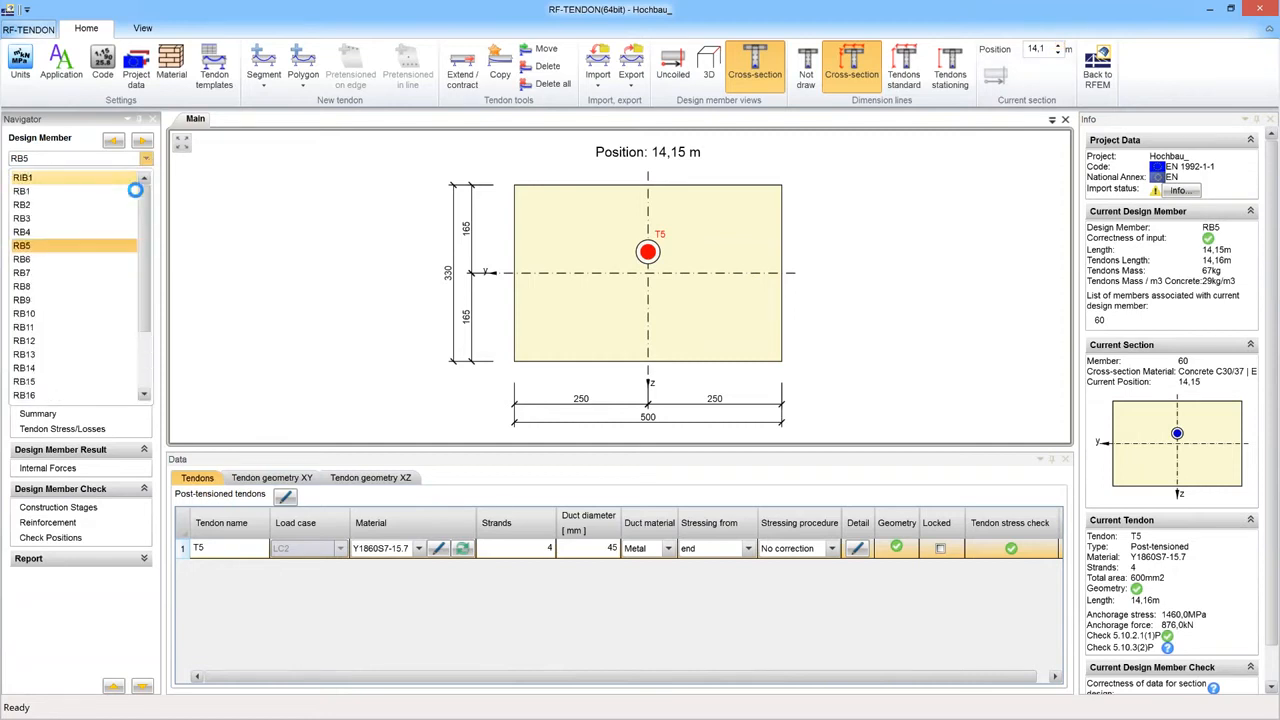
click(105, 177)
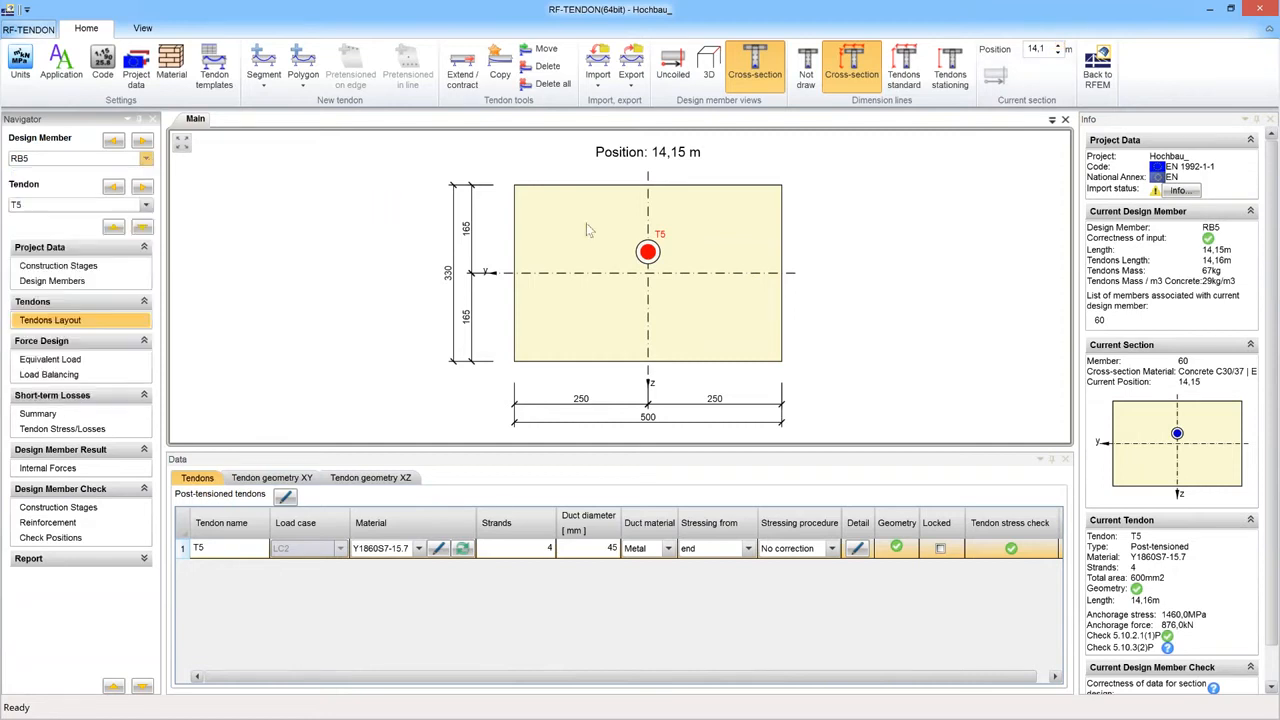
Advance RIB1's tendon cross-section along the member to position 17.00 m, following tendon T1's location.
click(1057, 45)
click(1057, 45)
click(1058, 46)
click(1058, 46)
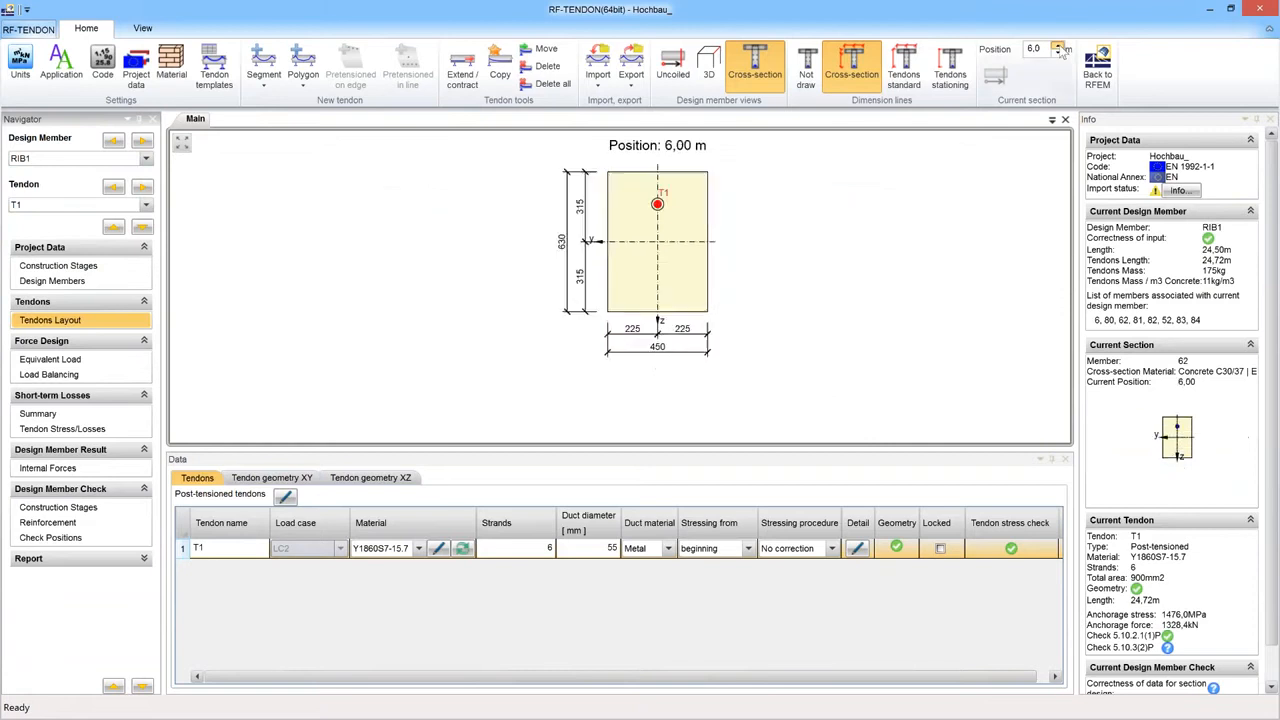
click(1058, 46)
click(1058, 46)
click(1058, 46)
click(1058, 46)
click(1058, 46)
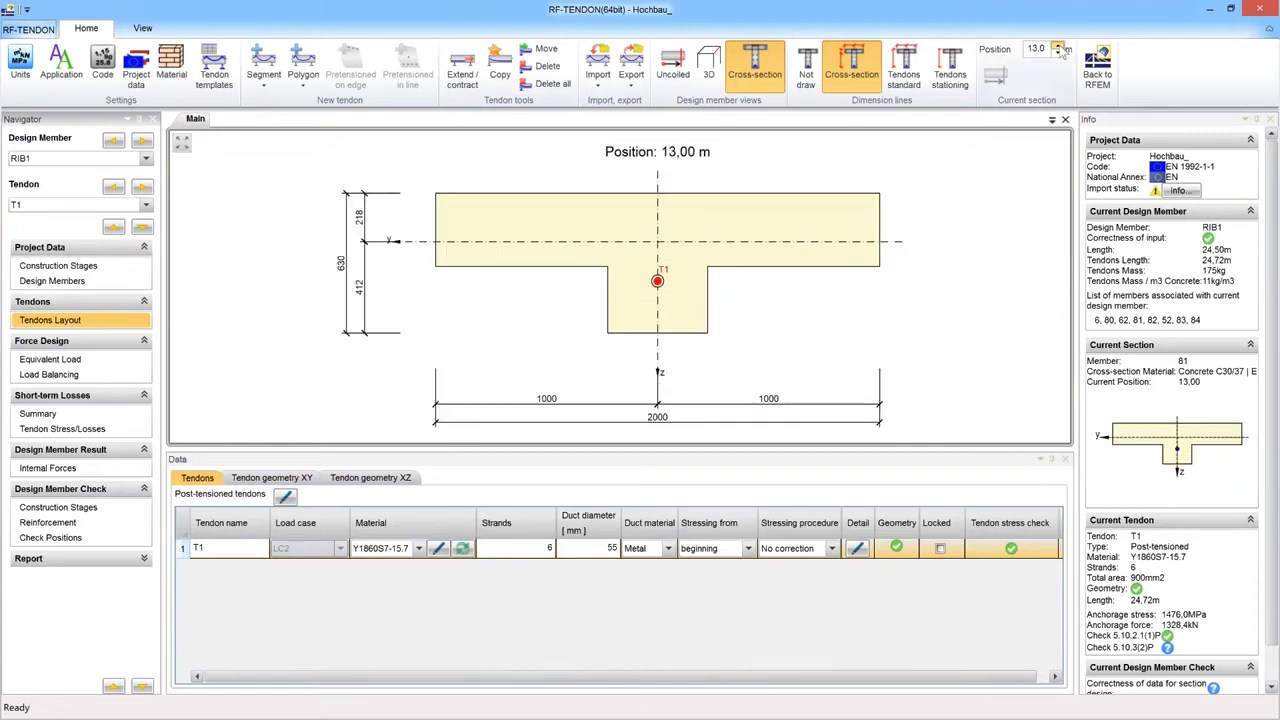
click(1058, 46)
click(1058, 46)
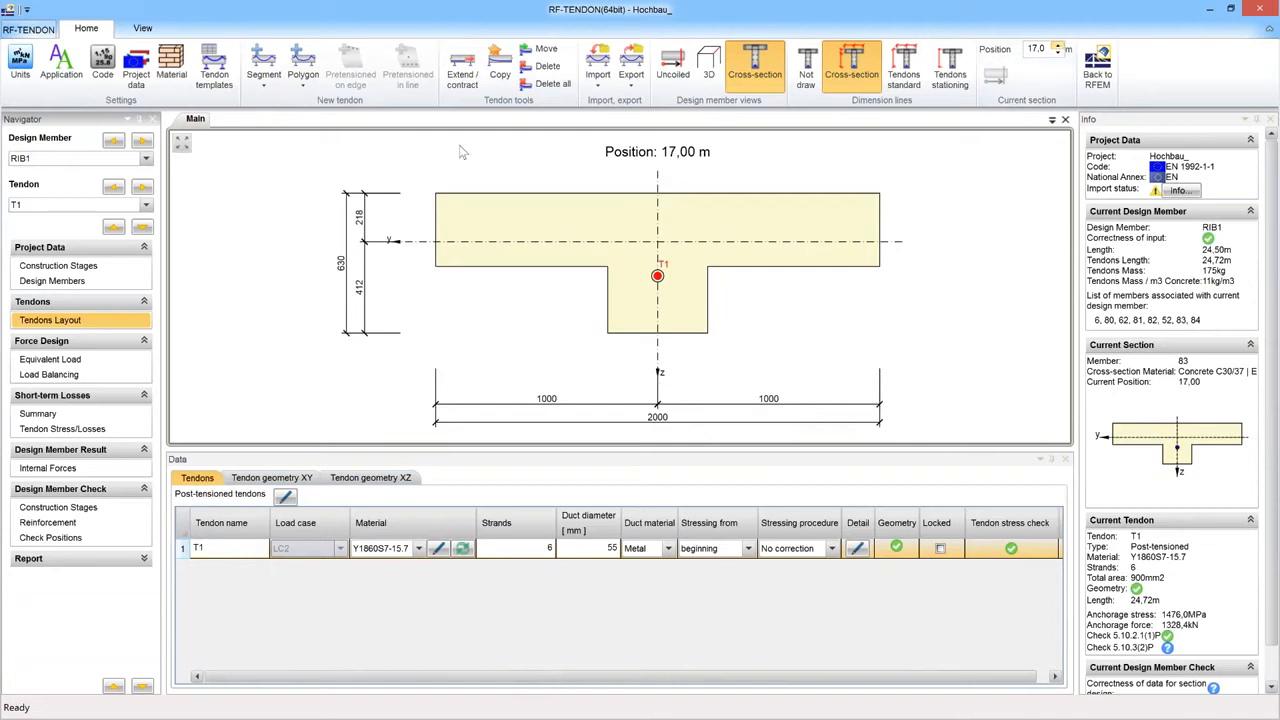
Show RIB1's tendon layout in the uncoiled view and open its Reinforcement zones.
click(670, 68)
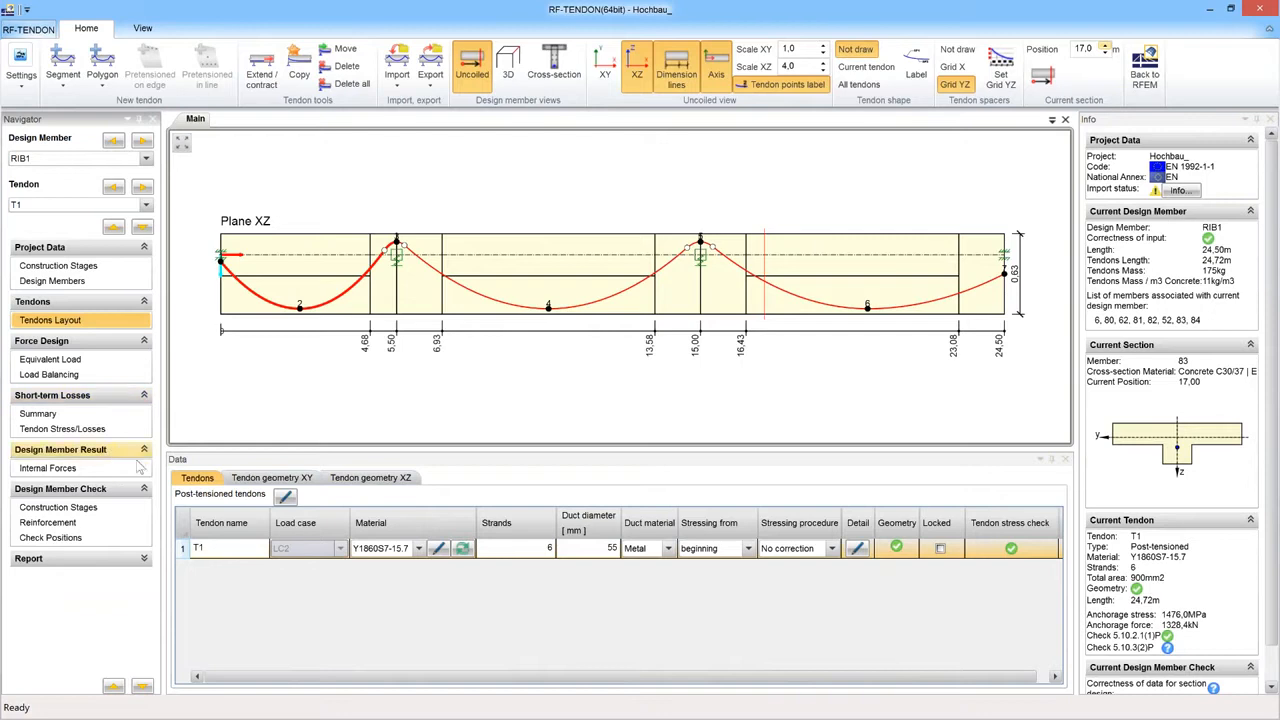
click(62, 524)
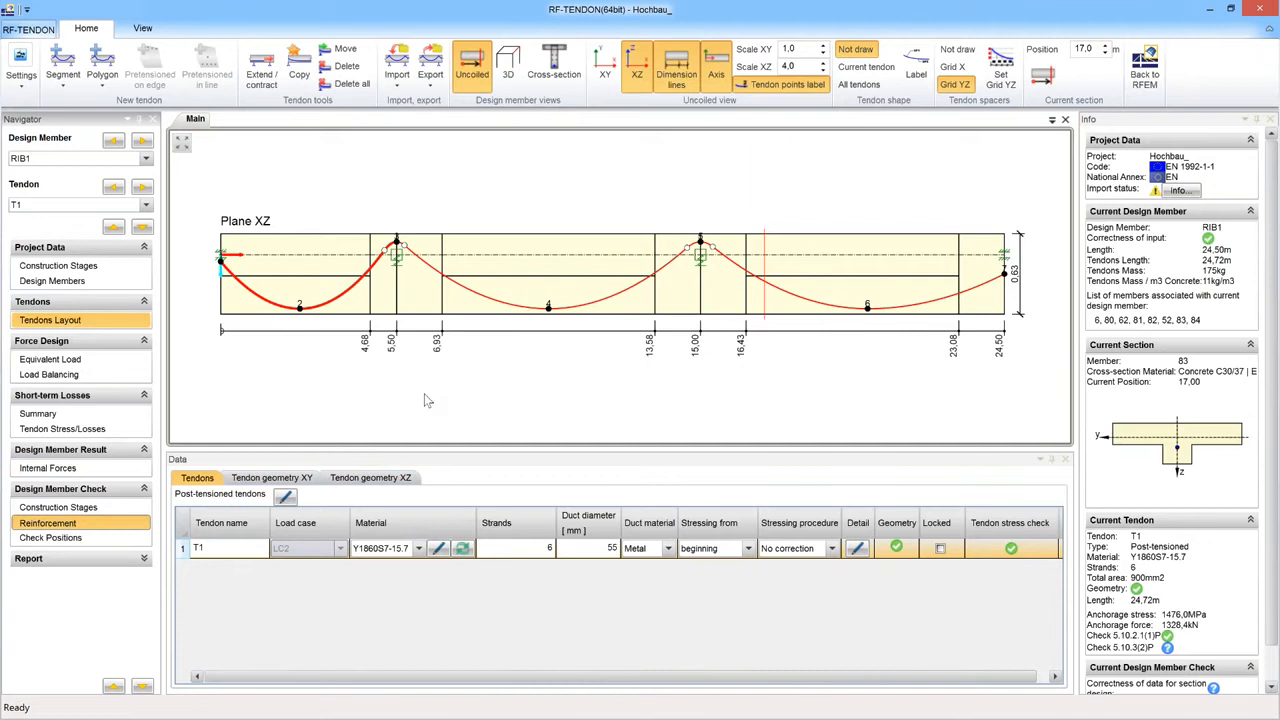
Switch the design member back to RB5.
click(146, 159)
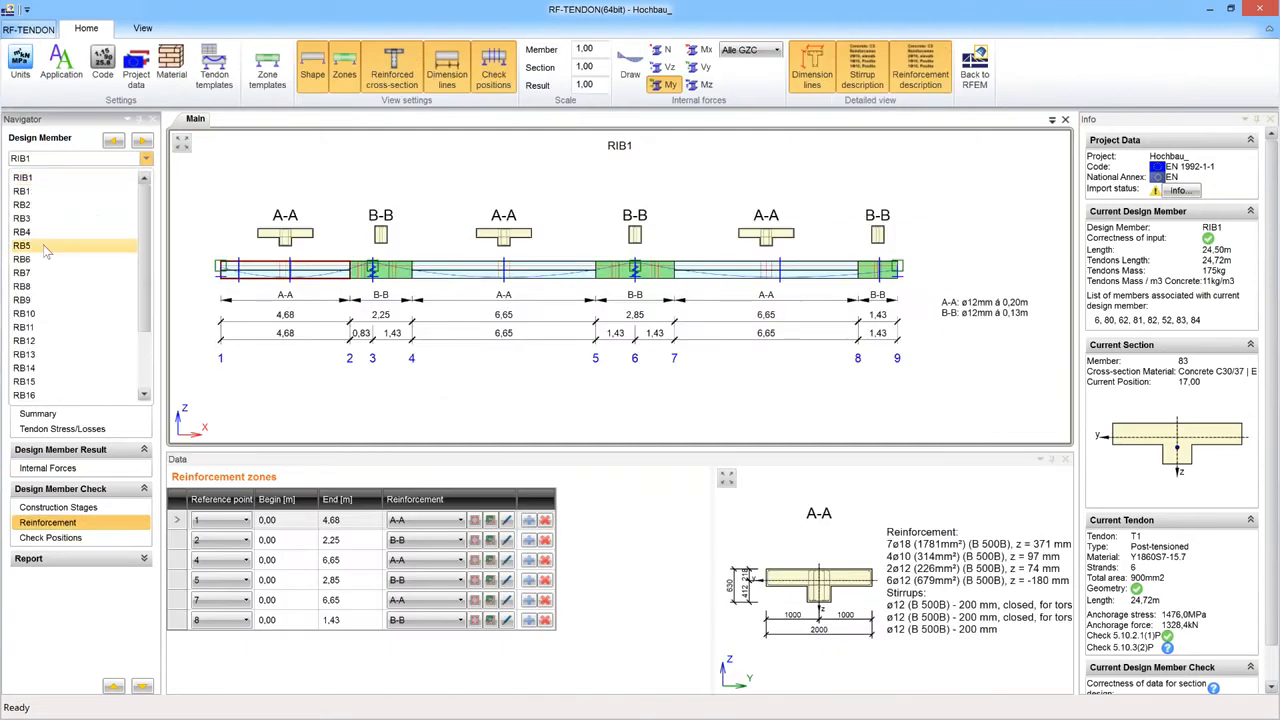
click(45, 247)
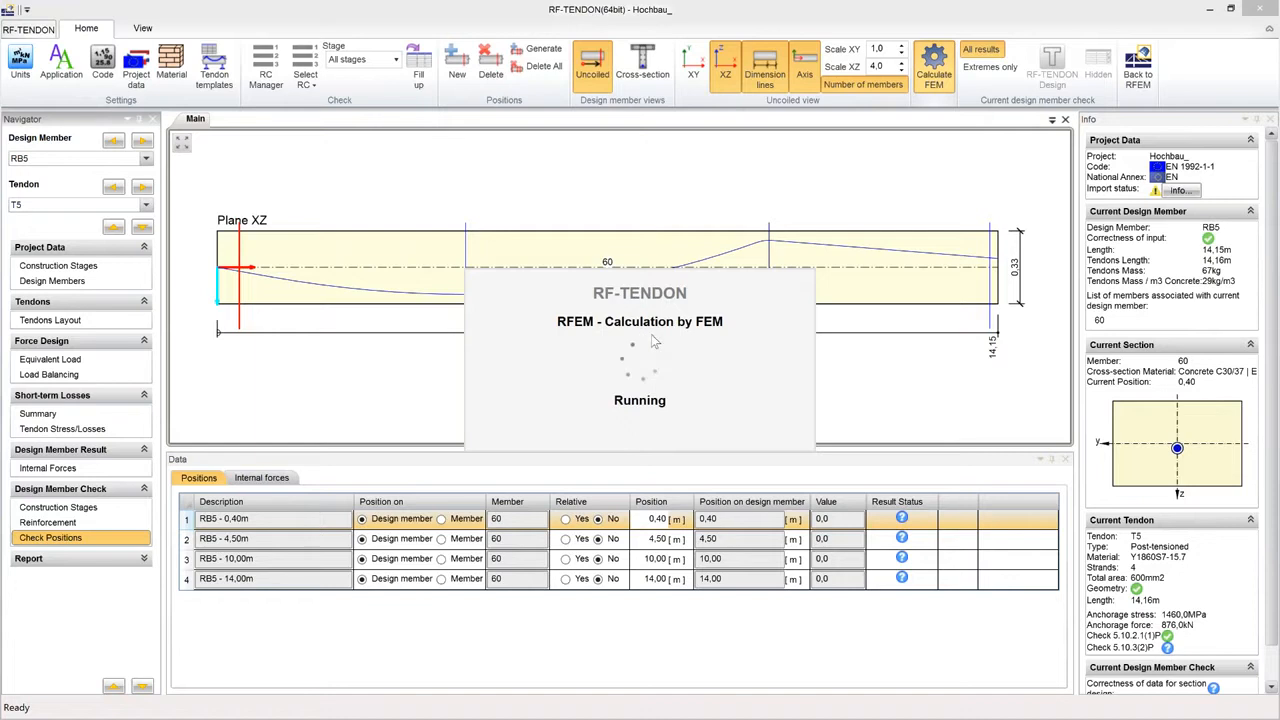
Switch to the PowerPoint presentation and review the Modelling in RFEM slide during the FEM calculation.
key(alt+Tab)
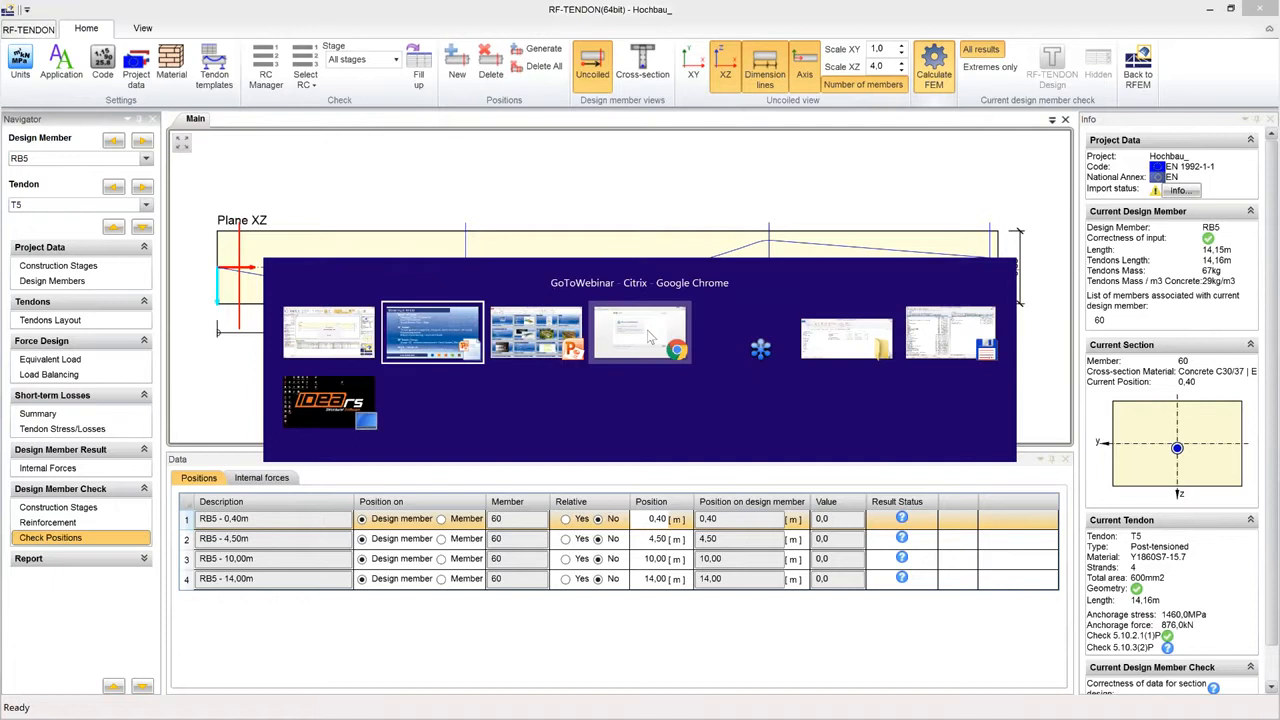
mouse_move(648, 337)
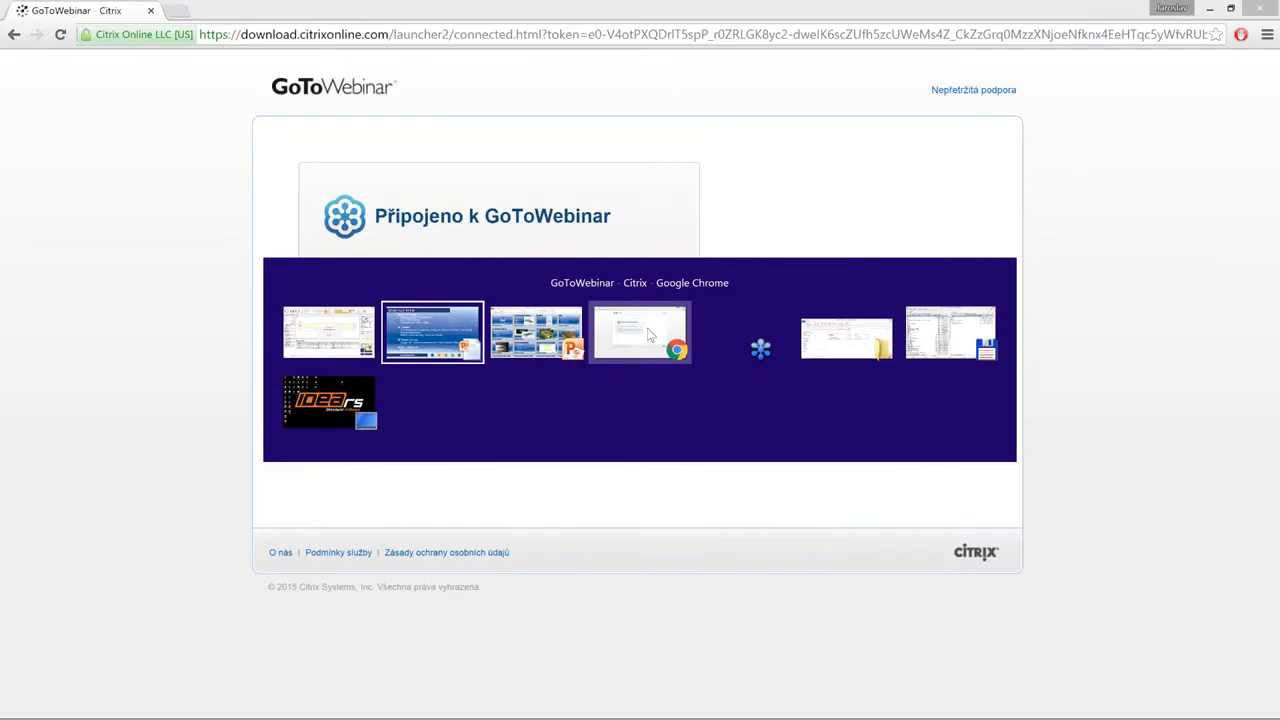
click(462, 335)
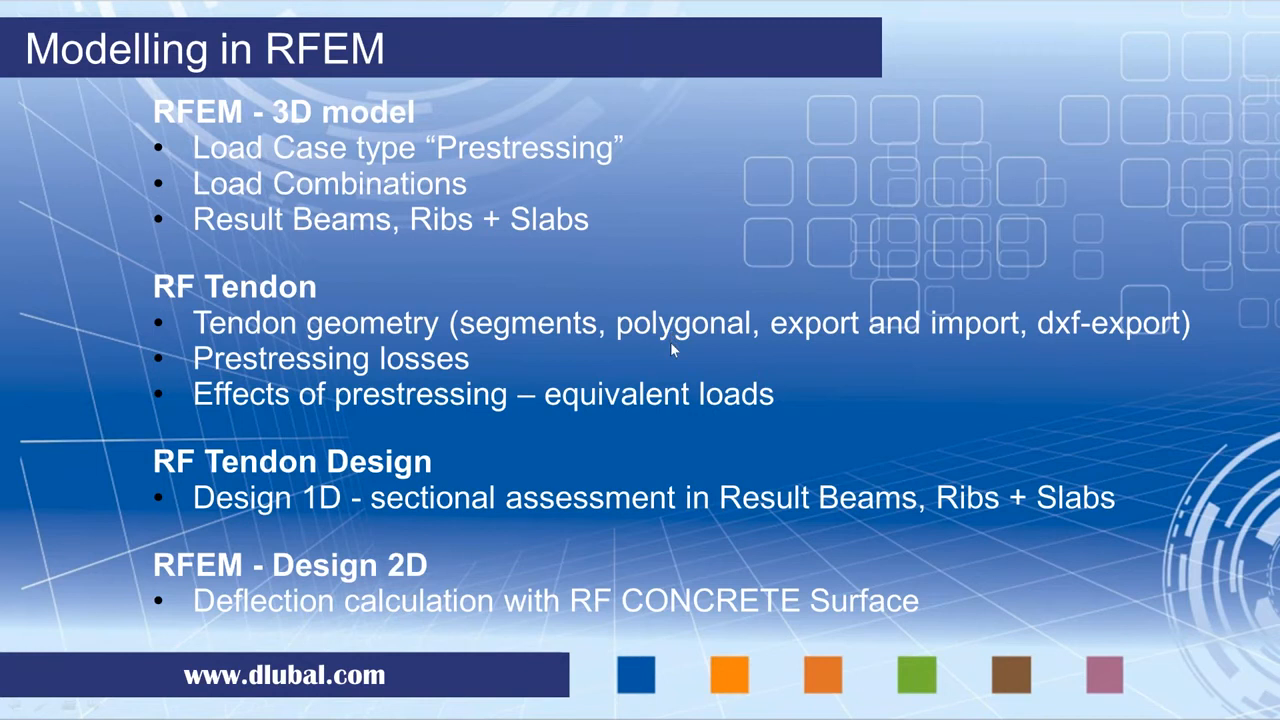
Return to RF-TENDON to dismiss the FEM calculation message, and briefly revisit the RF Tendon Design item on the presentation slide.
key(alt+Tab)
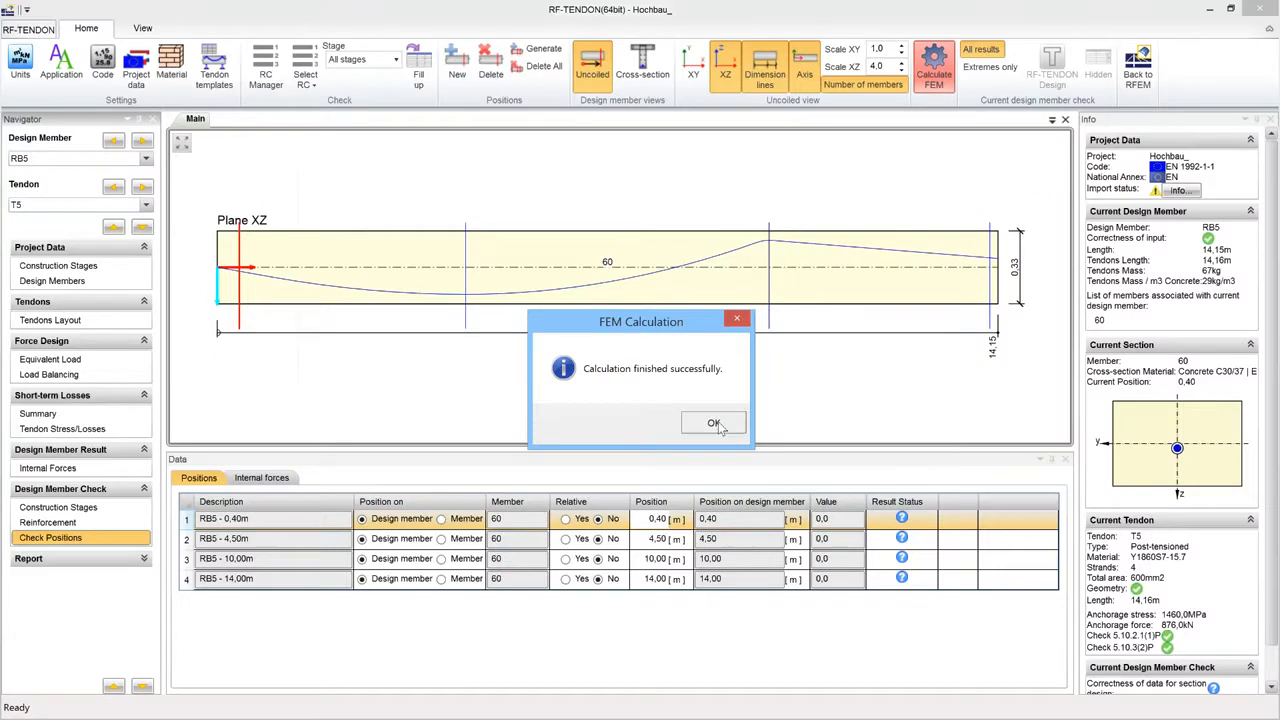
click(715, 424)
key(alt+Tab)
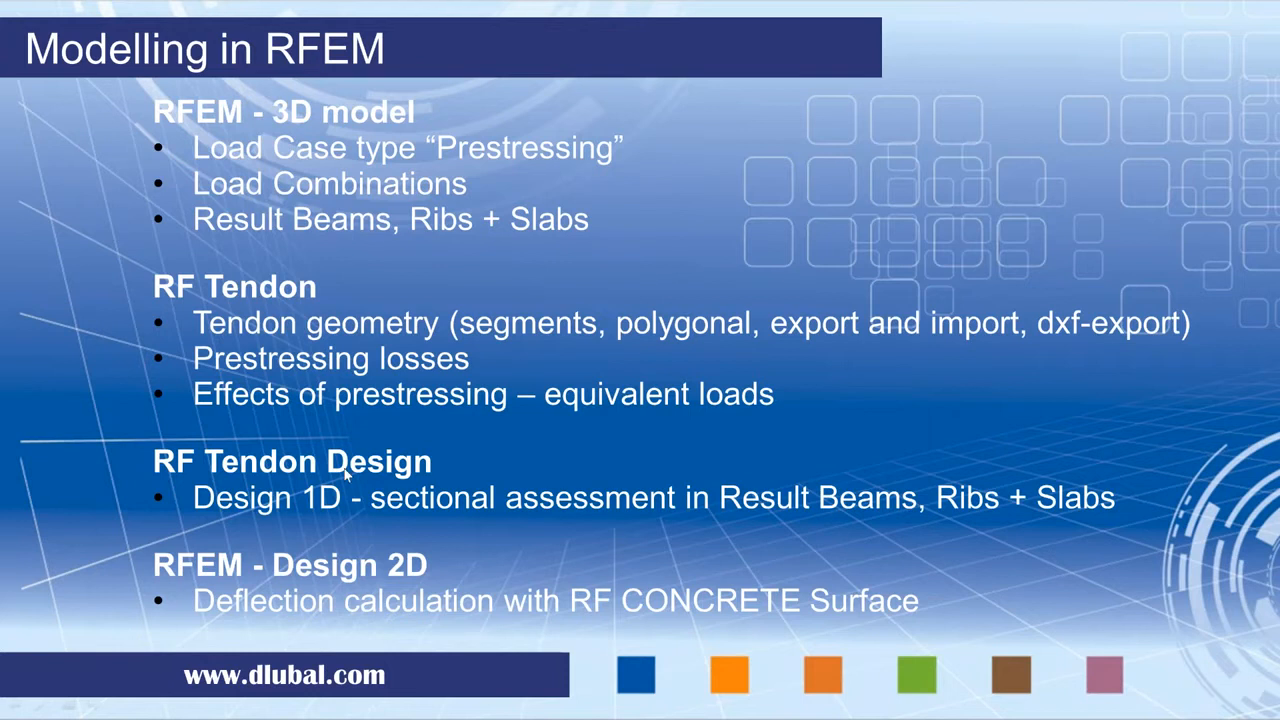
key(alt+Tab)
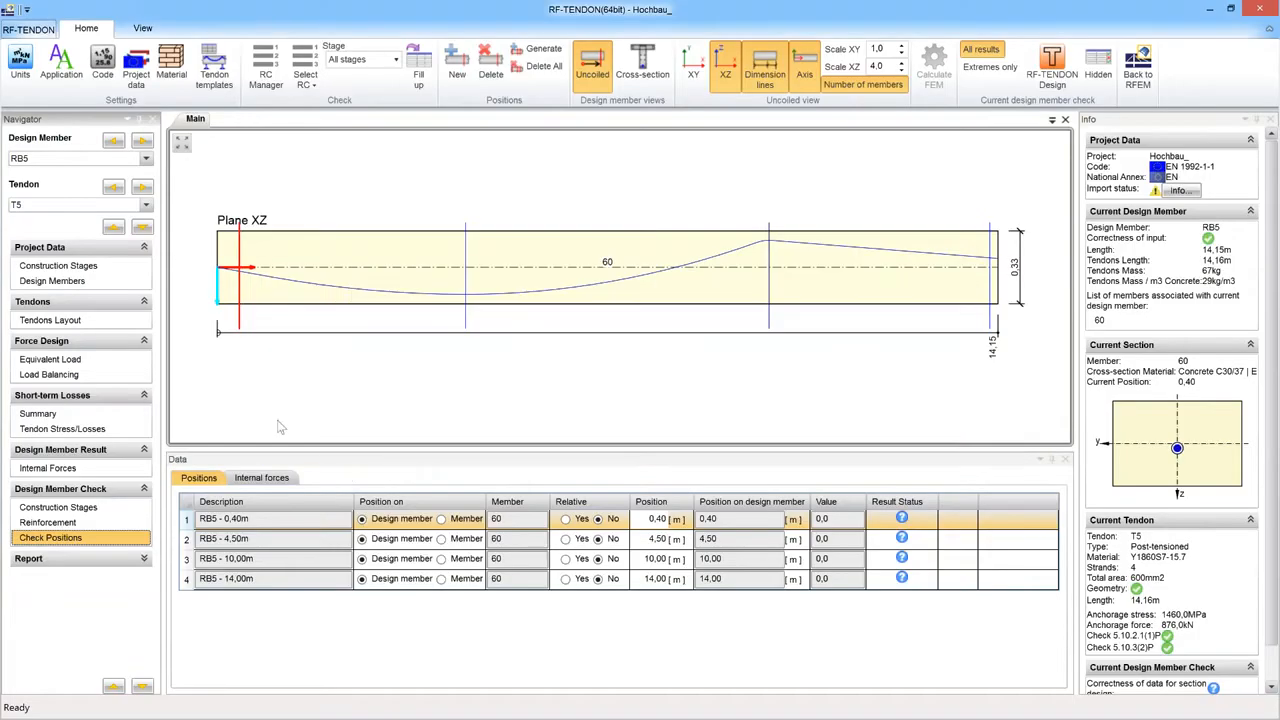
Go through RB5's check positions at 4.50, 10.00 and 14.00 m and launch RF-TENDON Design.
click(293, 540)
click(293, 558)
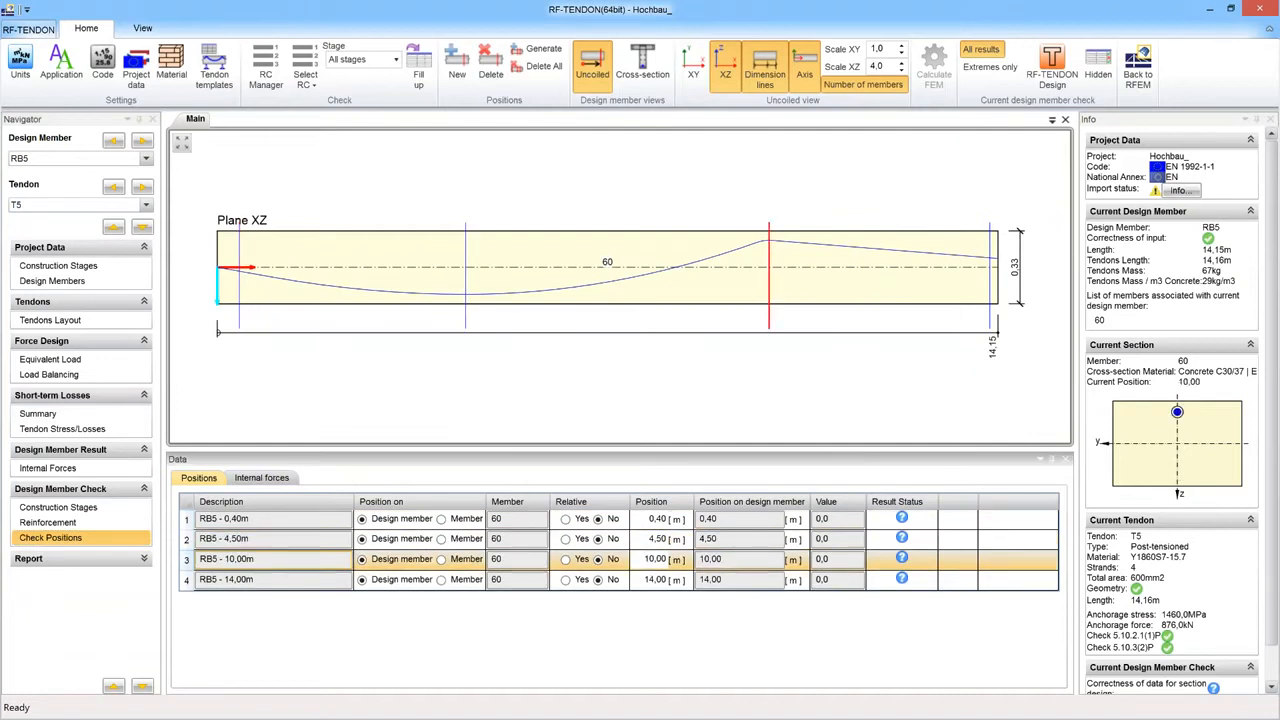
click(293, 578)
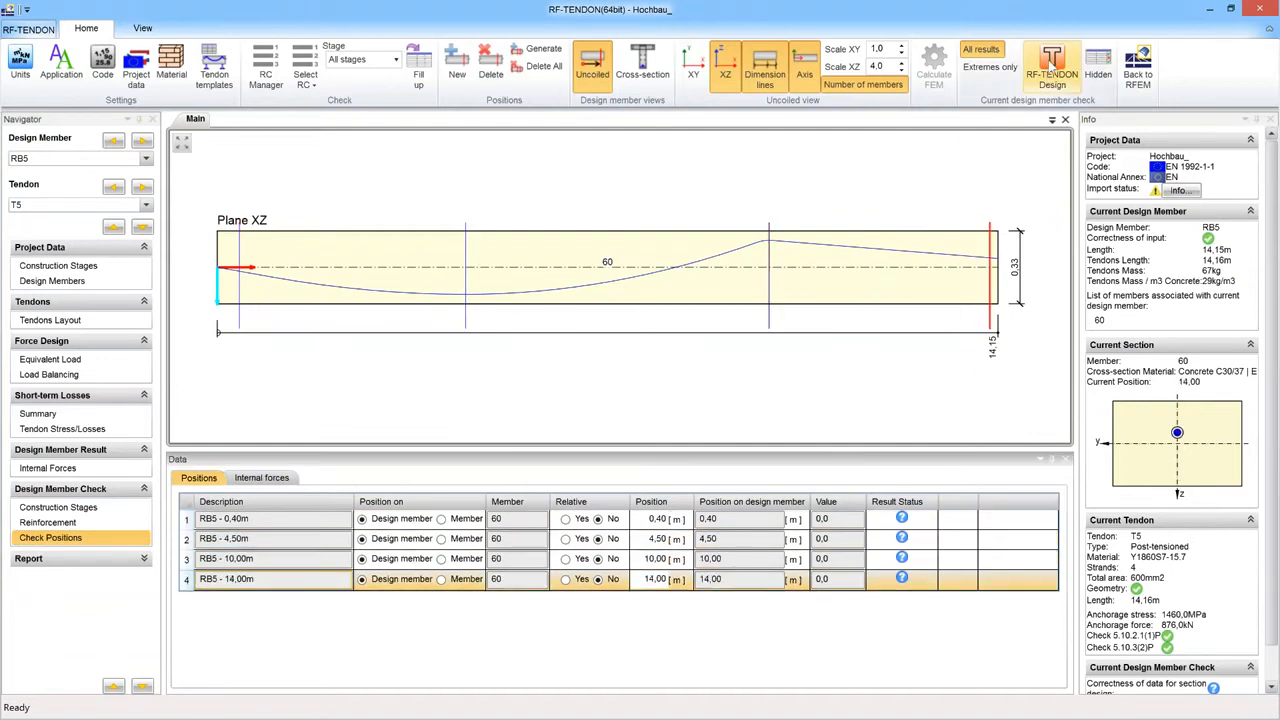
click(1052, 72)
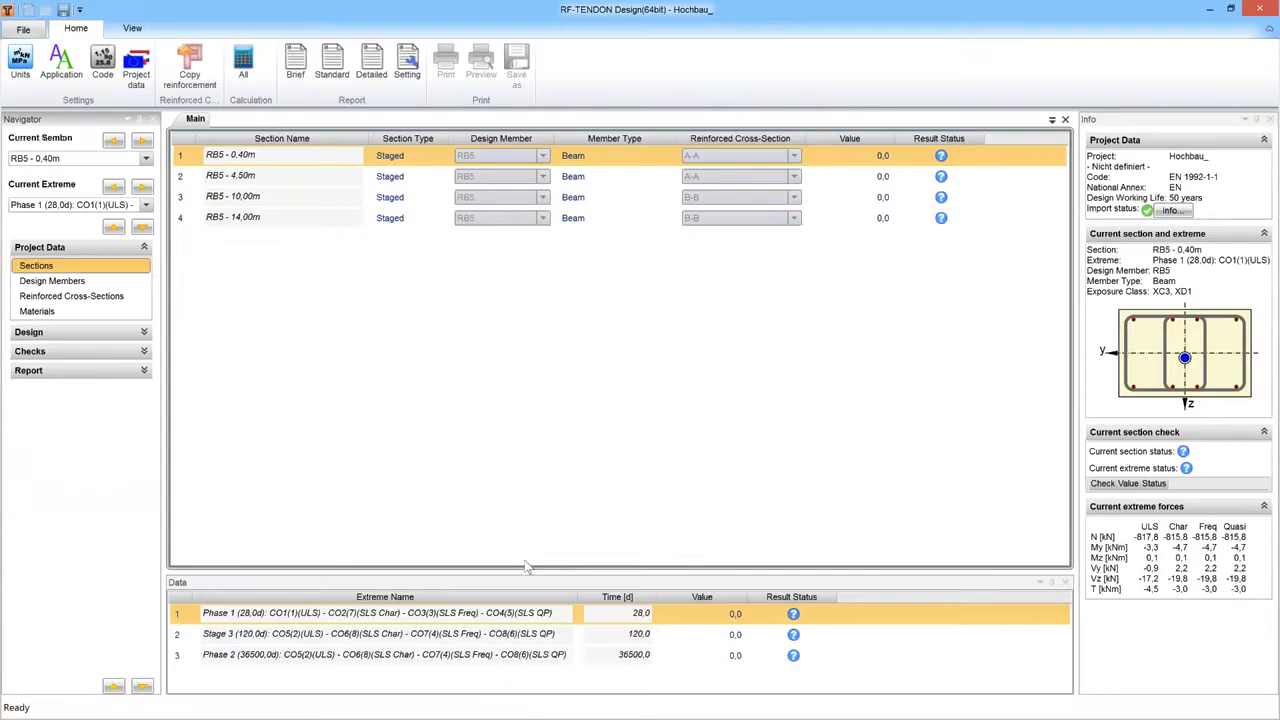
Examine RB5's sections at 10.00, 14.00 and 4.50 m, comparing their tendon location, reinforcement and extreme forces.
ctrl+click(290, 220)
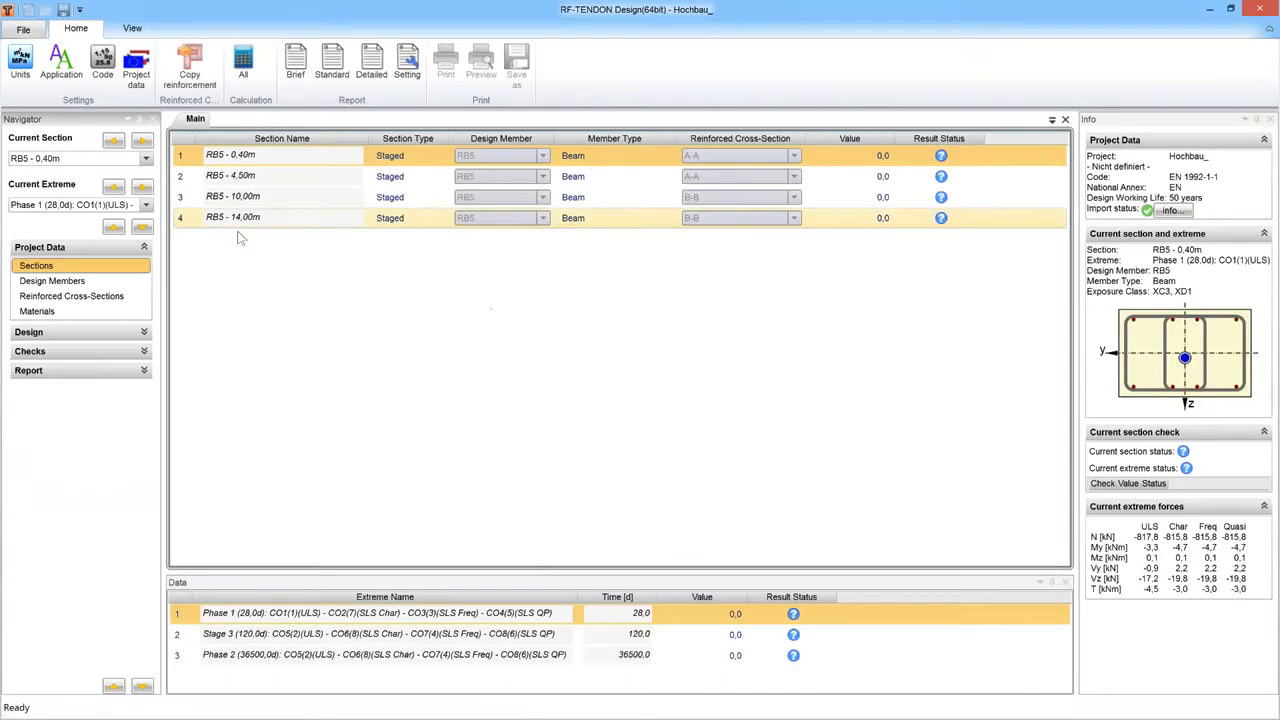
ctrl+click(398, 198)
click(398, 157)
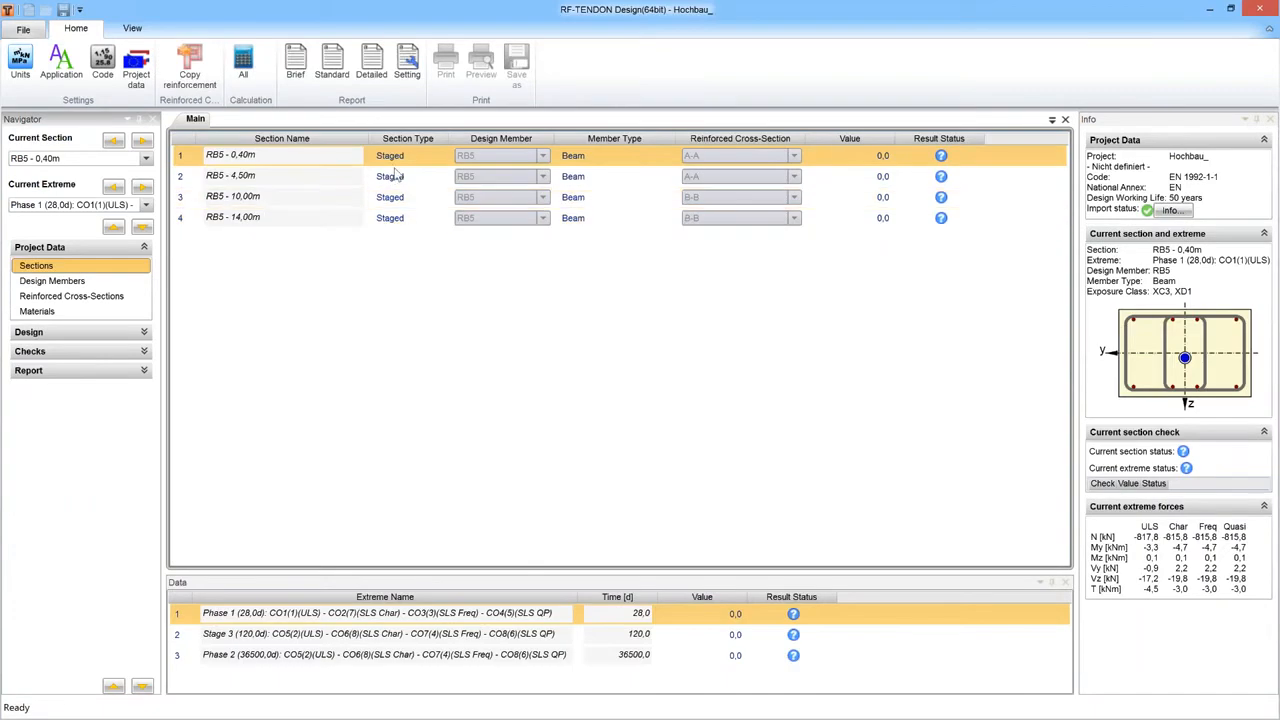
ctrl+click(397, 178)
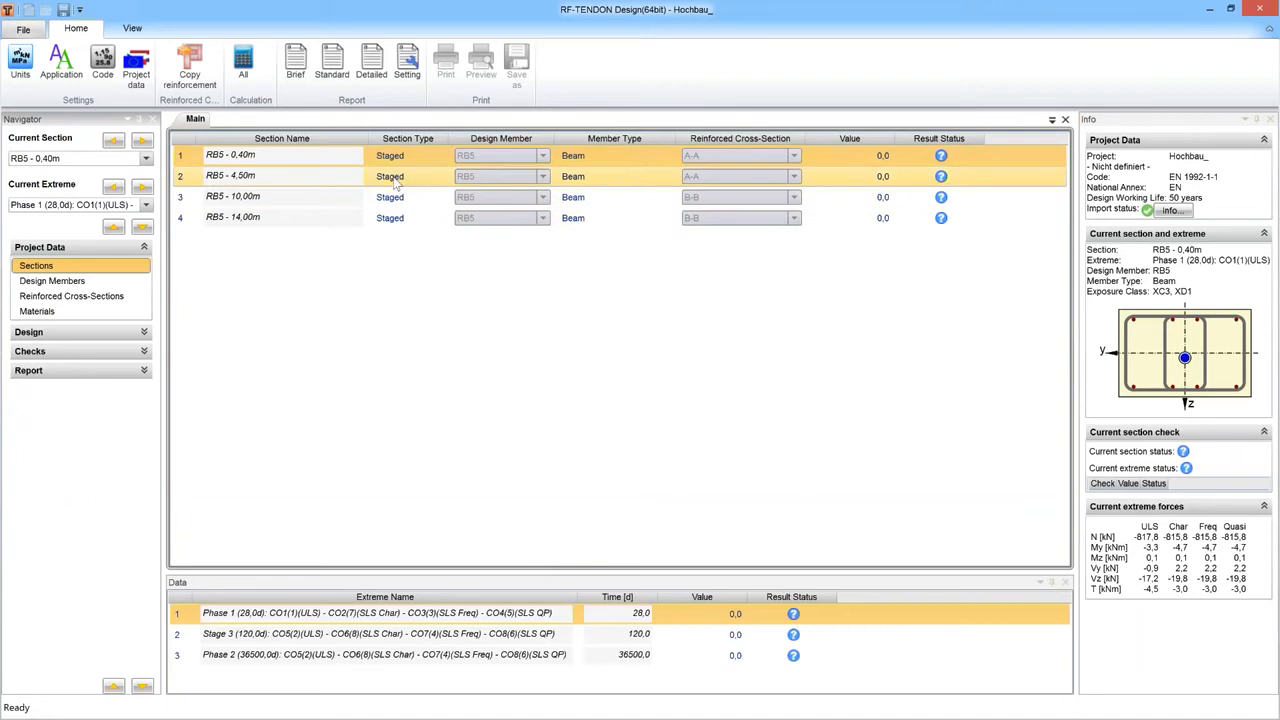
drag(397, 182, 404, 205)
click(402, 203)
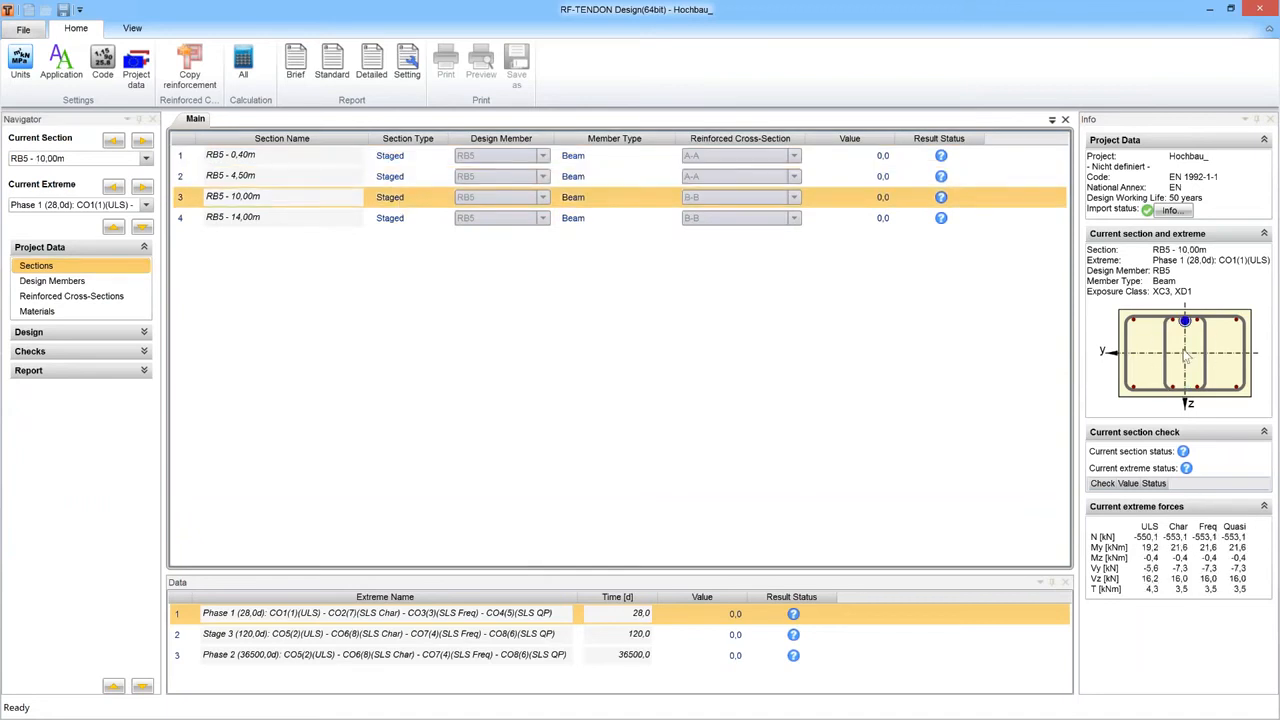
click(394, 222)
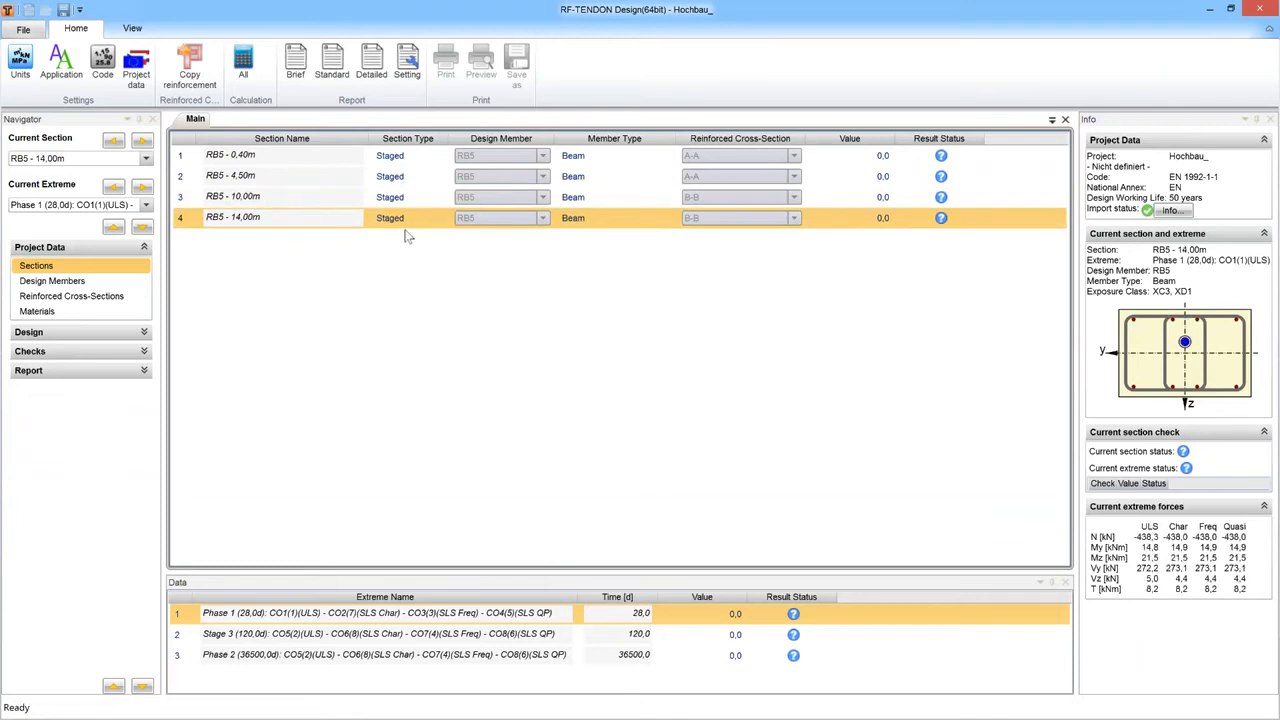
click(372, 202)
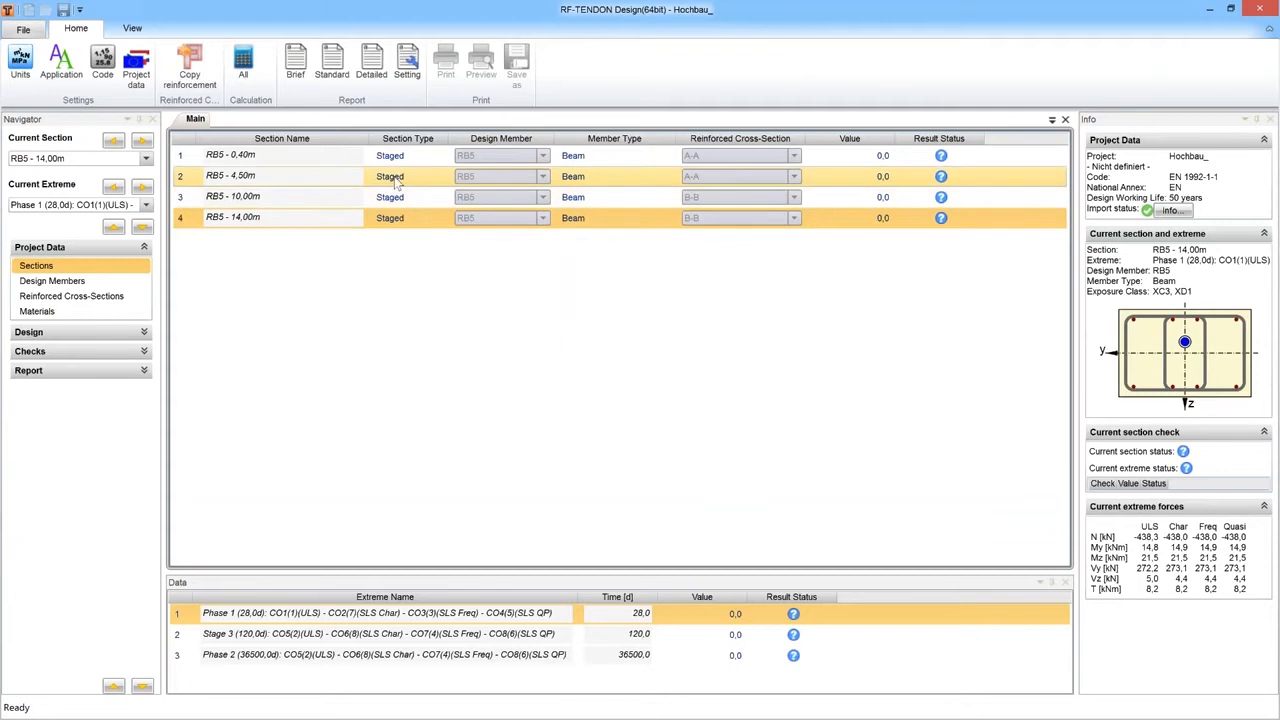
click(397, 180)
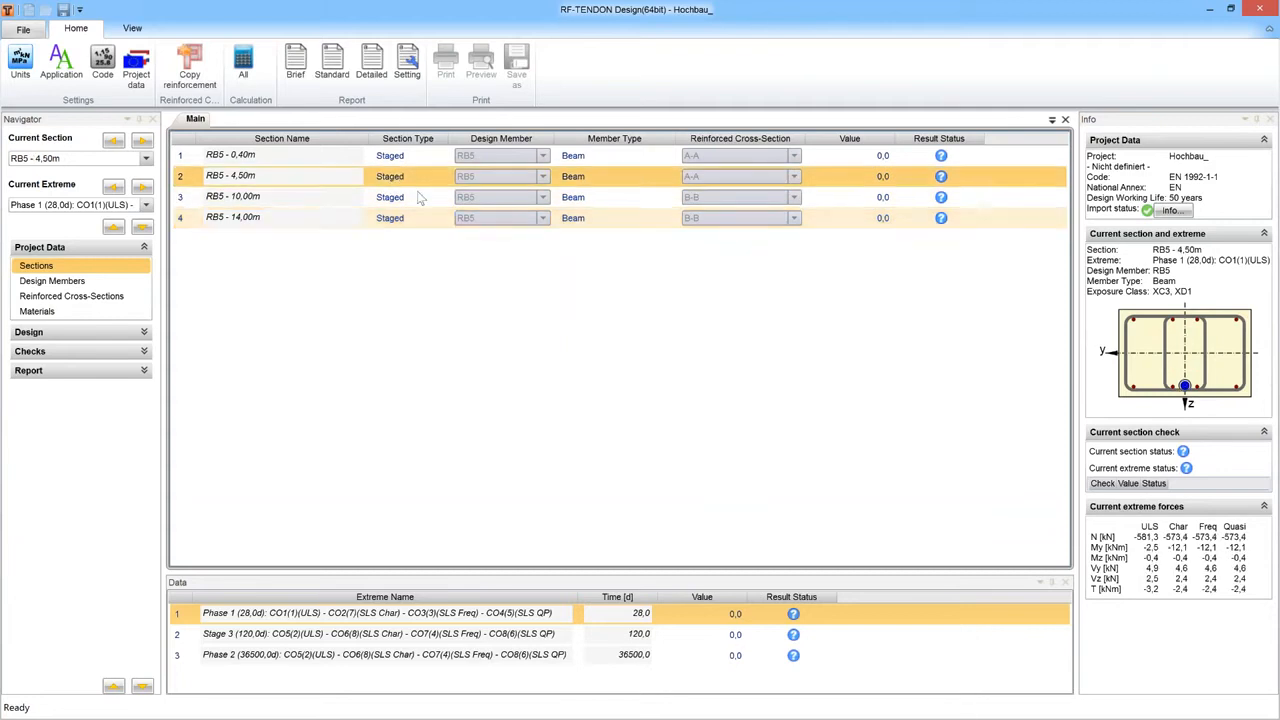
Calculate all RB5 sections and compare the 4.50 m section's check results for the extremes at 28, 120 and 36500 days.
click(242, 64)
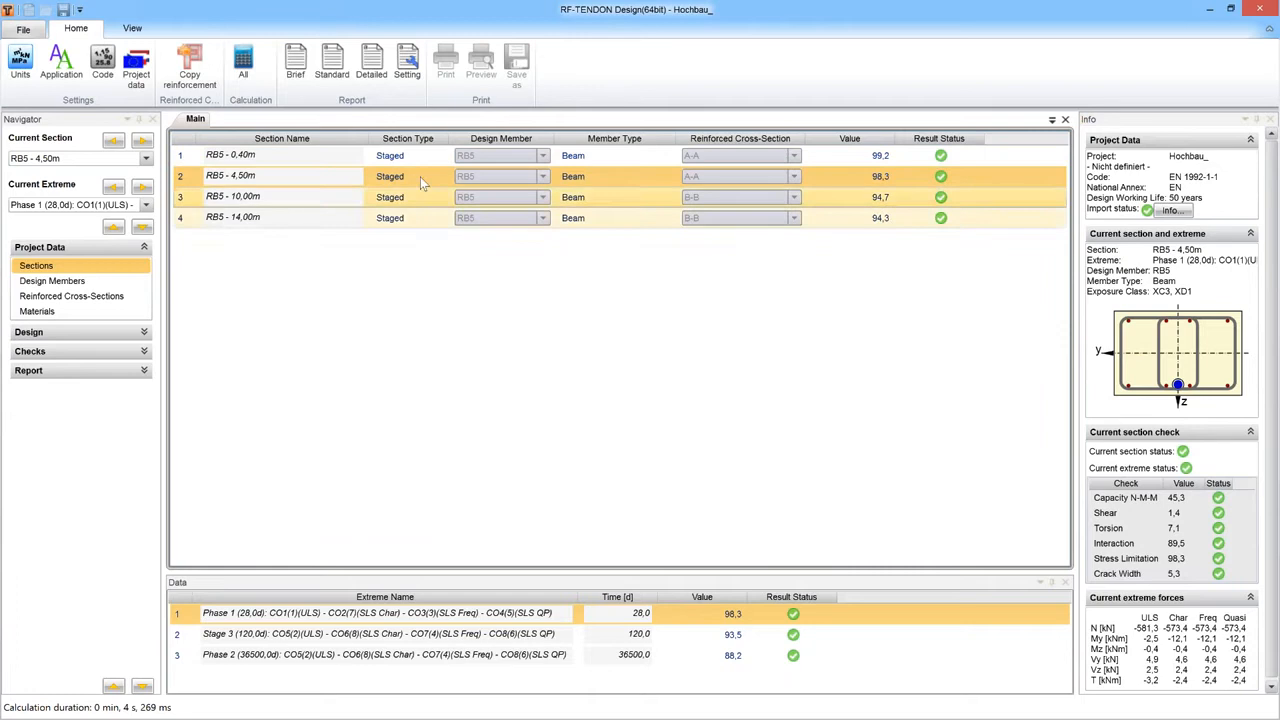
drag(500, 568, 500, 457)
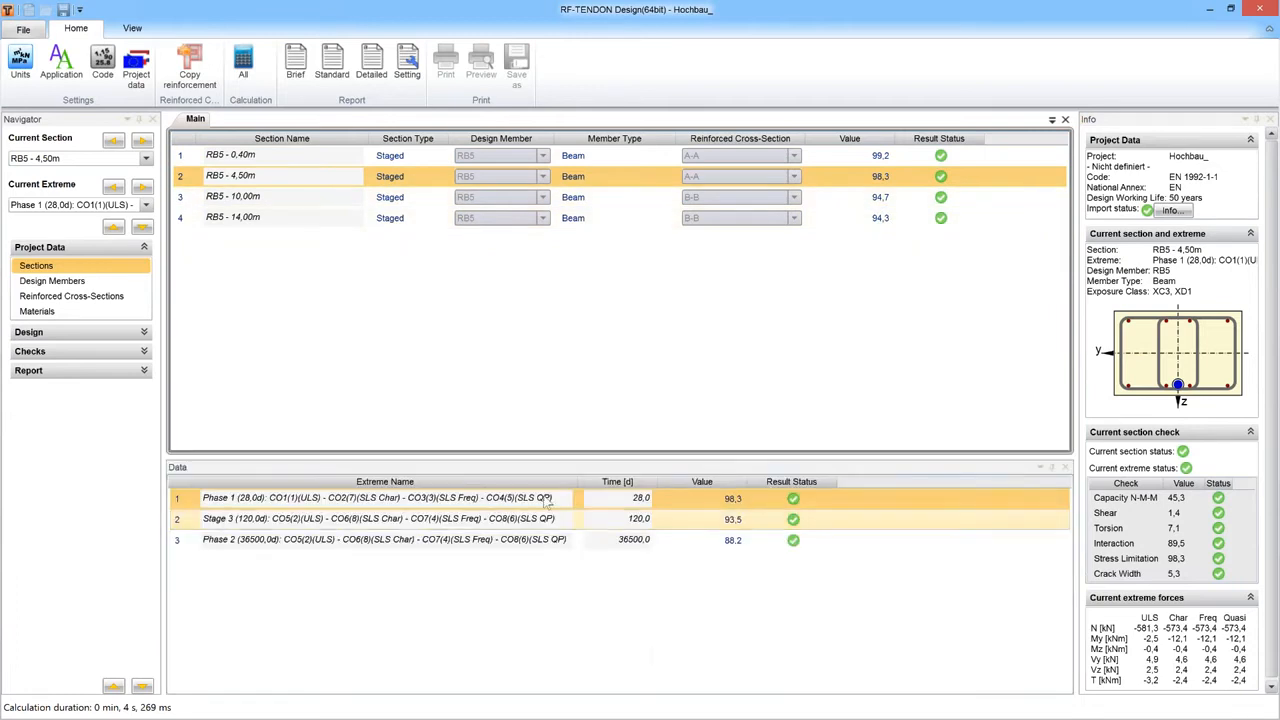
mouse_move(899, 502)
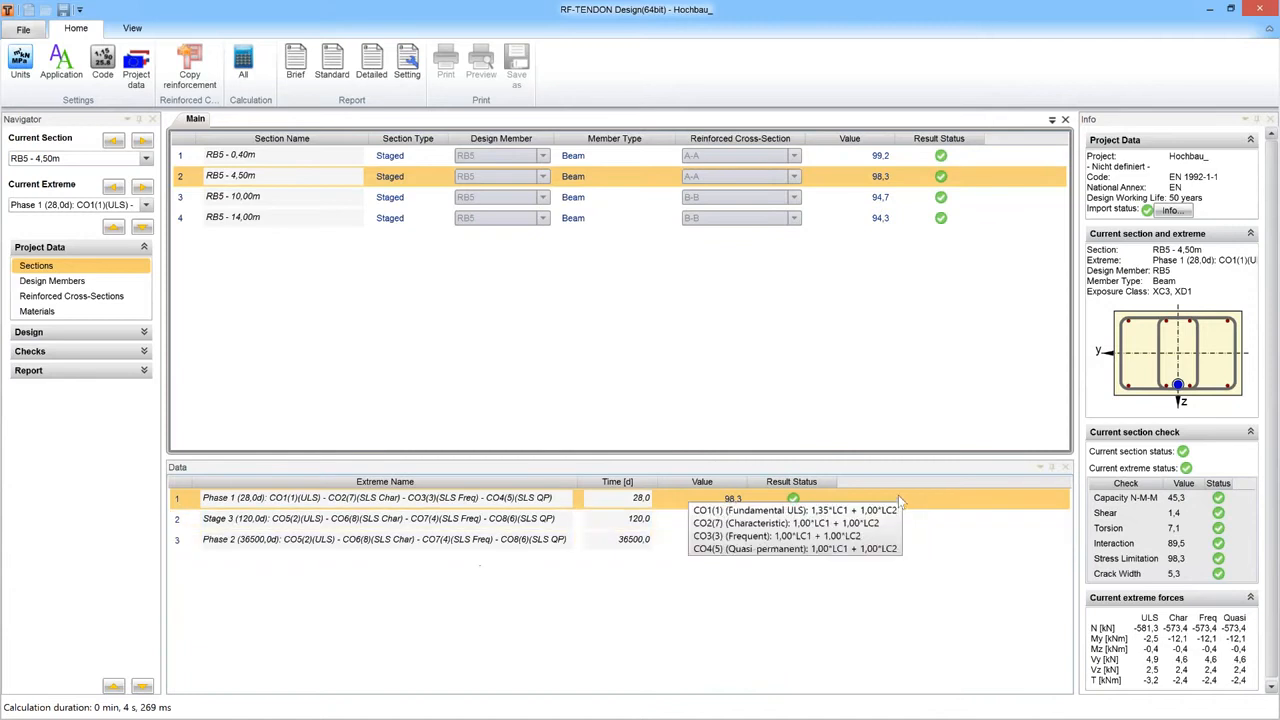
click(619, 524)
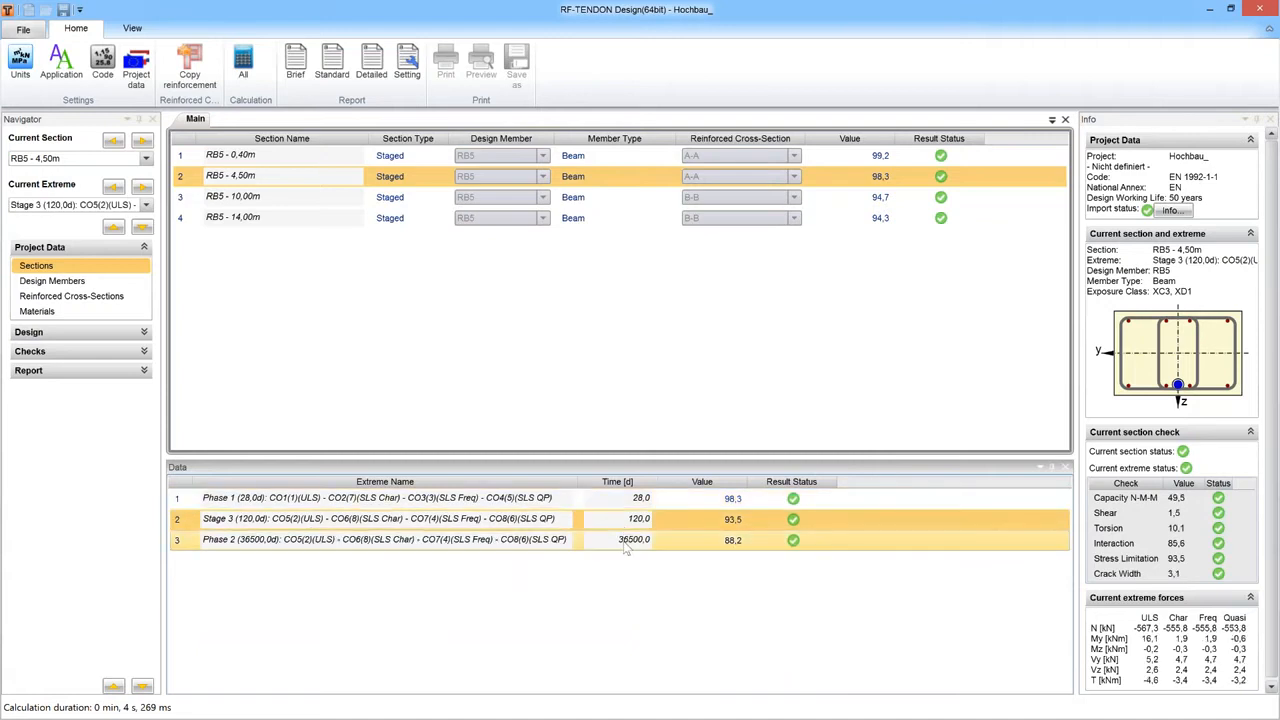
click(625, 543)
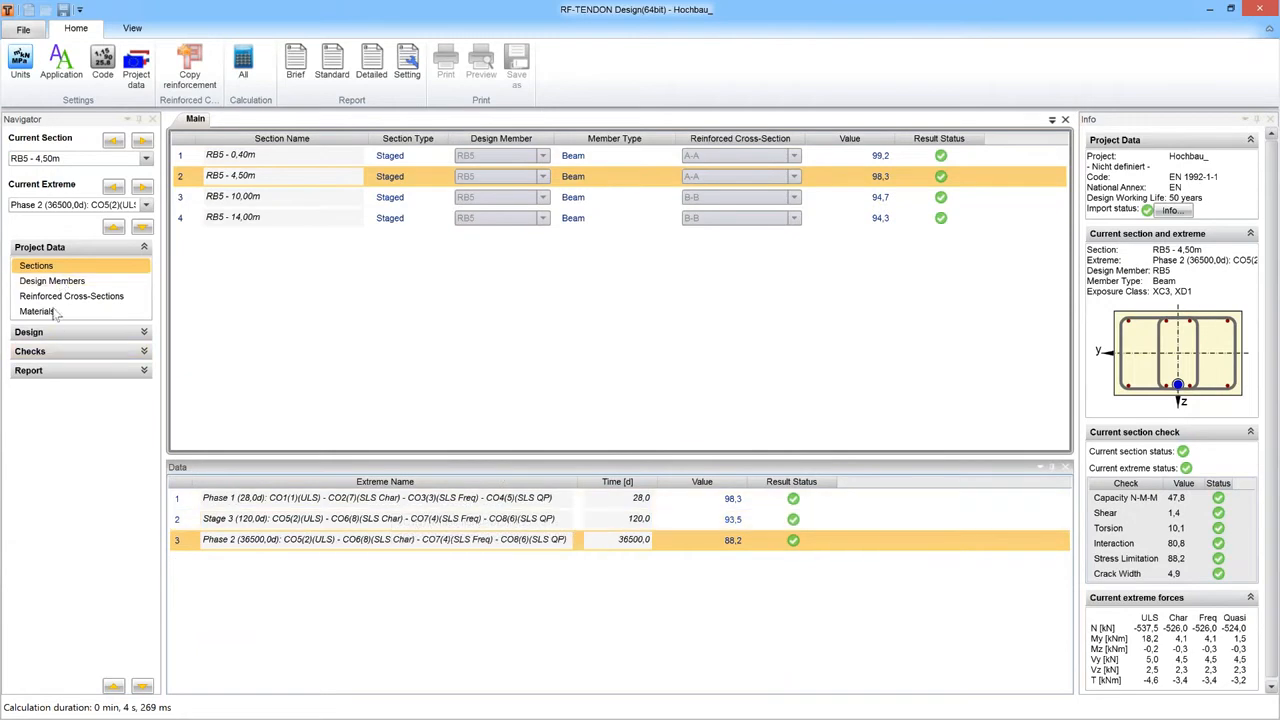
Review the 4.50 m section's design data, covering the construction stages at 120 and 36500 days, internal forces and reinforcement.
click(42, 337)
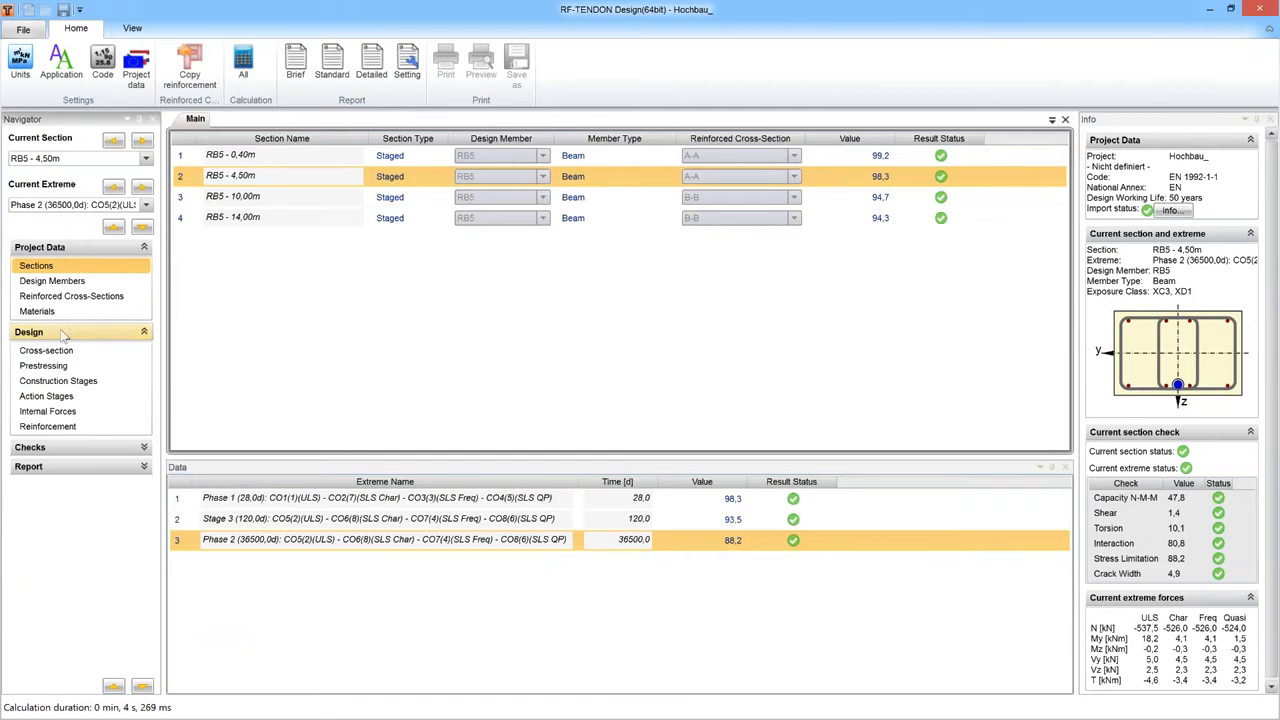
click(66, 381)
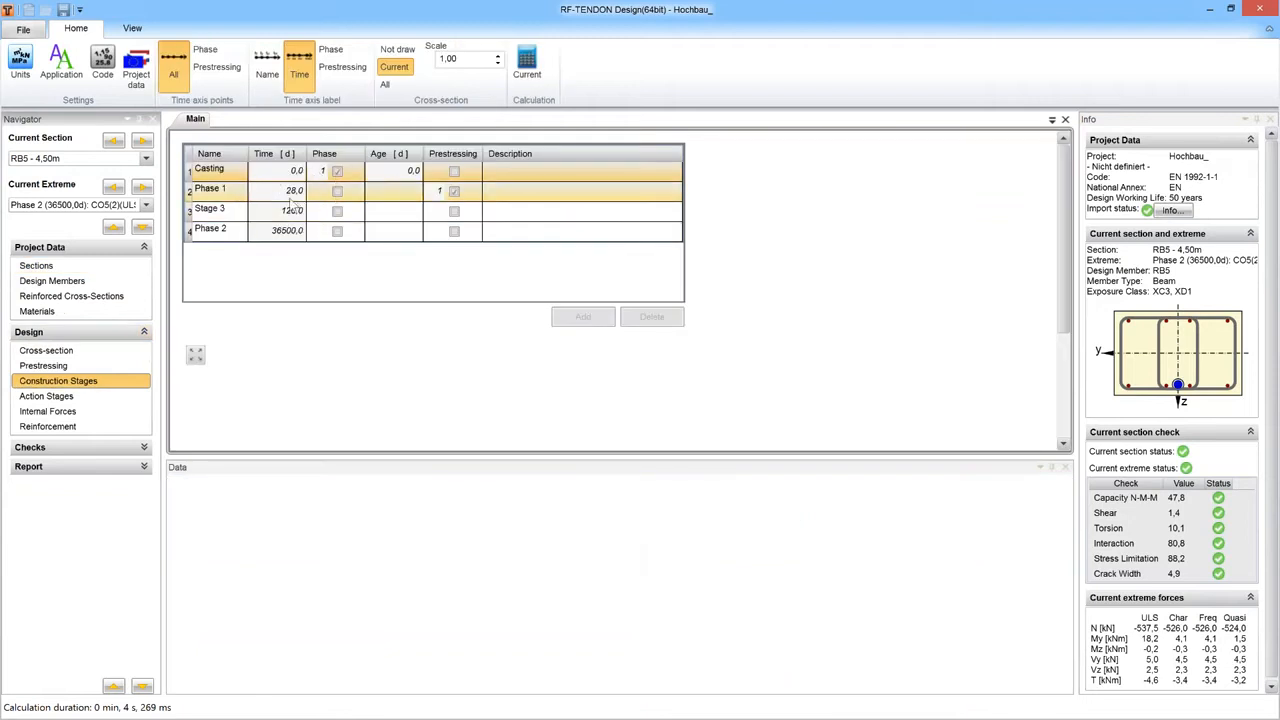
click(292, 210)
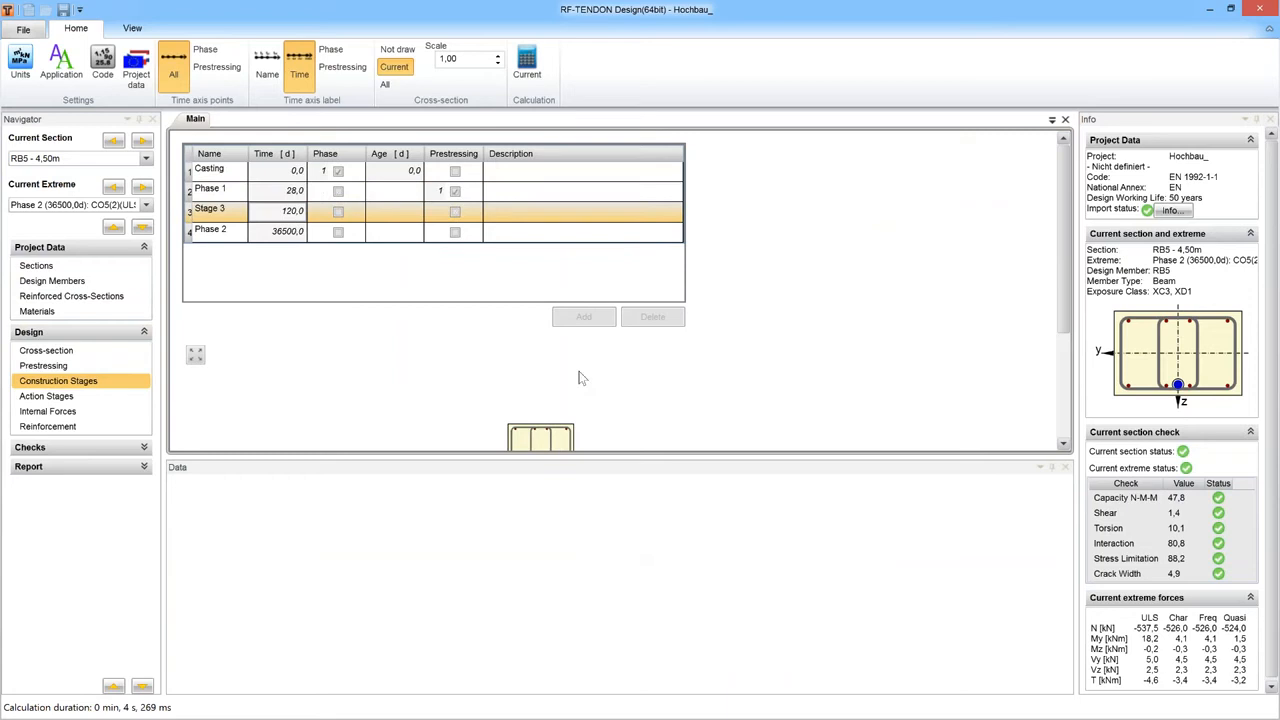
scroll(590, 372, down, 1)
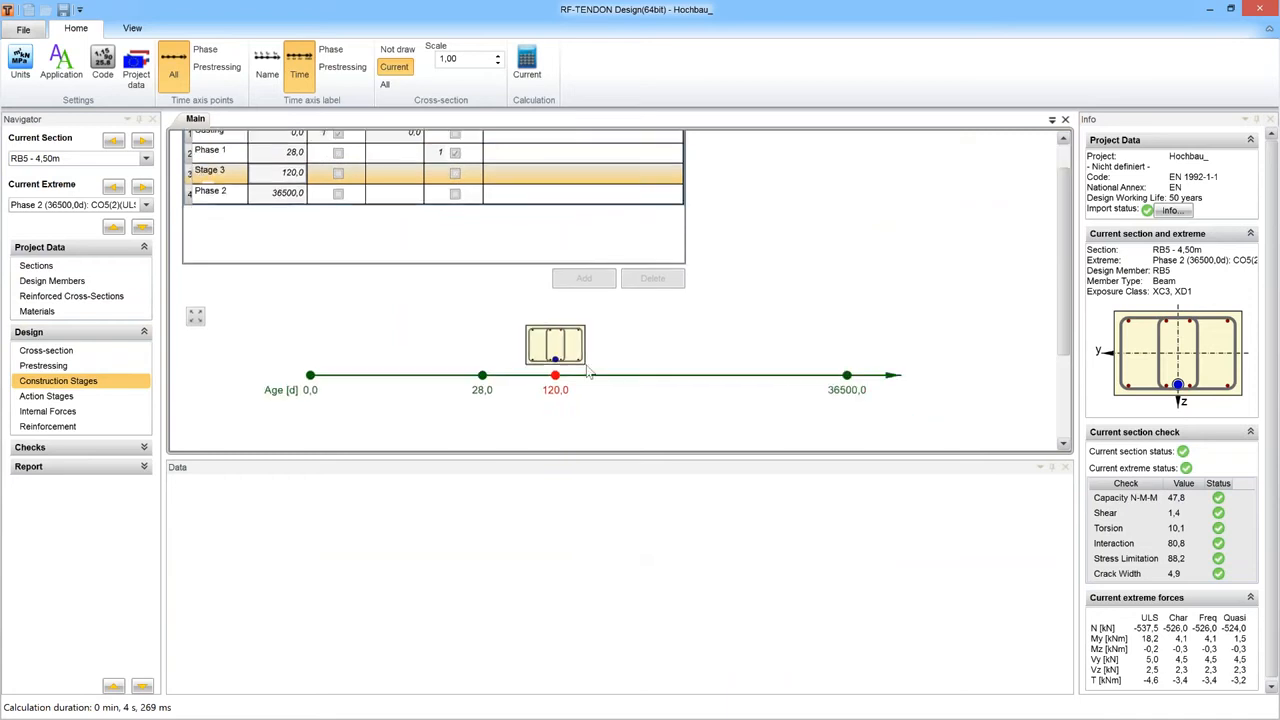
click(300, 192)
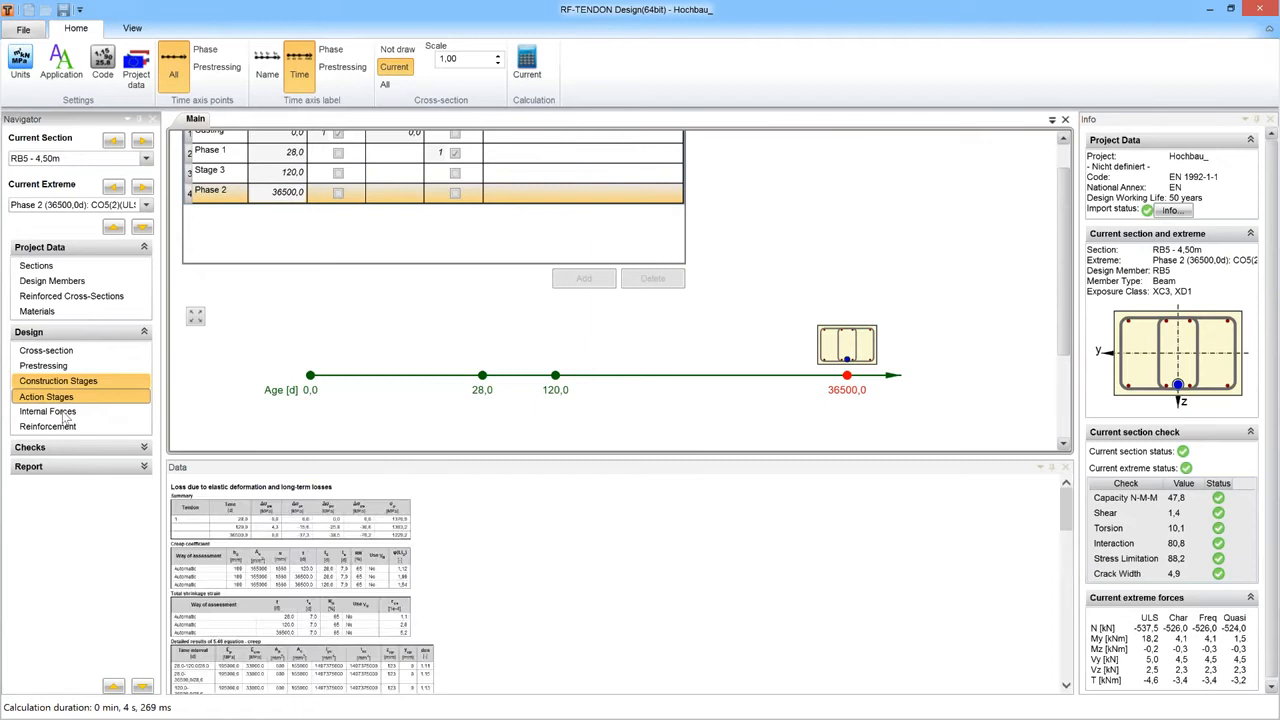
click(60, 413)
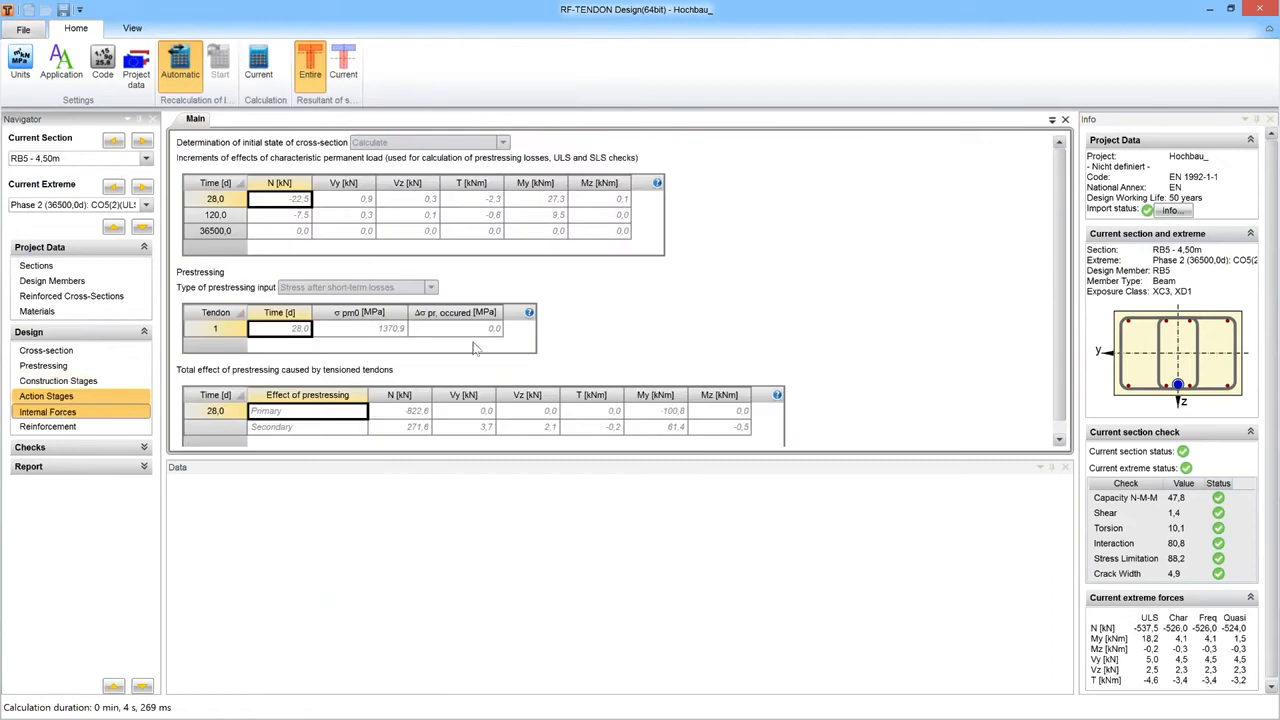
click(94, 428)
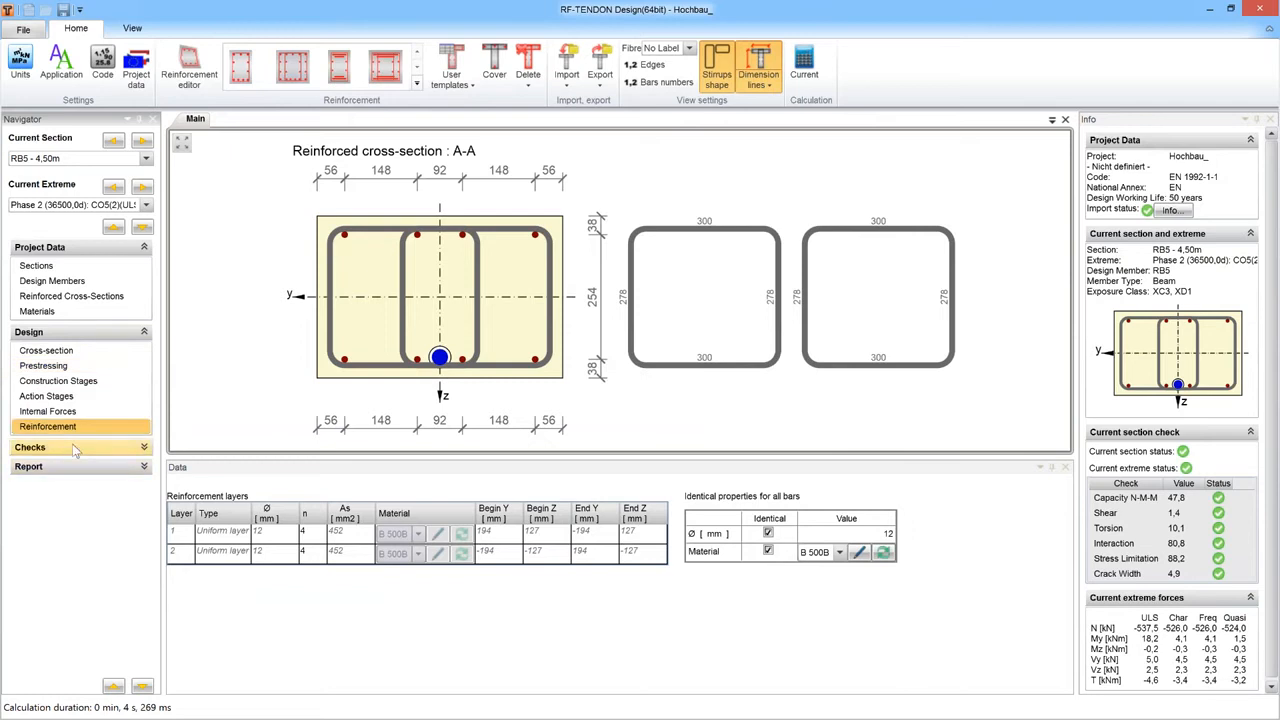
Examine the Capacity N-M-M check of the 4.50 m section, including its interaction diagram and enlarged result tables.
click(116, 448)
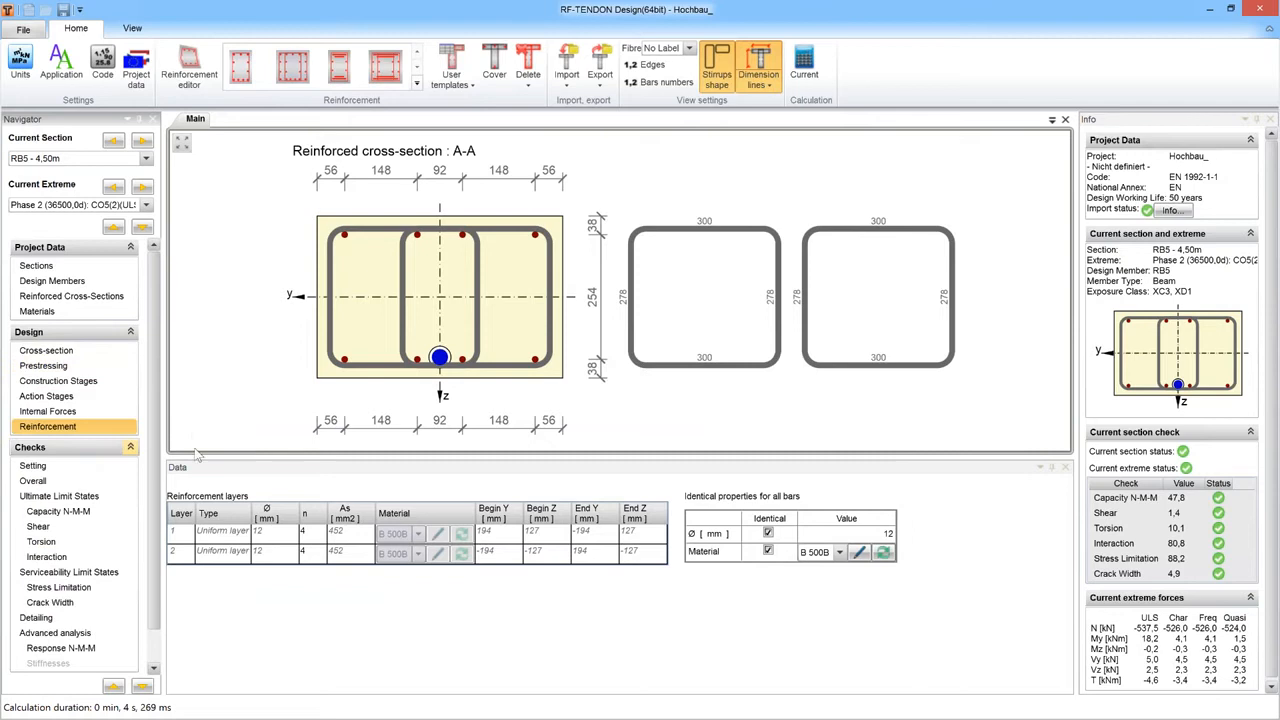
scroll(150, 460, down, 1)
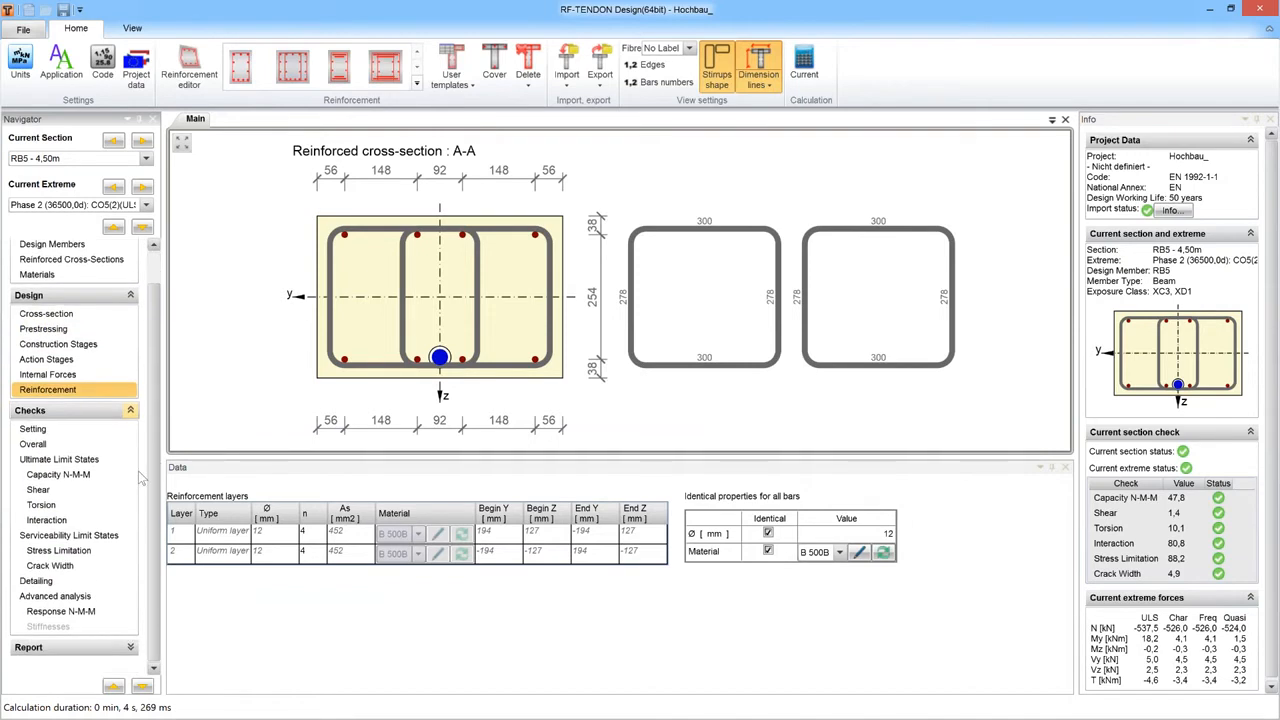
click(66, 474)
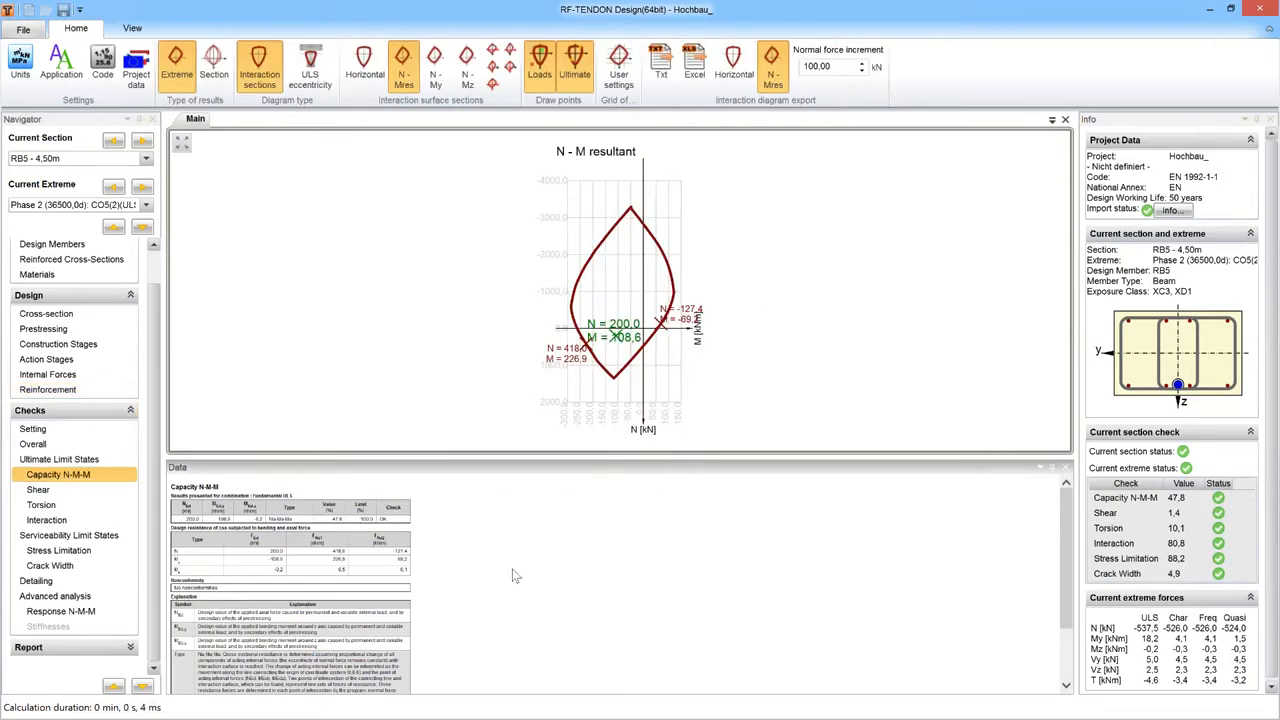
ctrl+scroll(514, 574, up, 4)
scroll(574, 560, up, 1)
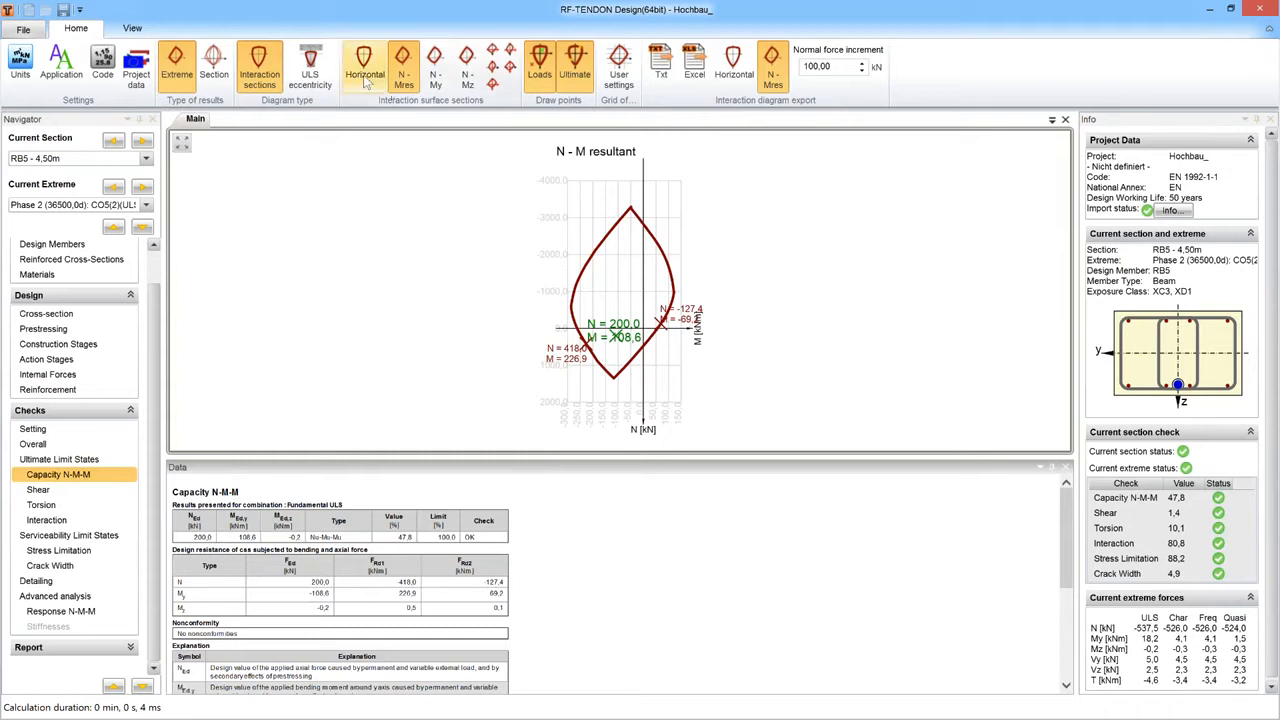
click(466, 68)
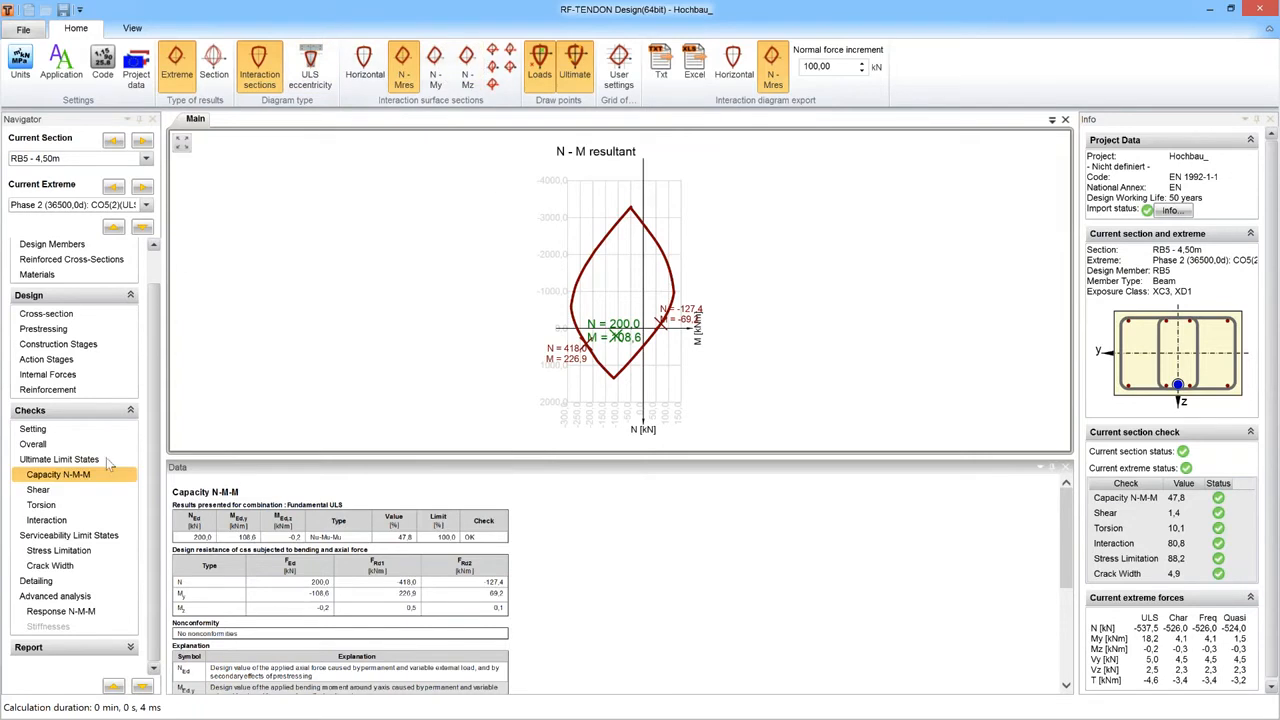
Compare the effective cross-sections of the Shear check at 4.50, 0.40 and 14.00 m, and return to the 4.50 m section.
click(74, 490)
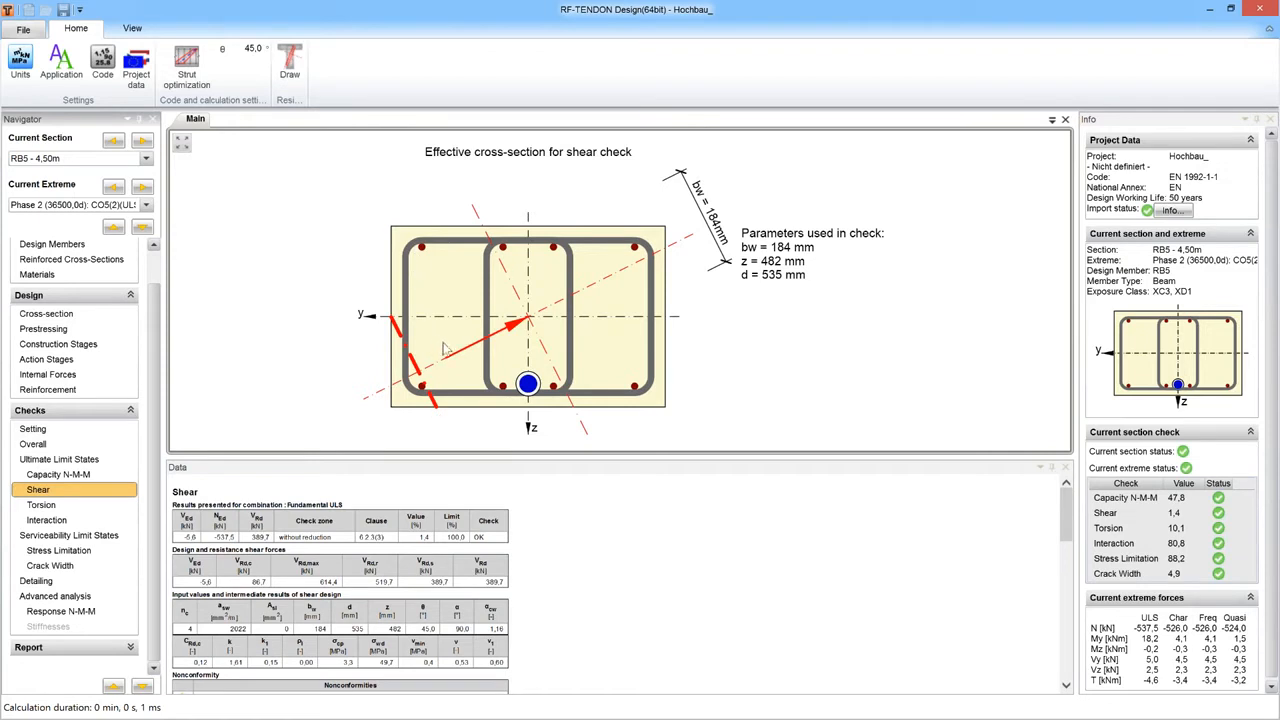
click(146, 158)
click(116, 180)
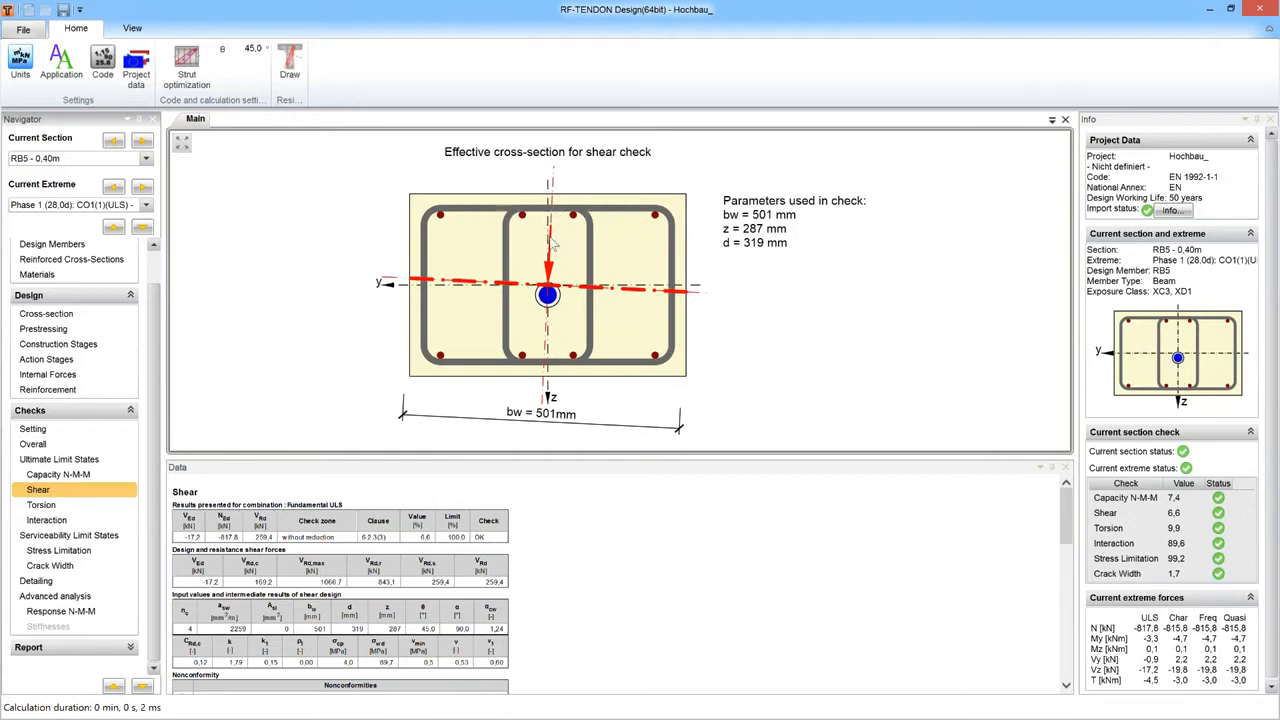
mouse_move(553, 243)
click(146, 162)
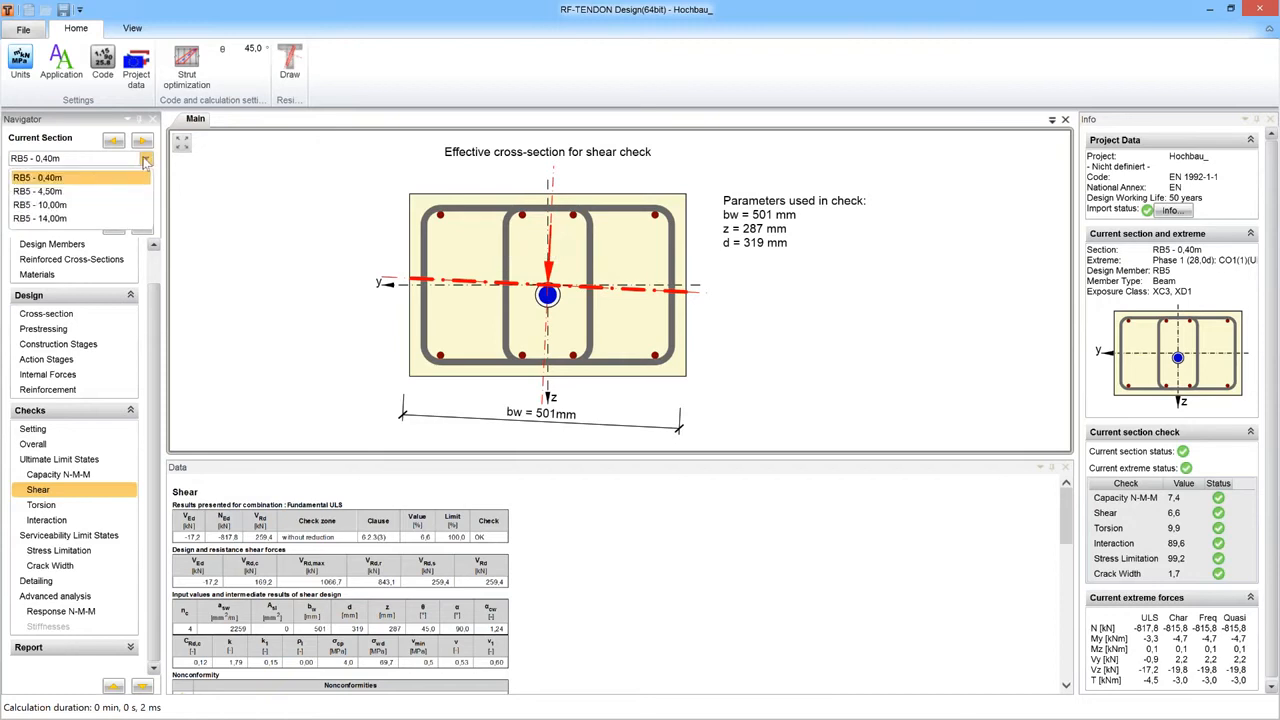
click(89, 218)
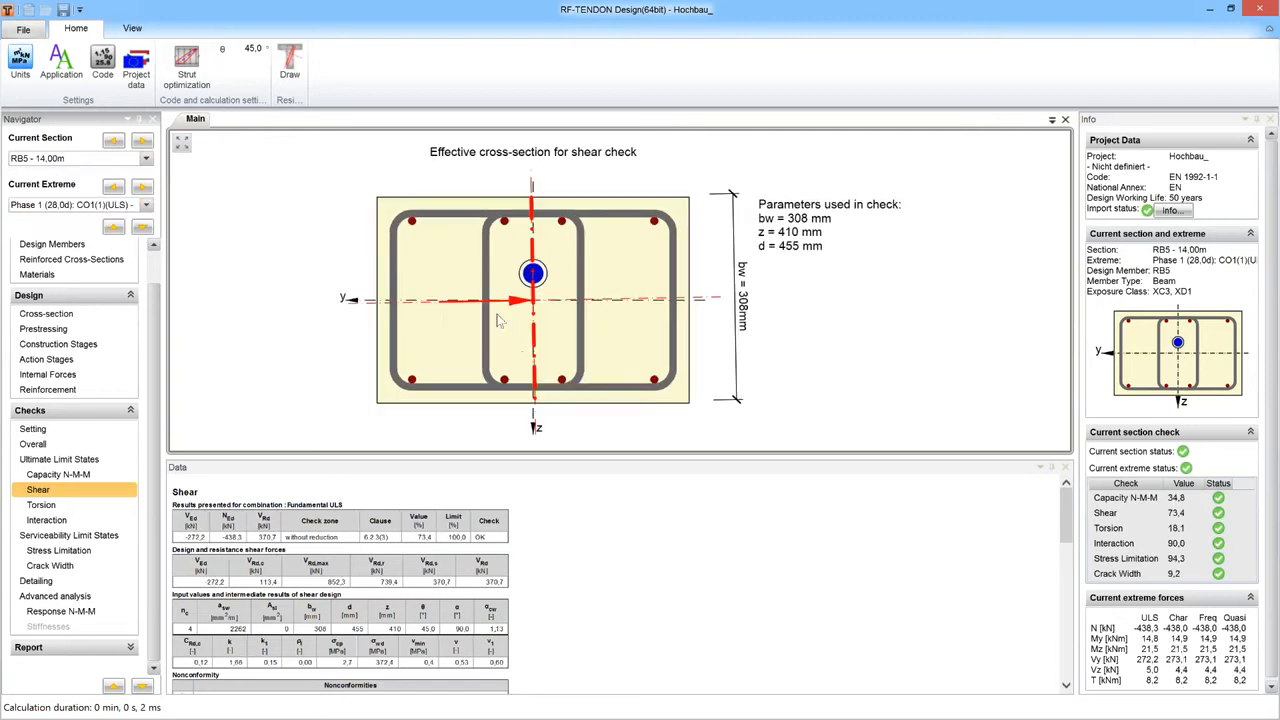
mouse_move(492, 310)
mouse_move(533, 311)
click(146, 158)
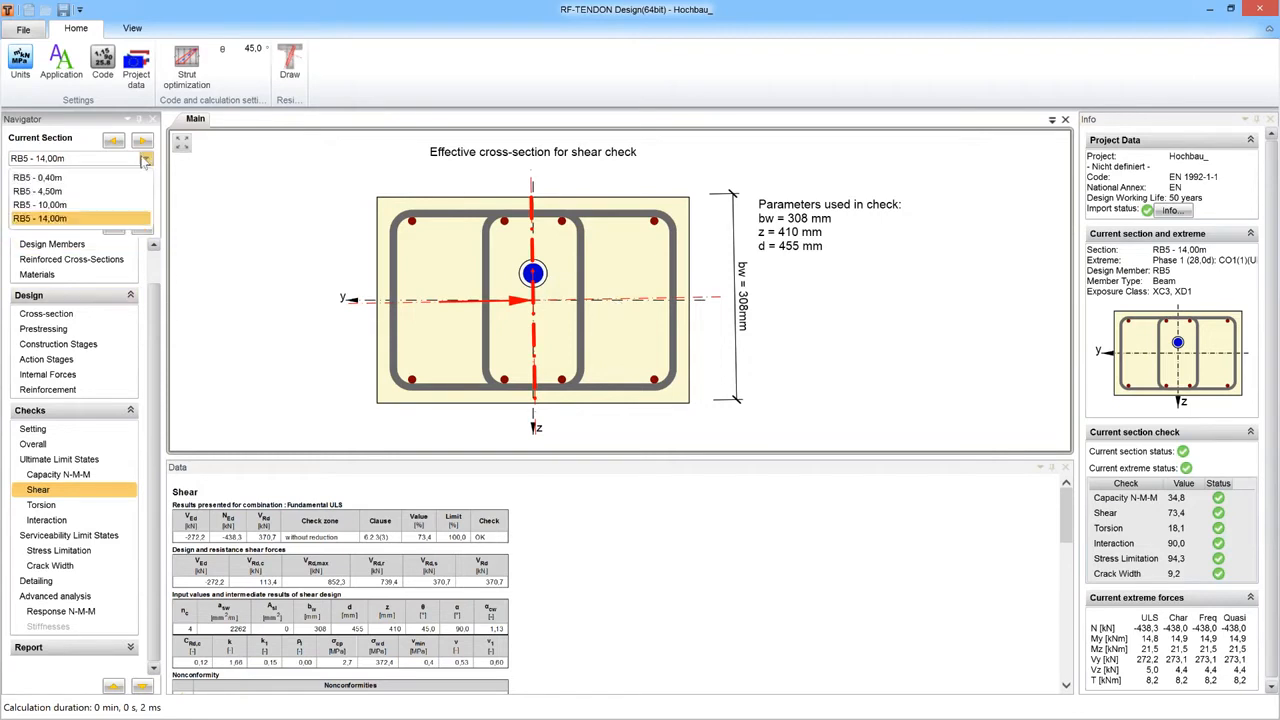
click(73, 192)
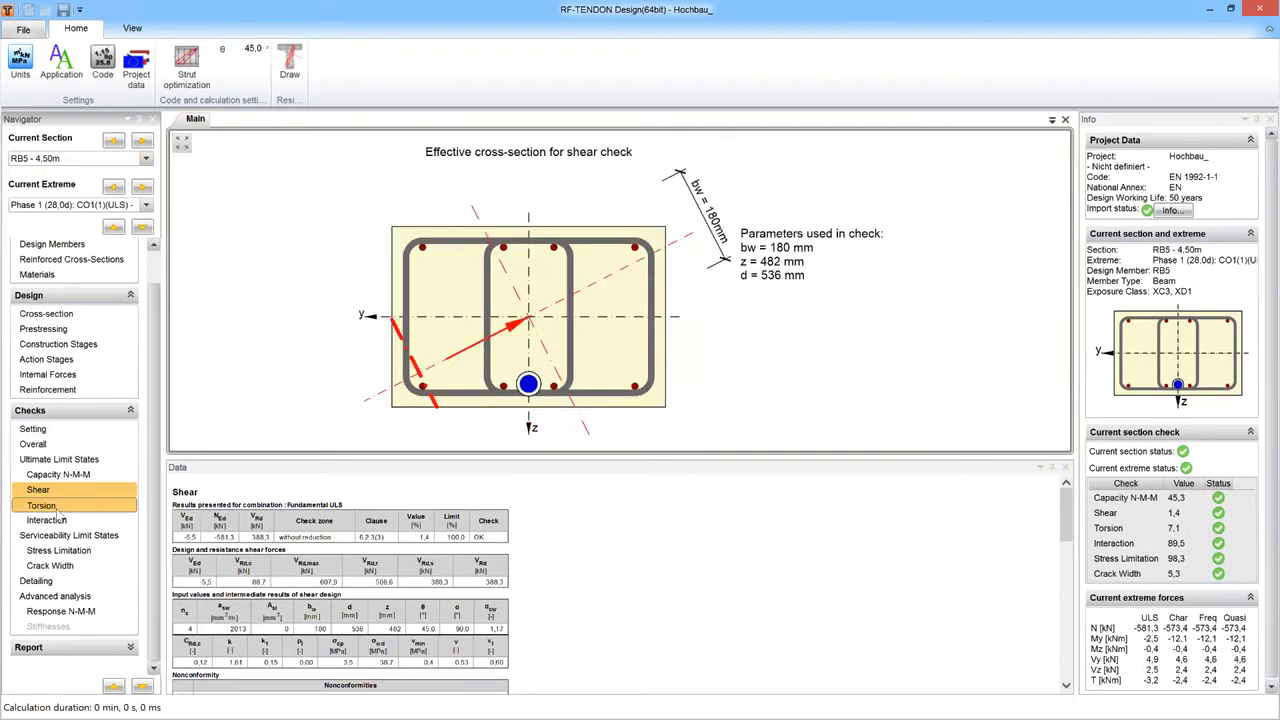
Go through the Torsion, Interaction, Stress Limitation and Crack Width checks of the 4.50 m section.
click(130, 504)
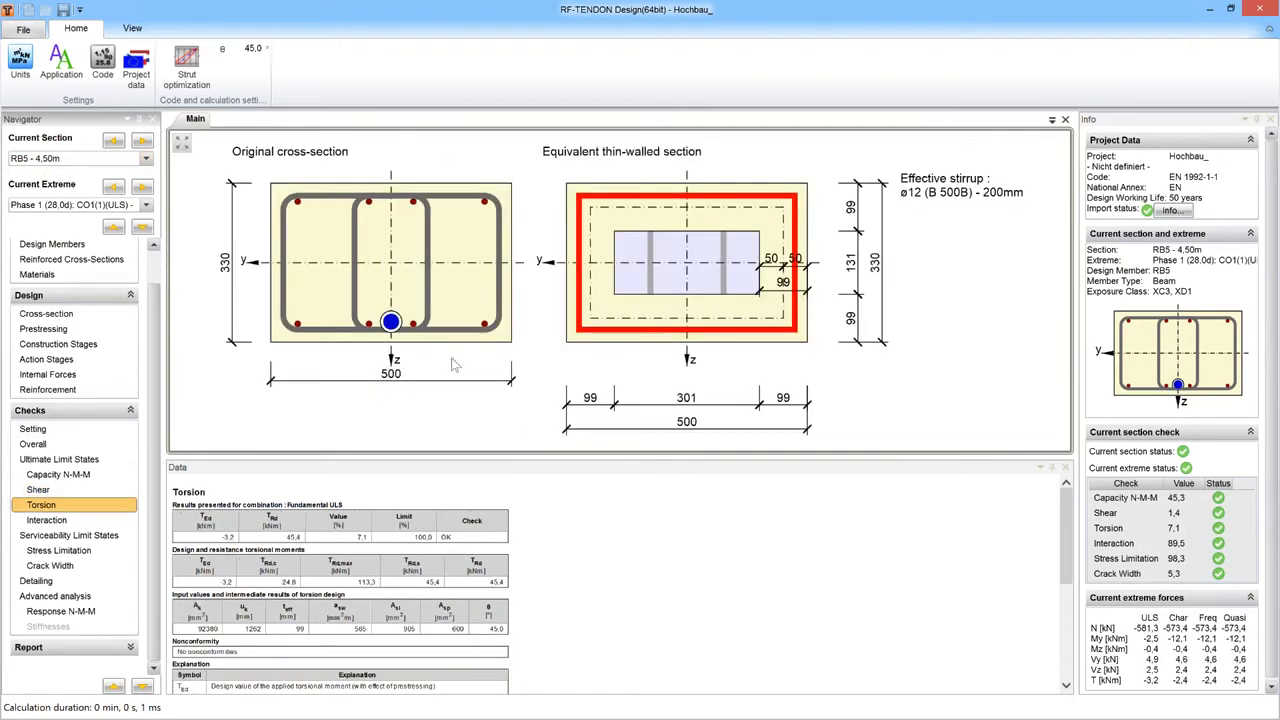
click(70, 520)
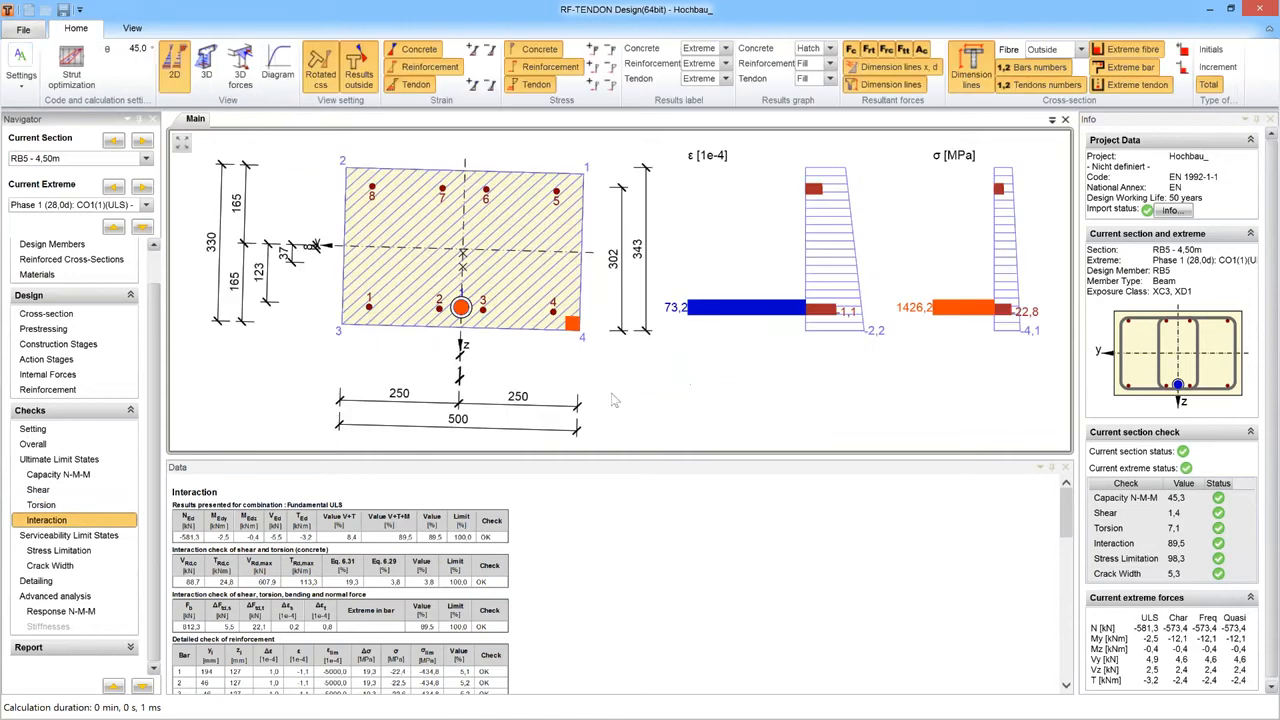
click(80, 556)
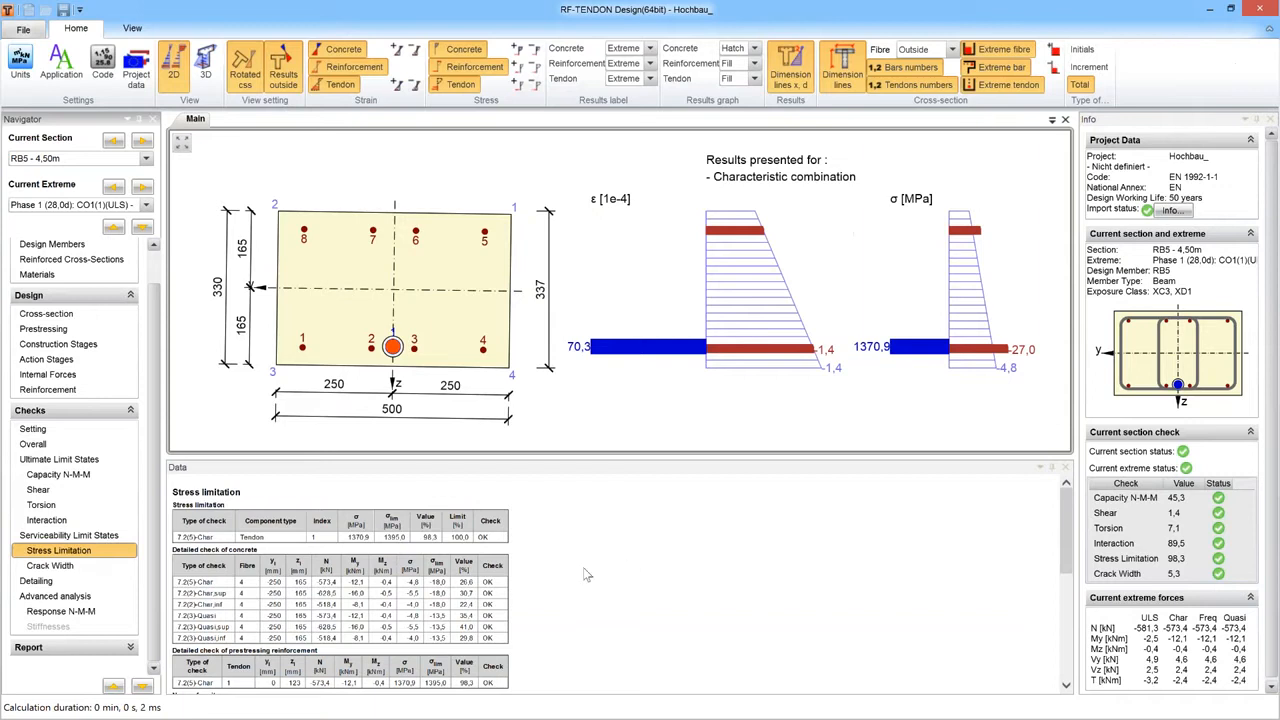
click(84, 568)
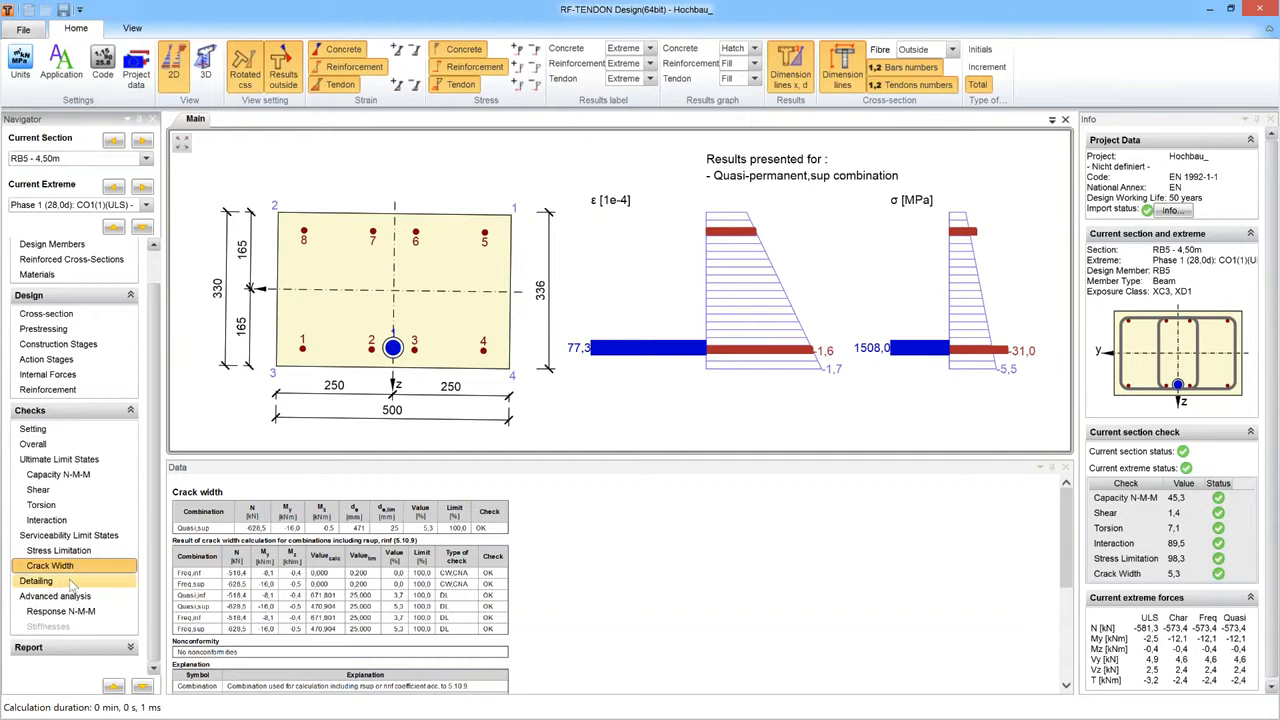
Review which checks are activated in the check settings and open the Response N-M-M results of the 4.50 m section.
click(45, 430)
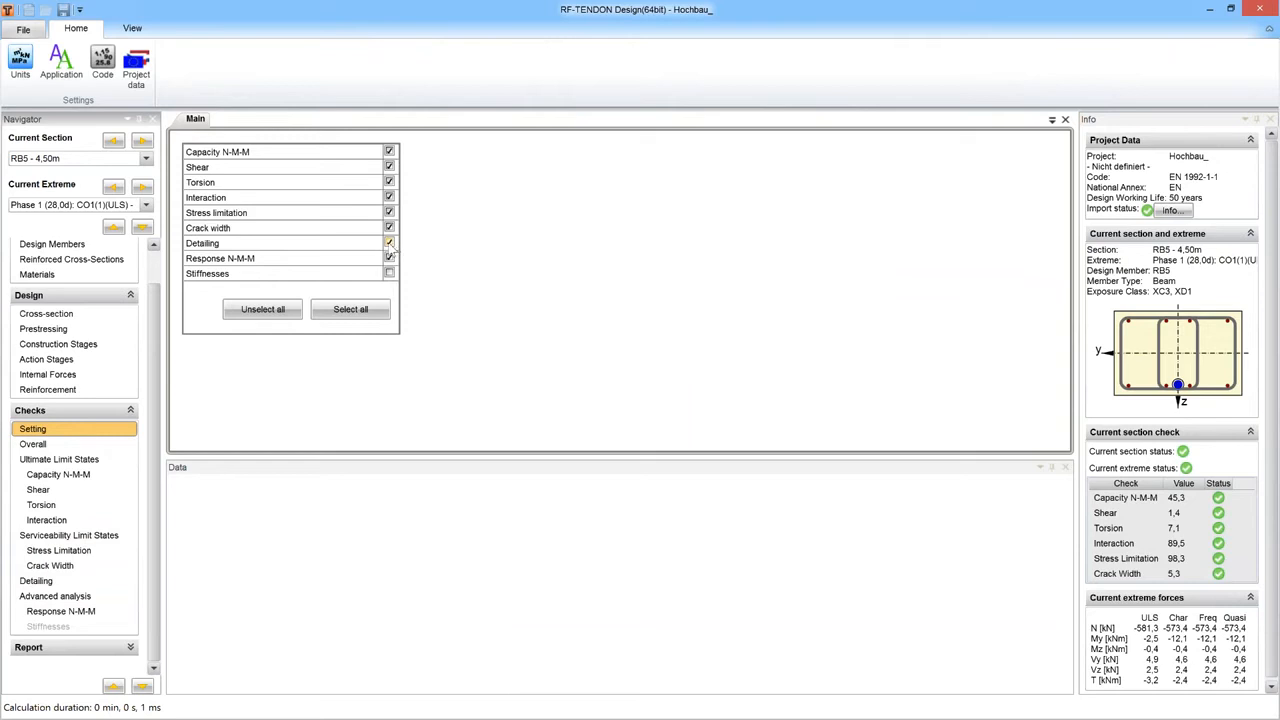
click(389, 258)
click(60, 611)
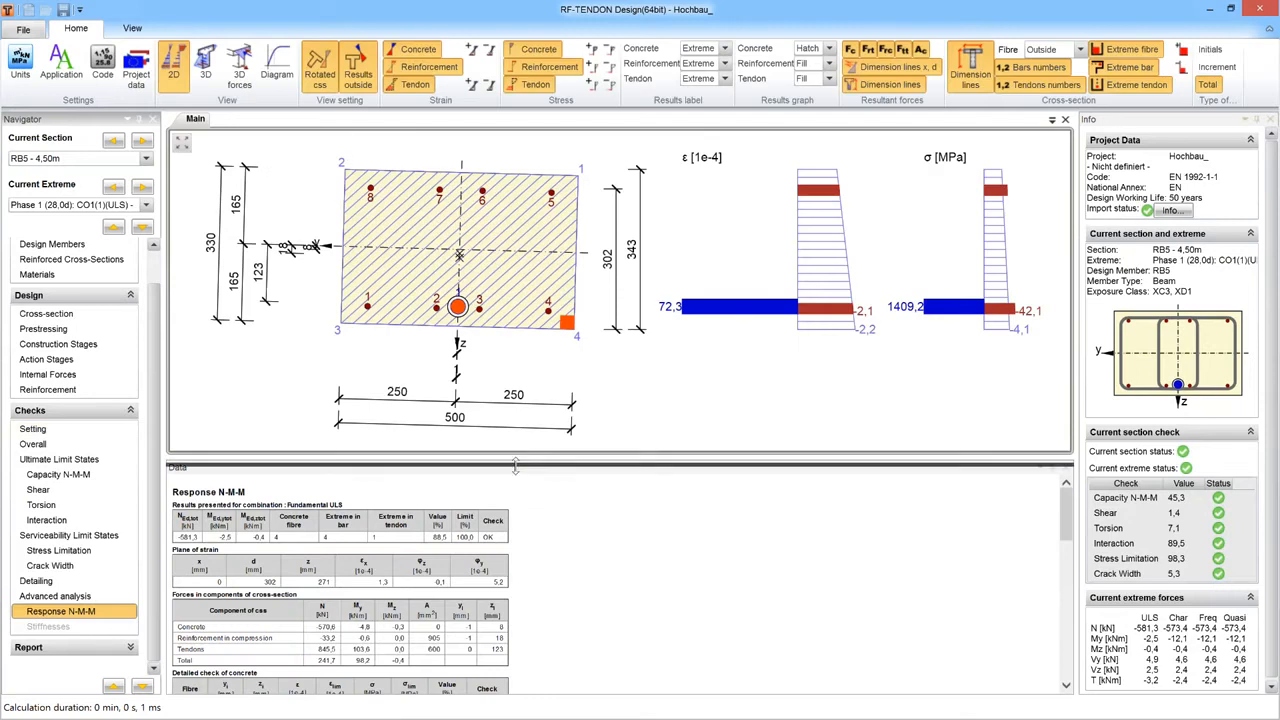
drag(514, 466, 514, 470)
Compare the strain and stress response at 4.50 m for the Stage 3 (120 d) and Phase 2 (36500 d) extremes.
click(145, 204)
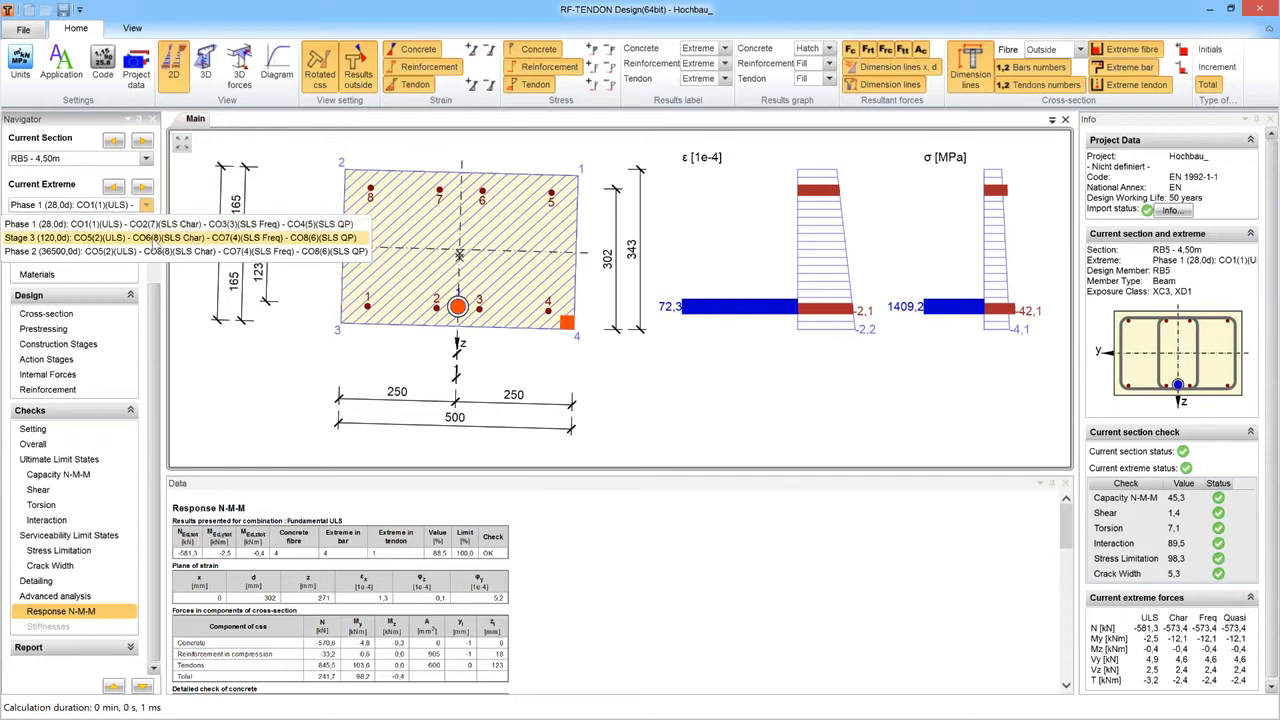
click(152, 238)
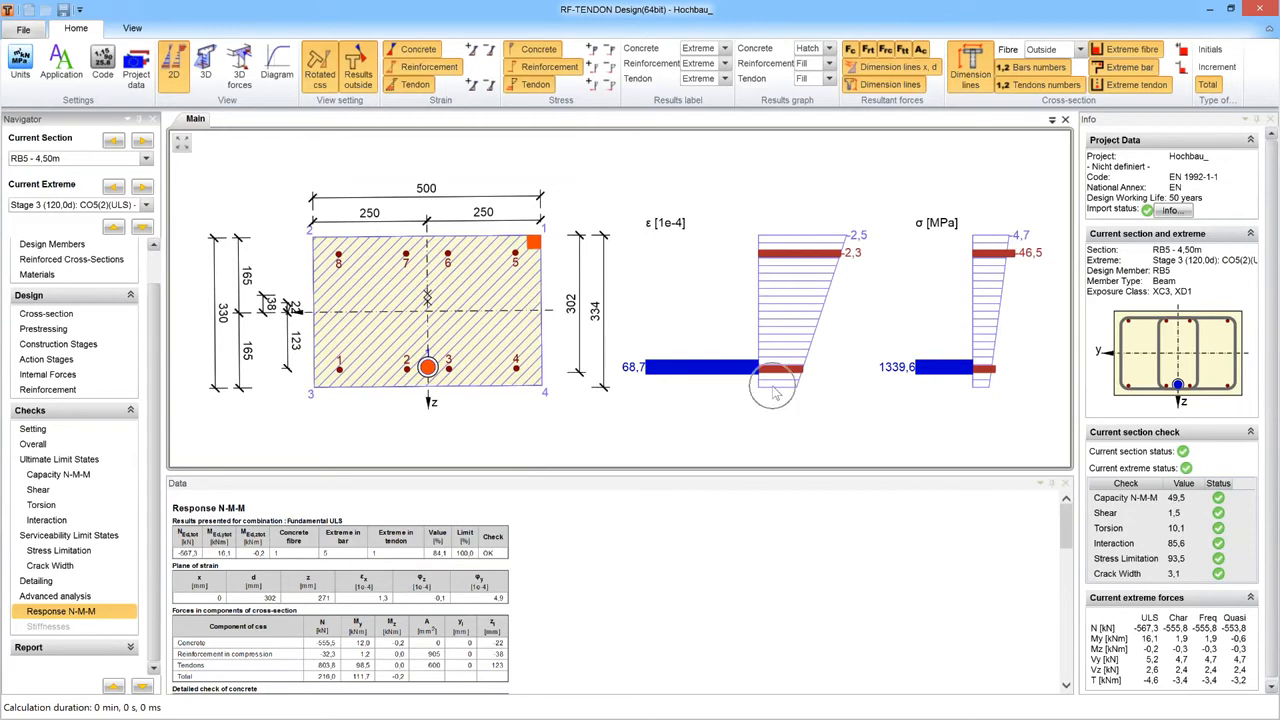
click(146, 205)
click(118, 252)
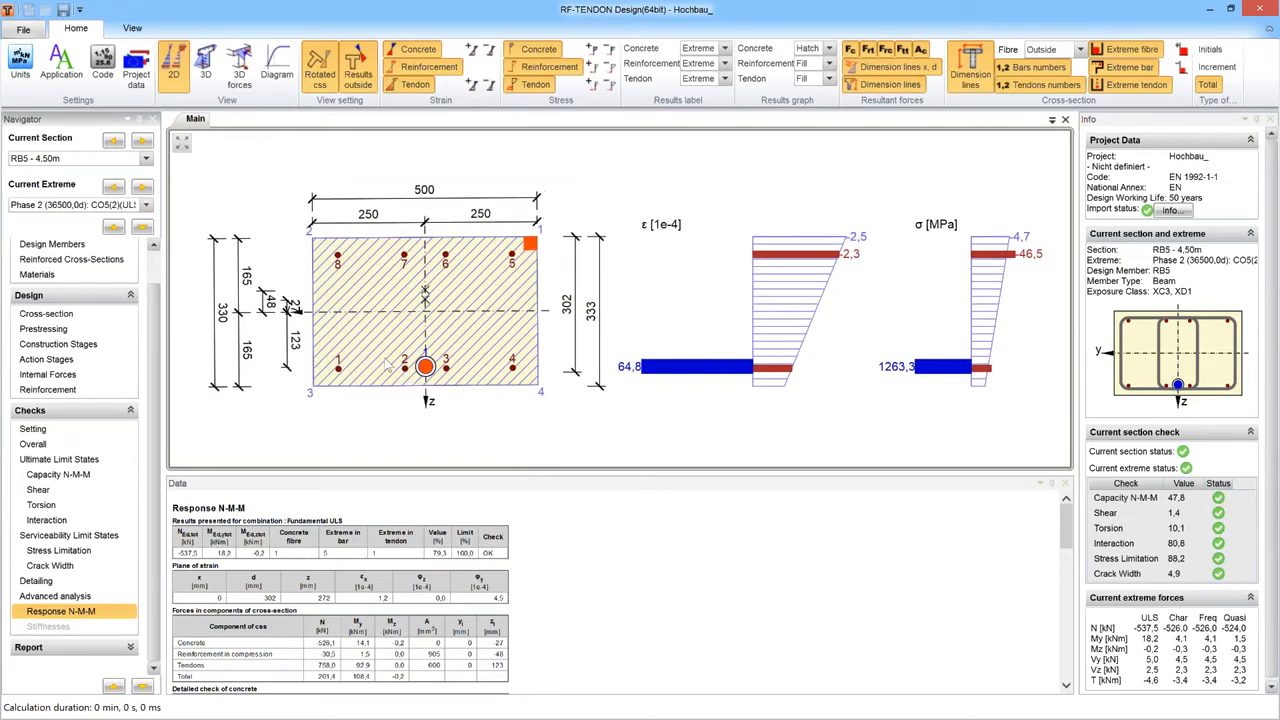
scroll(155, 345, up, 2)
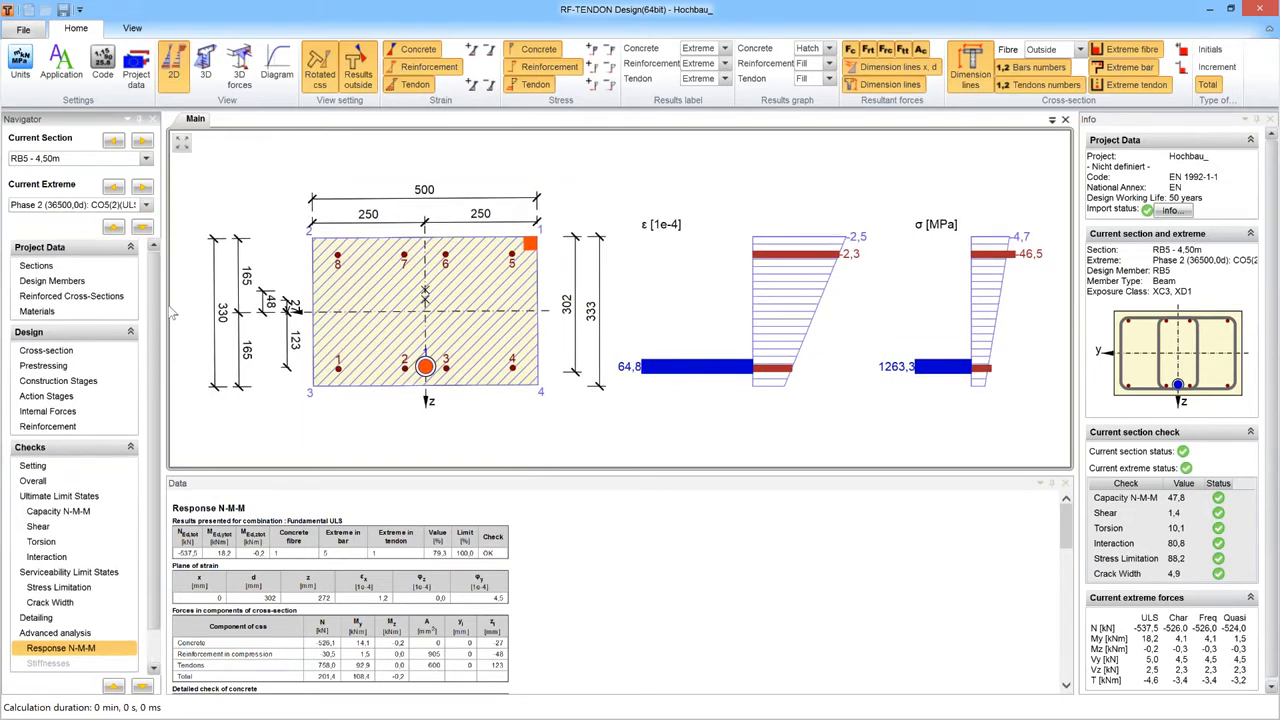
Leave the RB5 section design, switch the design member to RIB1, and calculate all its sections in RF-TENDON Design.
click(1263, 9)
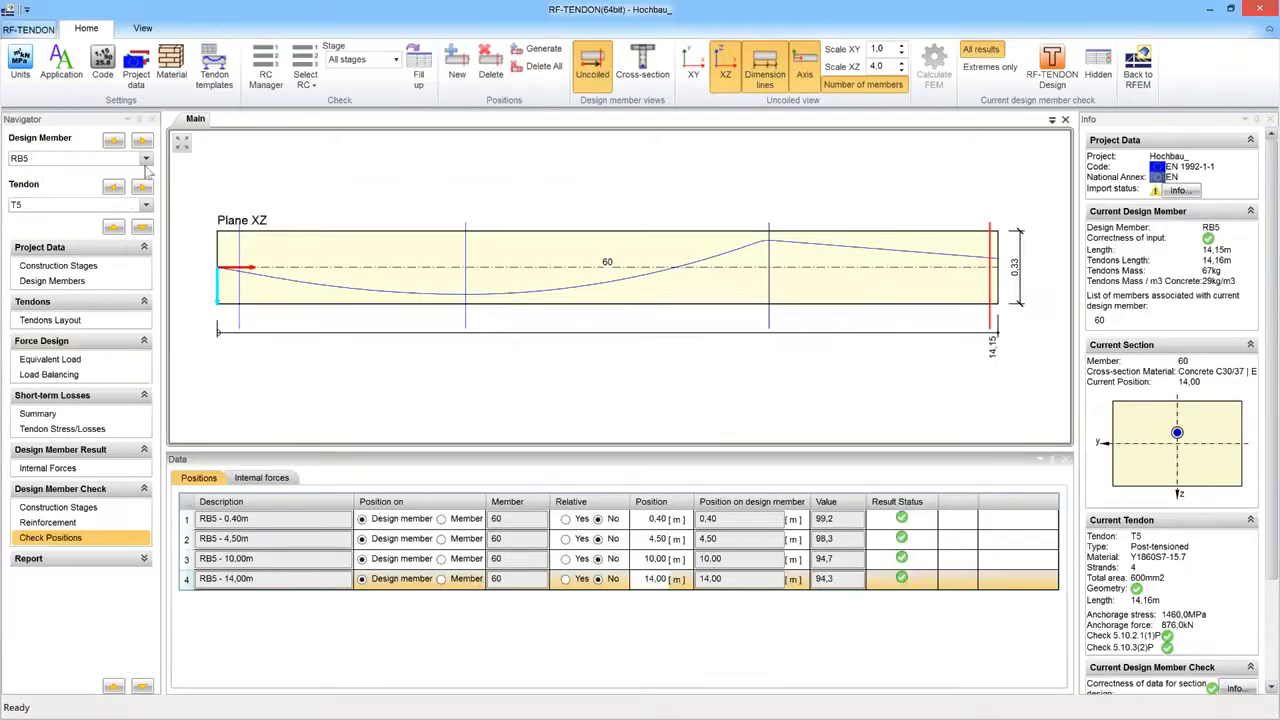
click(145, 158)
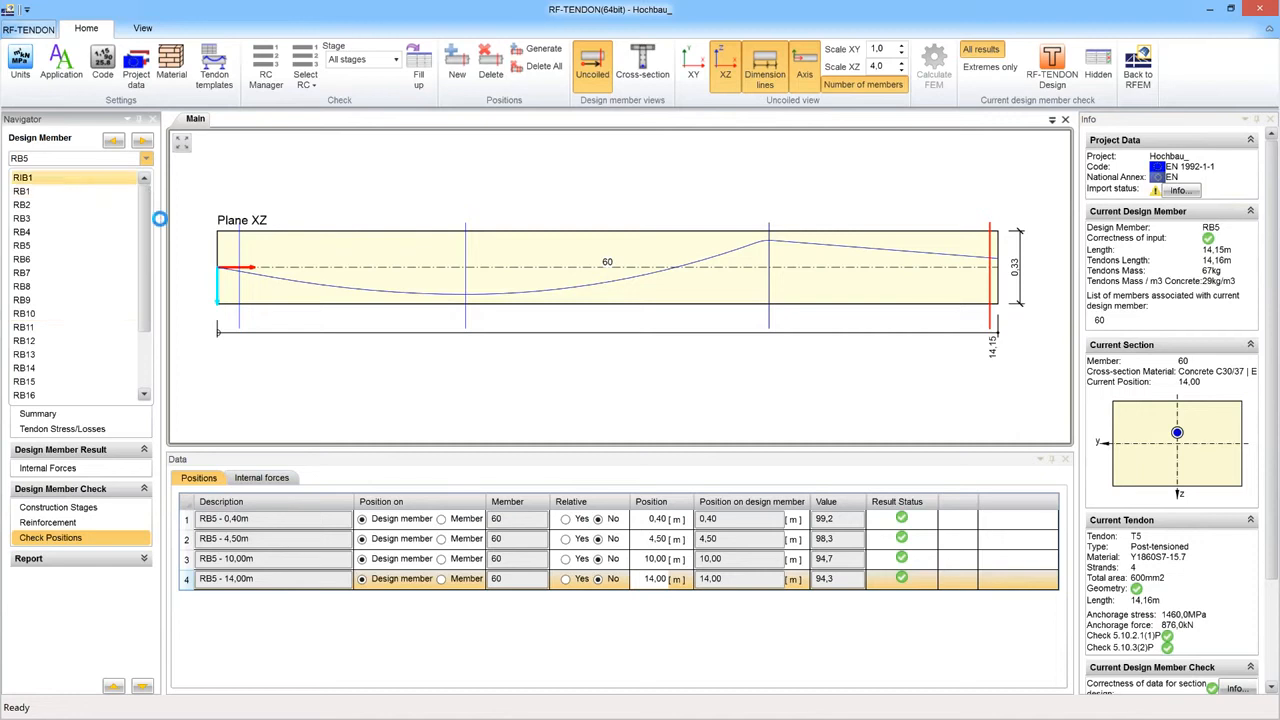
click(437, 287)
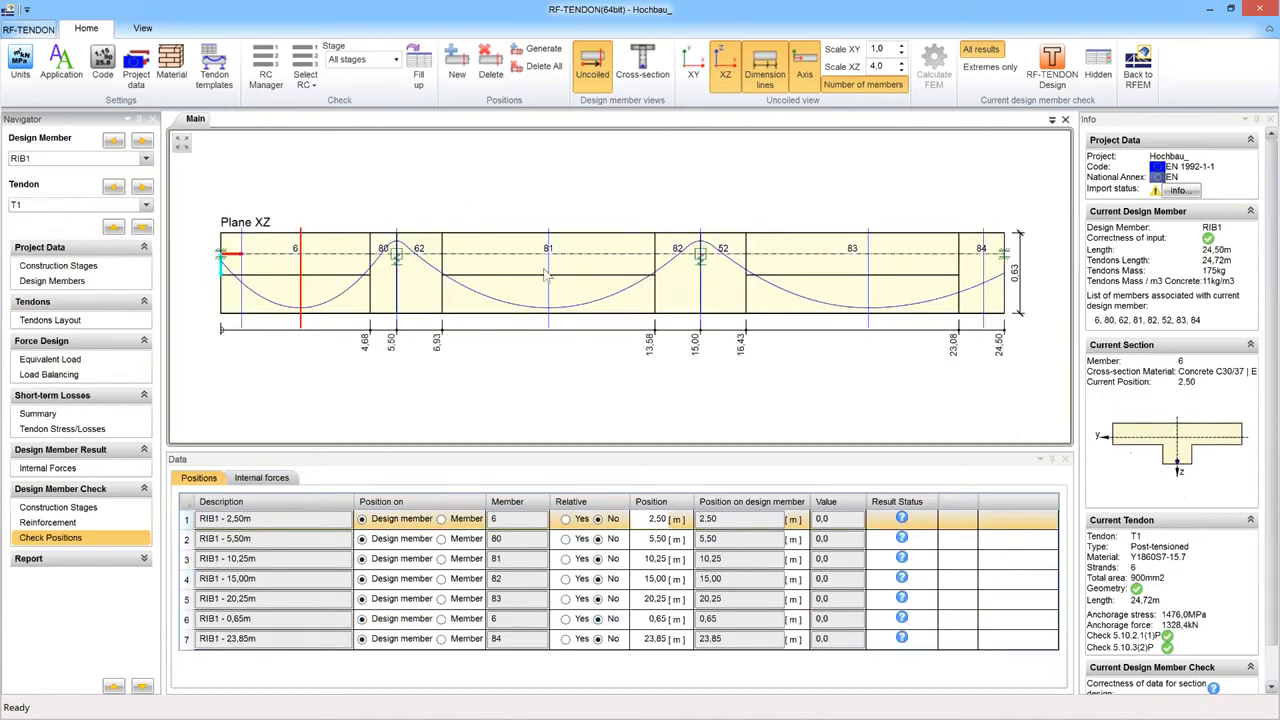
click(1052, 66)
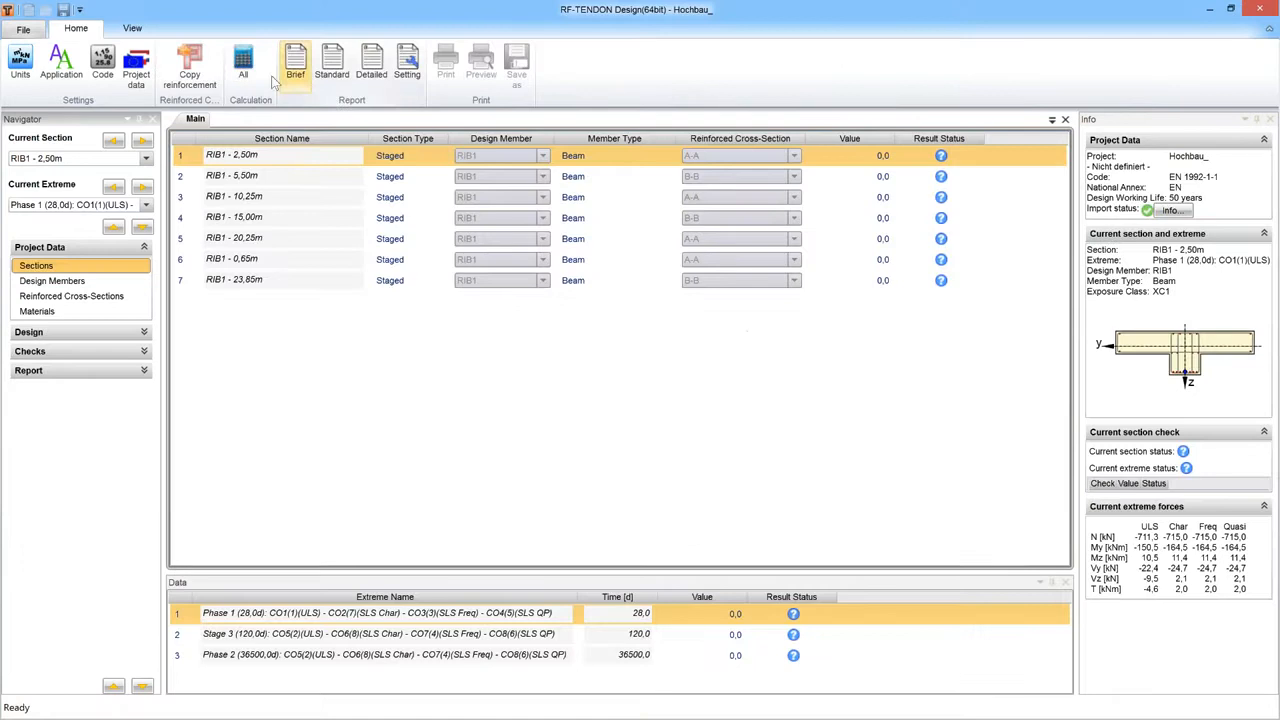
click(243, 65)
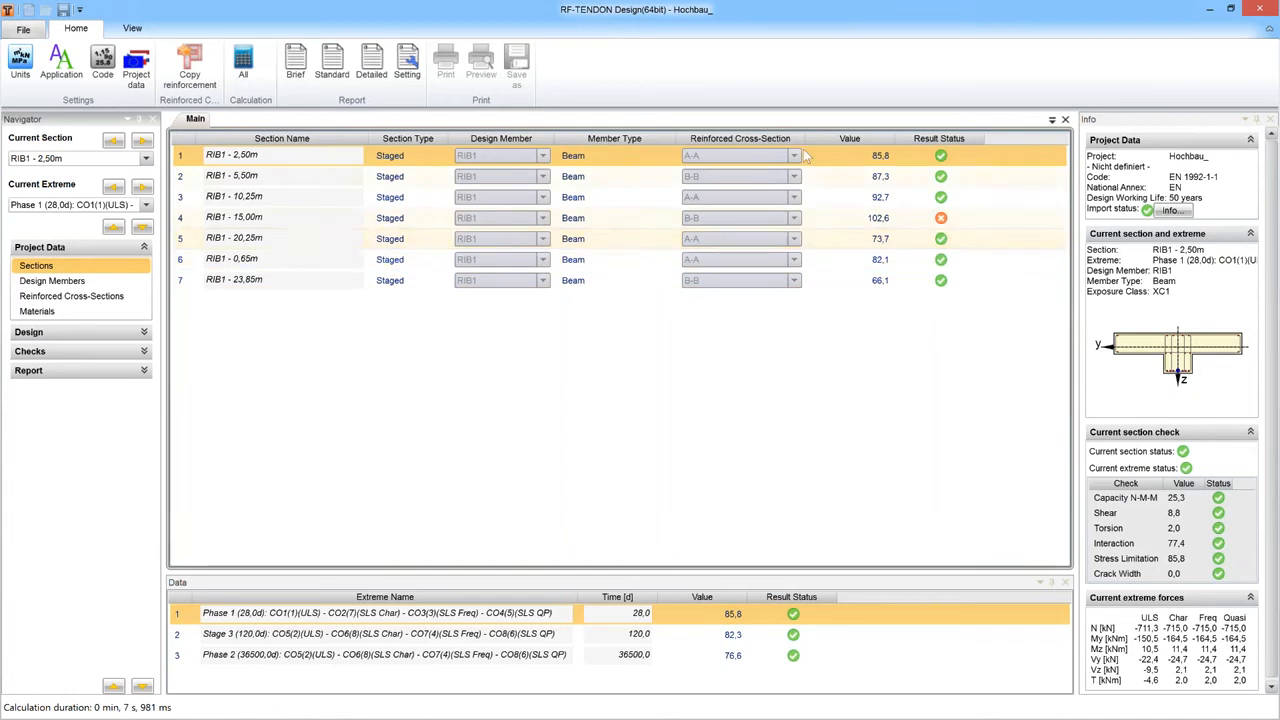
Open the Stress Limitation check of the RIB1 15.00 m section for the Phase 2 (36500 d) extreme and inspect the extreme concrete fibre.
click(886, 222)
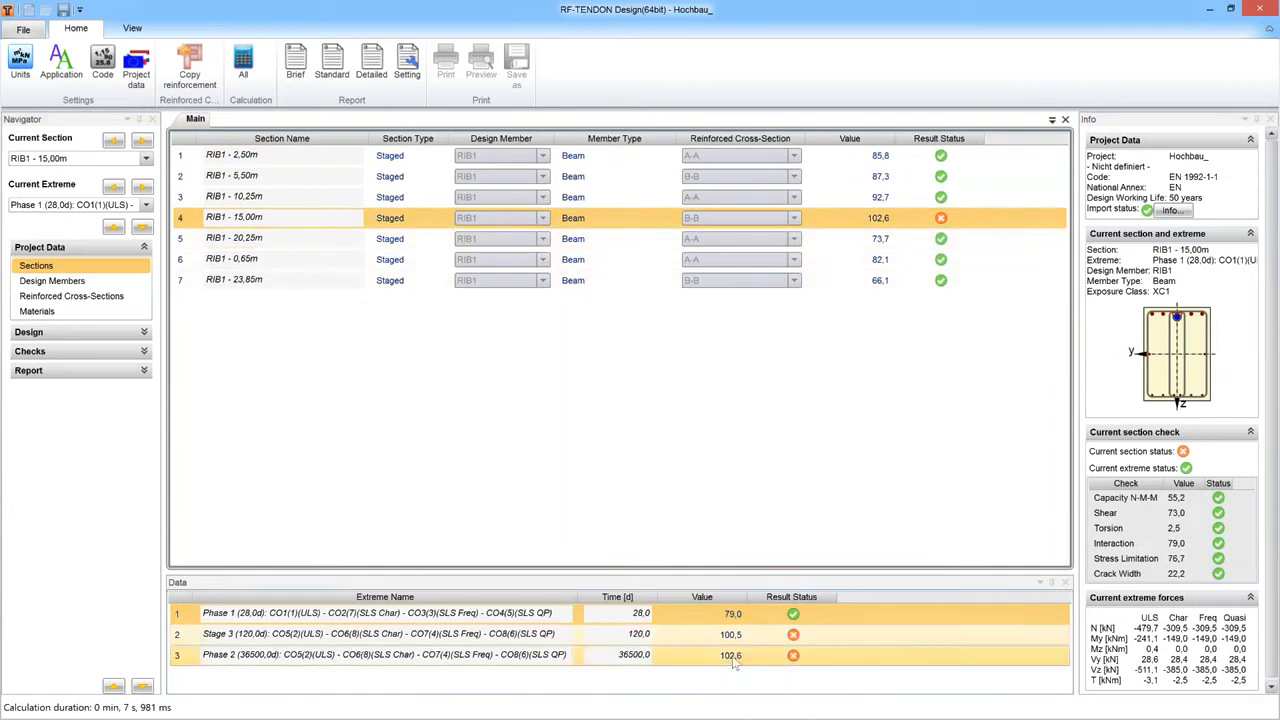
click(790, 655)
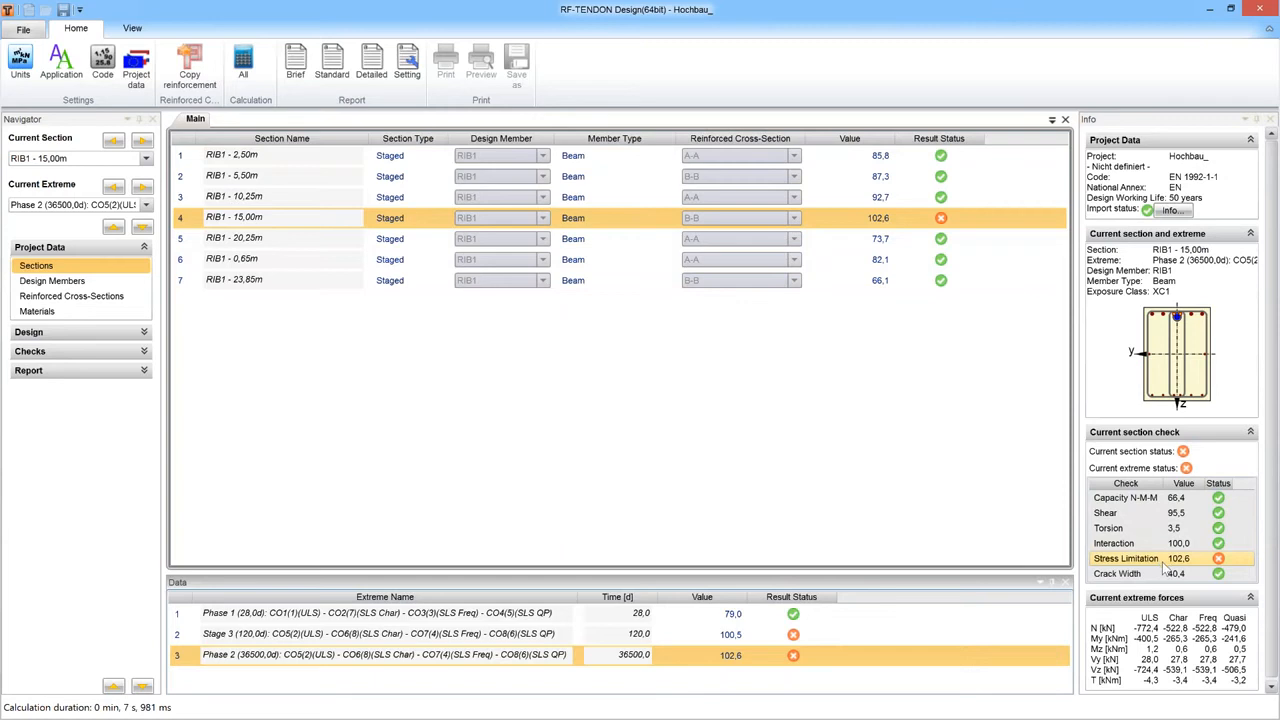
click(45, 351)
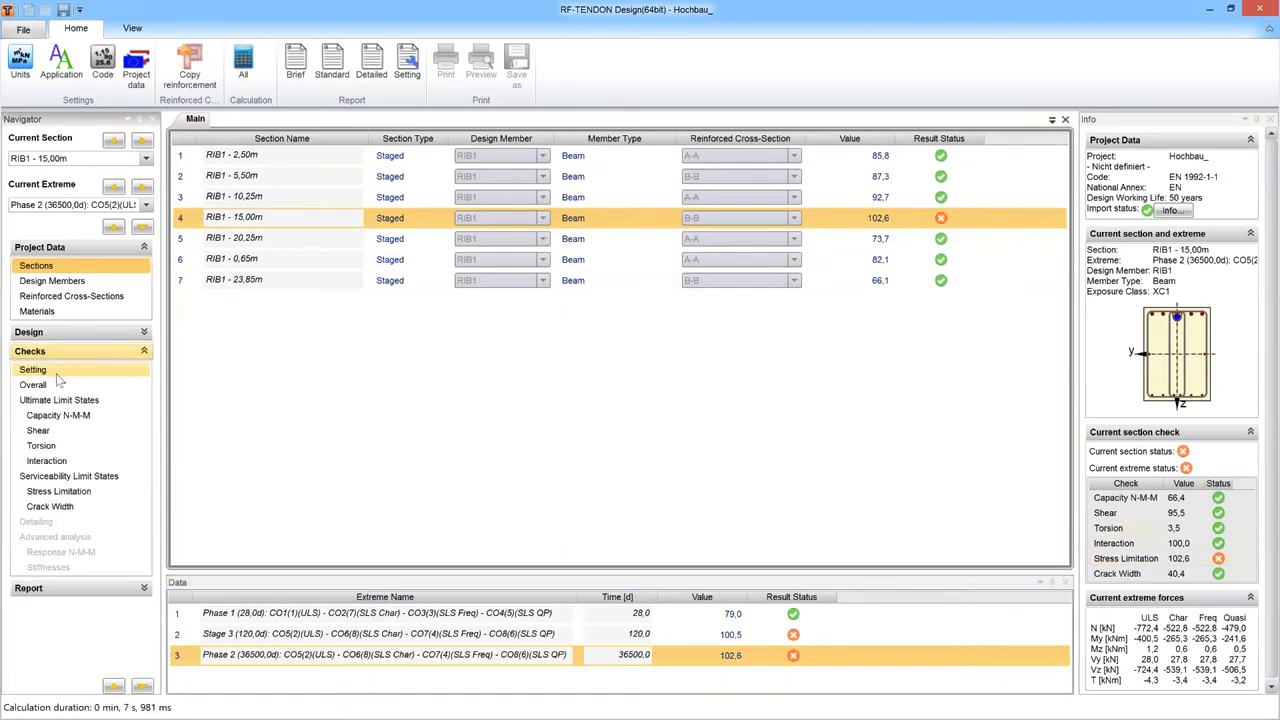
click(56, 491)
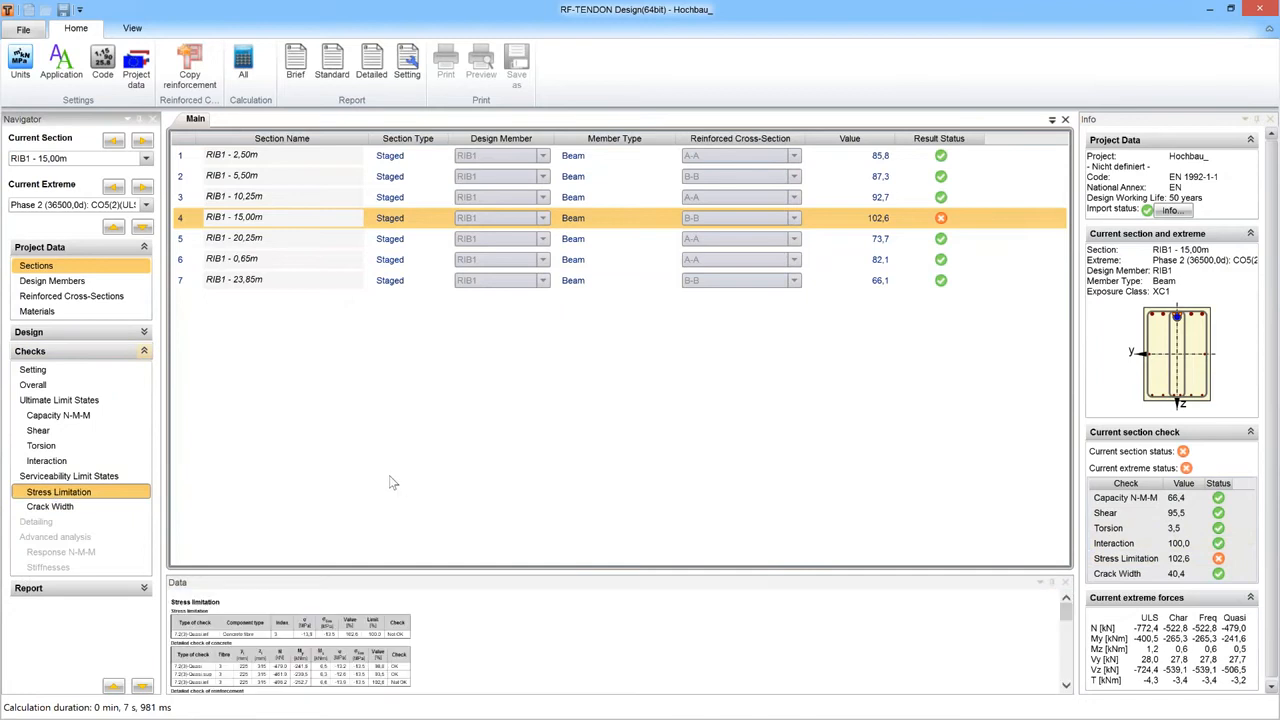
mouse_move(284, 498)
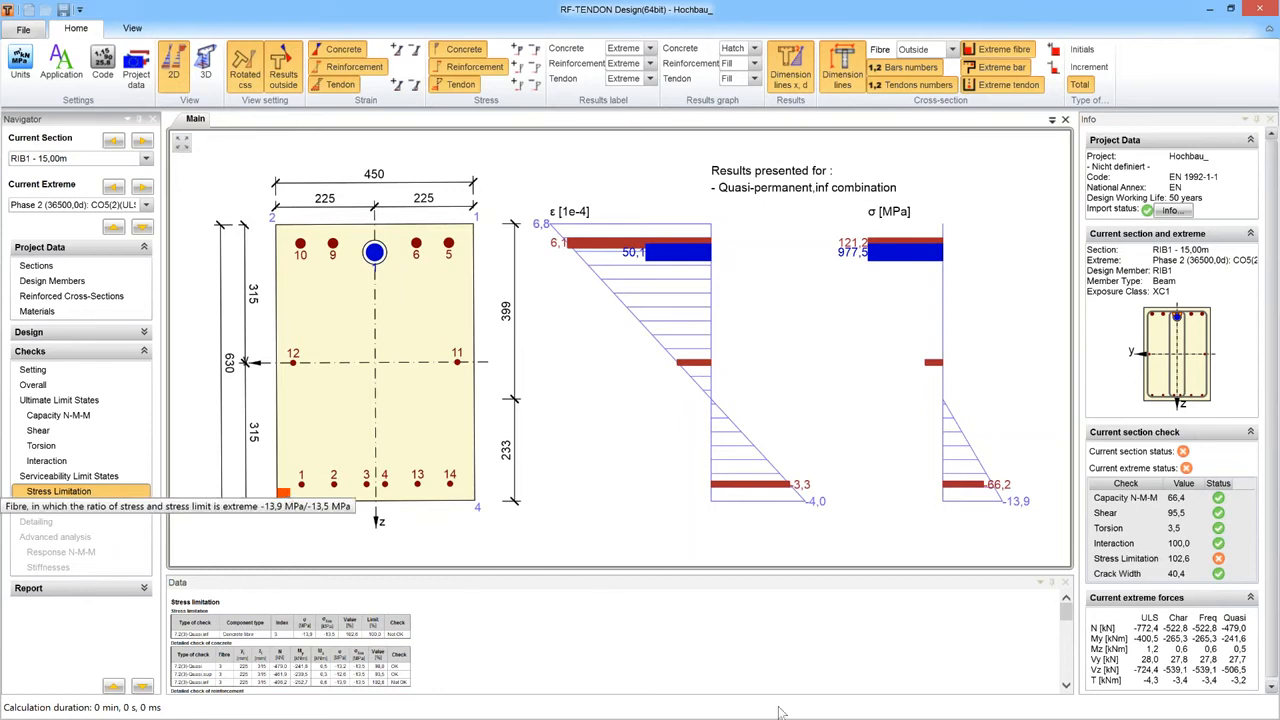
Read the detailed stress limitation tables and the nonconformity notes on the quasi-permanent concrete compression limit.
scroll(598, 645, up, 5)
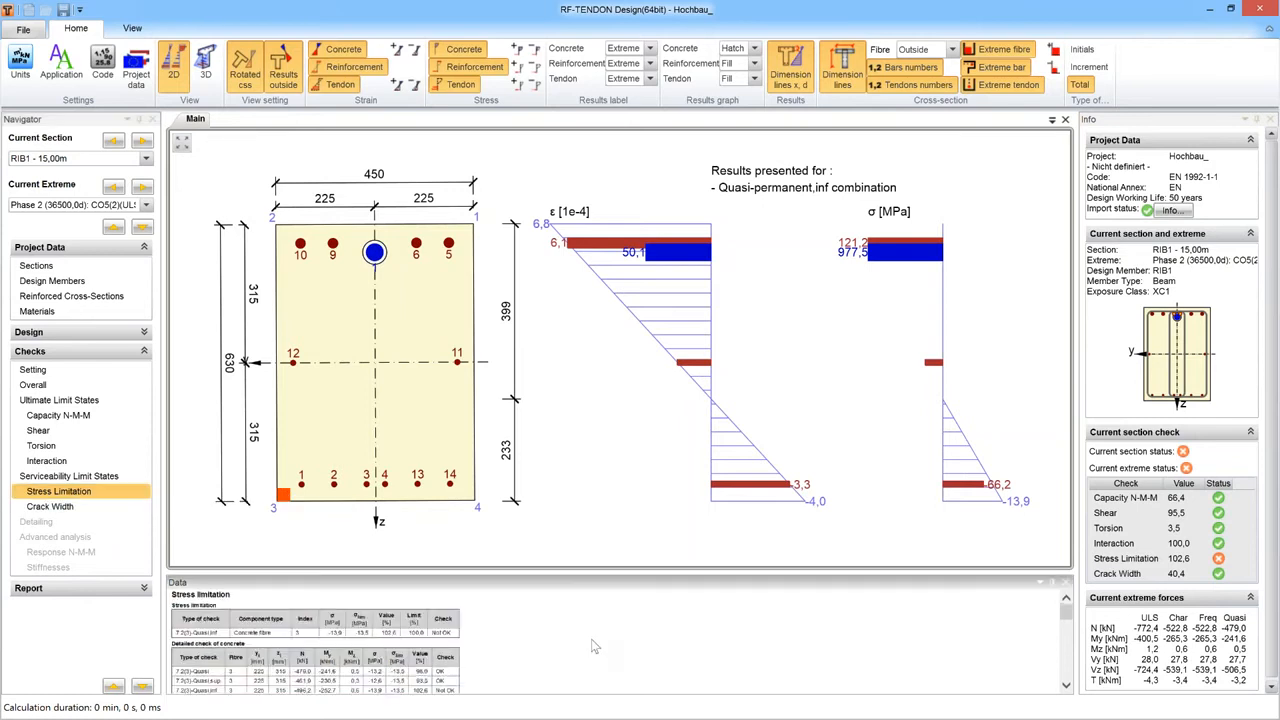
scroll(600, 645, up, 1)
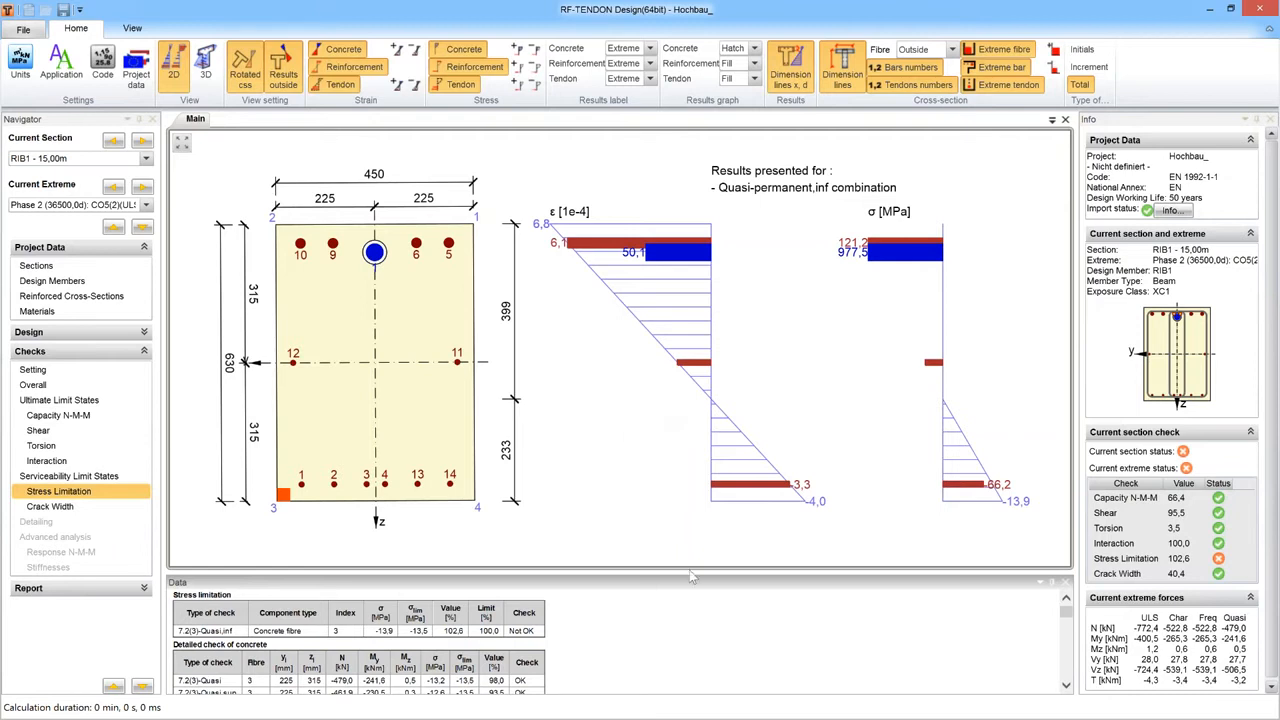
drag(690, 576, 686, 510)
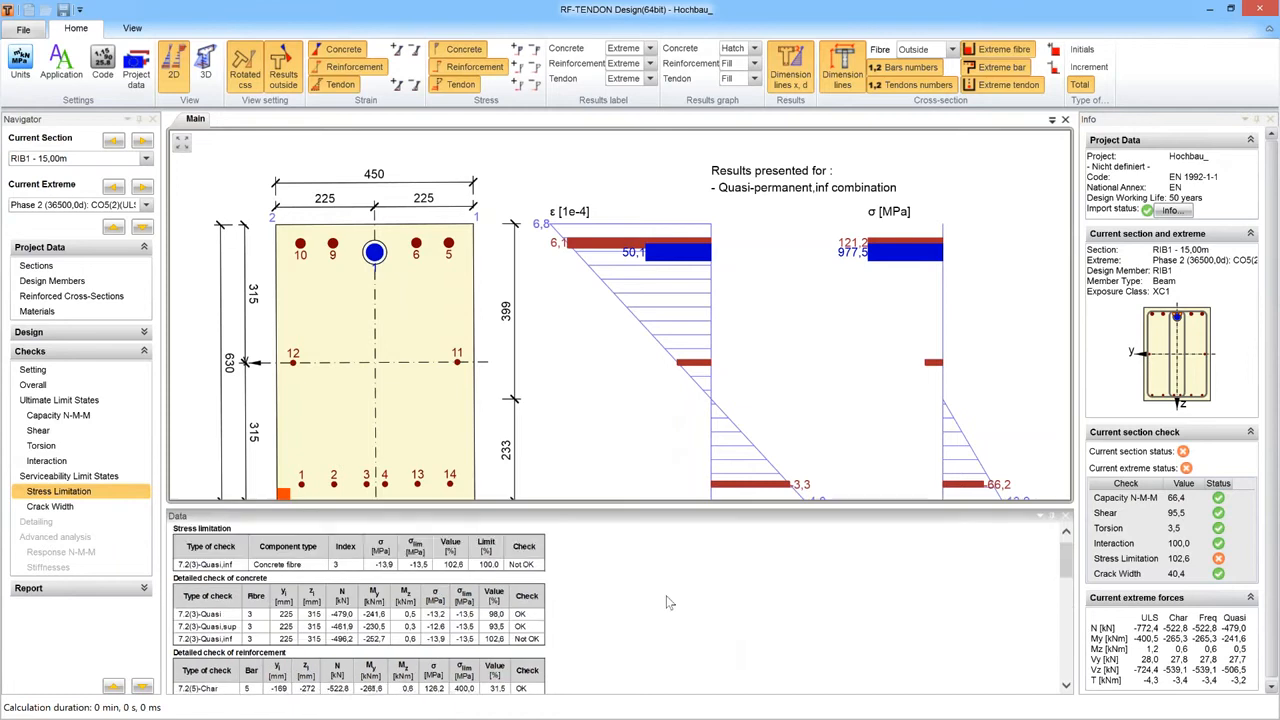
scroll(670, 600, down, 3)
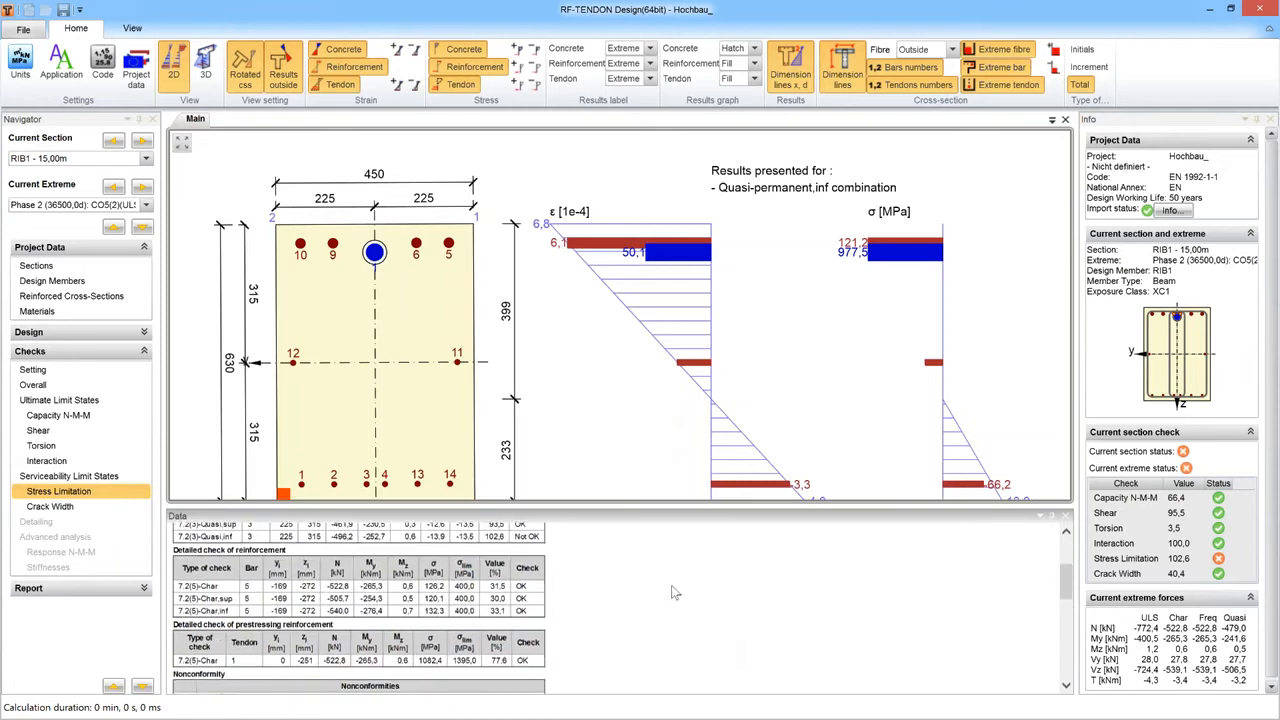
scroll(673, 592, down, 4)
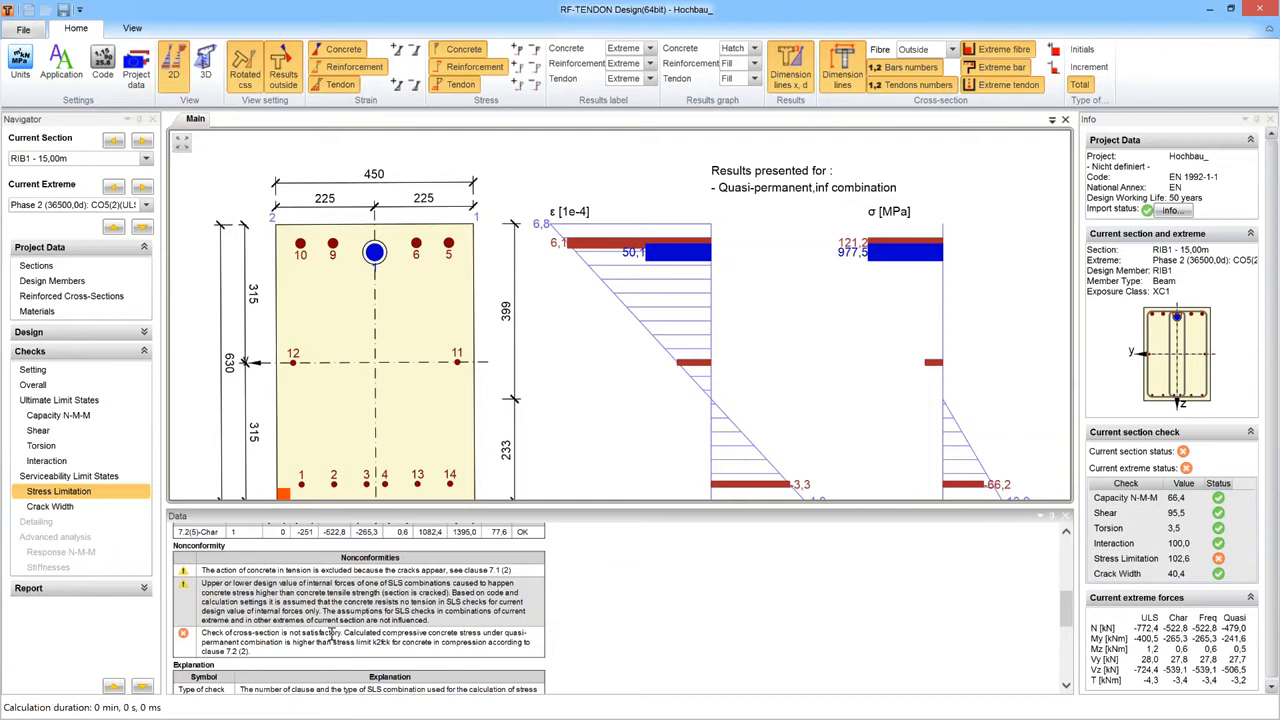
drag(302, 633, 458, 648)
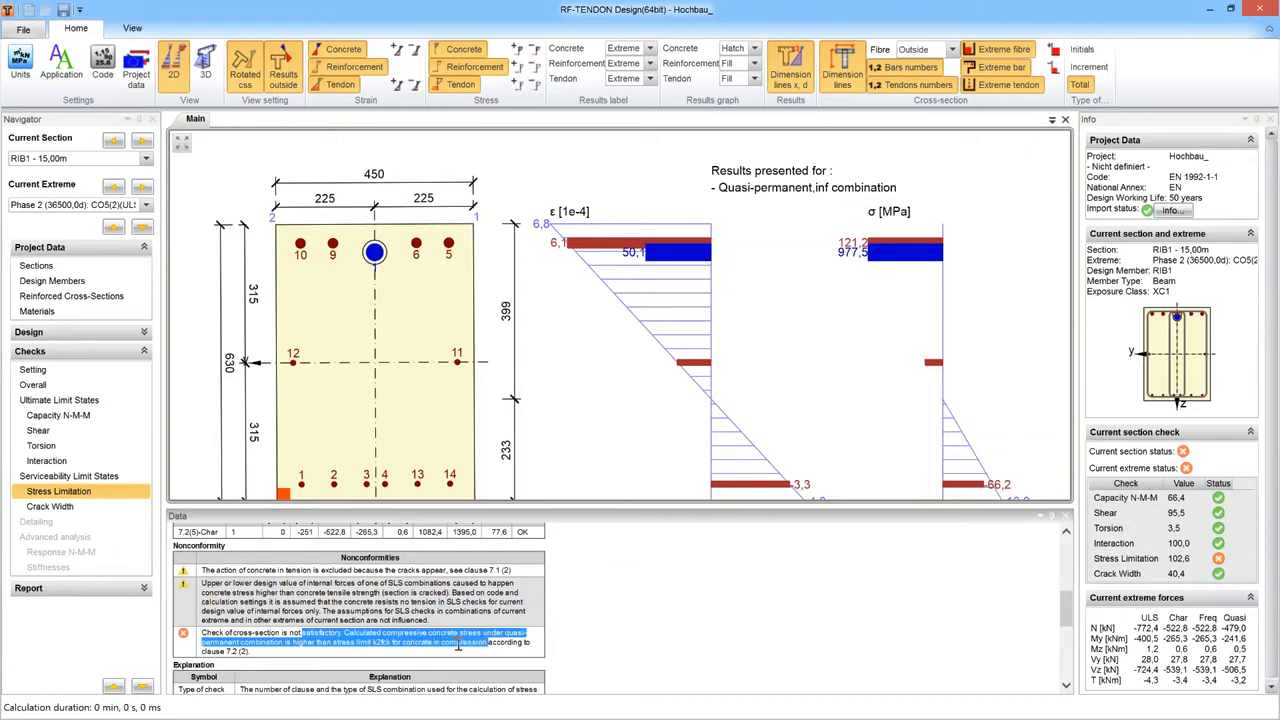
click(768, 625)
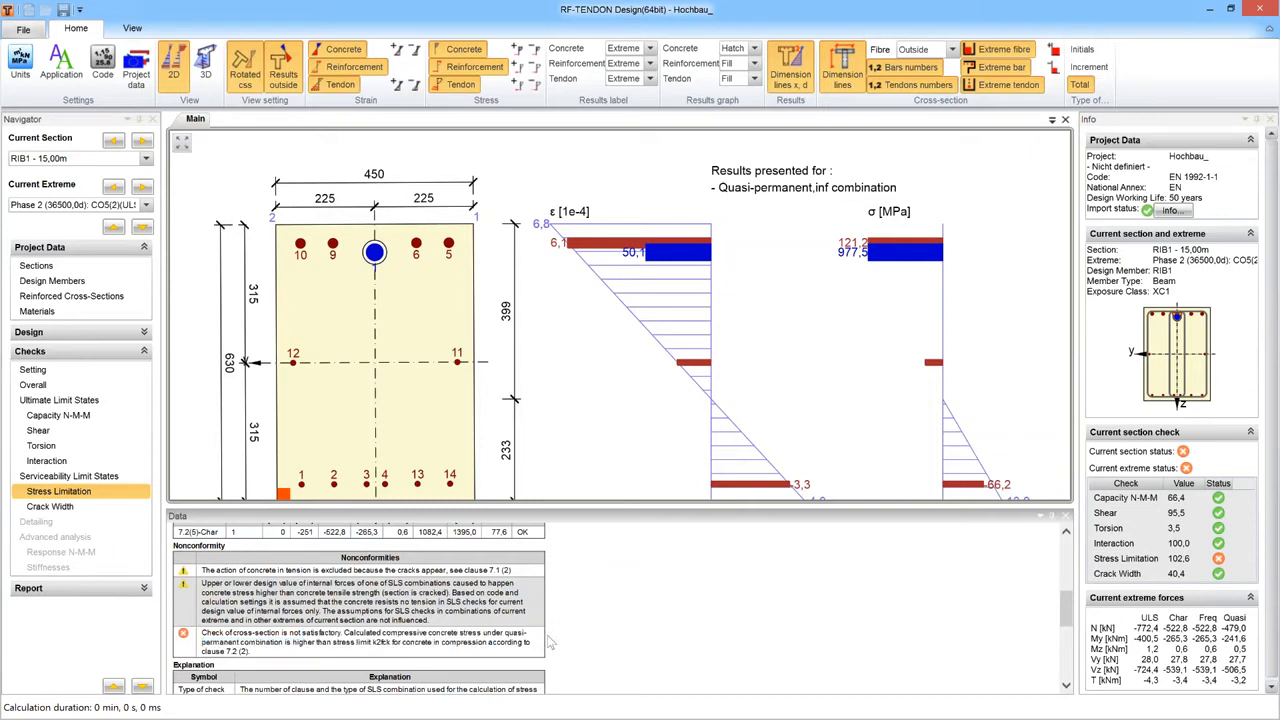
double_click(377, 642)
drag(655, 510, 655, 549)
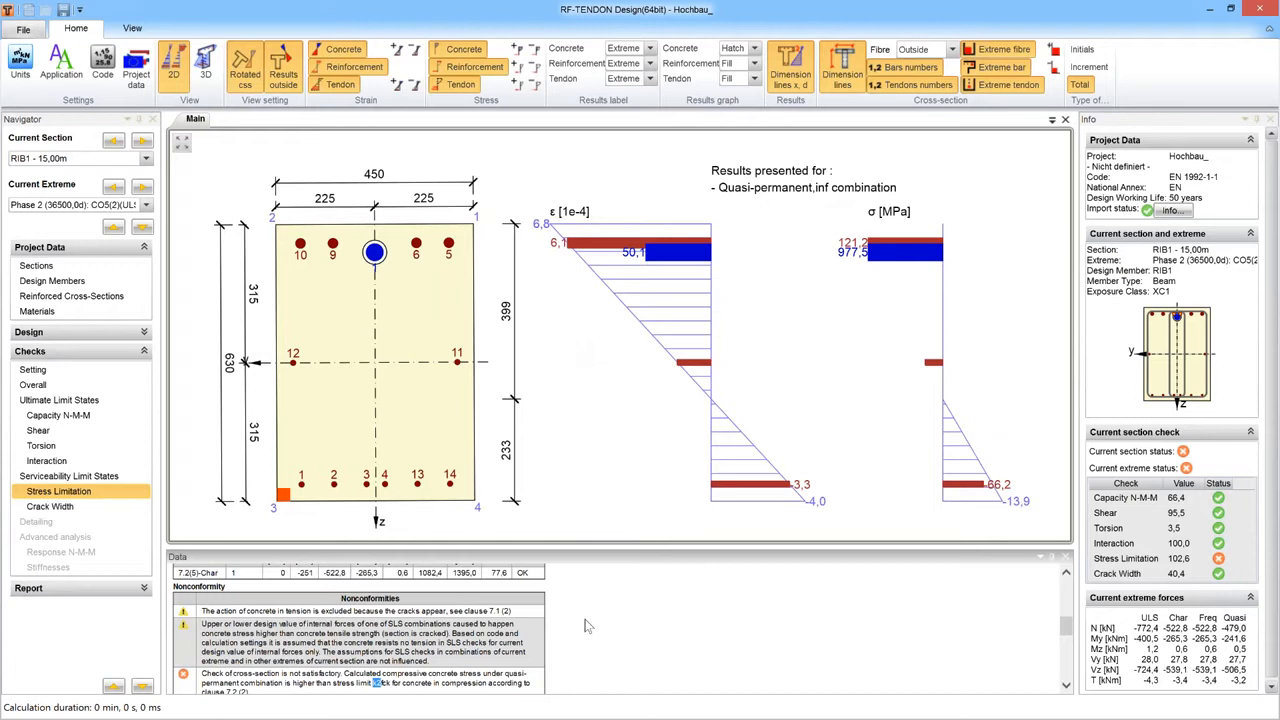
scroll(645, 607, up, 5)
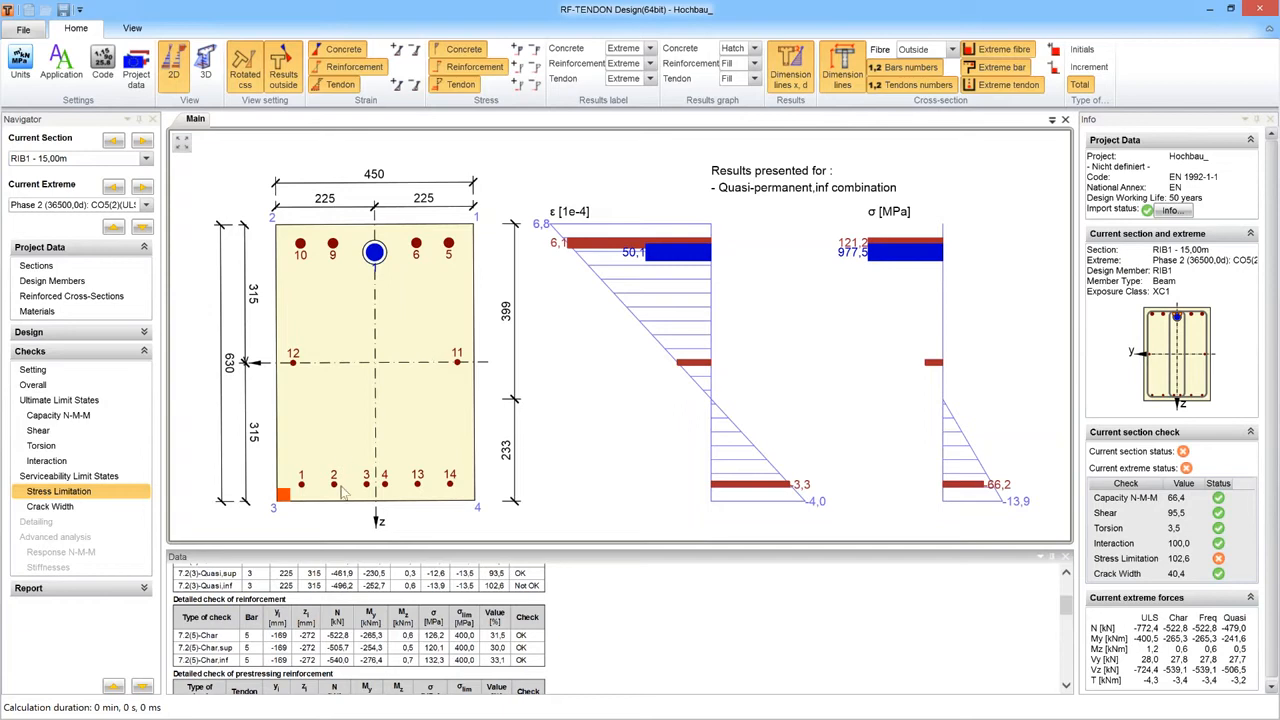
mouse_move(335, 487)
Open the reinforcement of cross-section B-B, select the lower bar layer, and enlarge the reinforcement table.
click(72, 296)
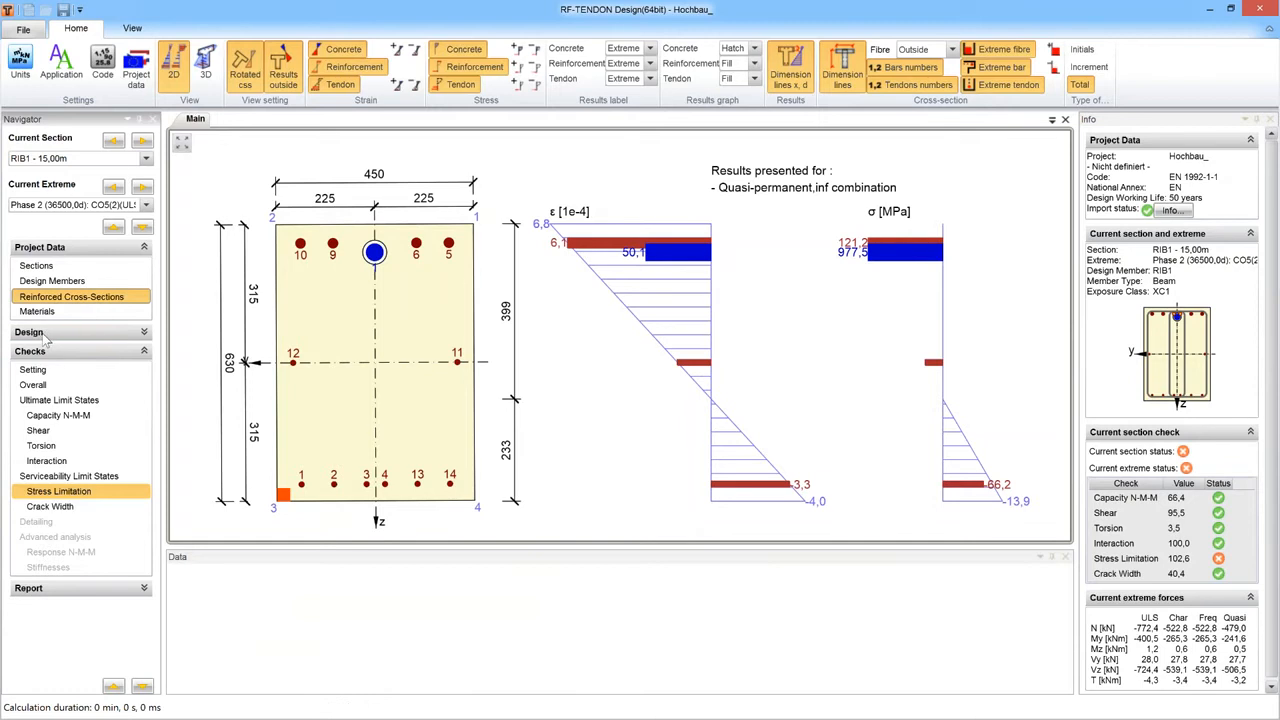
click(44, 334)
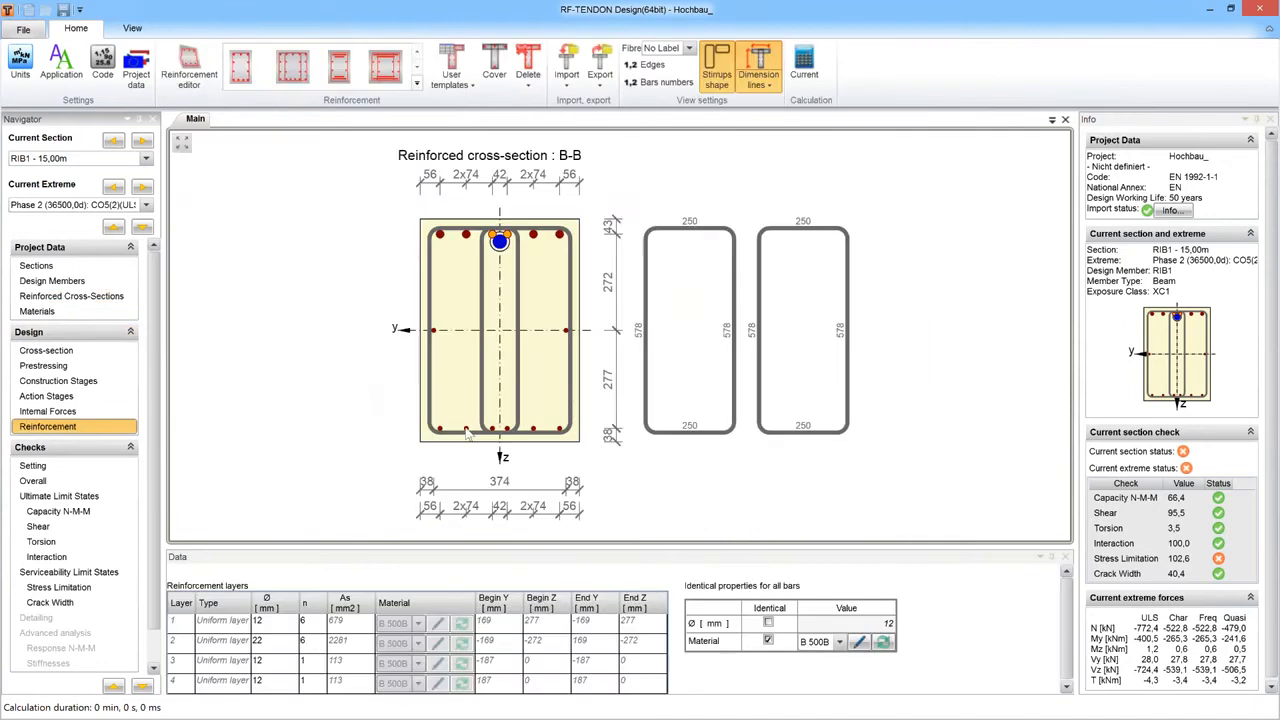
click(466, 430)
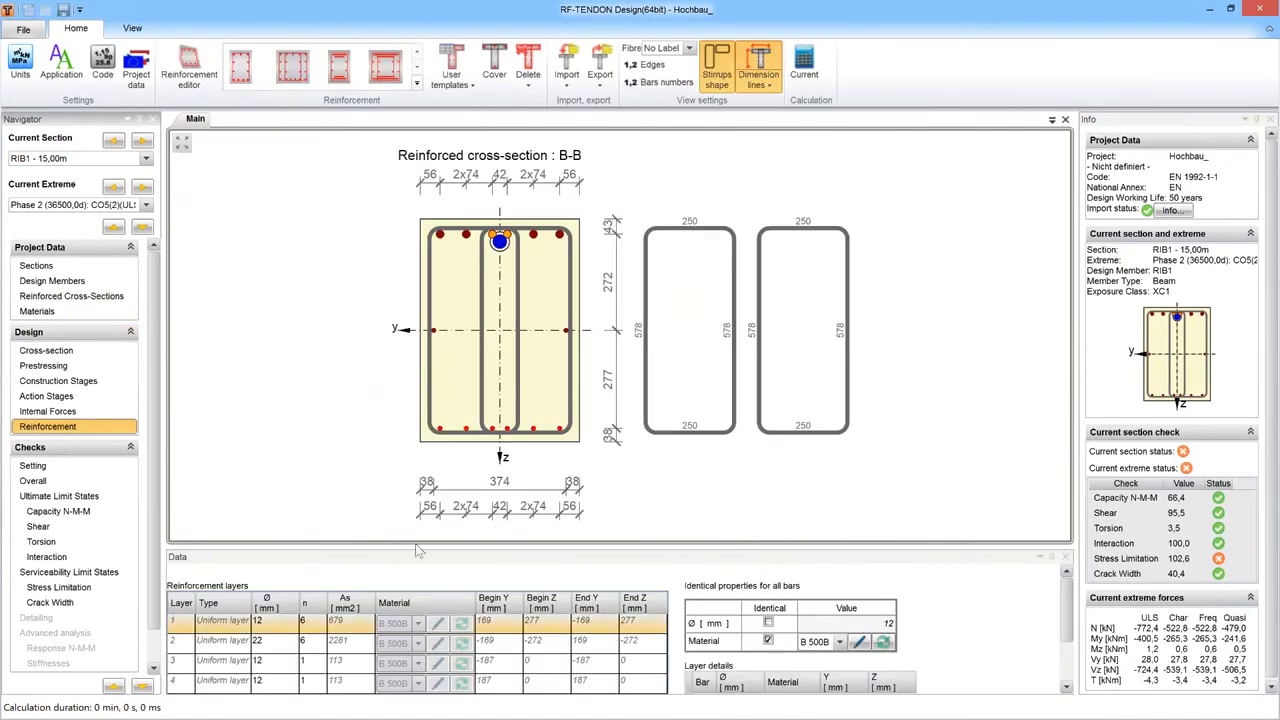
drag(418, 550, 430, 398)
right_click(306, 256)
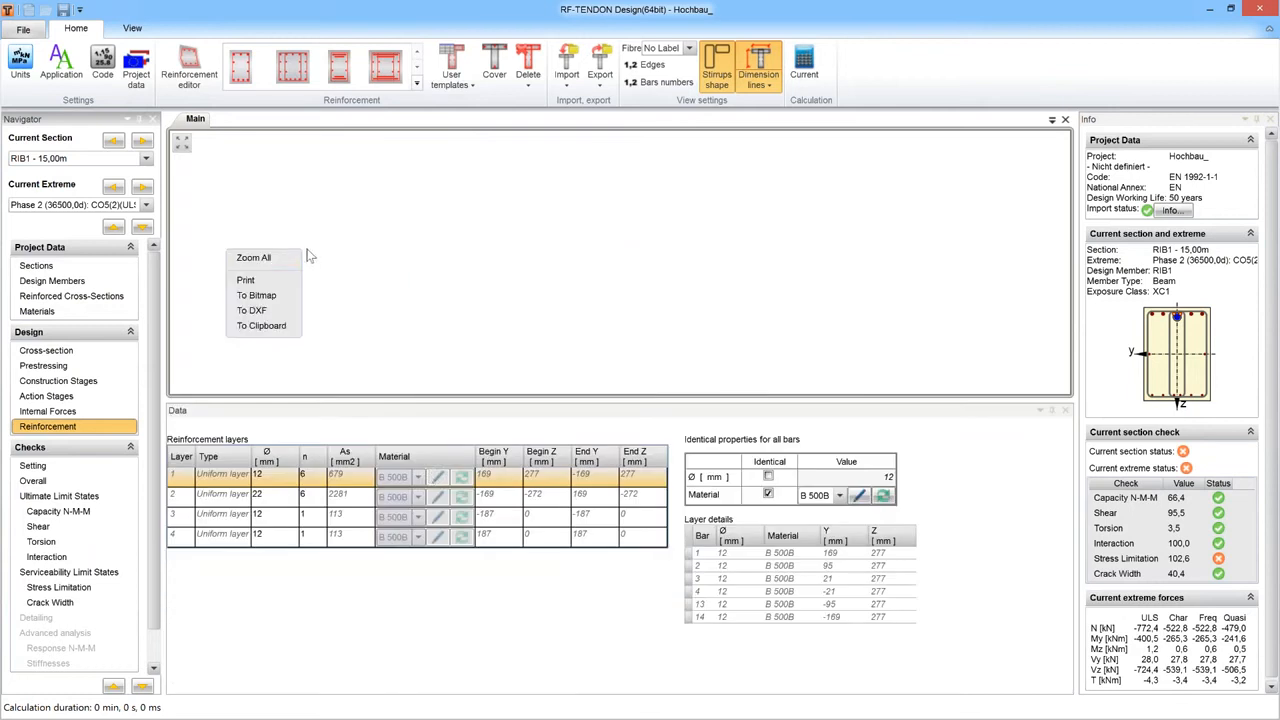
click(392, 293)
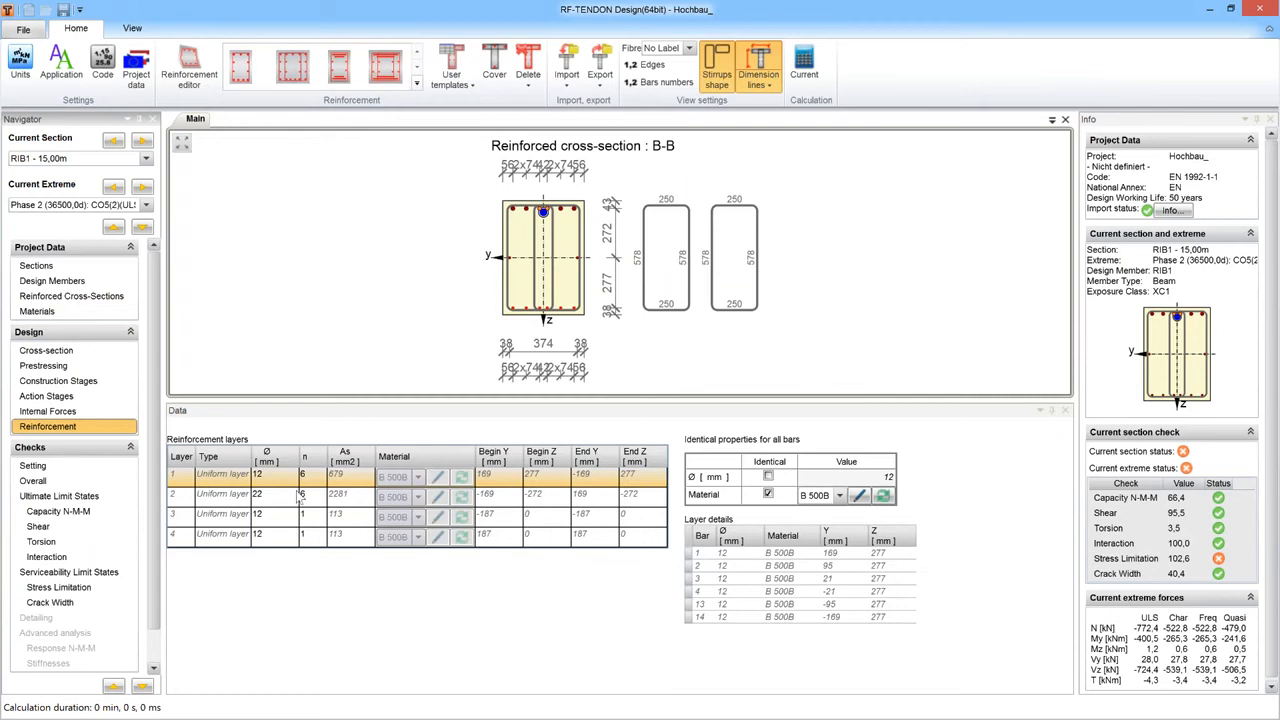
Set the bar diameter of reinforcement layer 1 to 14 mm and recalculate the current section.
click(278, 475)
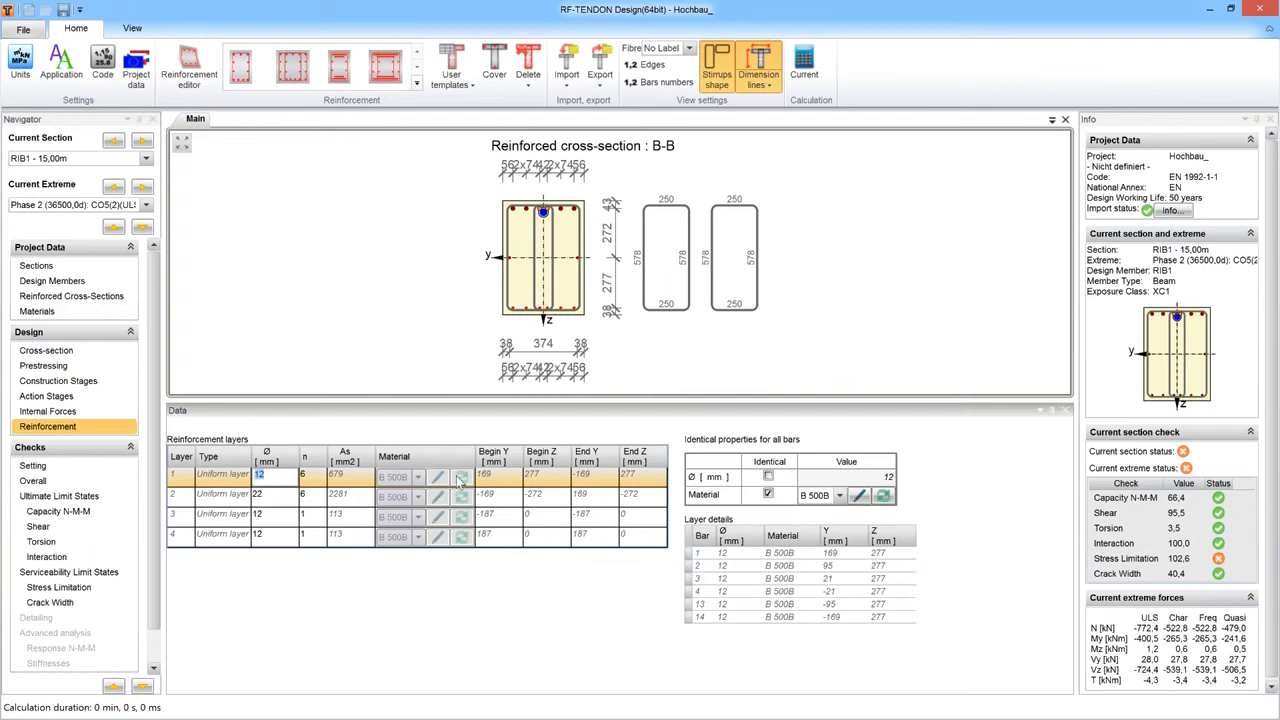
text(14)
key(Return)
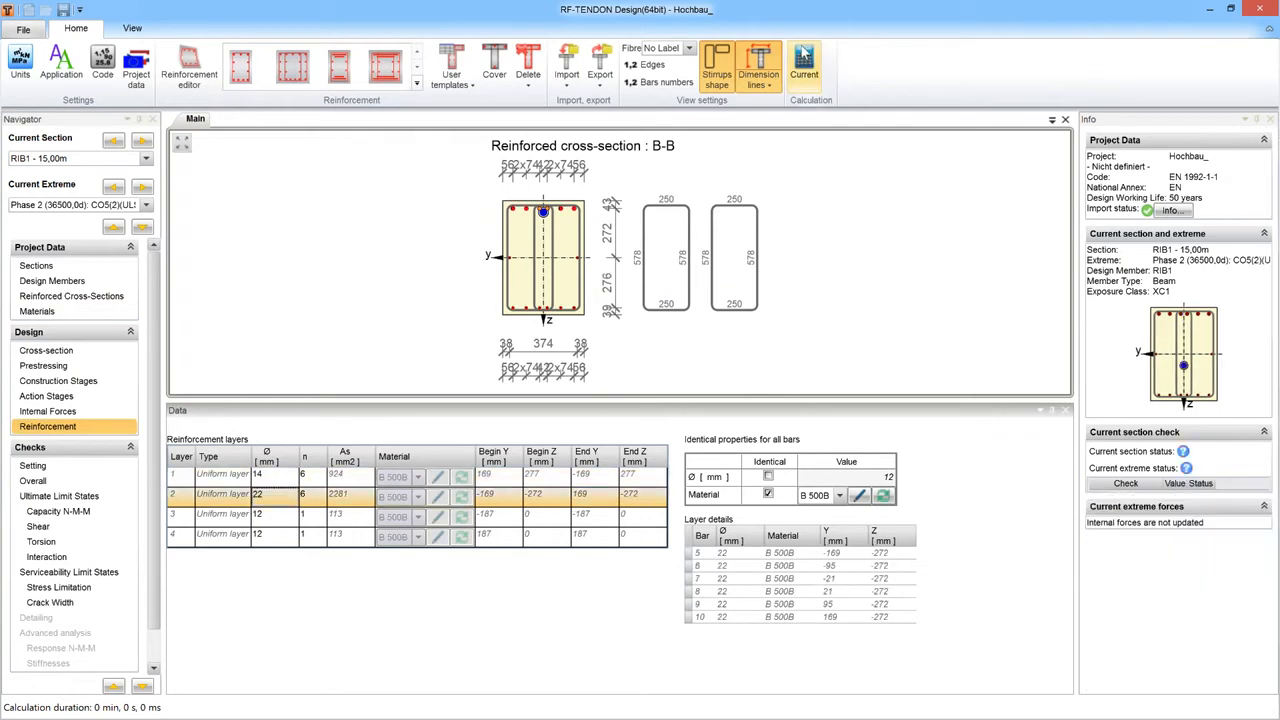
click(805, 60)
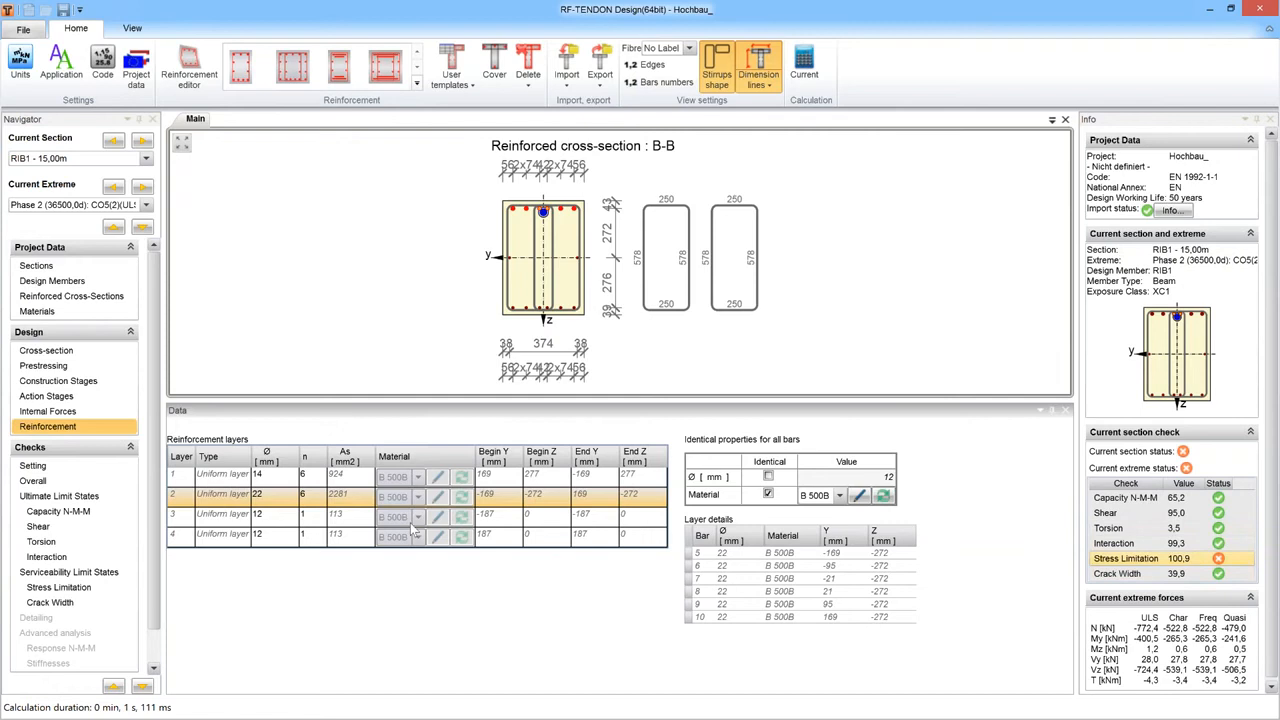
Increase the bar diameter of reinforcement layer 1 further, recalculate the current section, and calculate all RIB1 sections.
click(285, 475)
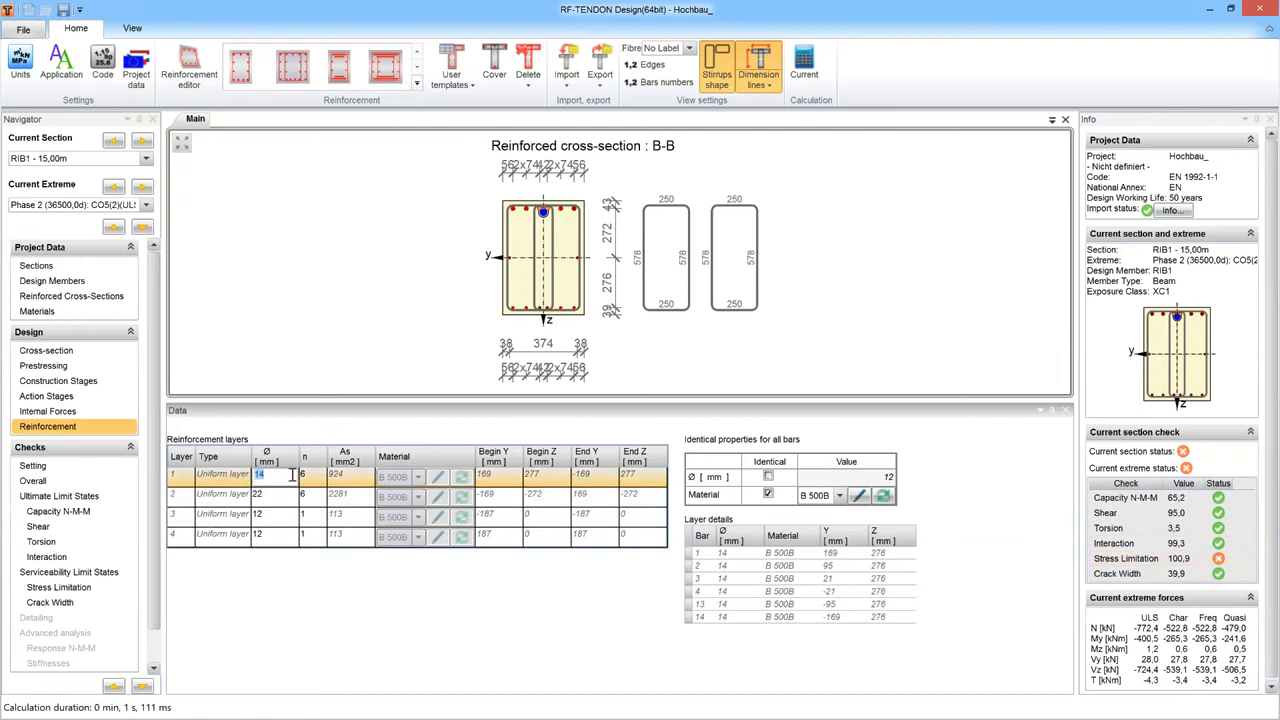
text(1)
key(Return)
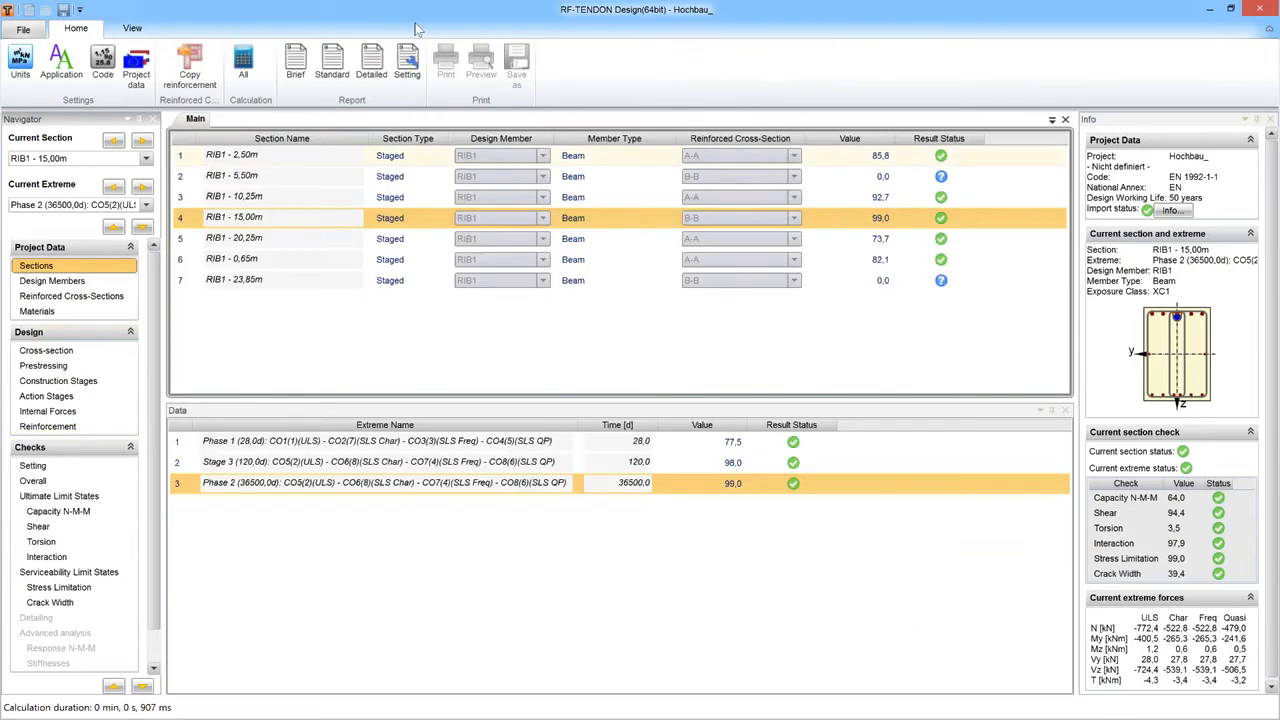
click(243, 64)
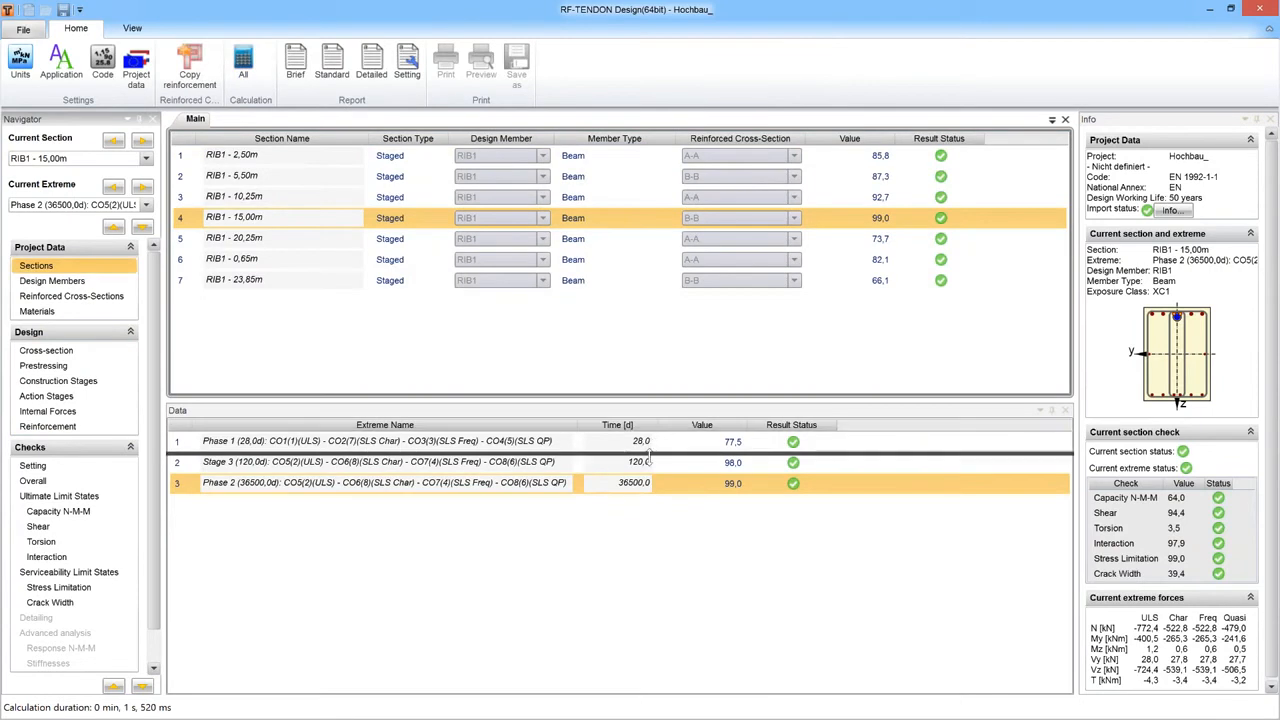
drag(648, 459, 645, 522)
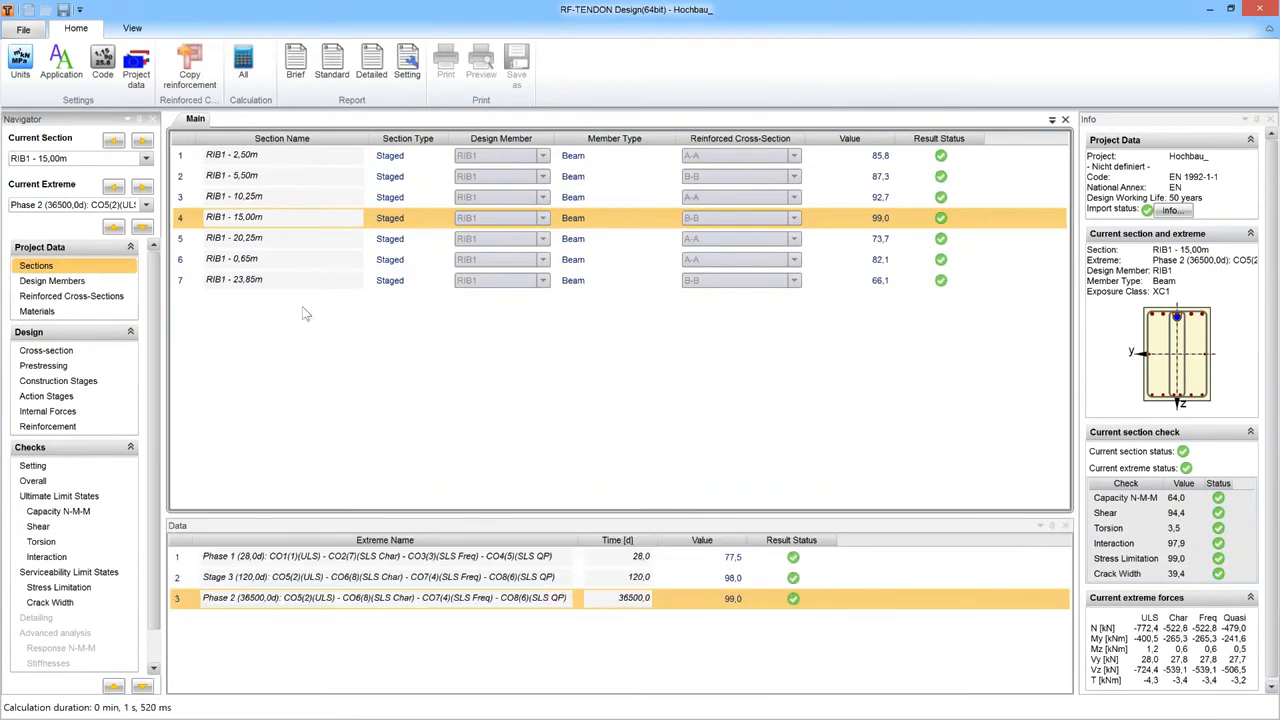
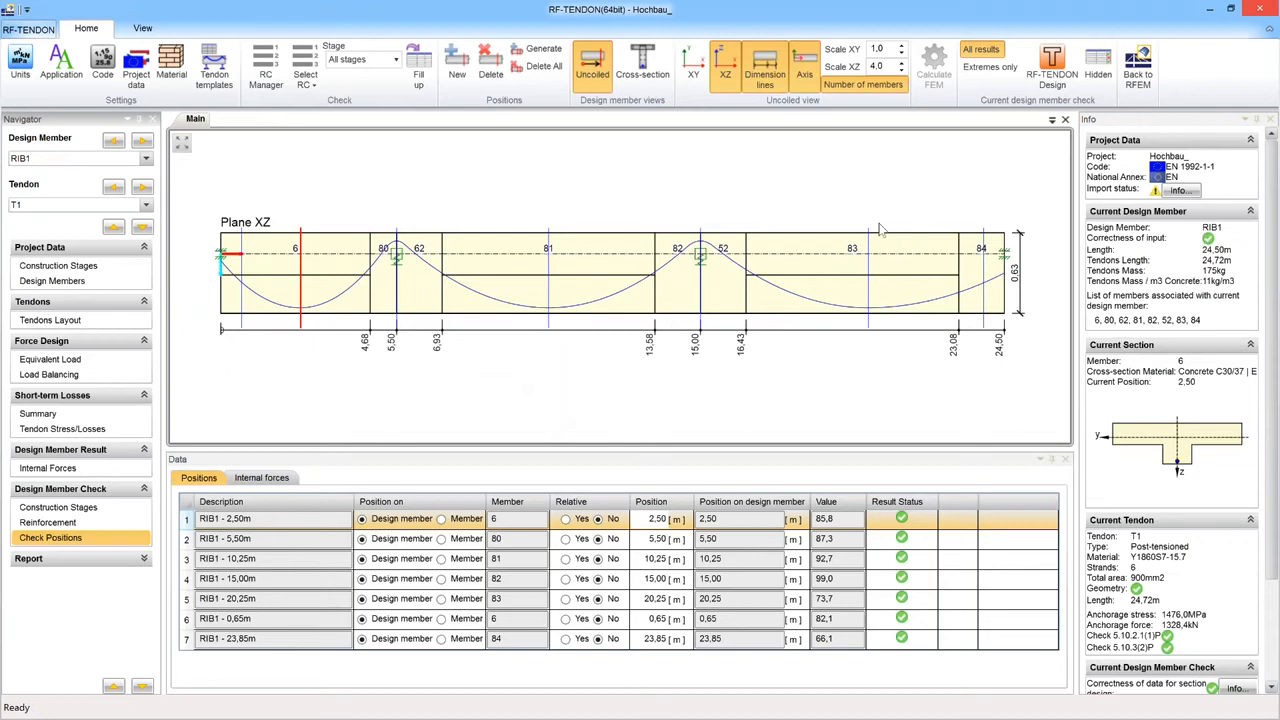
Switch from RF-TENDON to the PowerPoint presentation Webinar_Tendon_Introduction.
key(alt+Tab)
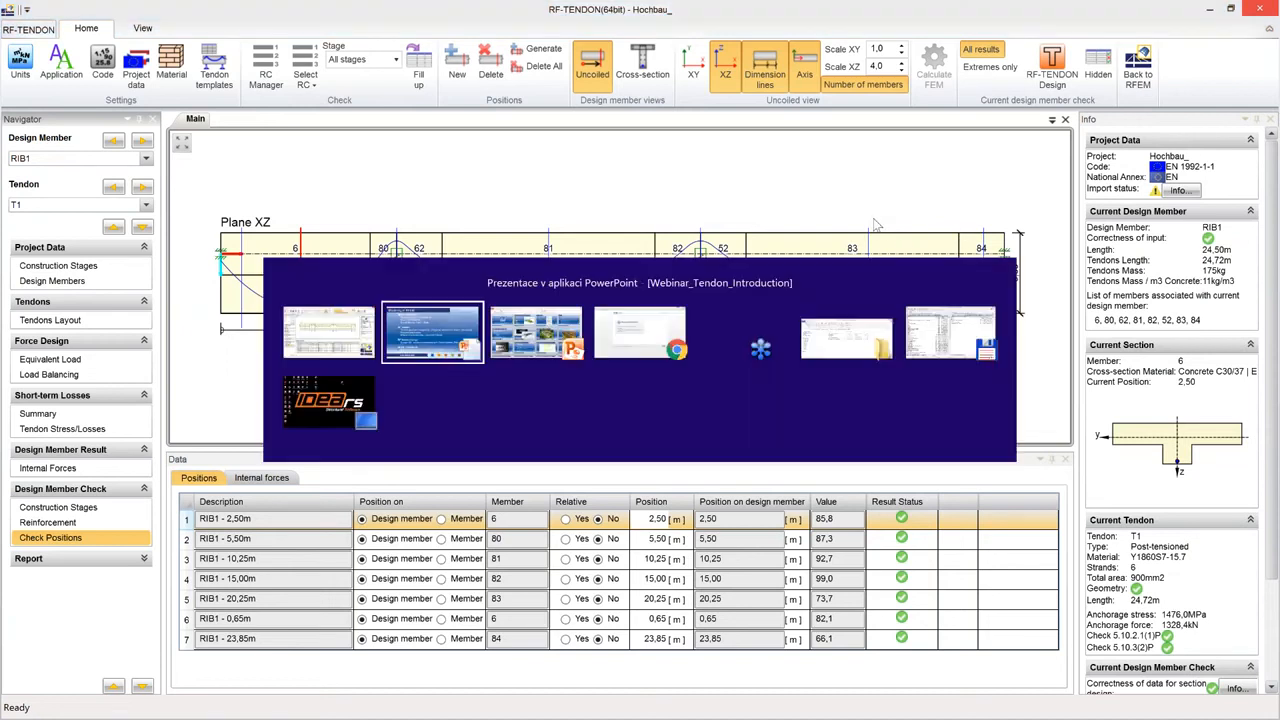